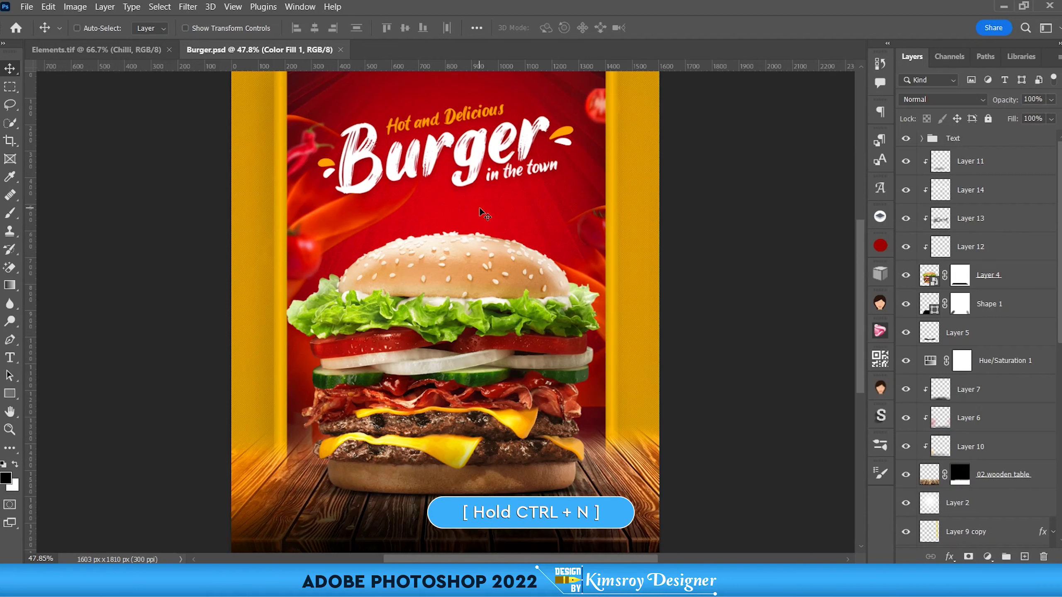
Step: Create the 'Burger' document at 2000 × 2400 px and 300 ppi
key("ctrl+n")
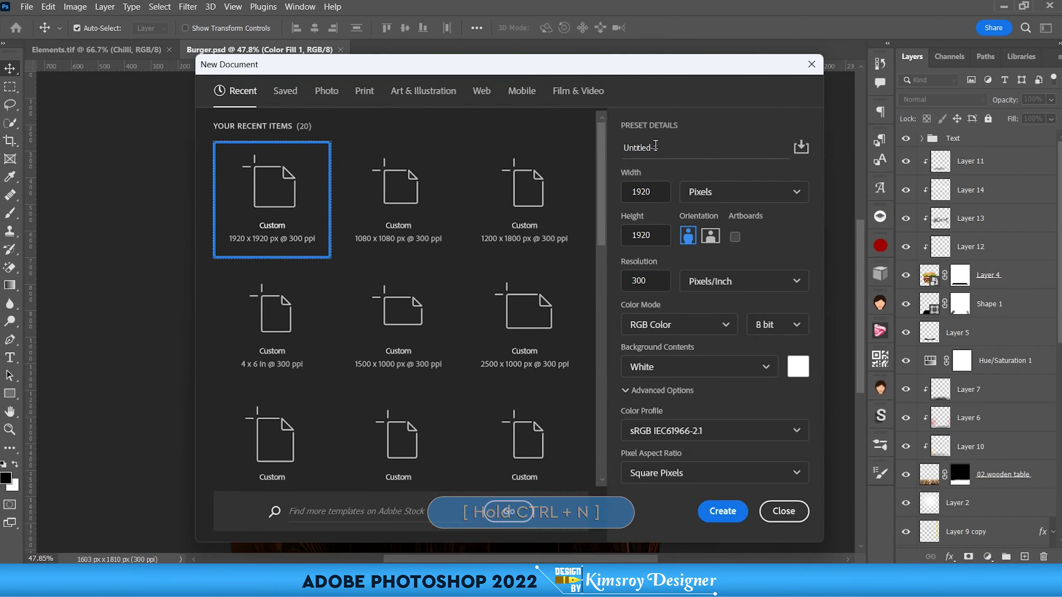
type("Burger")
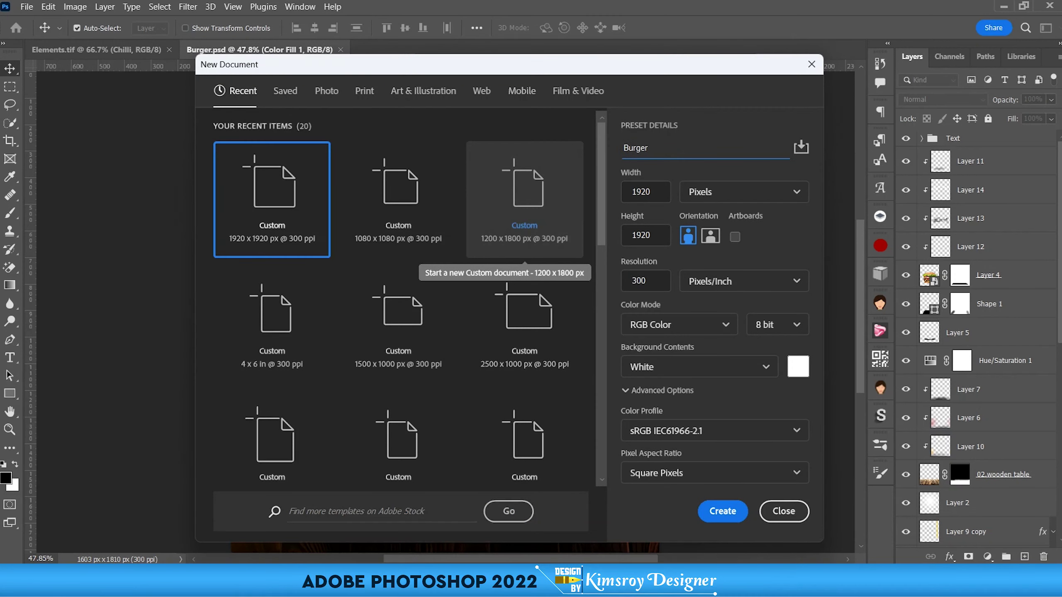
left_click(647, 191)
left_click(647, 191)
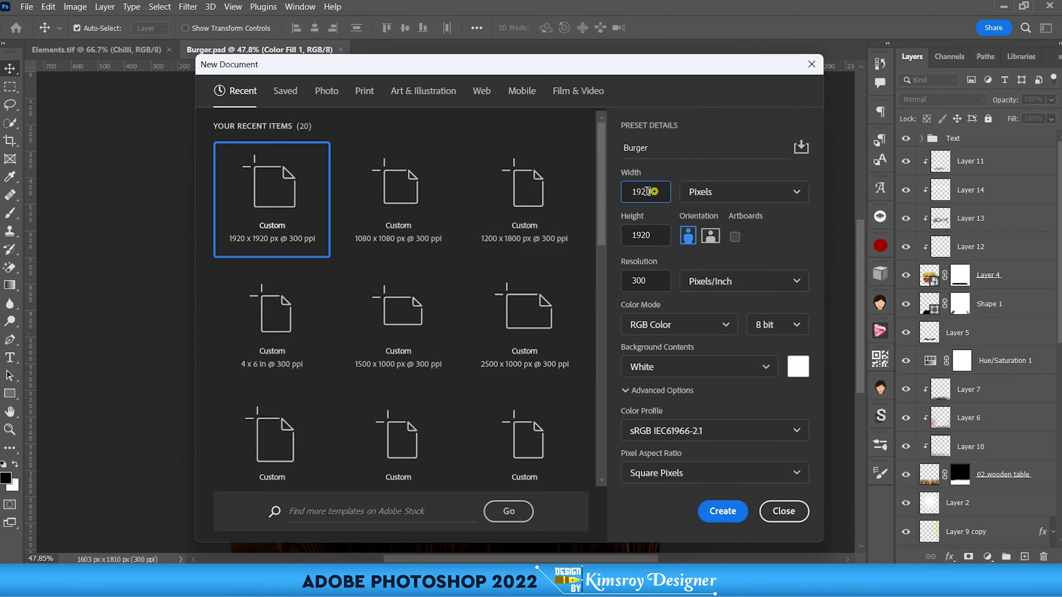
type("200")
key("Tab")
type("2400")
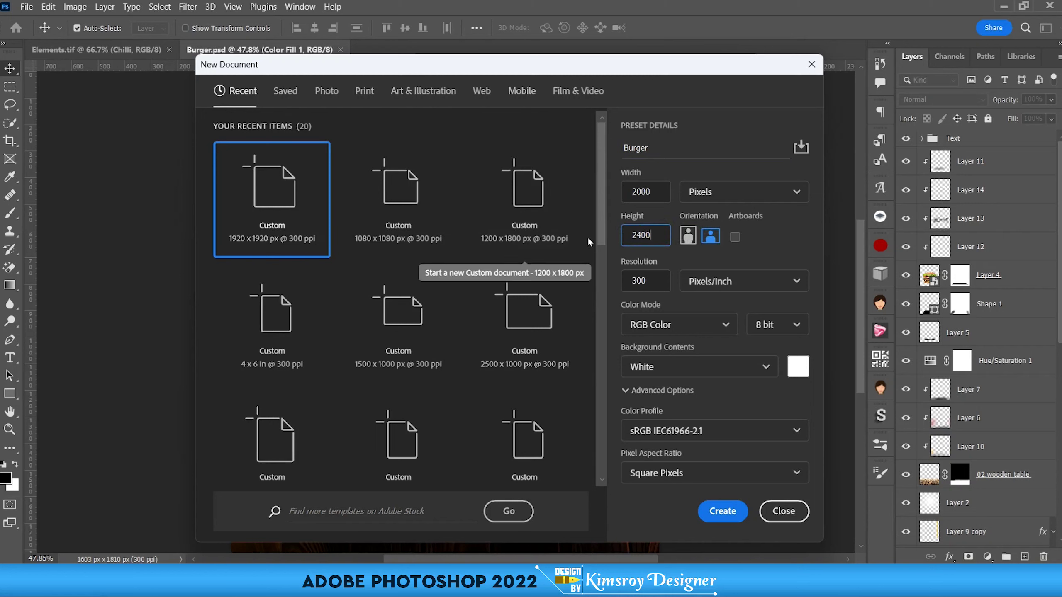
key("Tab")
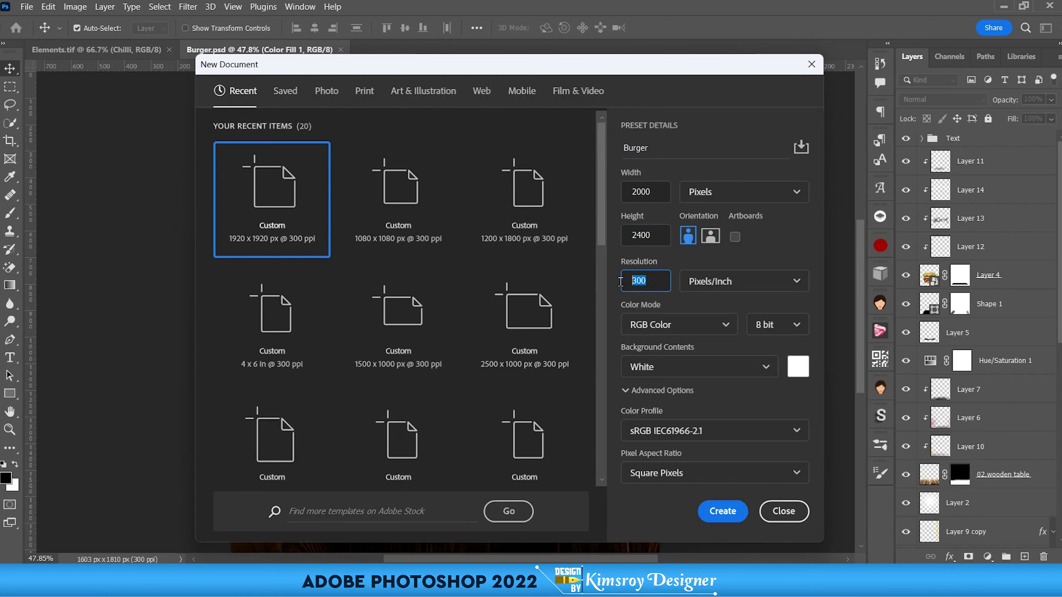
left_click_drag(647, 67, 636, 58)
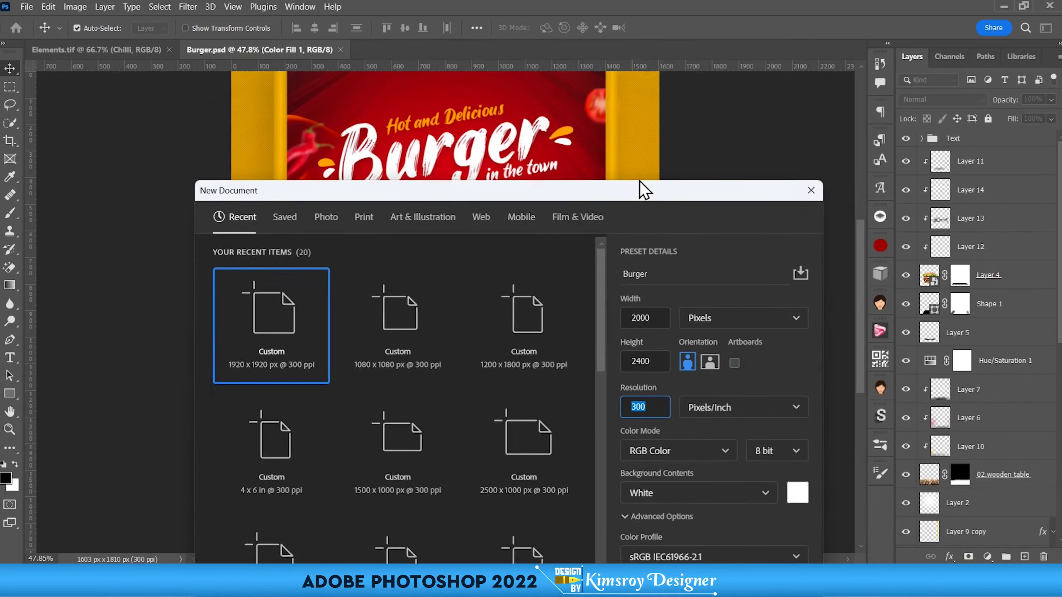
left_click(710, 503)
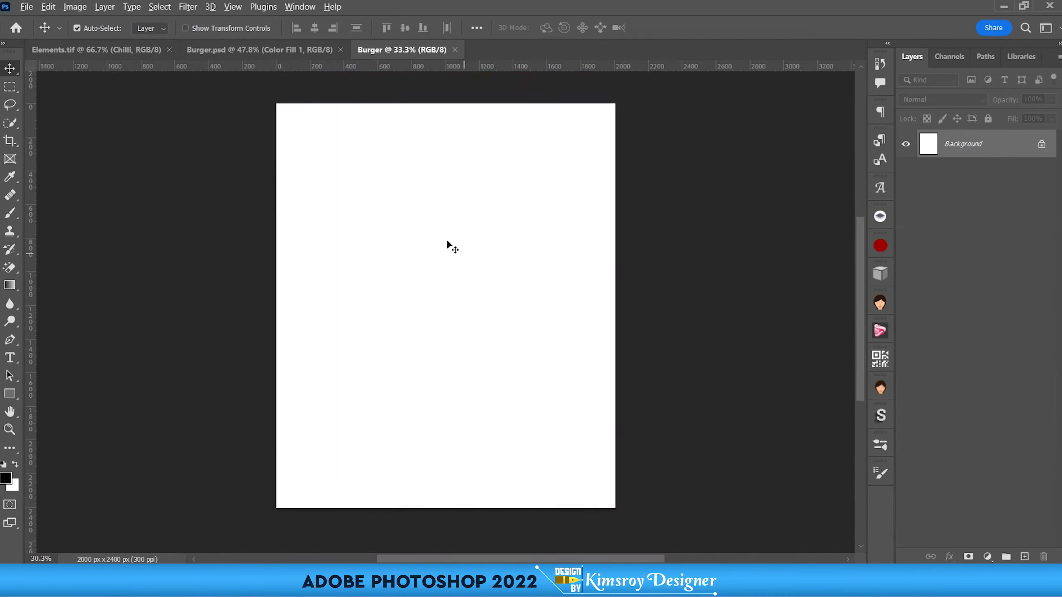
Step: Add a Solid Color fill layer in very dark red #2c0404
scroll(441, 251, "up", 1)
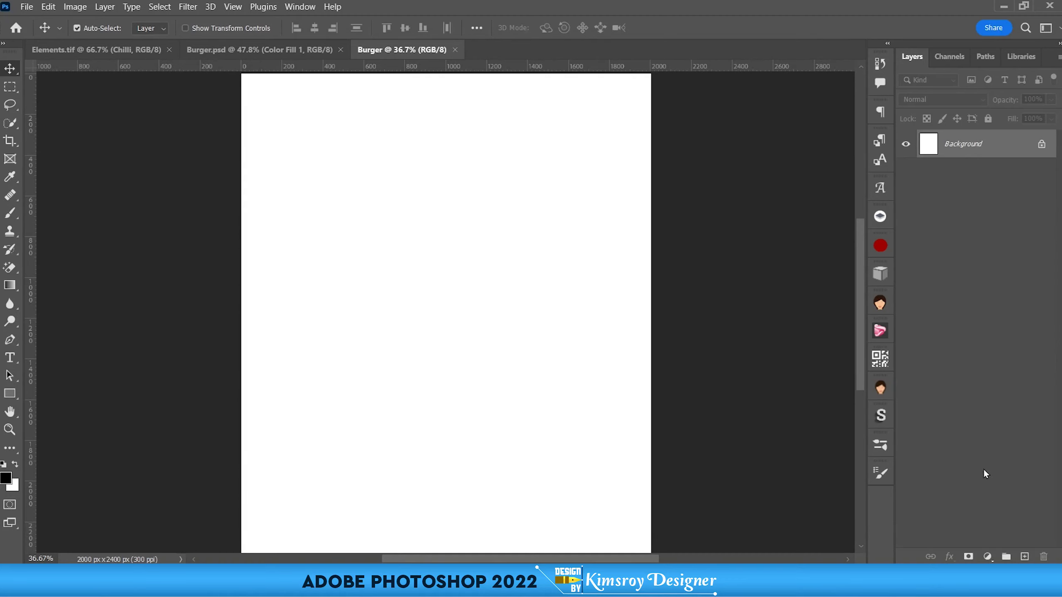
left_click(988, 556)
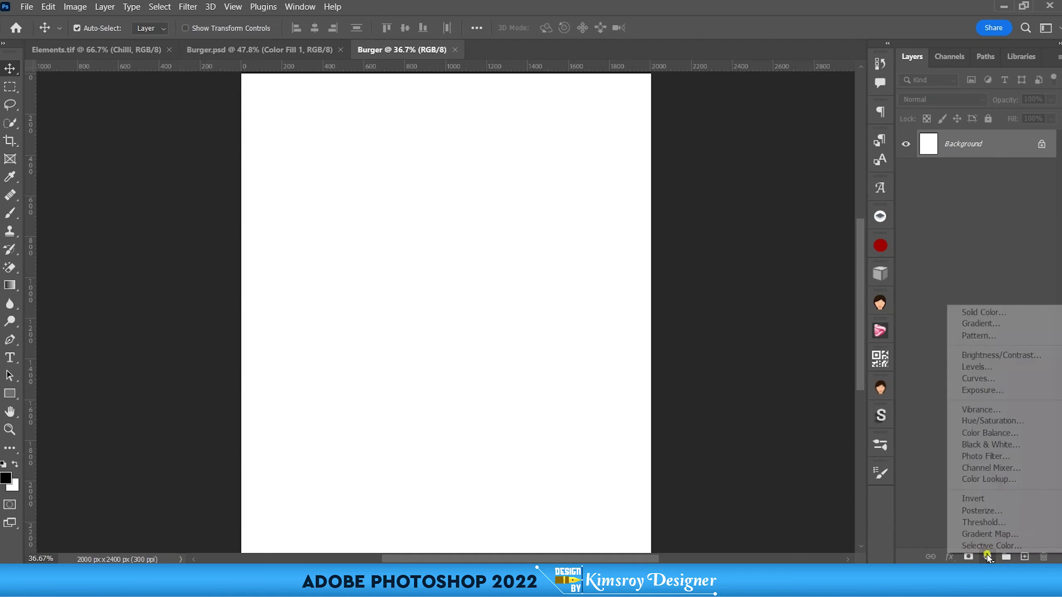
left_click(993, 312)
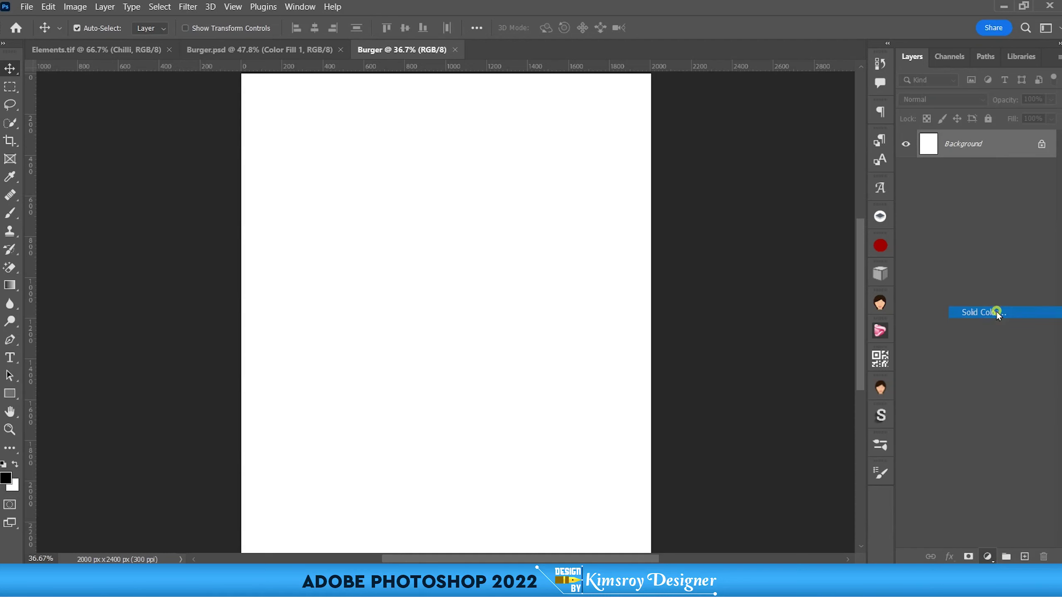
left_click_drag(661, 295, 707, 115)
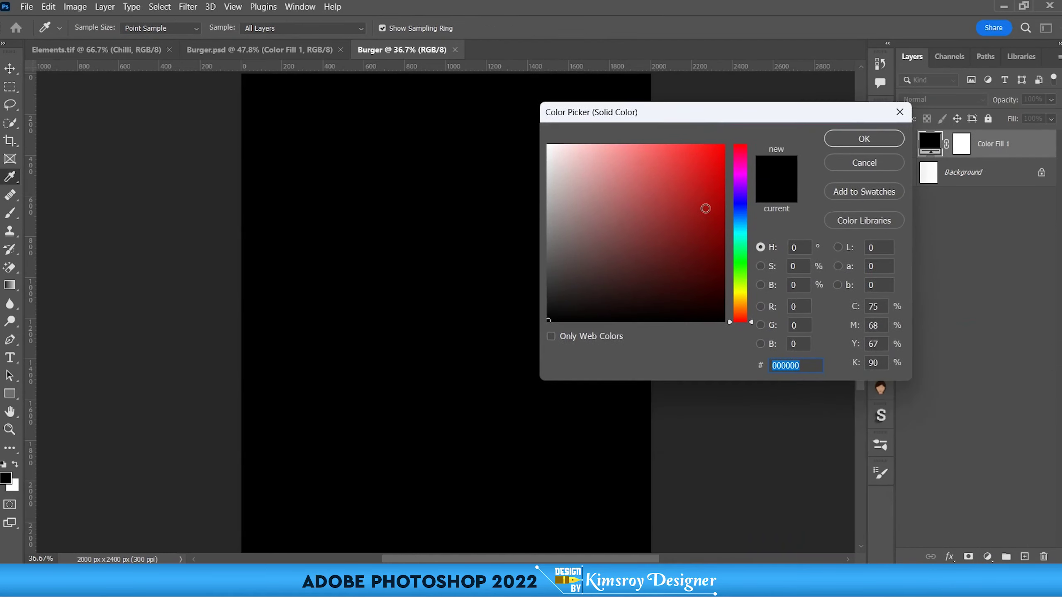
left_click(701, 290)
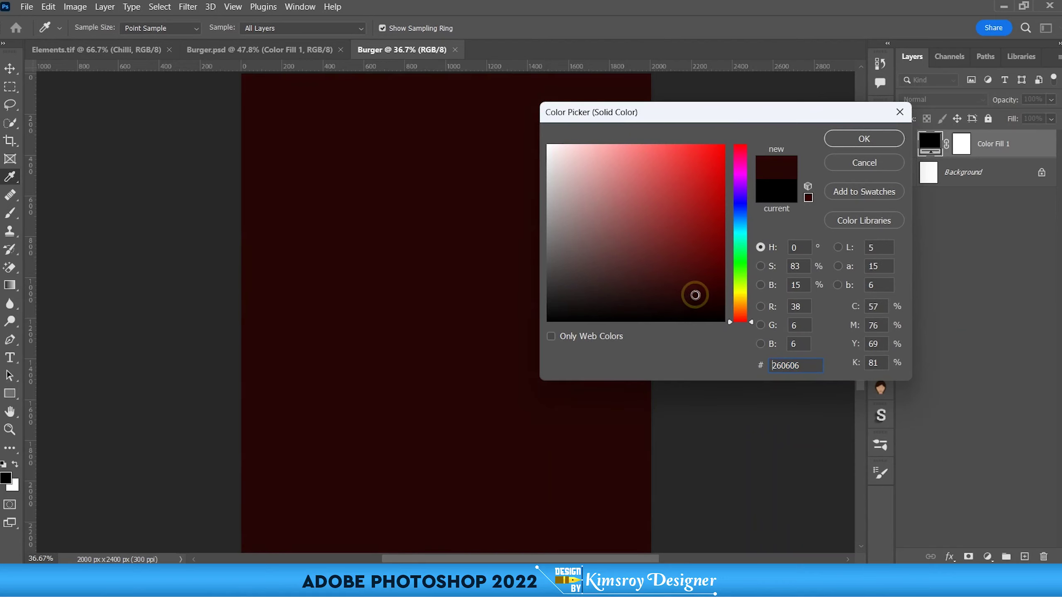
left_click(707, 290)
left_click(848, 140)
Step: Toggle the dark red fill's visibility to compare, then add an empty layer above it
scroll(469, 247, "down", 2)
scroll(464, 247, "up", 1)
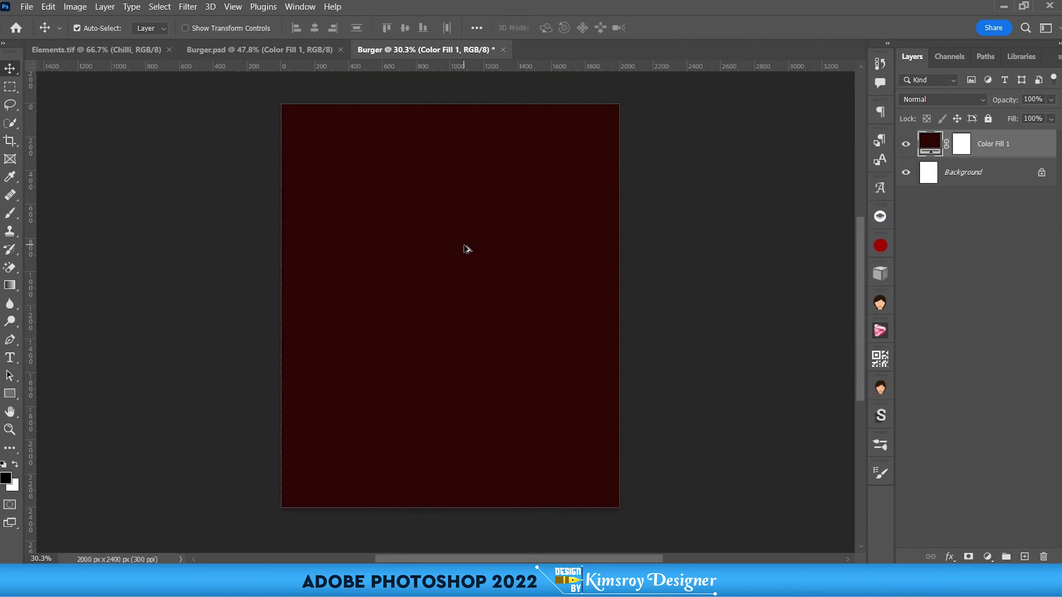
left_click(907, 144)
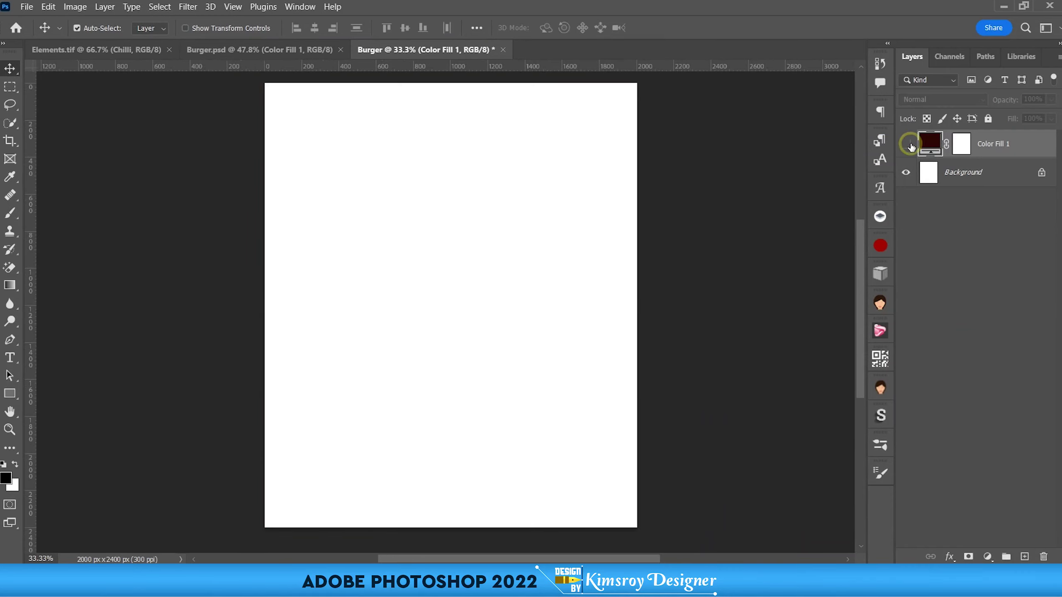
left_click(906, 144)
left_click(907, 144)
scroll(539, 237, "down", 1)
scroll(504, 229, "up", 2)
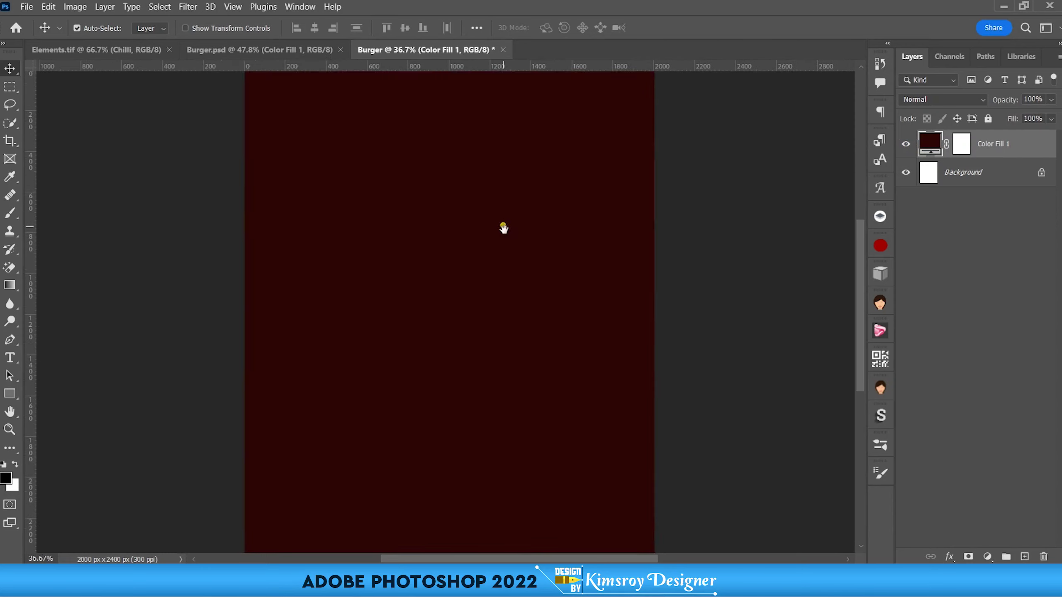
scroll(508, 235, "down", 1)
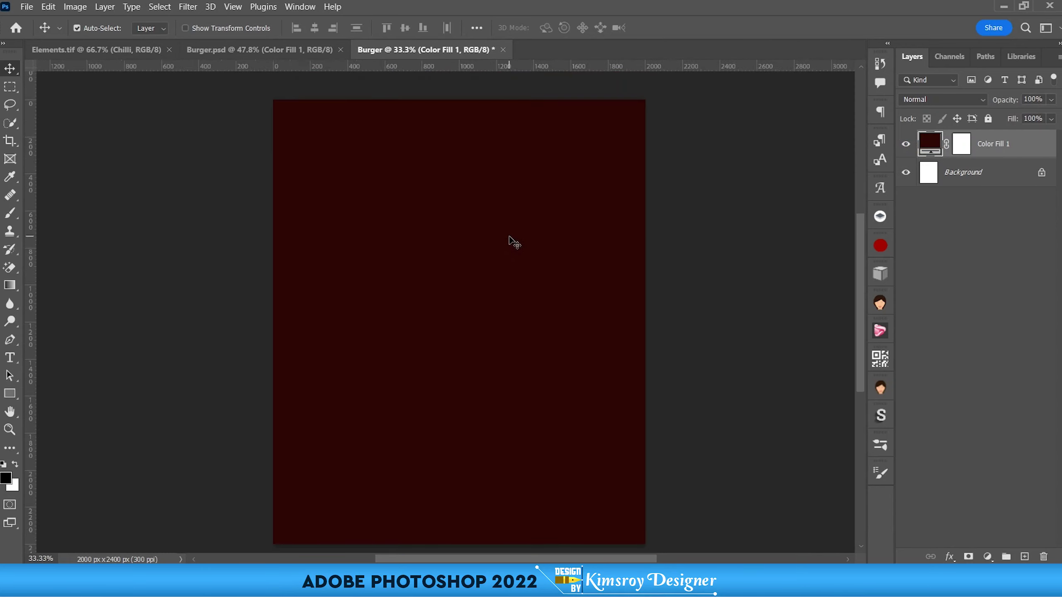
left_click(1024, 557)
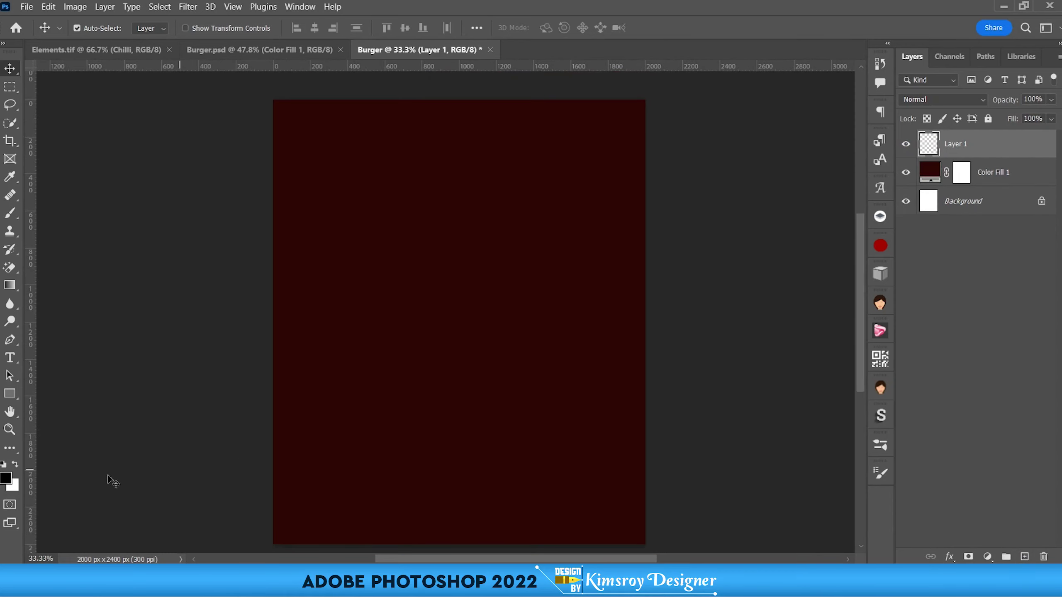
Step: Set the foreground painting colour to a brighter red
left_click(5, 479)
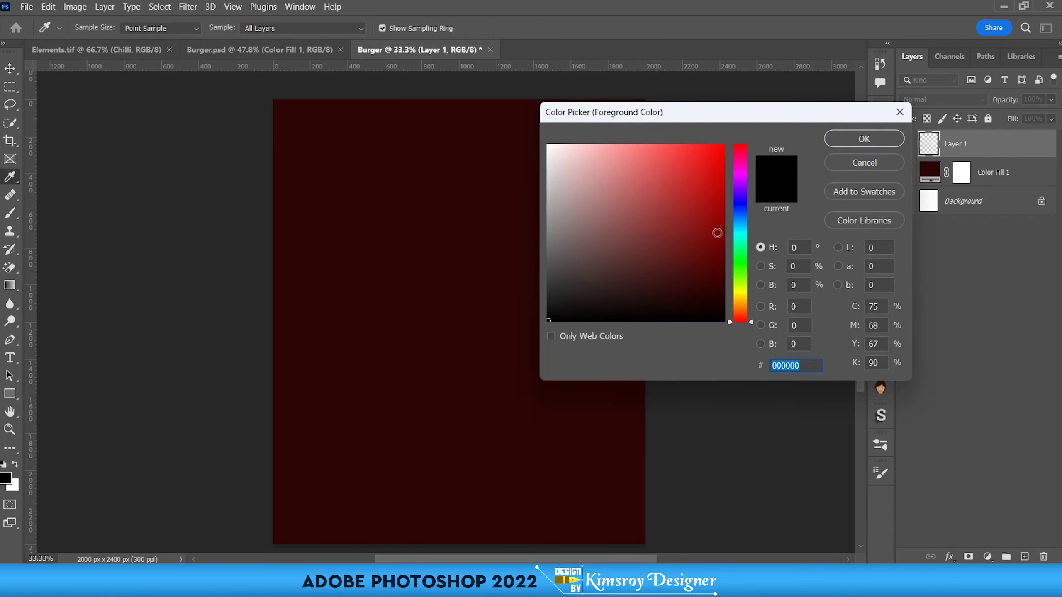
left_click(714, 229)
left_click_drag(713, 229, 719, 208)
left_click(847, 146)
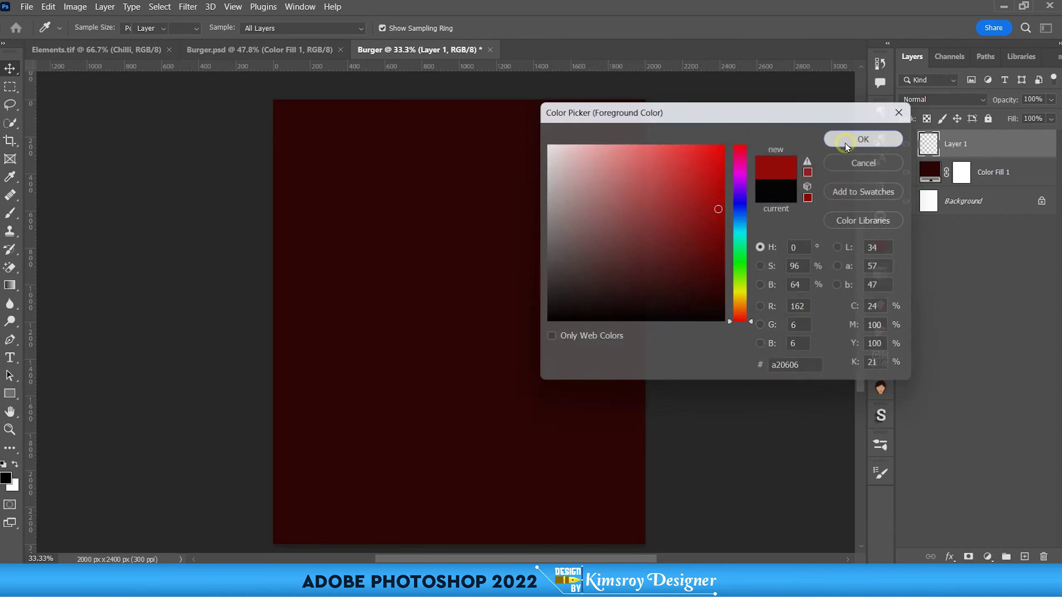
Step: Choose a soft round brush at 100% opacity, sized about 1754 px
left_click(14, 214)
right_click(13, 214)
left_click(59, 214)
left_click(318, 31)
left_click_drag(318, 43, 387, 46)
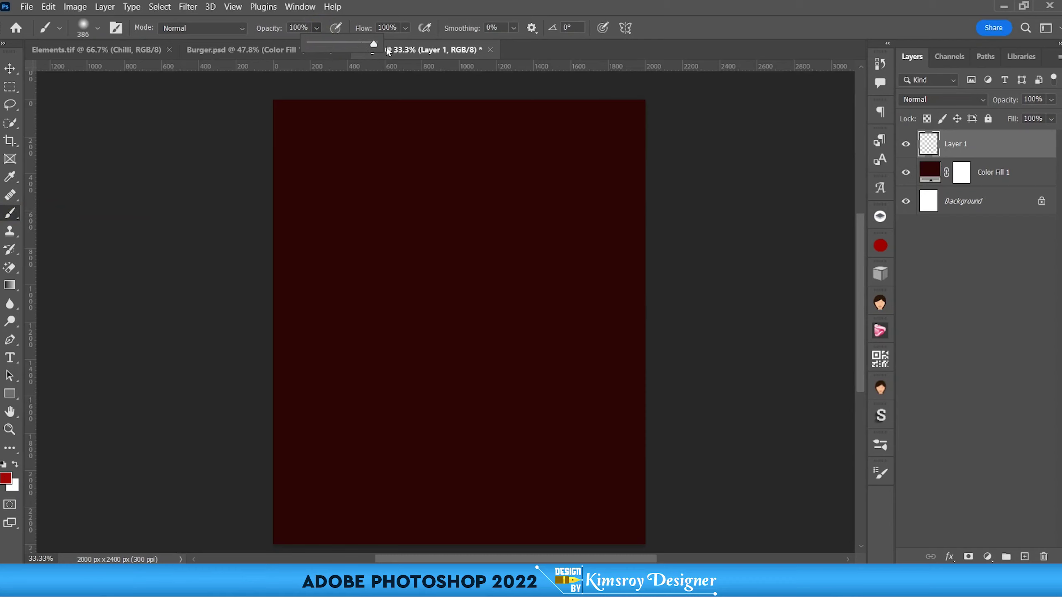
key("bracketleft")
left_click_drag(410, 237, 566, 243)
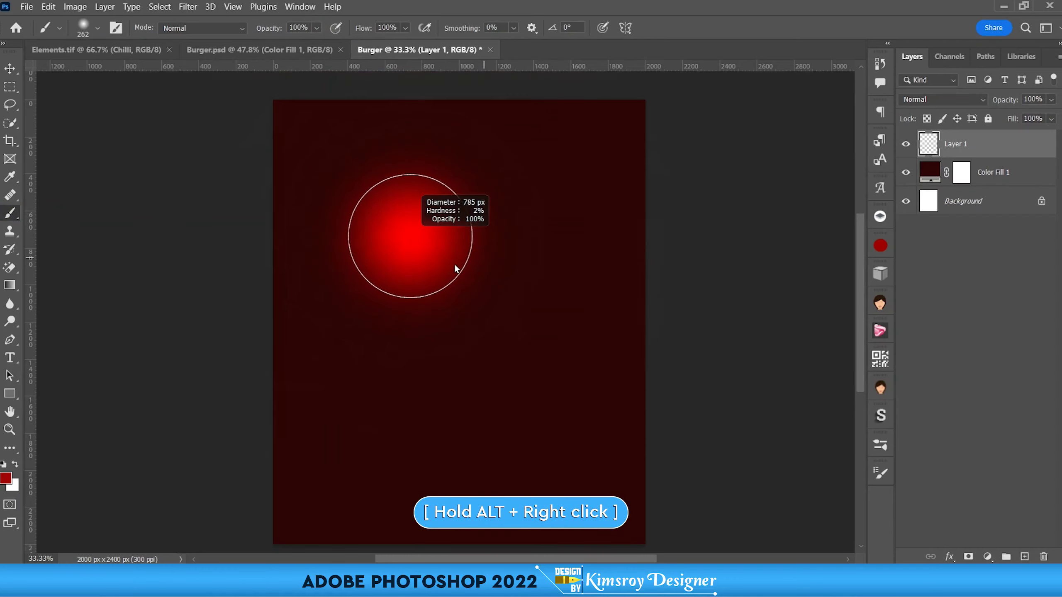
left_click_drag(566, 245, 529, 253)
left_click_drag(468, 282, 505, 253)
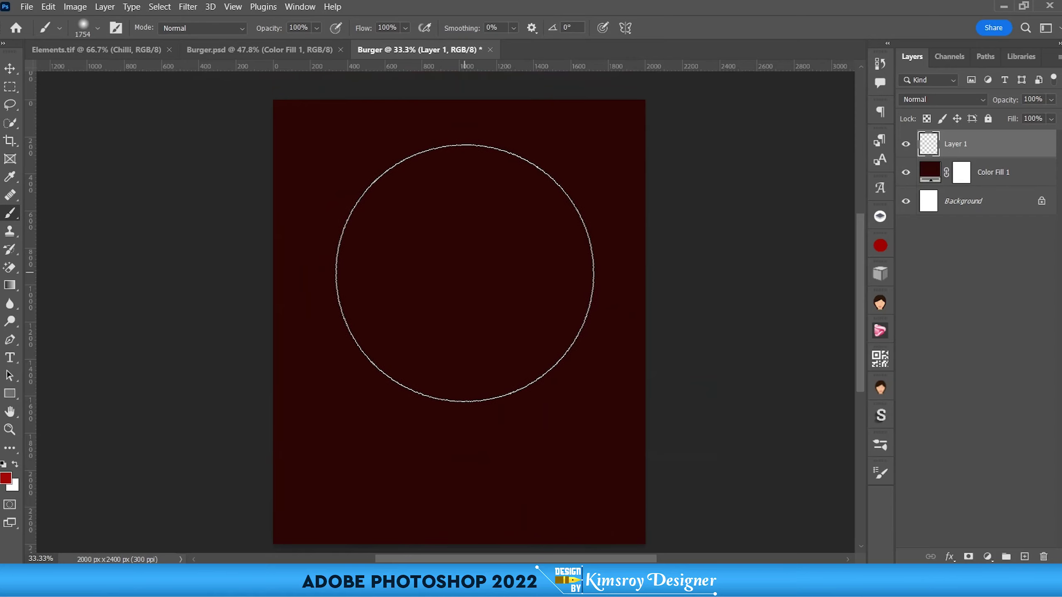
Step: Paint a soft red glow over the upper centre and add another empty layer
left_click(458, 269)
scroll(440, 330, "down", 2)
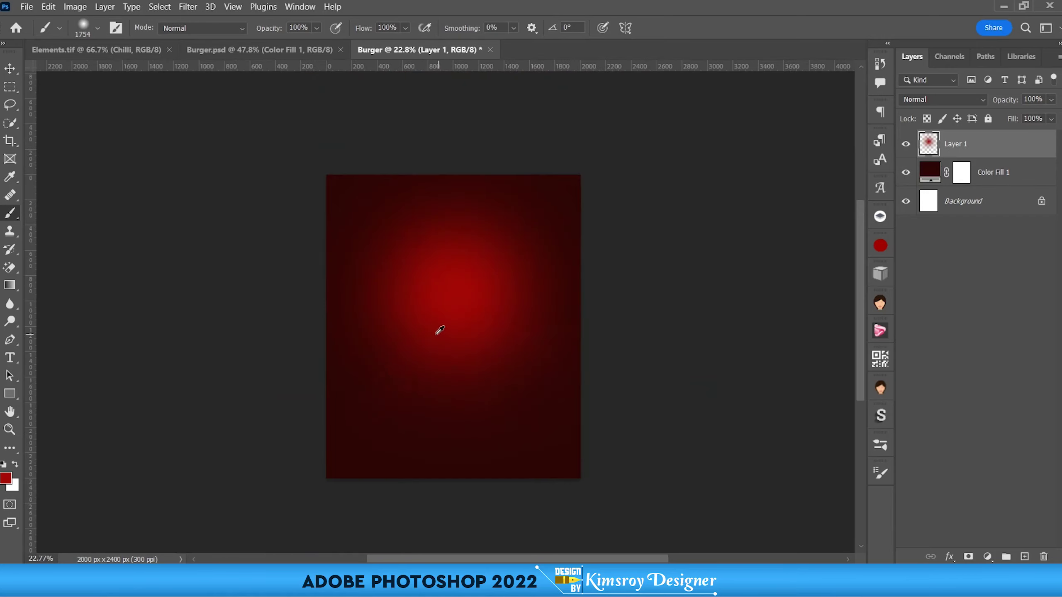
scroll(440, 330, "up", 3)
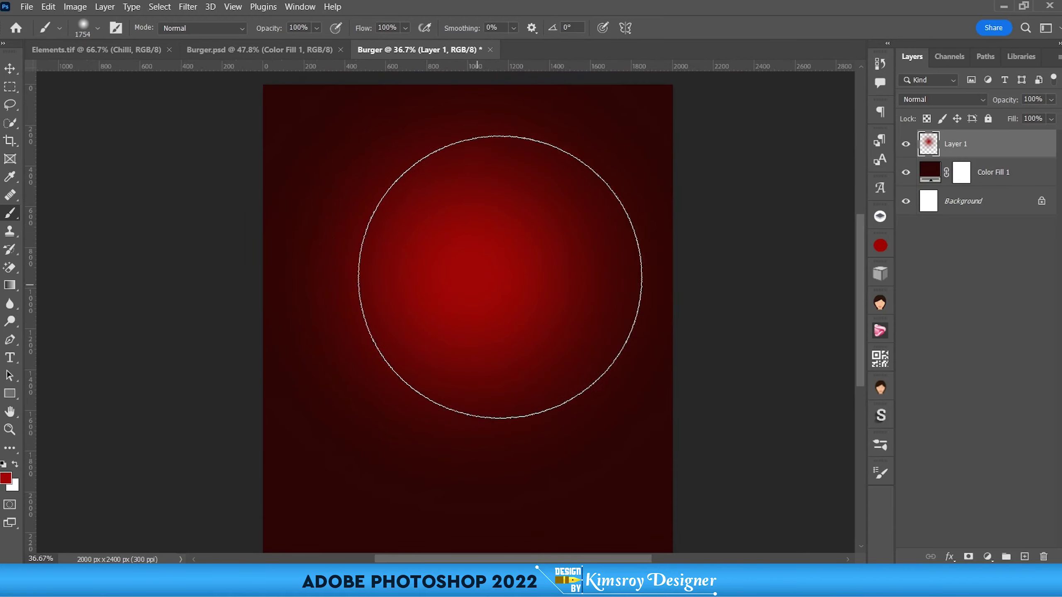
left_click(1024, 556)
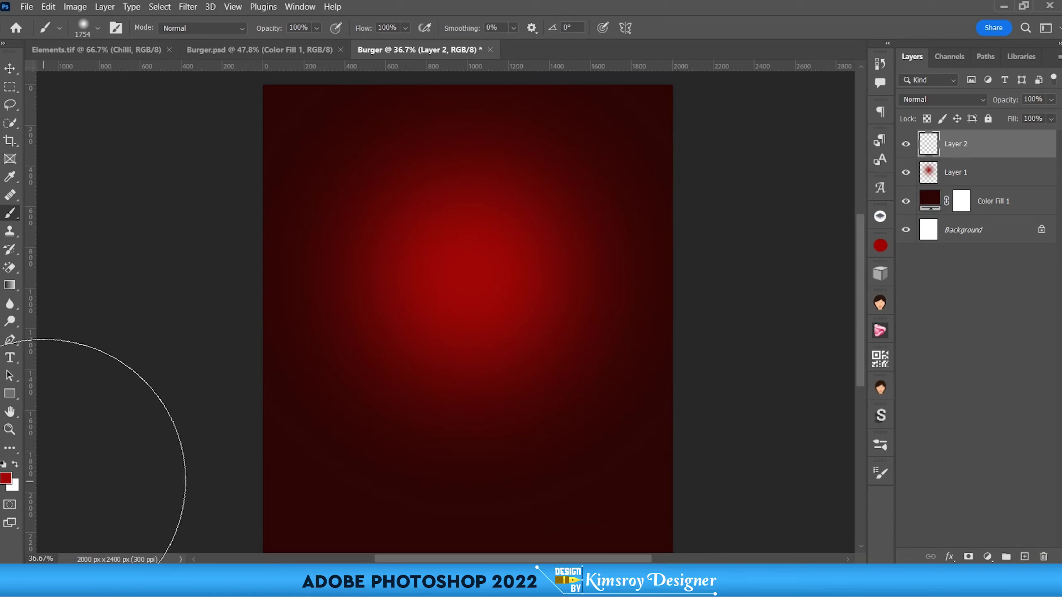
Step: Paint a large soft white glow at the centre with a ~1881 px brush
left_click(16, 466)
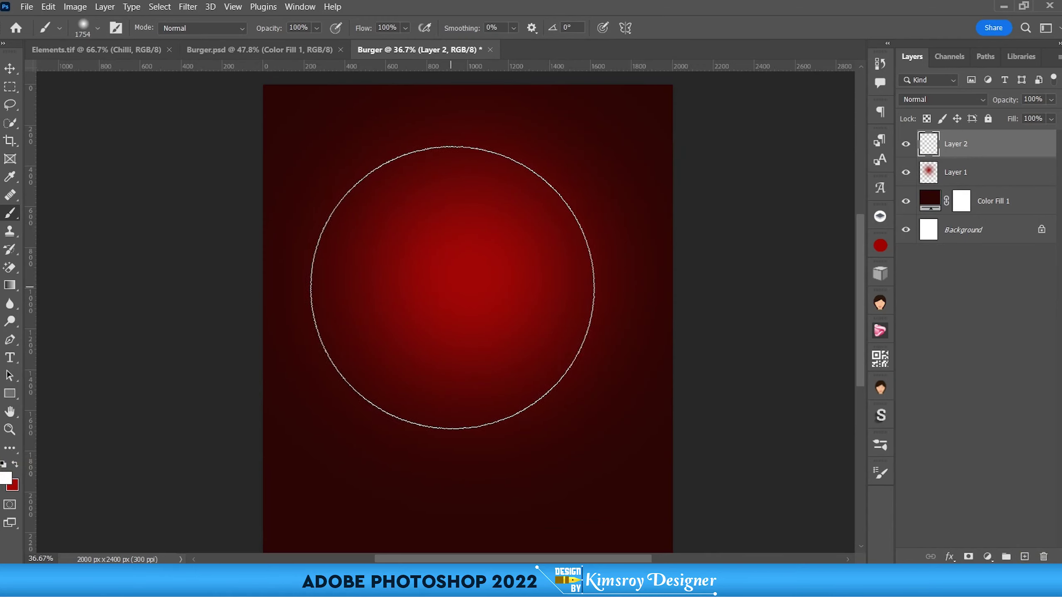
left_click_drag(456, 279, 470, 282)
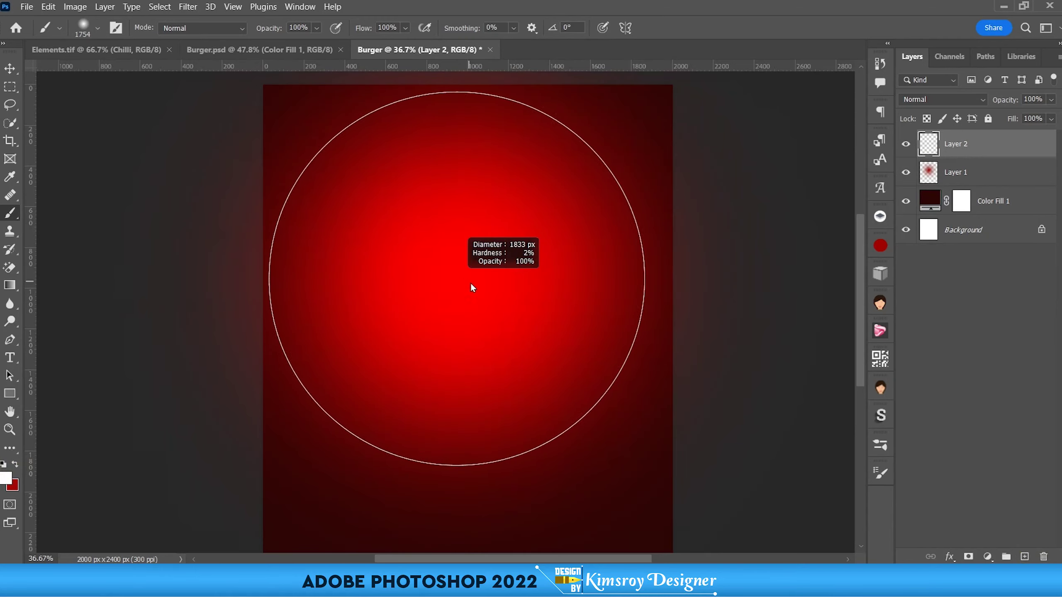
left_click(470, 283)
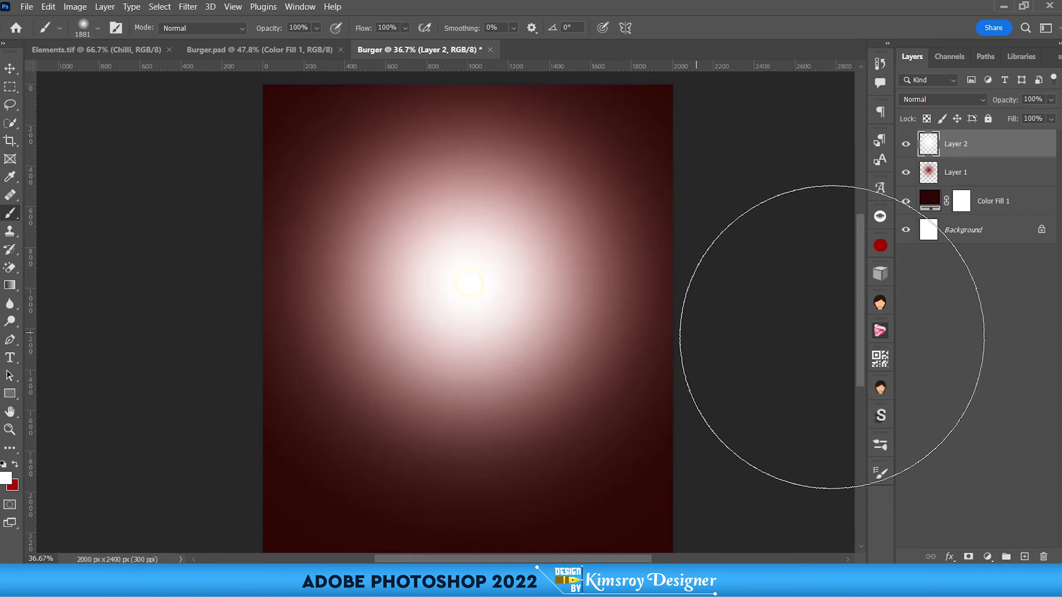
Step: Blend the white glow layer as Soft Light at about 64% opacity
left_click(1051, 99)
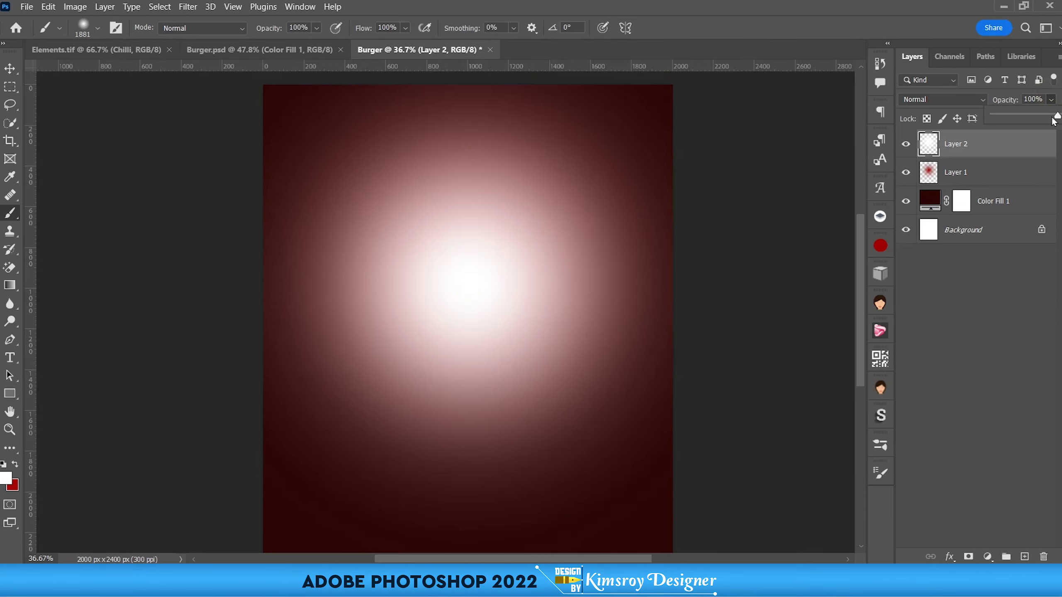
left_click_drag(1056, 114, 1025, 117)
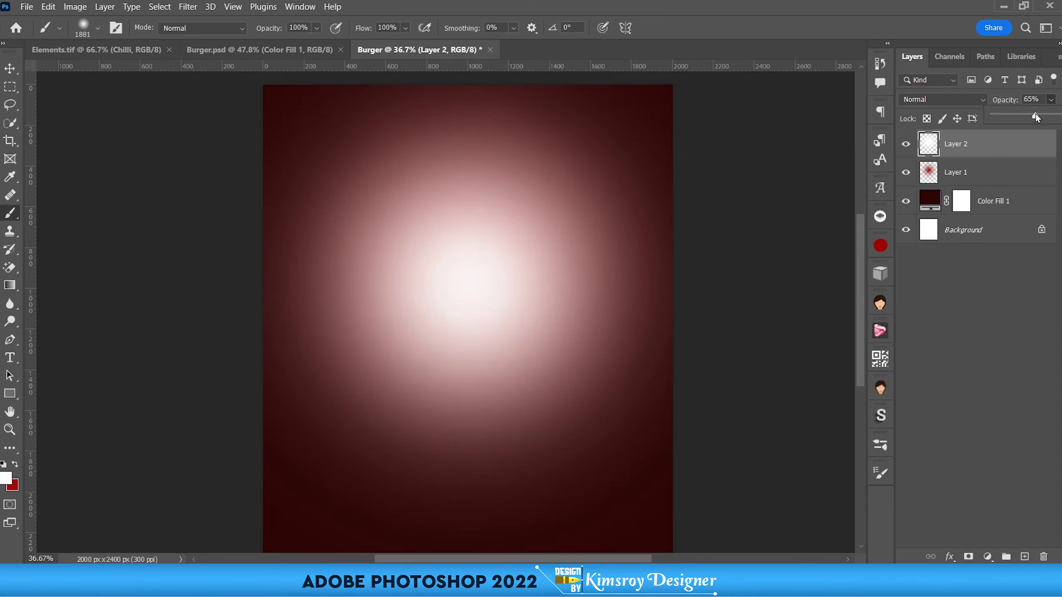
left_click(954, 99)
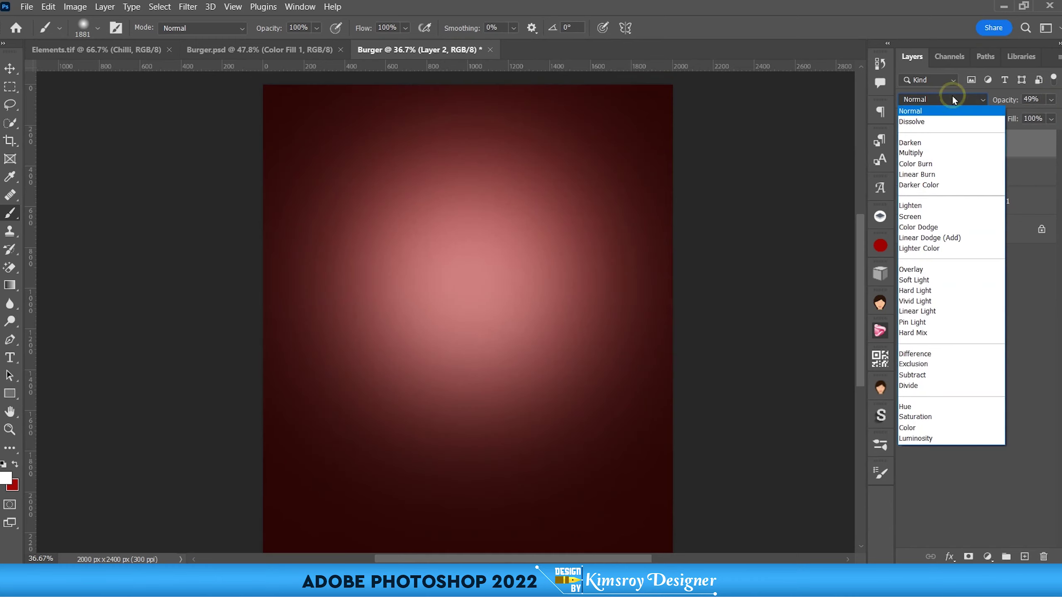
left_click(915, 282)
left_click(1051, 99)
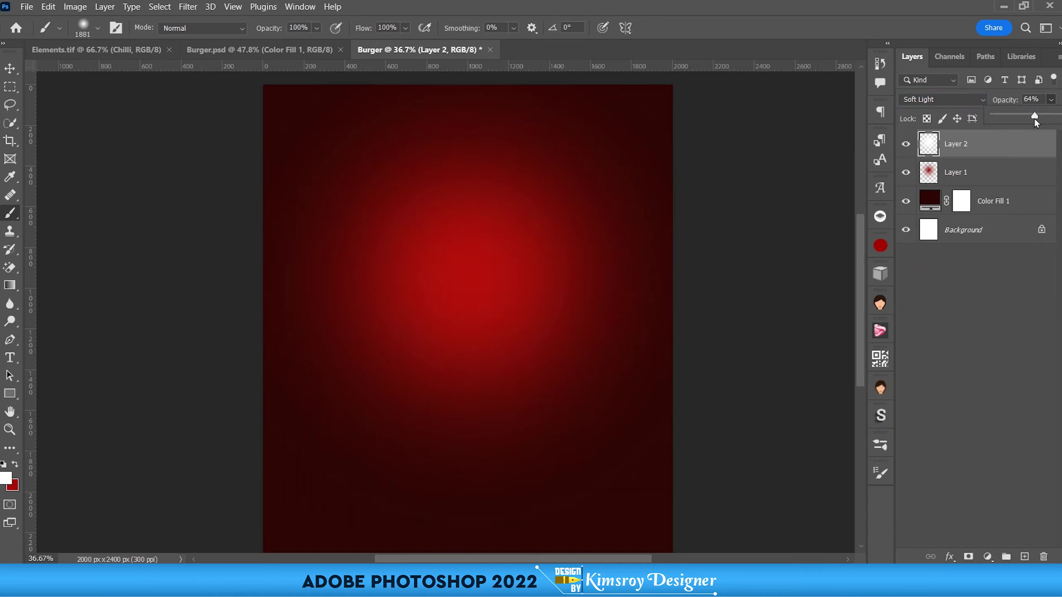
Step: Hide the glow to compare, then select Layer 1 and Layer 2 together
left_click(905, 144)
left_click(974, 179)
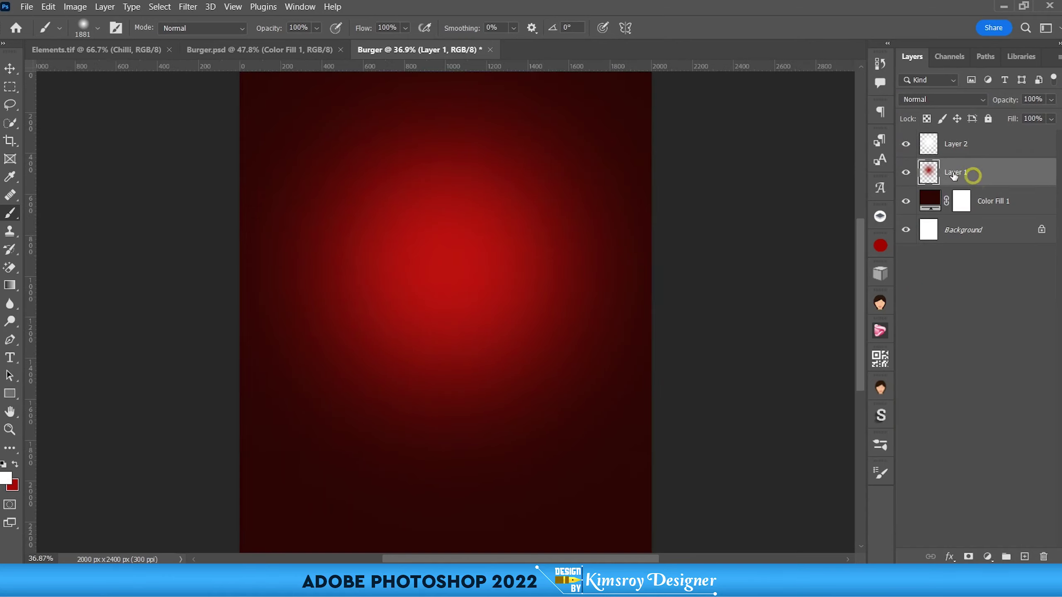
left_click(968, 153)
scroll(514, 226, "down", 2)
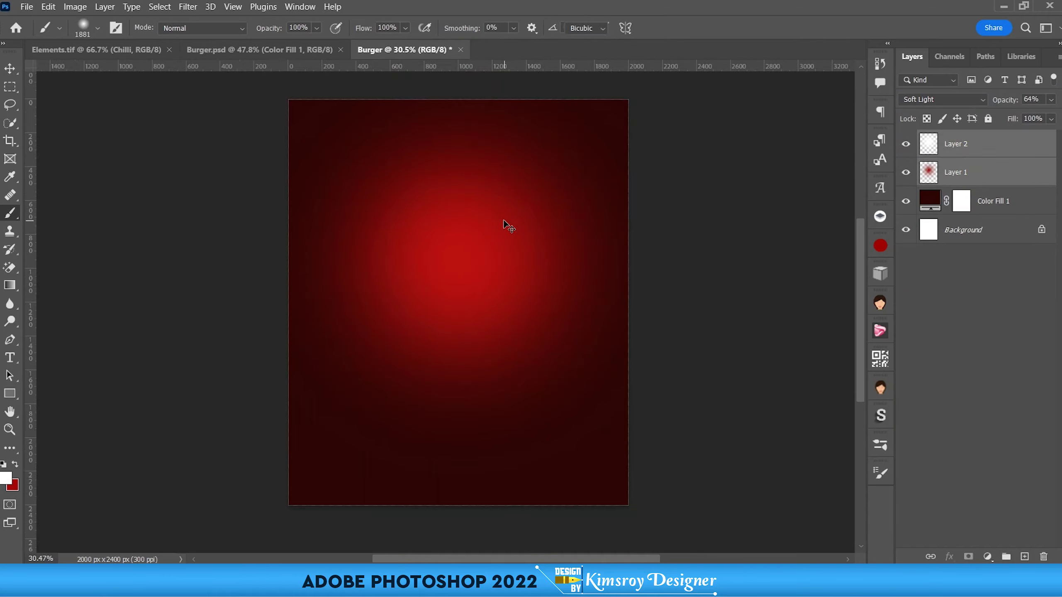
Step: Scale both glow layers to about 112% past the top and bottom edges, dismissing the multiple-layers warning
key("ctrl+t")
left_click_drag(459, 505, 459, 544)
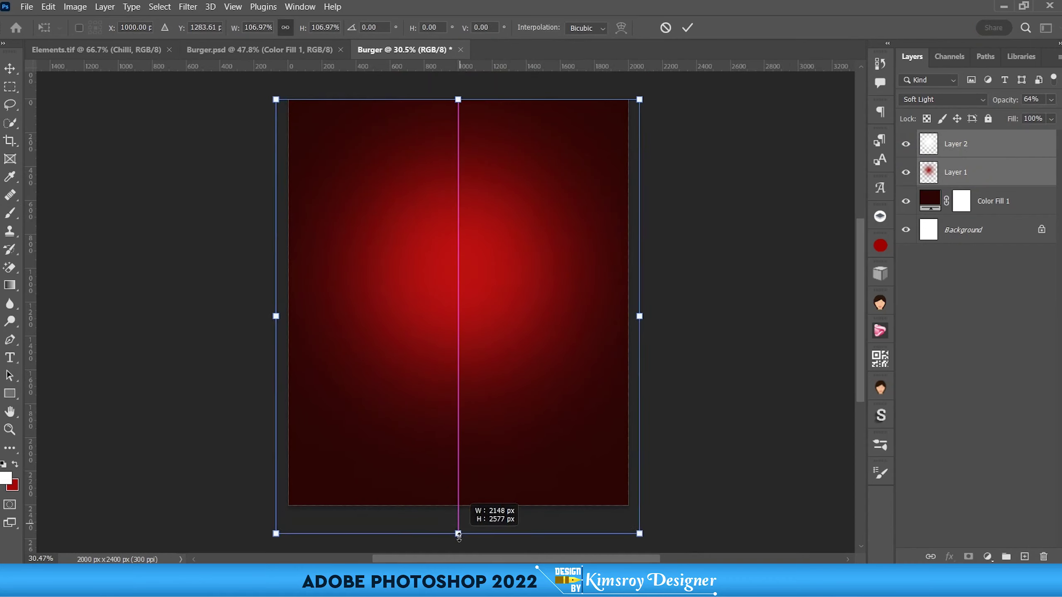
left_click_drag(458, 100, 458, 90)
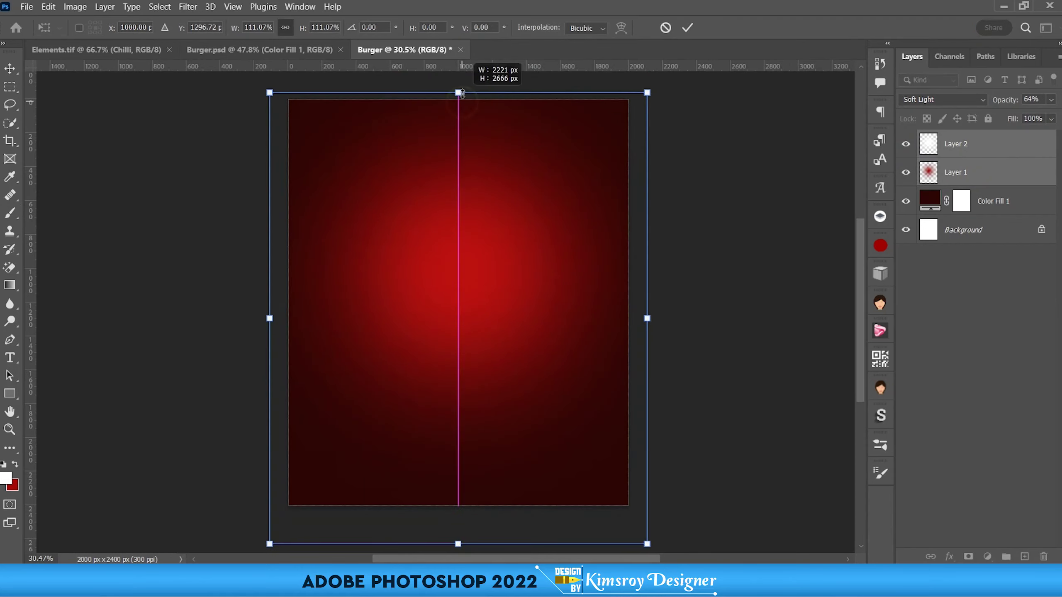
left_click(690, 28)
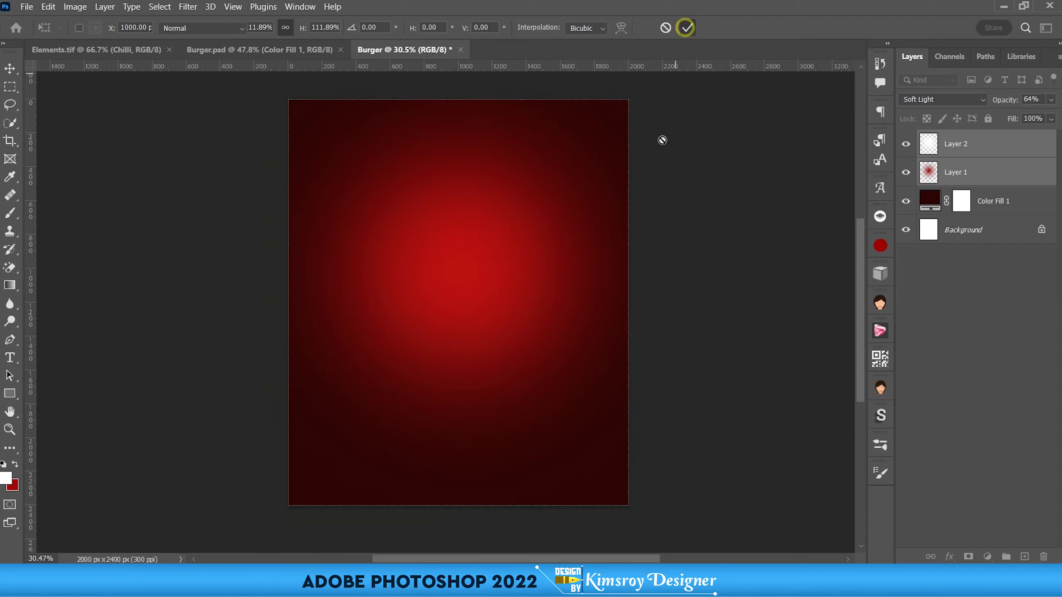
key("b")
left_click(661, 184)
left_click(527, 223)
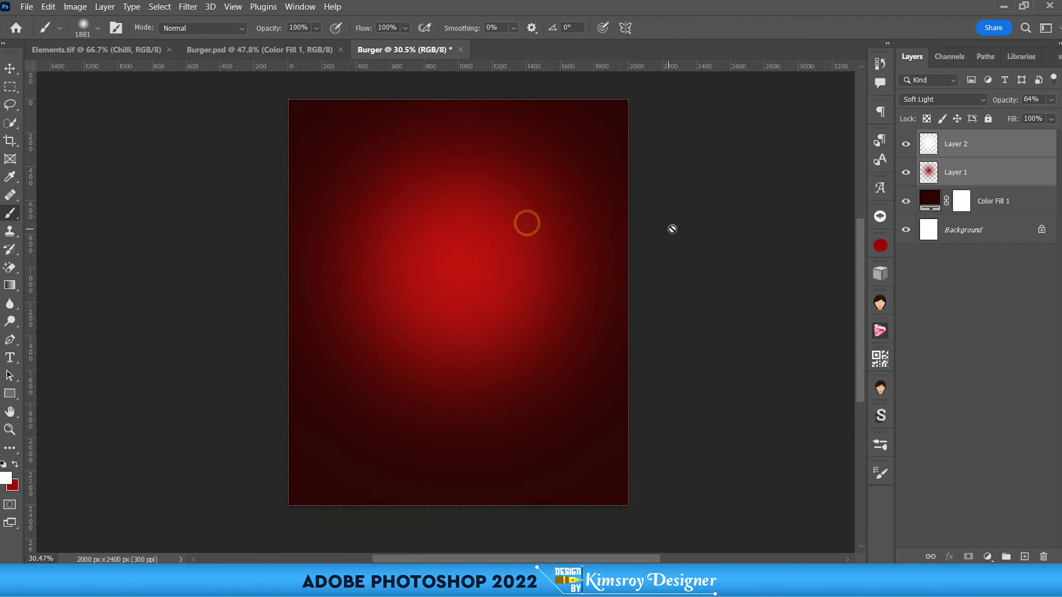
Step: Select only Layer 1, review the backdrop, then view the Elements and Burger.psd references
left_click(991, 172)
left_click(10, 68)
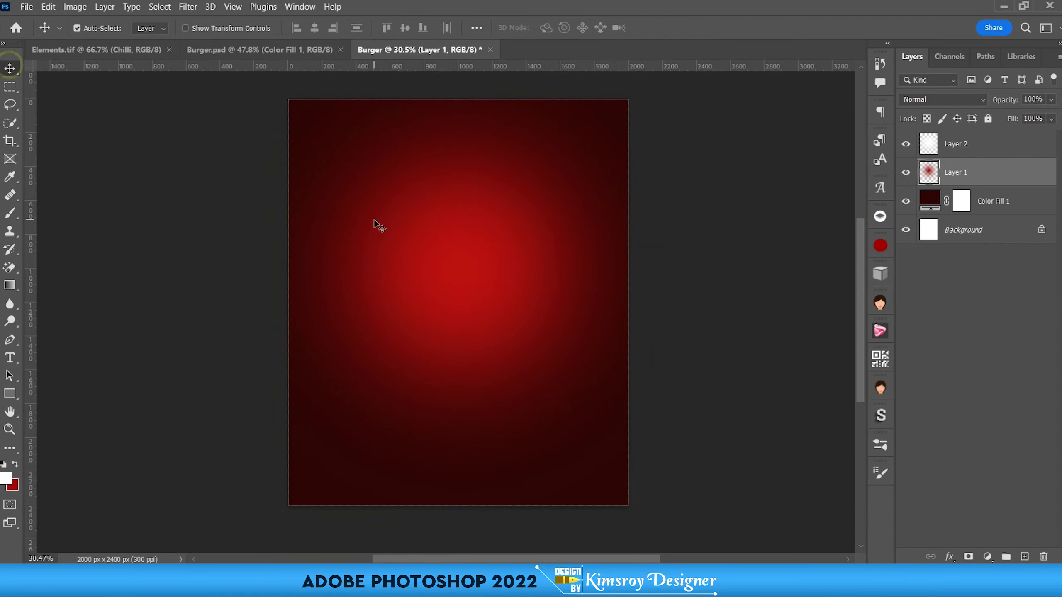
scroll(374, 225, "up", 3)
scroll(393, 194, "up", 2)
scroll(407, 206, "down", 3)
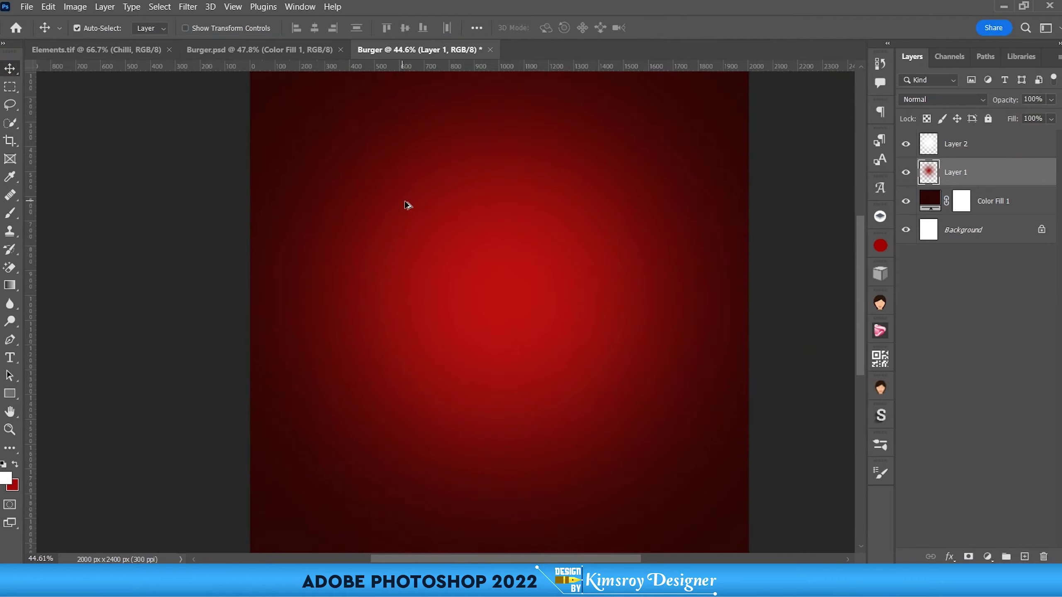
scroll(456, 230, "down", 1)
scroll(455, 247, "up", 3)
mouse_move(457, 234)
left_mouse_down()
mouse_move(464, 332)
mouse_move(441, 219)
left_mouse_up()
scroll(464, 335, "down", 3)
scroll(435, 216, "up", 1)
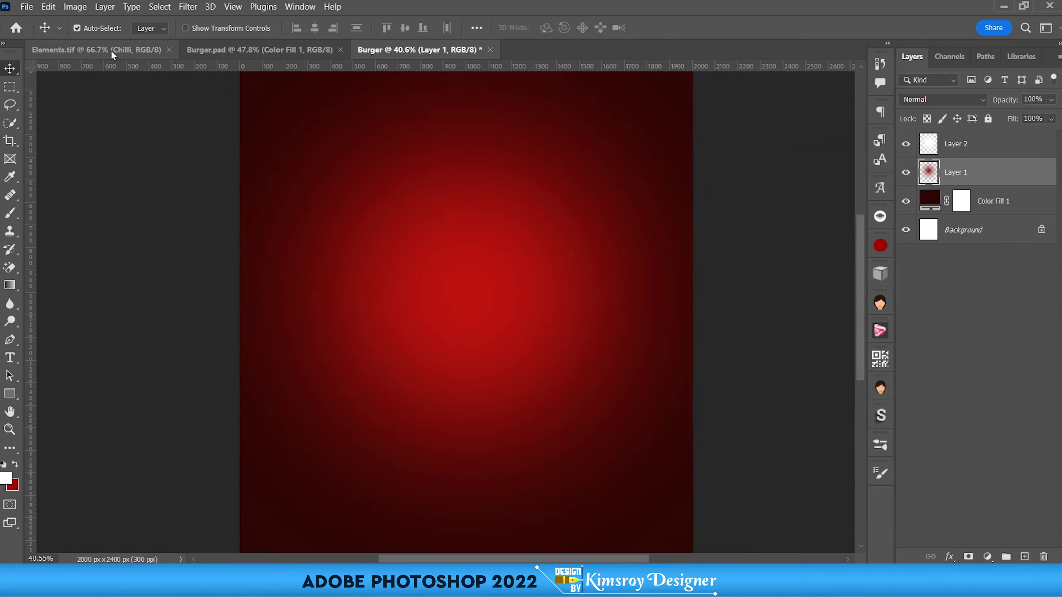
left_click(117, 51)
left_click(255, 50)
scroll(386, 239, "up", 3)
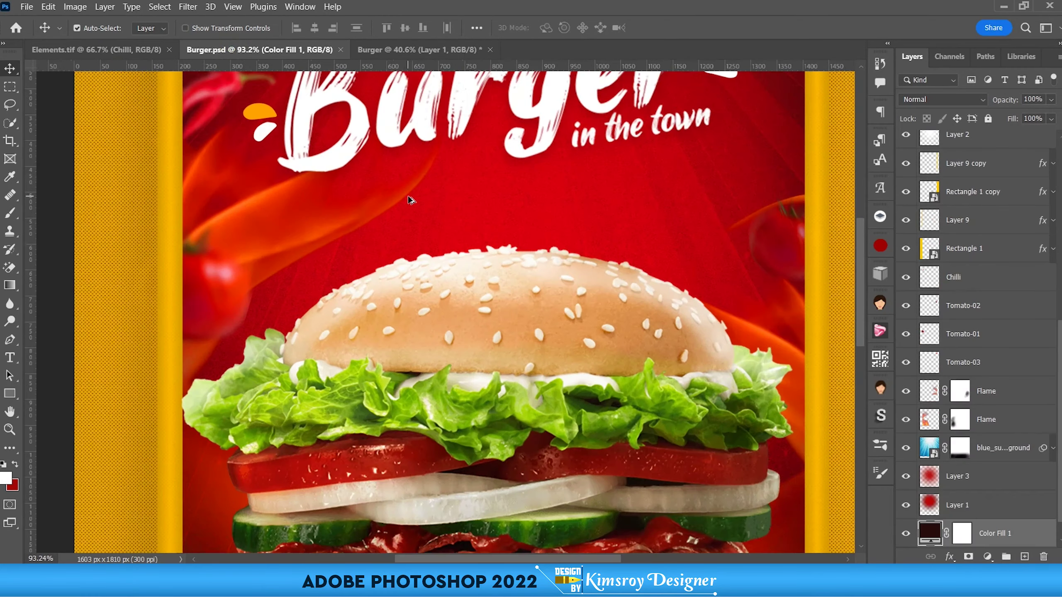
scroll(434, 204, "up", 2)
scroll(536, 292, "down", 2)
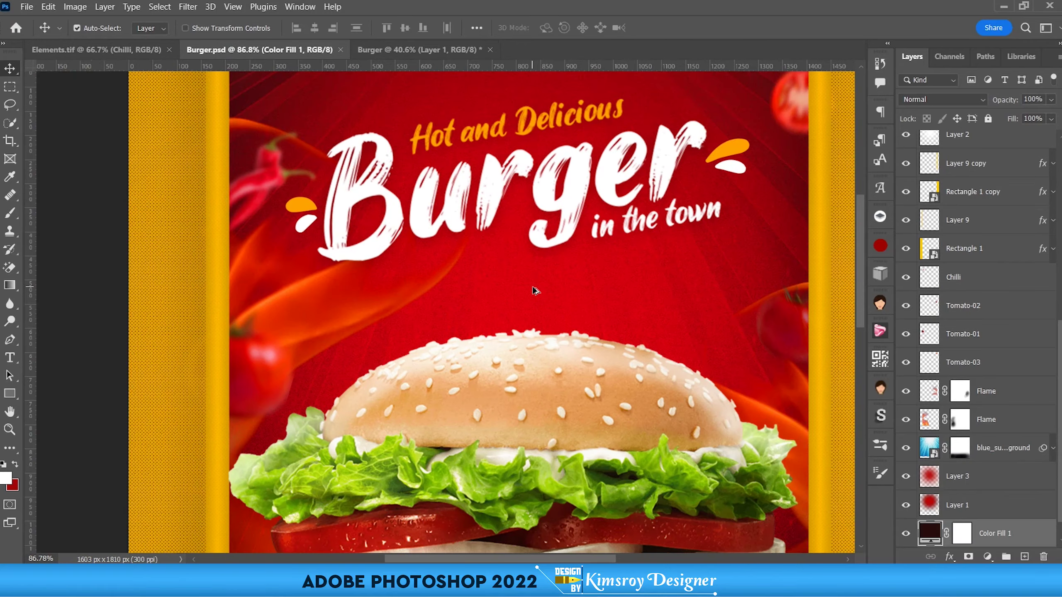
scroll(502, 289, "down", 1)
scroll(481, 287, "up", 1)
scroll(461, 284, "up", 1)
scroll(405, 337, "up", 2)
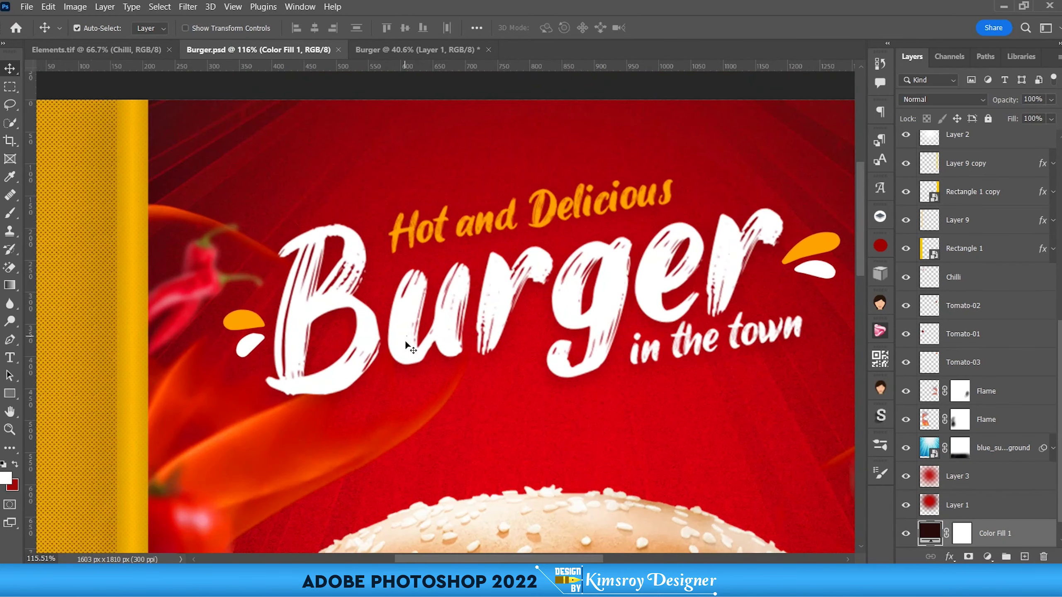
scroll(498, 437, "down", 2)
scroll(460, 402, "down", 2)
scroll(426, 383, "down", 1)
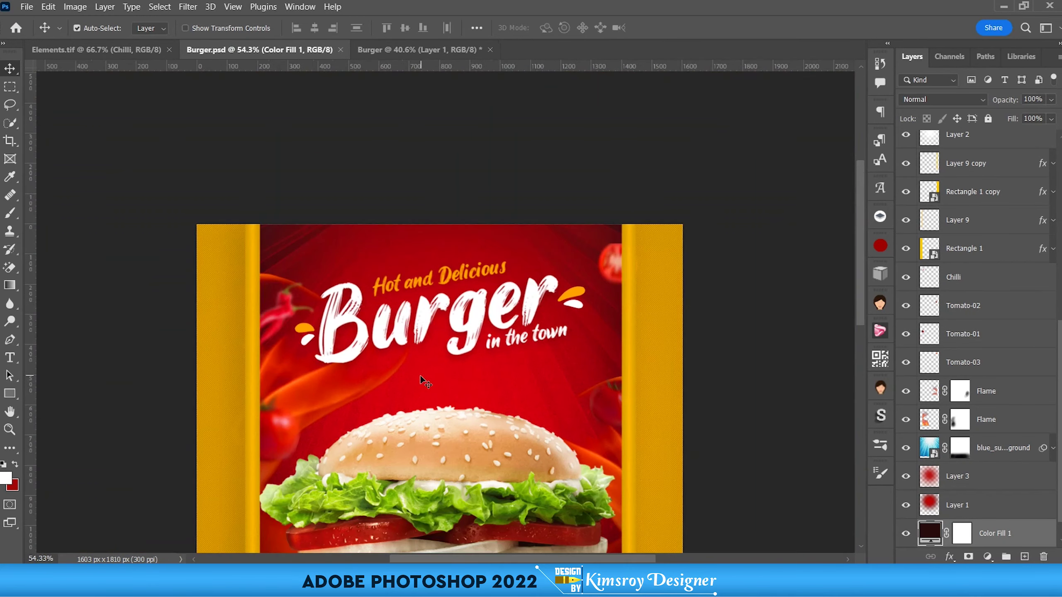
left_click(435, 49)
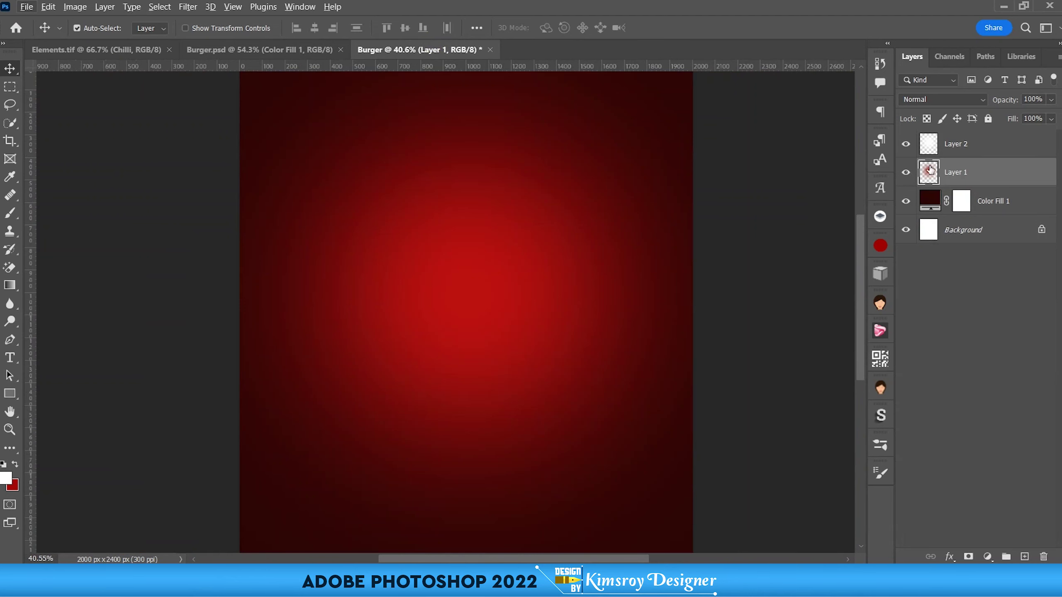
Step: Convert Layer 1 into a smart object
right_click(1012, 171)
left_click(874, 197)
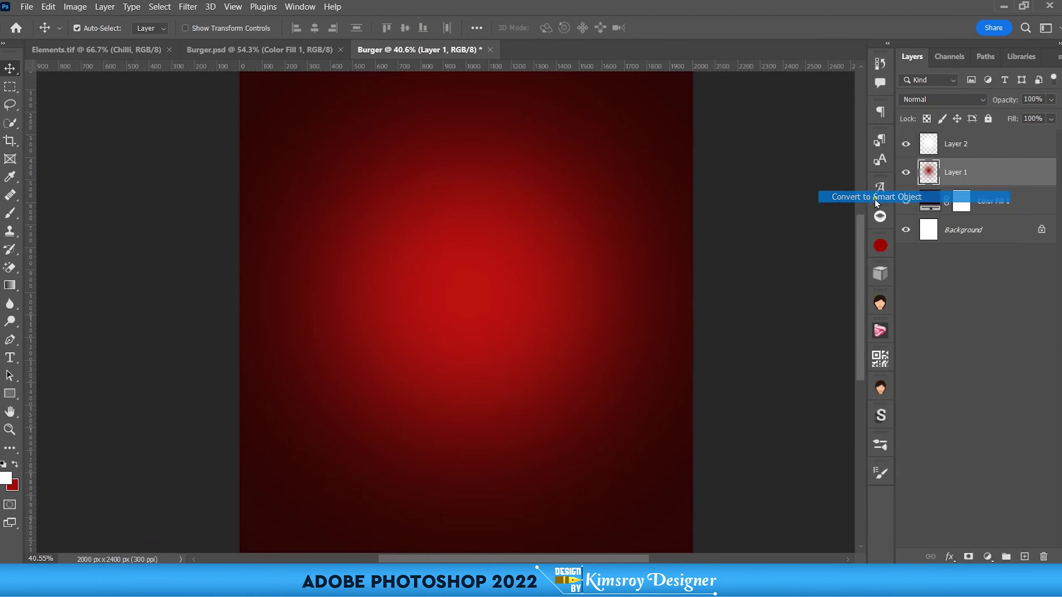
left_click(905, 172)
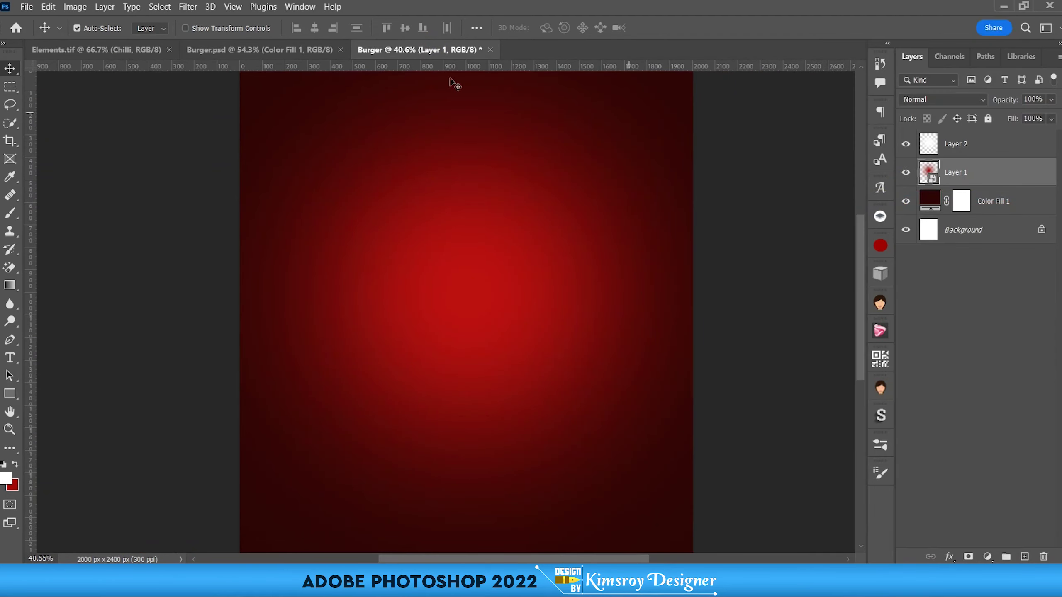
Step: Apply Add Noise at about 19% as a smart filter on Layer 1
left_click(189, 7)
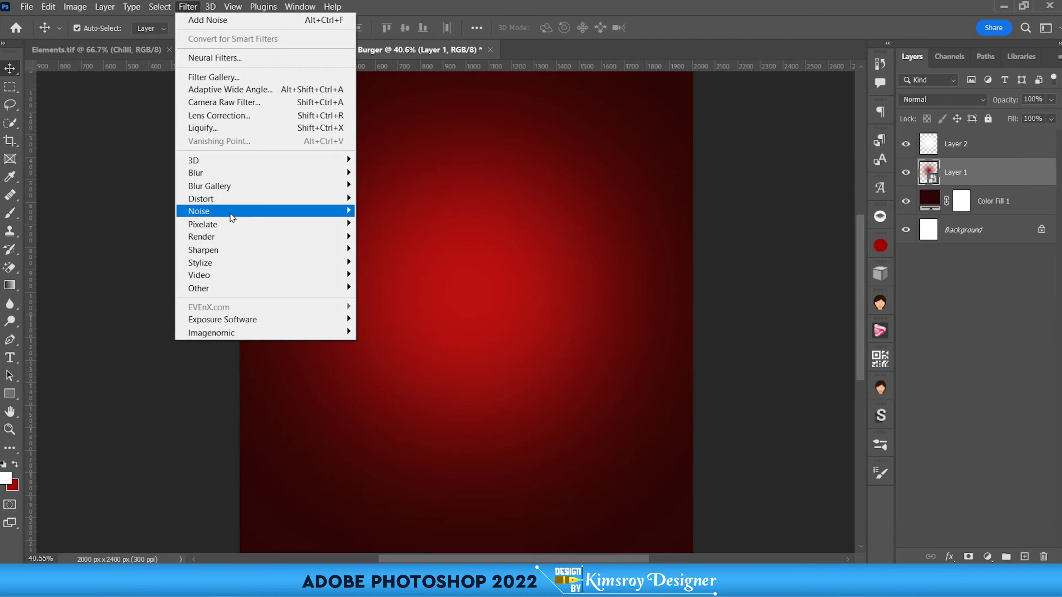
left_click(229, 211)
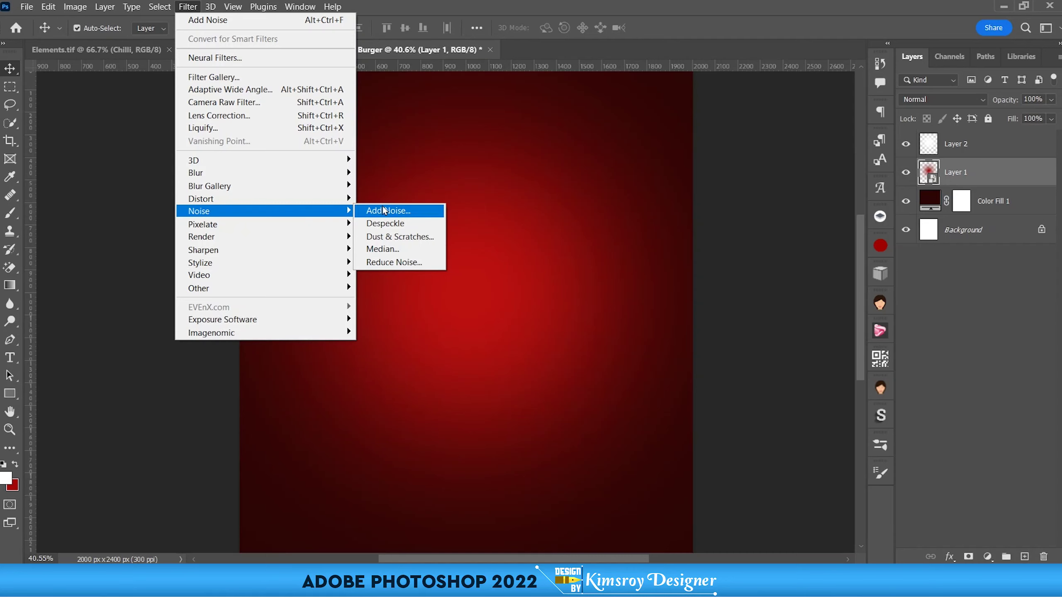
left_click(383, 210)
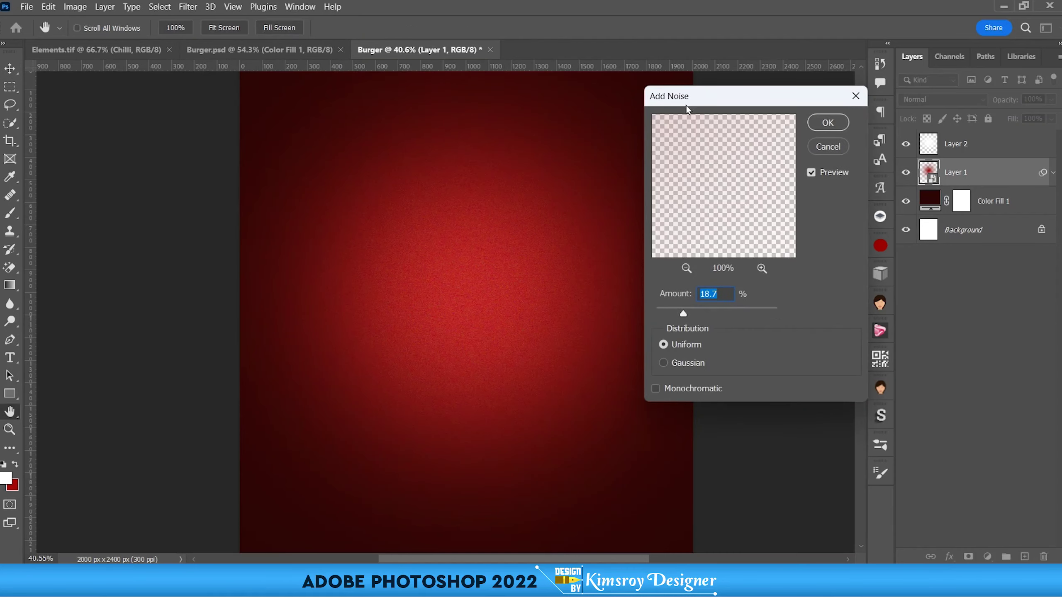
left_click_drag(721, 105, 735, 109)
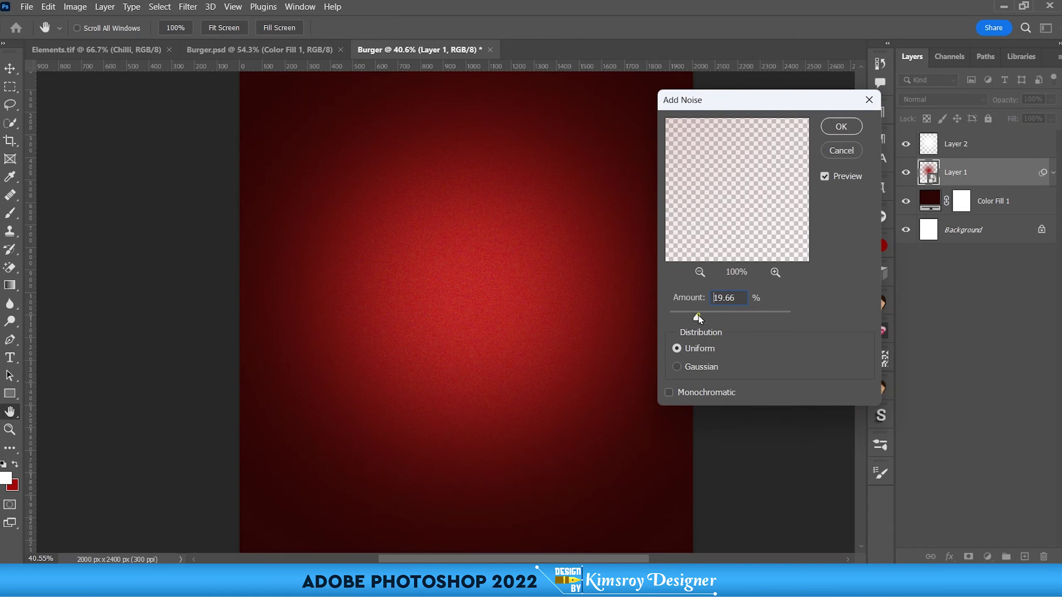
left_click_drag(699, 316, 718, 316)
mouse_move(816, 319)
left_mouse_down()
mouse_move(737, 329)
mouse_move(701, 319)
left_mouse_up()
left_click_drag(698, 316, 697, 317)
left_click(841, 127)
scroll(443, 297, "up", 2)
scroll(435, 236, "up", 1)
scroll(435, 237, "down", 2)
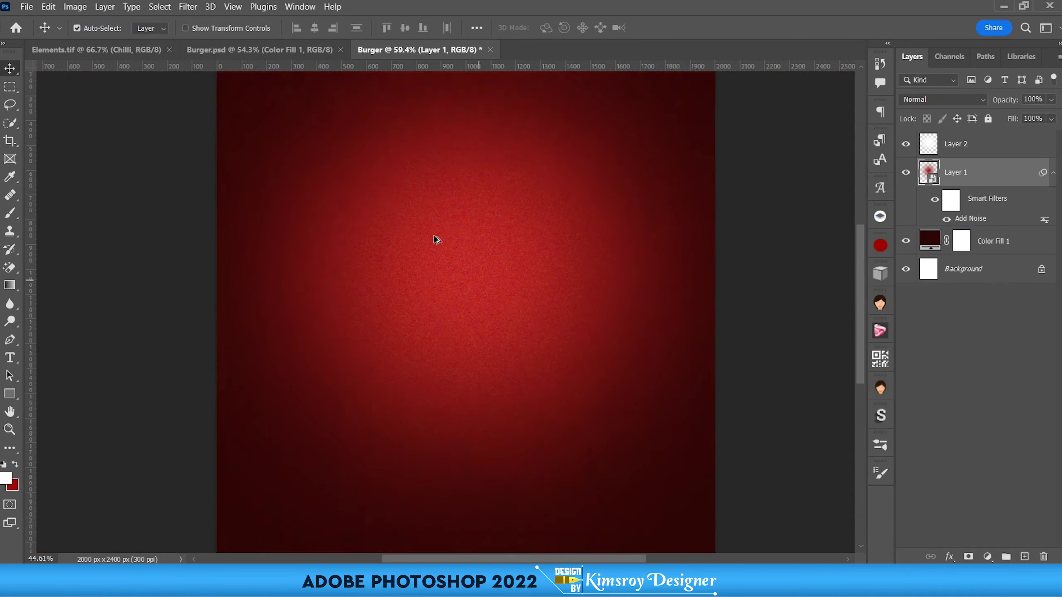
scroll(435, 236, "down", 2)
scroll(435, 230, "up", 1)
scroll(435, 234, "down", 1)
scroll(432, 236, "up", 1)
mouse_move(430, 237)
left_mouse_down()
mouse_move(419, 211)
mouse_move(422, 243)
mouse_move(401, 209)
left_mouse_up()
scroll(419, 211, "down", 1)
scroll(425, 216, "up", 1)
scroll(422, 243, "down", 1)
scroll(417, 242, "up", 1)
left_click(234, 50)
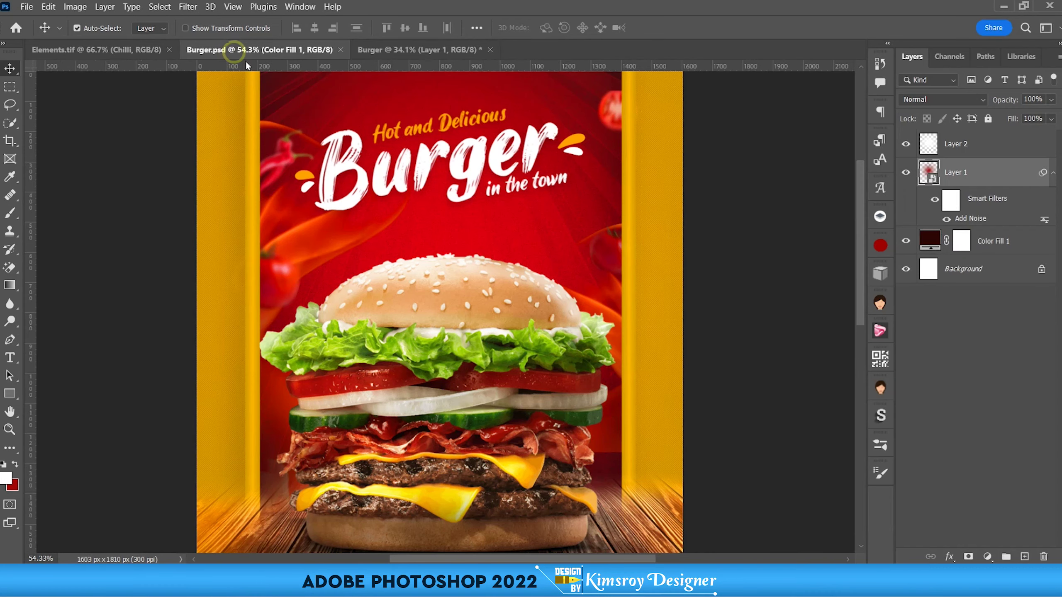
scroll(259, 171, "down", 1)
scroll(259, 171, "up", 1)
scroll(259, 171, "up", 1)
scroll(260, 174, "up", 2)
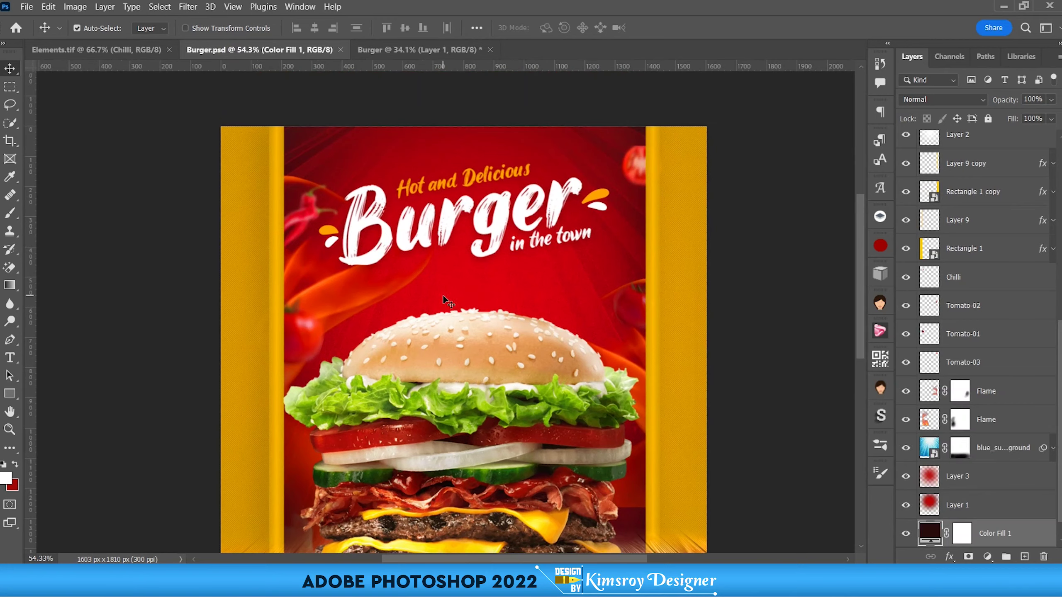
left_click_drag(439, 295, 437, 276)
scroll(437, 275, "down", 1)
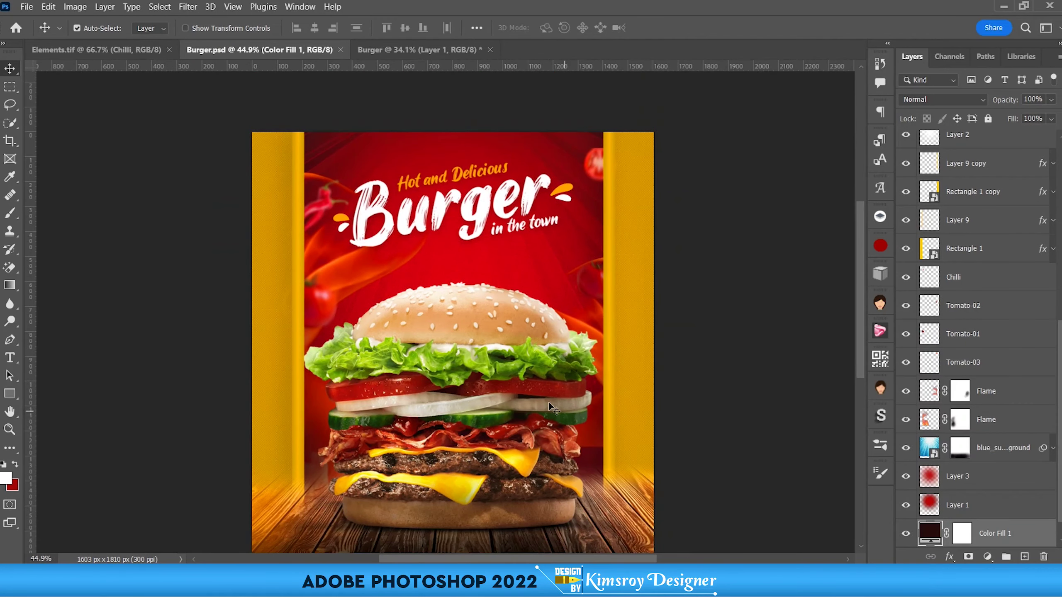
left_click(402, 49)
scroll(338, 159, "down", 2)
scroll(329, 164, "up", 2)
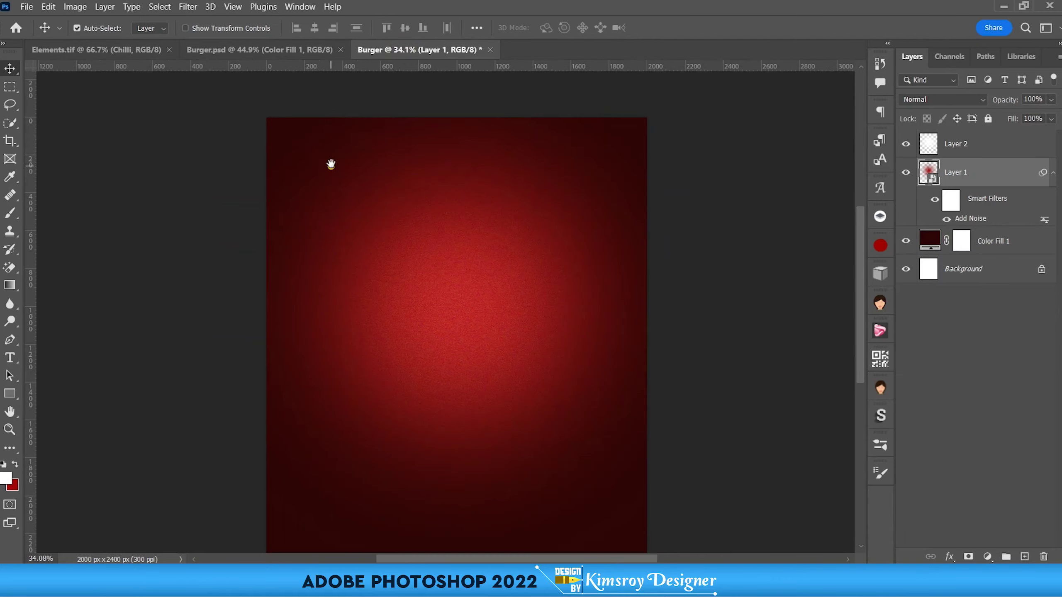
scroll(300, 150, "down", 1)
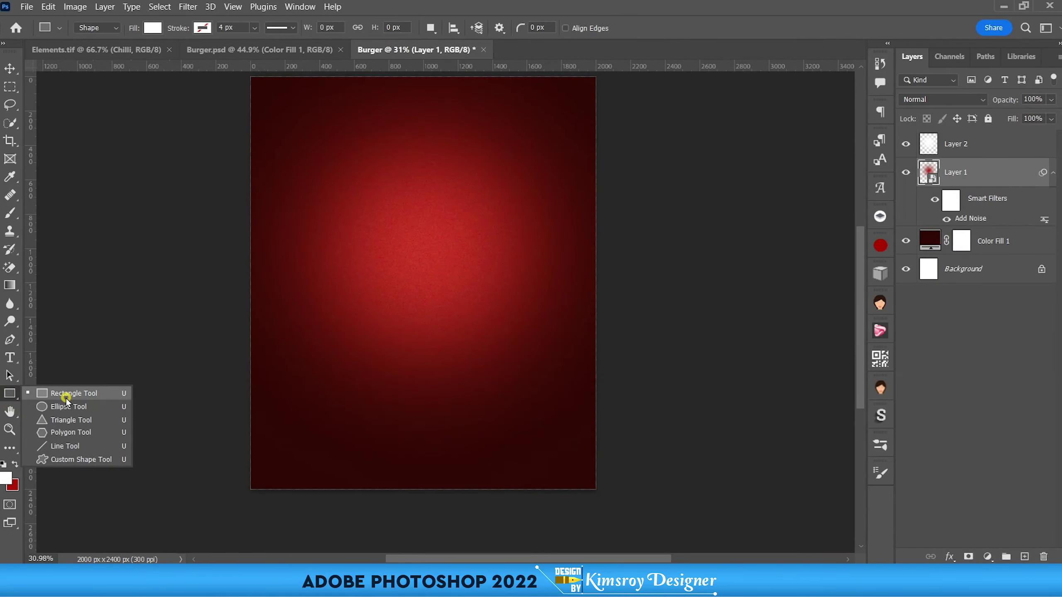
Step: Set the Rectangle tool's fill to yellow from recently used colours
left_click_drag(15, 398, 66, 397)
left_click(152, 28)
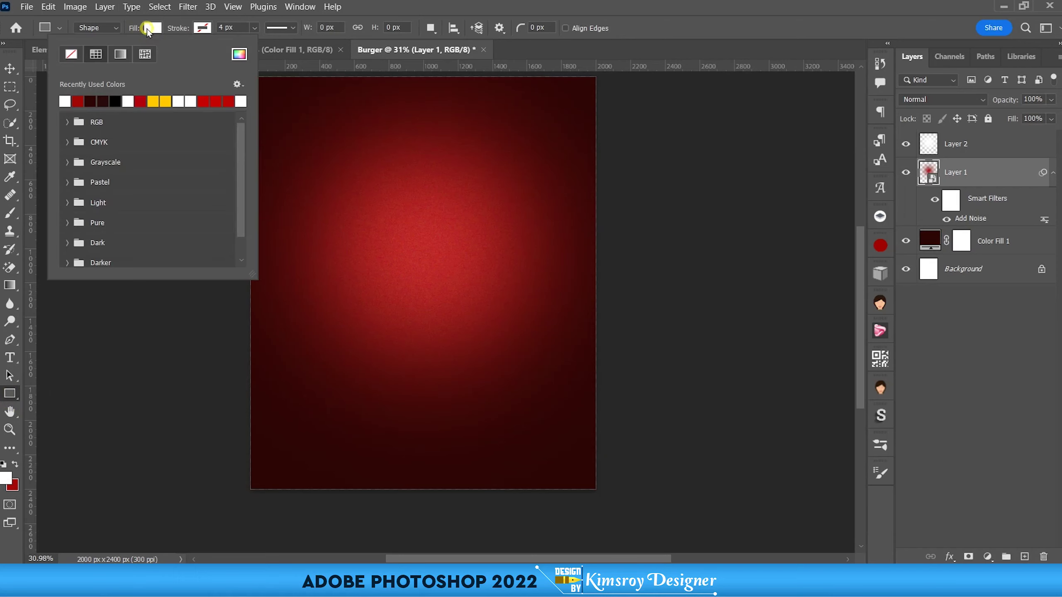
left_click(165, 101)
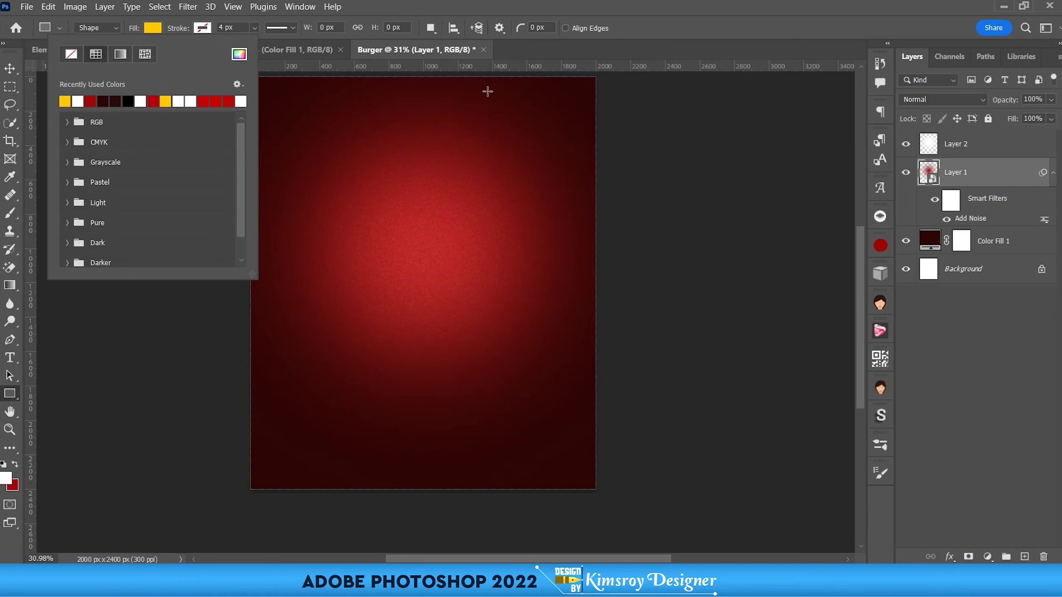
Step: View the finished Burger.psd poster, including the Hot and Delicious heading, for reference
scroll(360, 165, "down", 2)
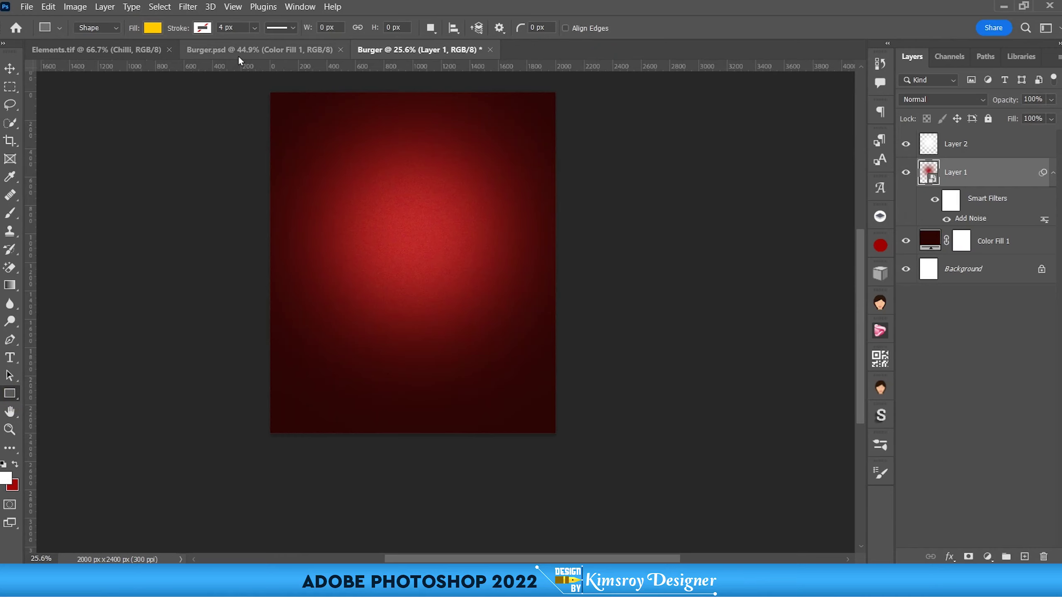
left_click(238, 49)
scroll(379, 398, "up", 2)
left_click_drag(438, 392, 404, 337)
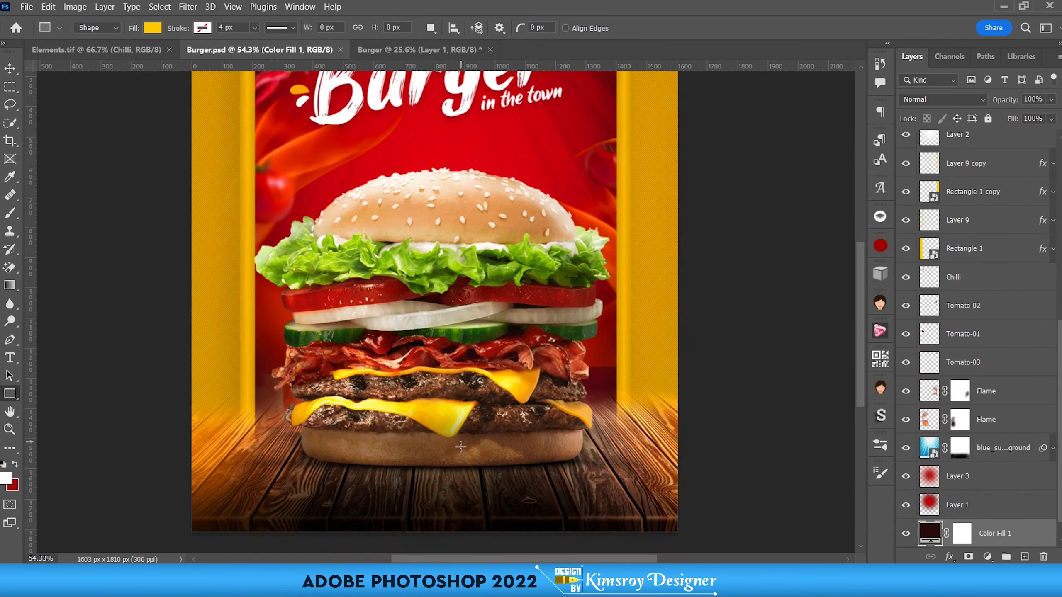
left_click_drag(407, 230, 430, 275)
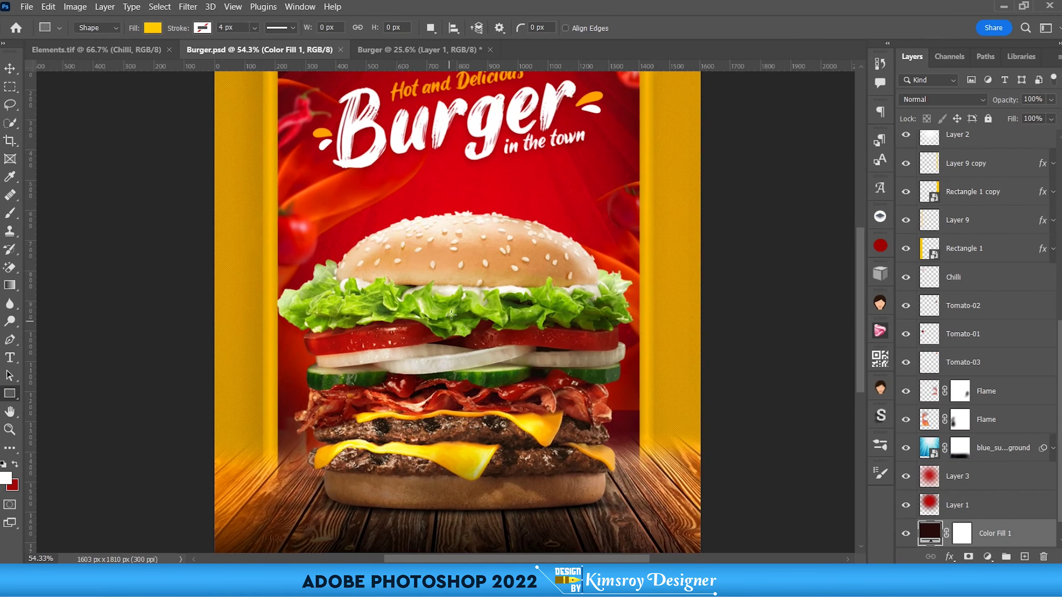
scroll(434, 228, "down", 2)
left_click_drag(431, 203, 423, 237)
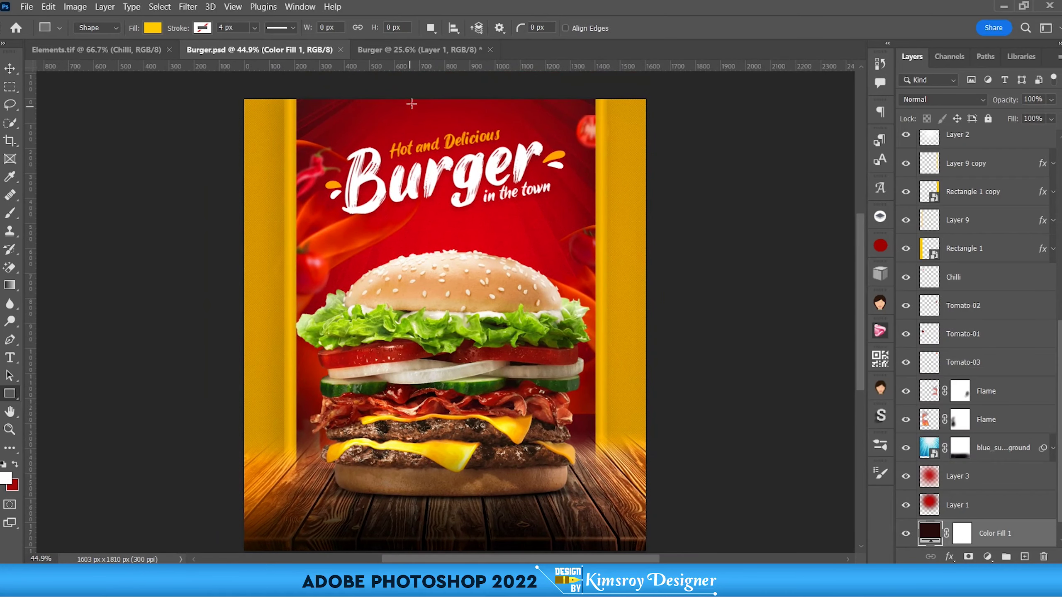
Step: Back in Burger, start a tall rectangle down the backdrop's full height at the left edge
left_click(426, 52)
scroll(421, 204, "up", 1)
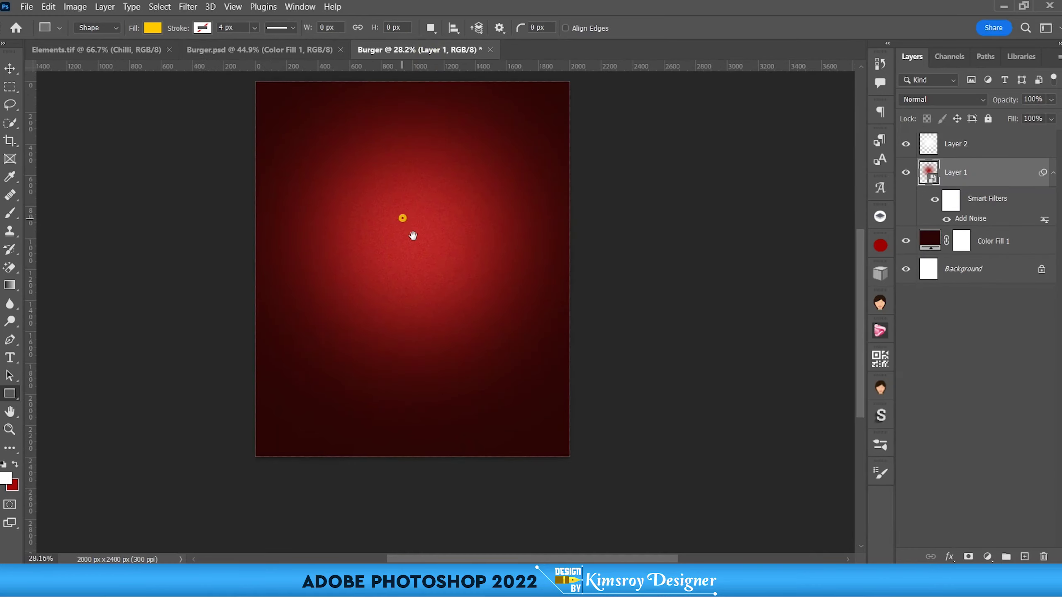
left_click_drag(413, 236, 419, 254)
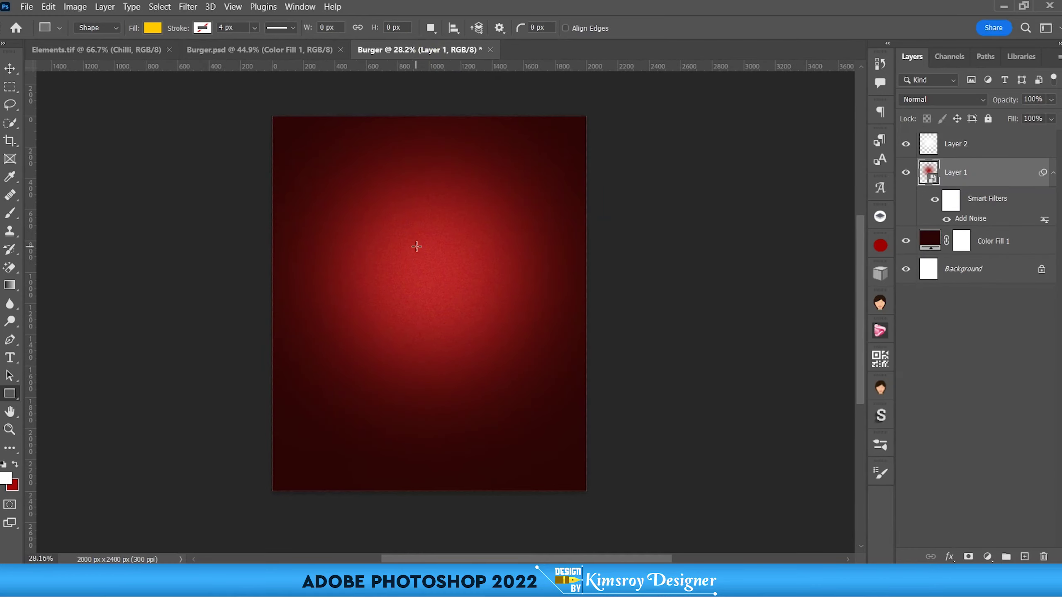
scroll(416, 247, "up", 1)
left_click_drag(416, 245, 426, 235)
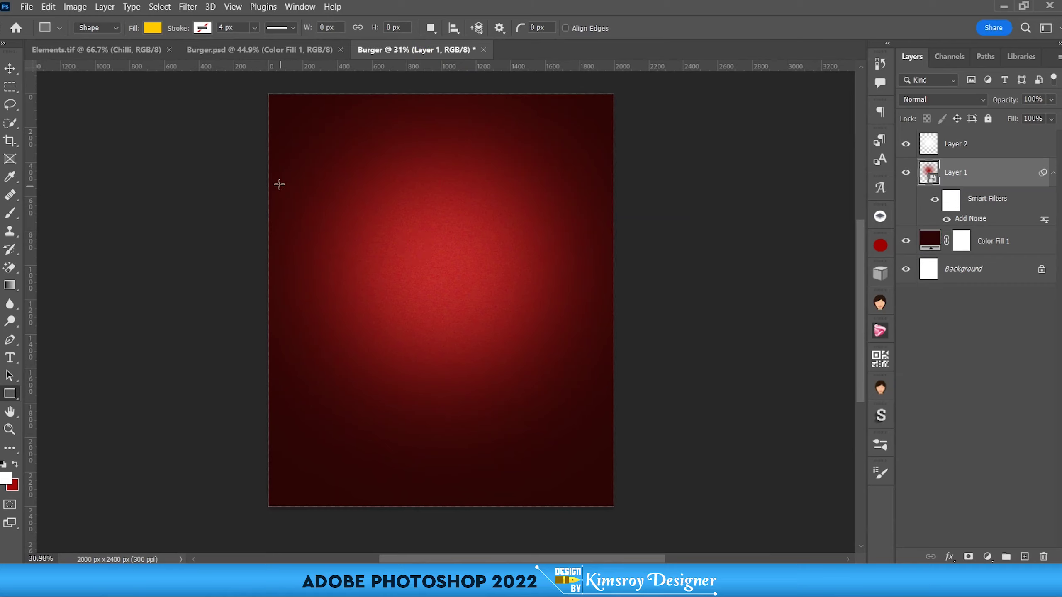
scroll(272, 156, "up", 1)
scroll(298, 211, "down", 1)
left_click_drag(276, 121, 280, 127)
left_click_drag(300, 166, 321, 546)
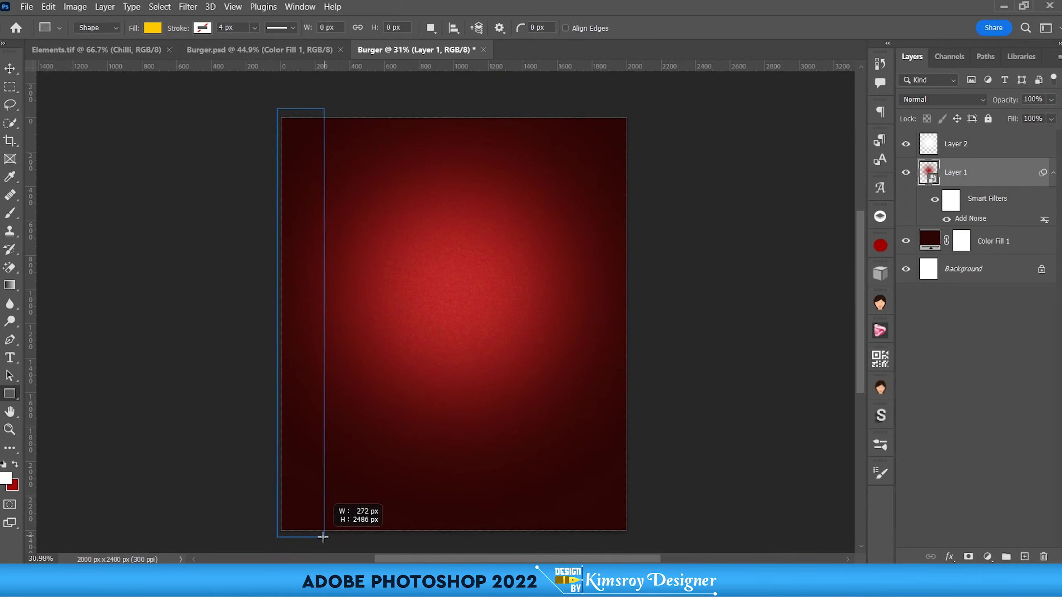
Step: Finish the tall yellow bar along the left edge and collapse the Properties panel
left_click_drag(321, 546, 324, 551)
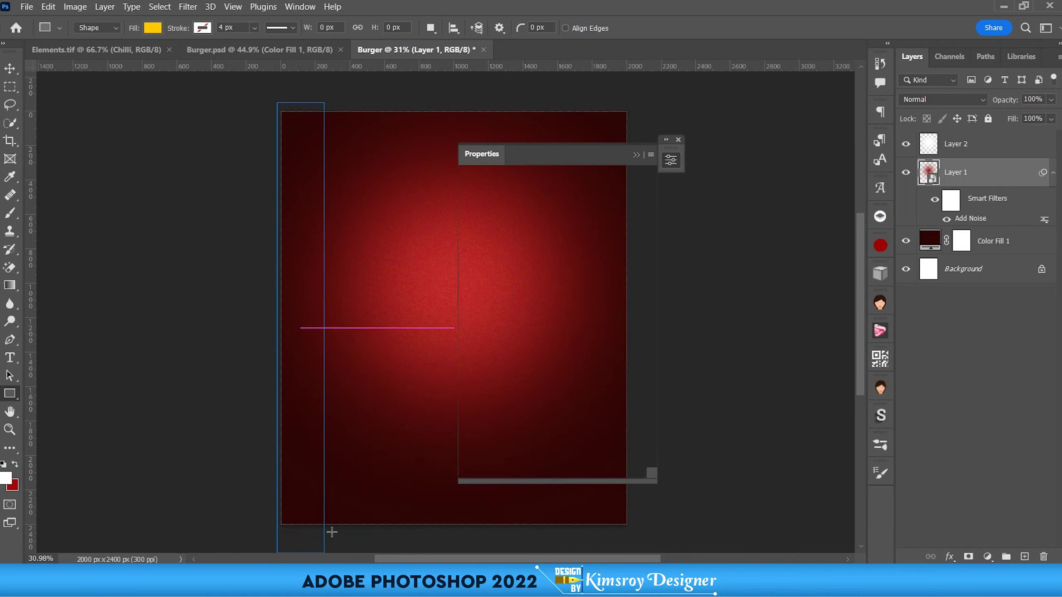
key("v")
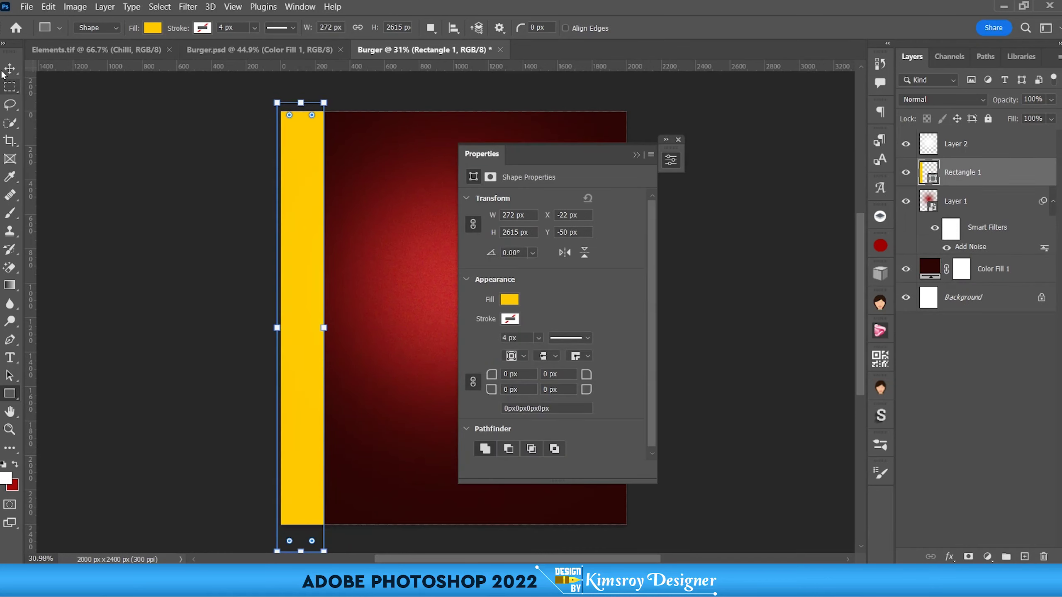
left_click(634, 156)
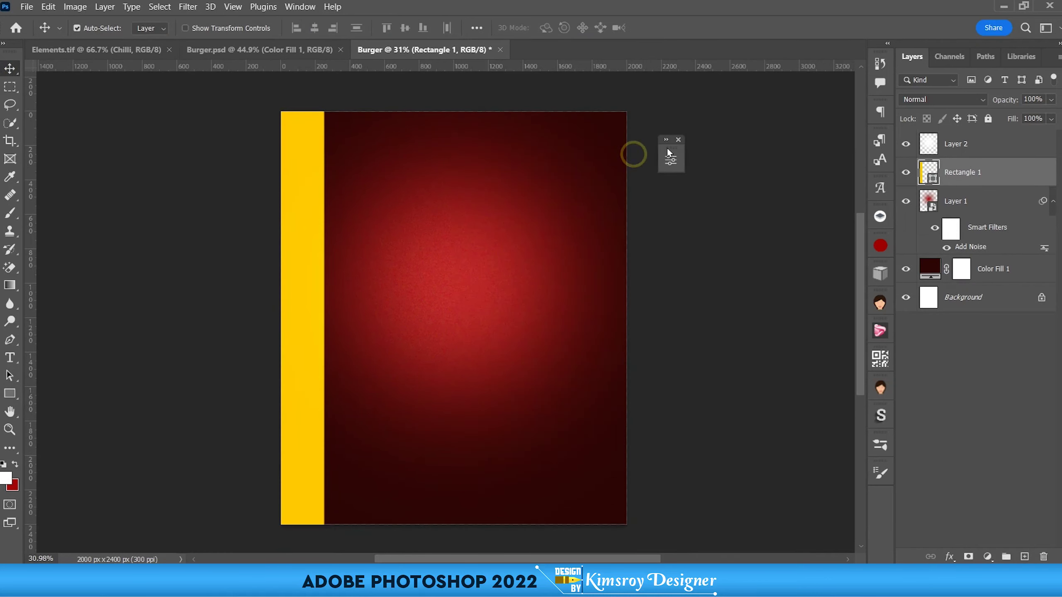
scroll(229, 277, "up", 1)
left_click_drag(257, 254, 315, 268)
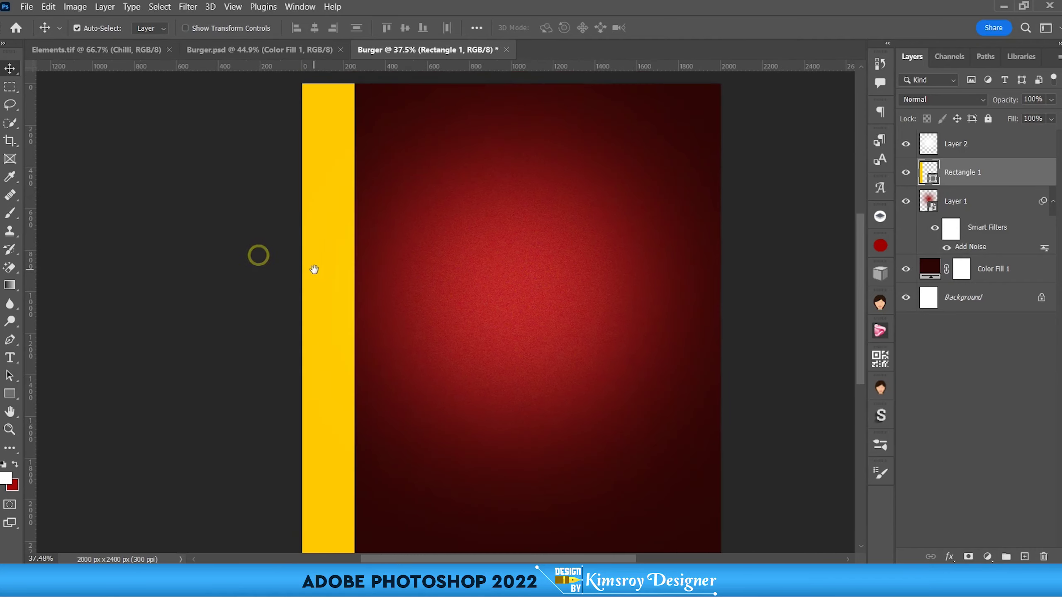
key("alt+bracketright")
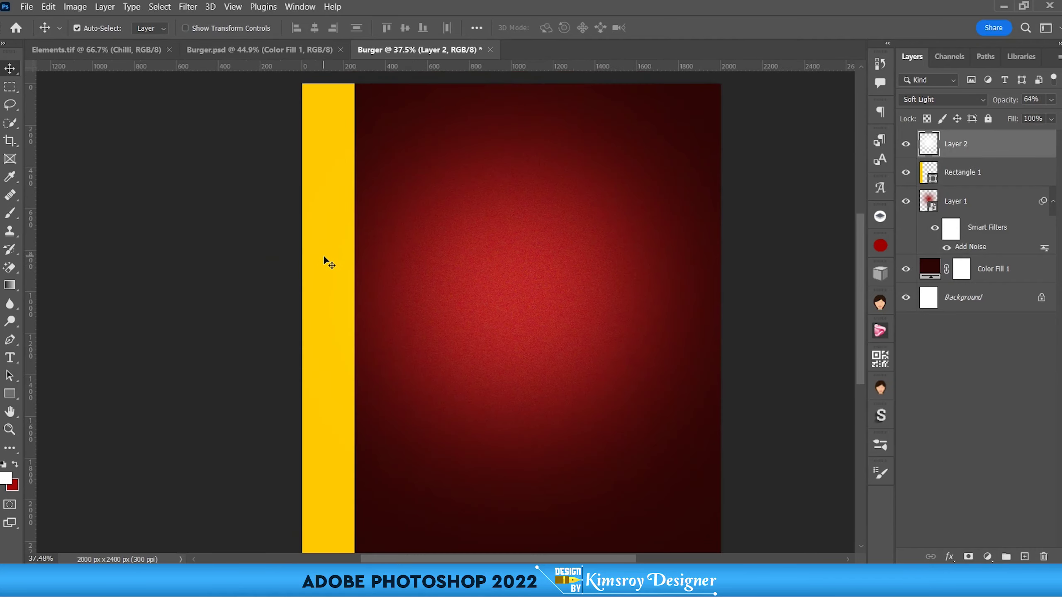
Step: Nudge the yellow bar left and move Rectangle 1 above Layer 2 in the Layers panel
left_click(994, 178)
key("Left")
key("Left")
key("Left")
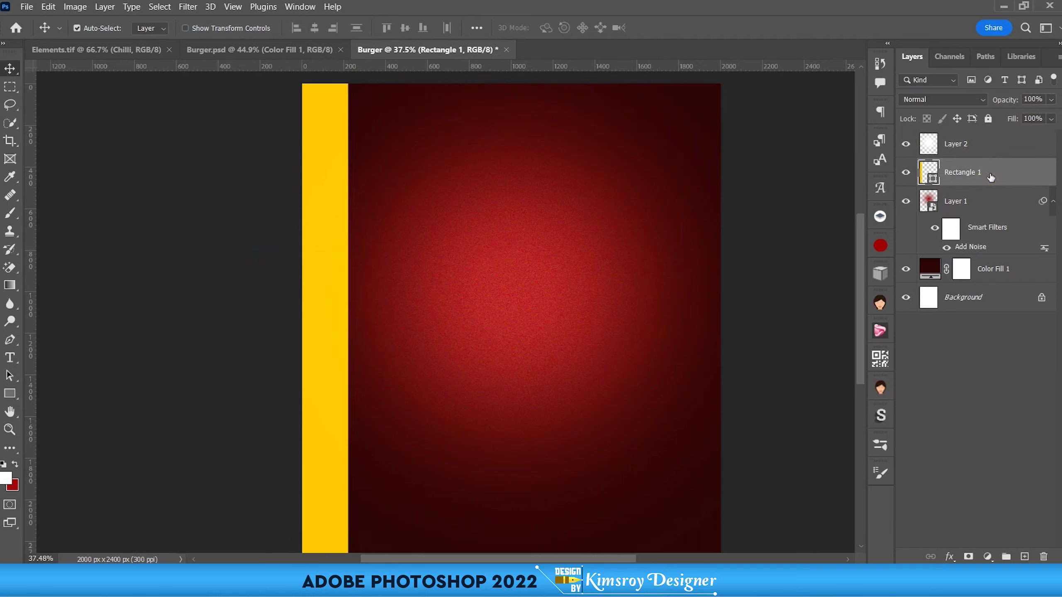
left_click_drag(993, 177, 994, 133)
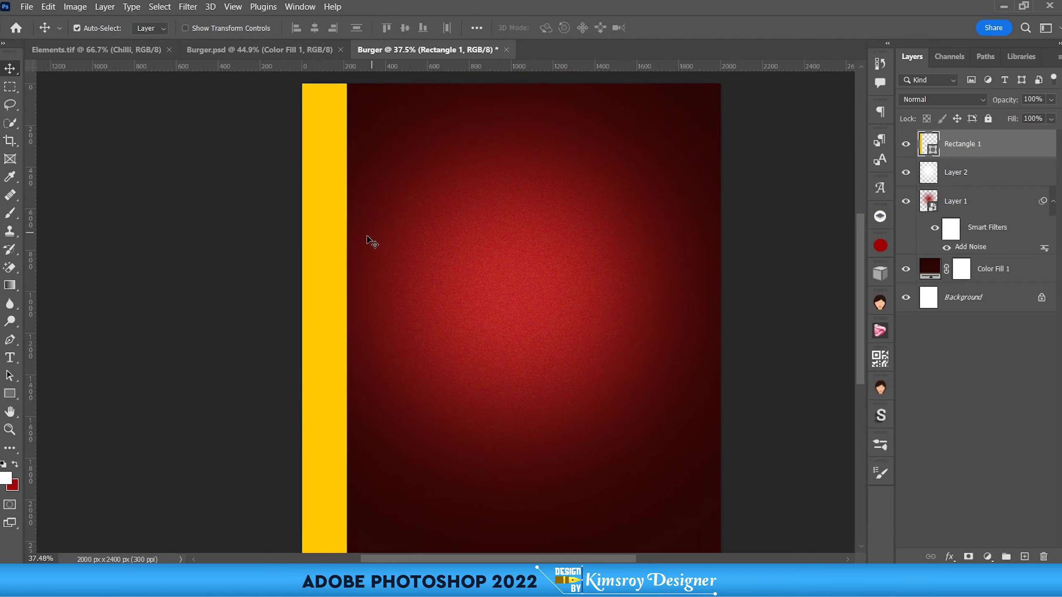
scroll(317, 311, "down", 3)
scroll(314, 320, "up", 3)
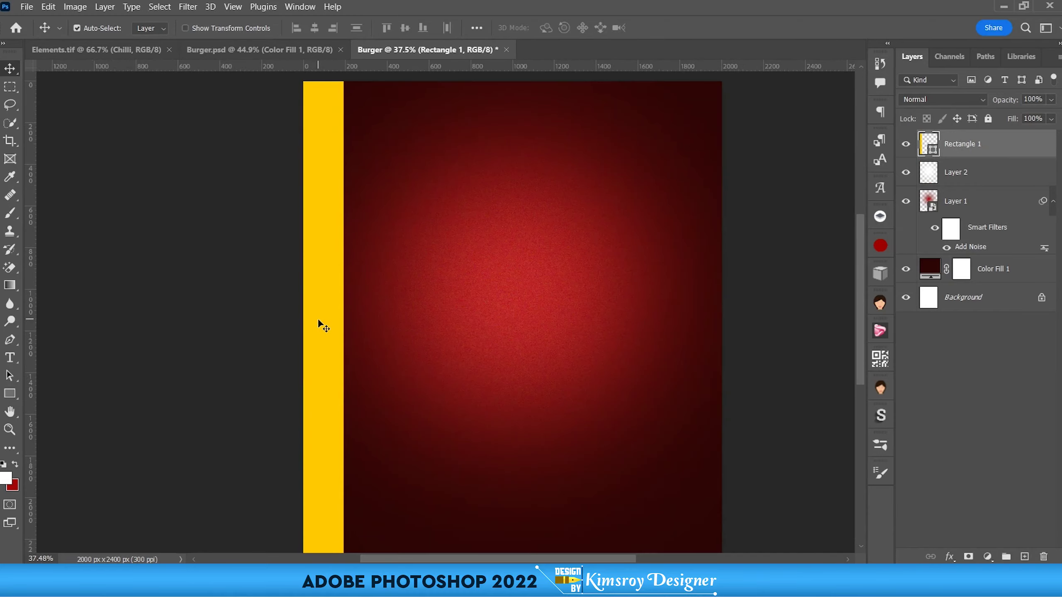
scroll(327, 283, "down", 3)
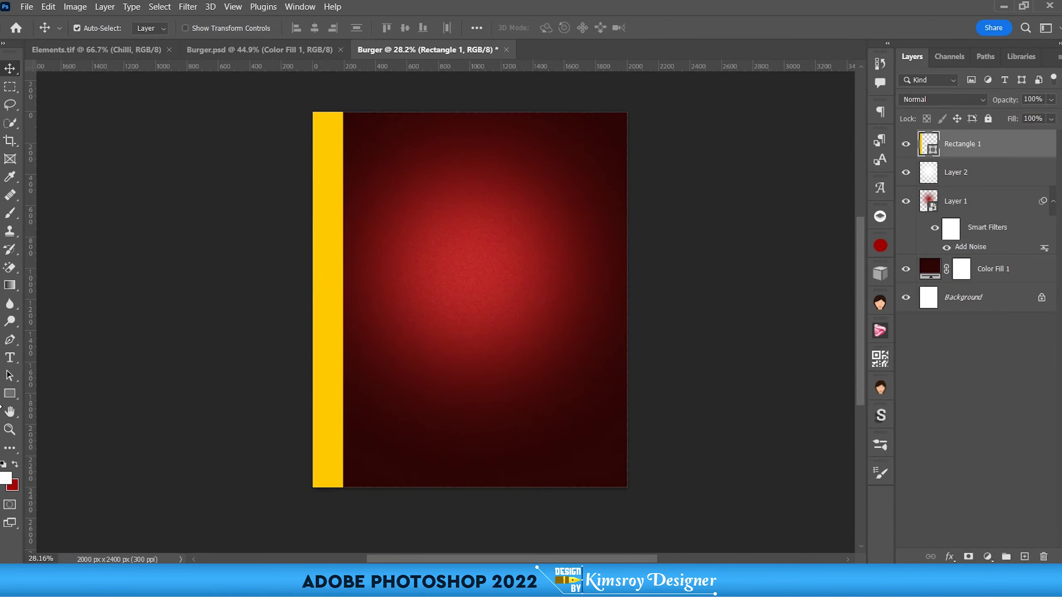
left_click(9, 394)
Step: Draw a thin yellow strip, Rectangle 2, down the bar's right edge
left_click(43, 395)
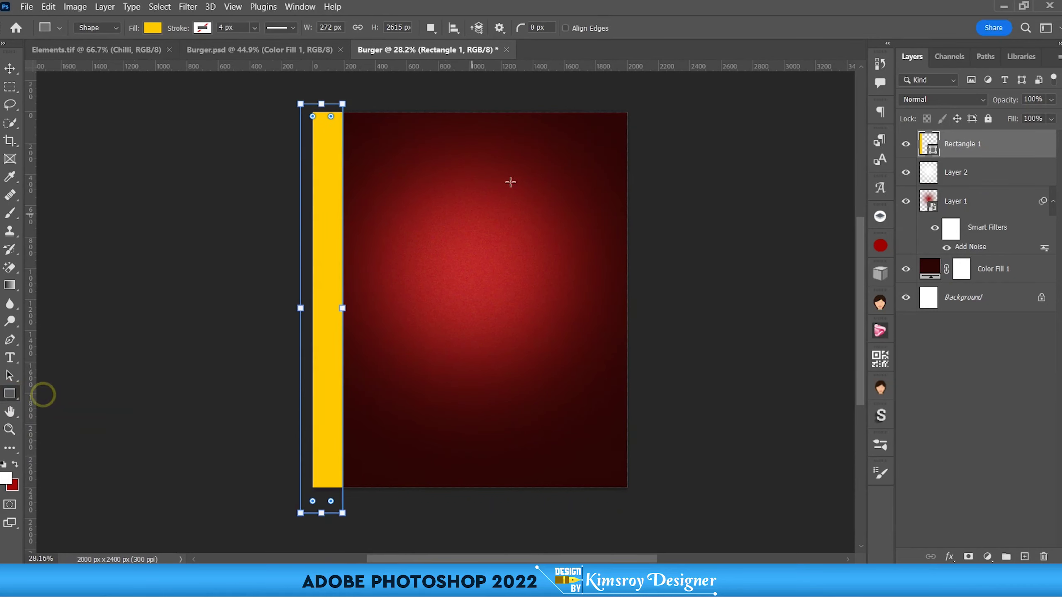
left_click(1023, 553)
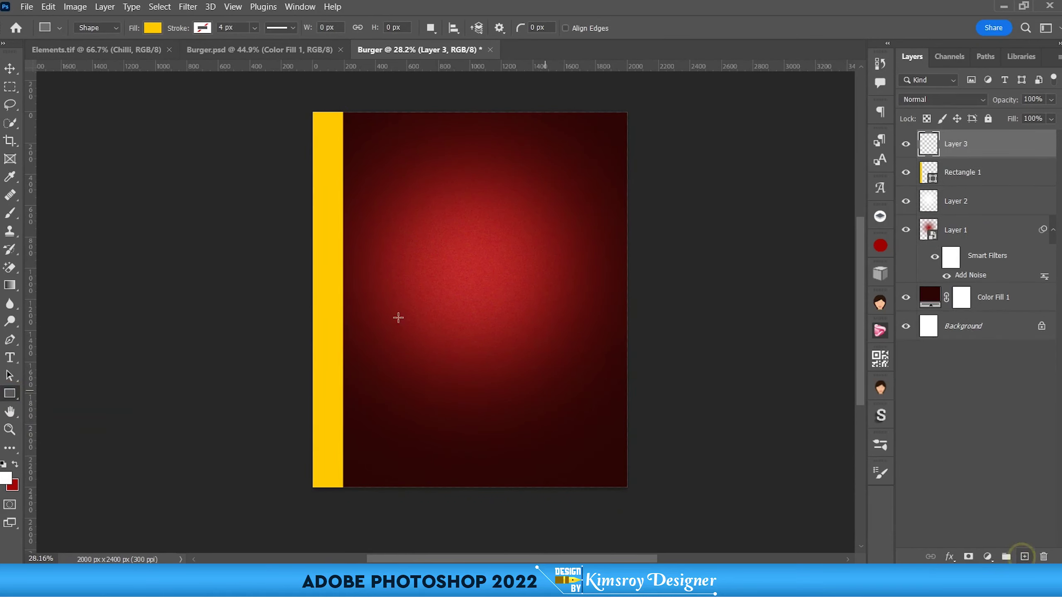
scroll(289, 143, "up", 1)
scroll(312, 114, "up", 2)
scroll(313, 114, "down", 3)
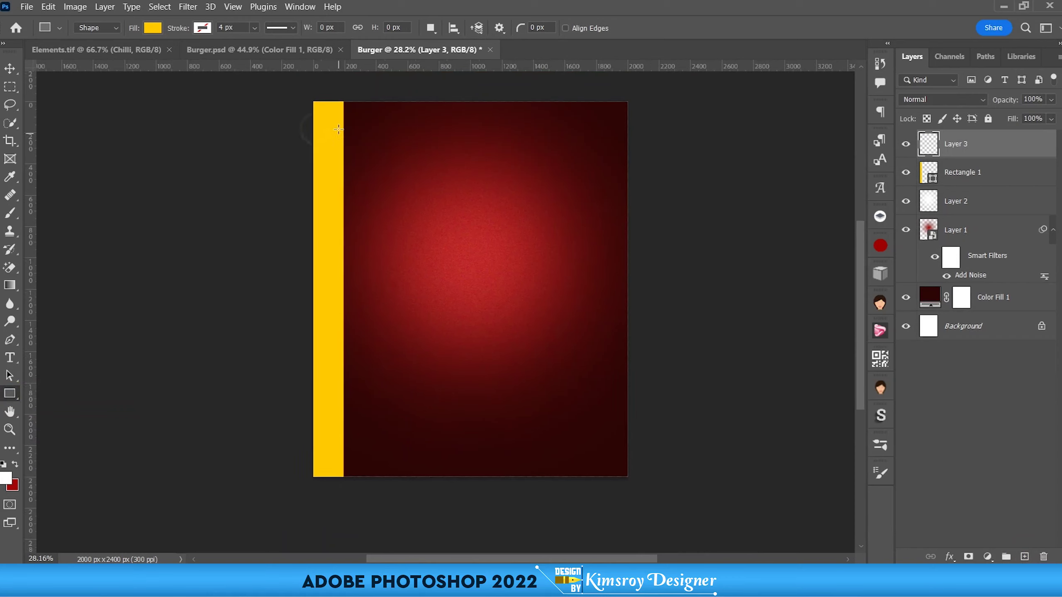
left_click_drag(339, 95, 345, 493)
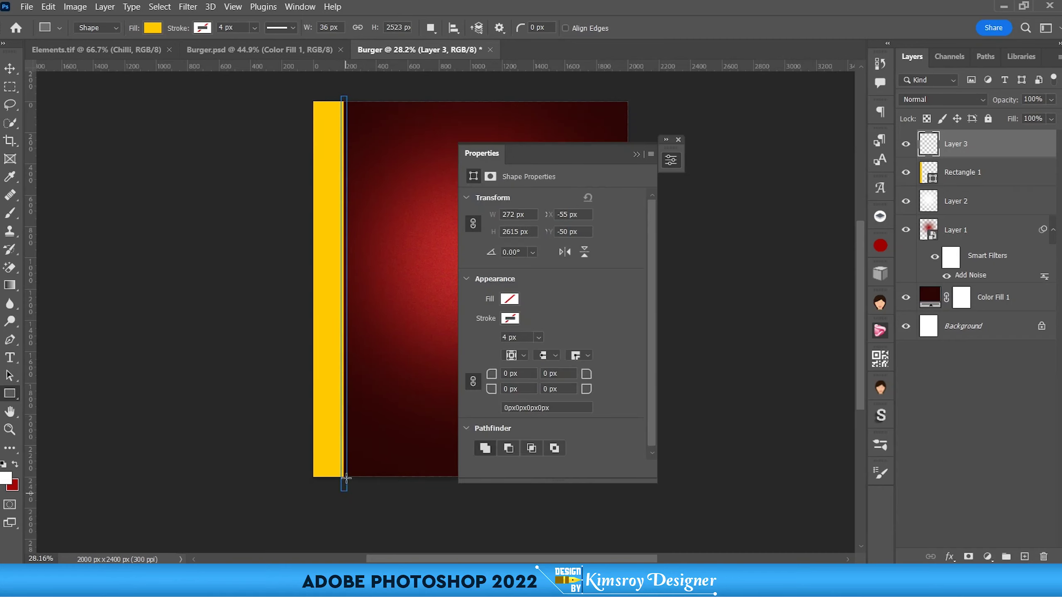
left_click(10, 68)
left_click(209, 201)
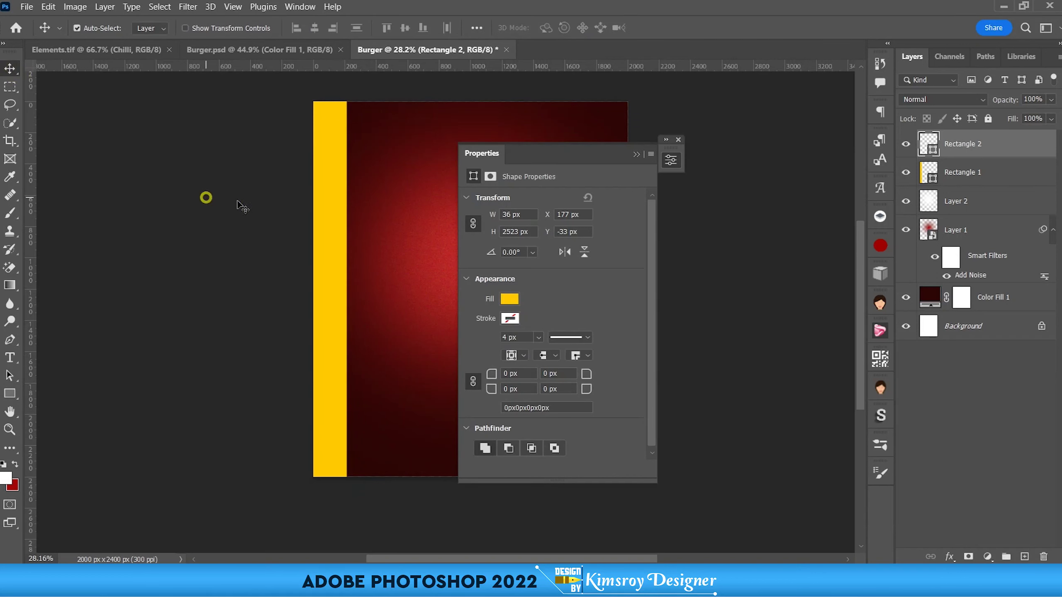
Step: Toggle the thin strip's visibility and compare it against the finished Burger.psd poster
scroll(351, 167, "up", 1)
left_click(906, 143)
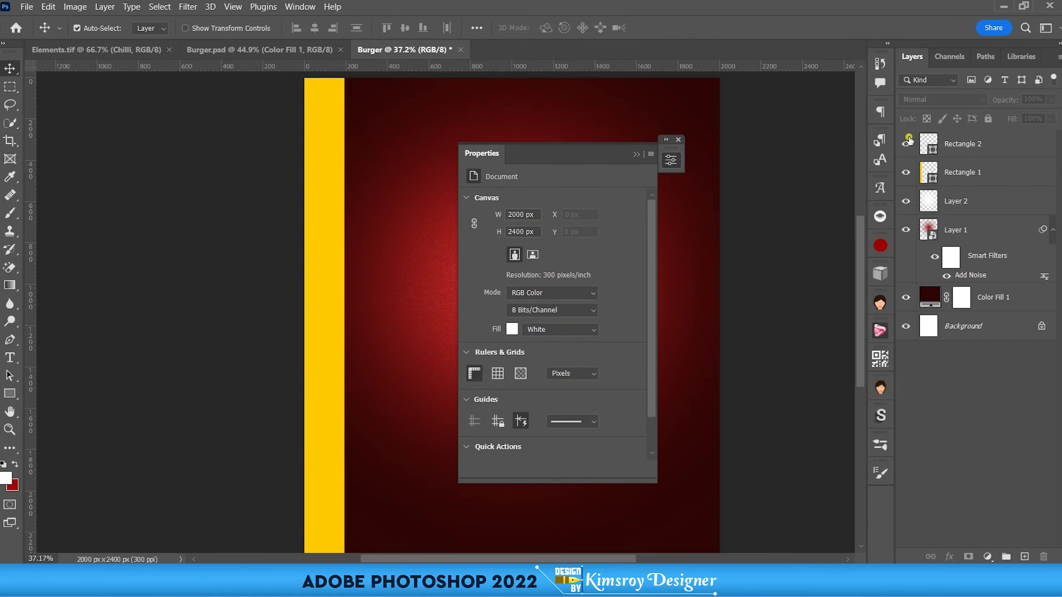
left_click(637, 154)
scroll(462, 230, "down", 1)
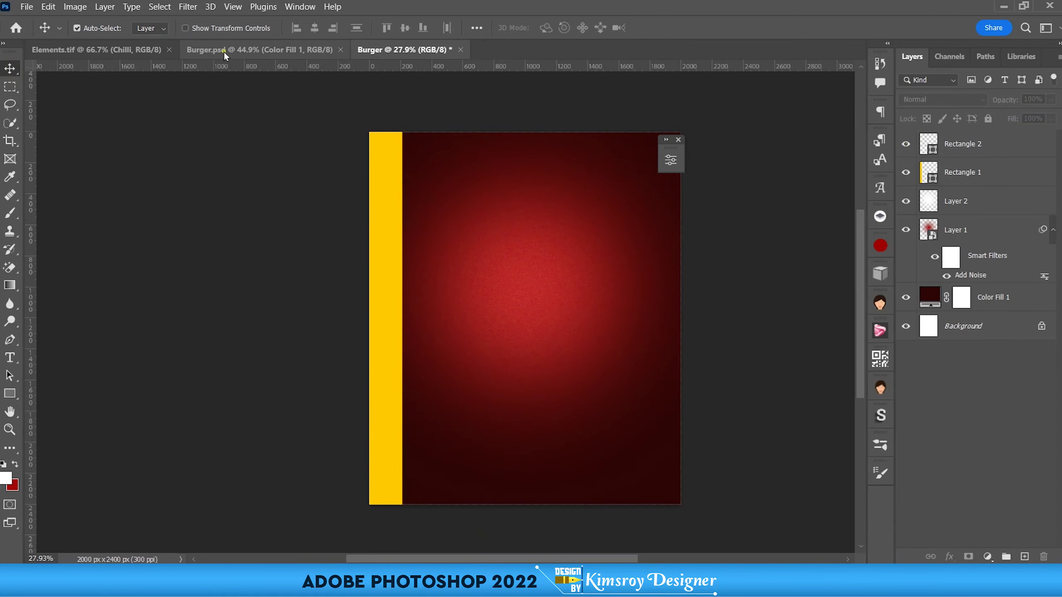
left_click(224, 50)
scroll(250, 177, "up", 1)
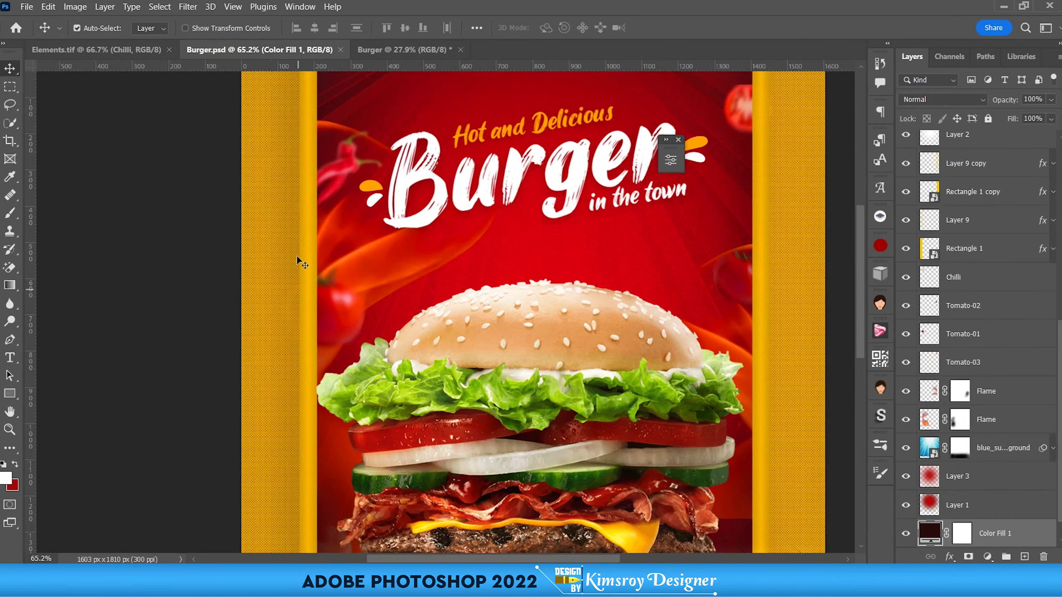
left_click(387, 49)
scroll(393, 191, "up", 1)
scroll(393, 191, "up", 1)
Step: Select Rectangle 2 and toggle its visibility on and off to check it
left_click(961, 144)
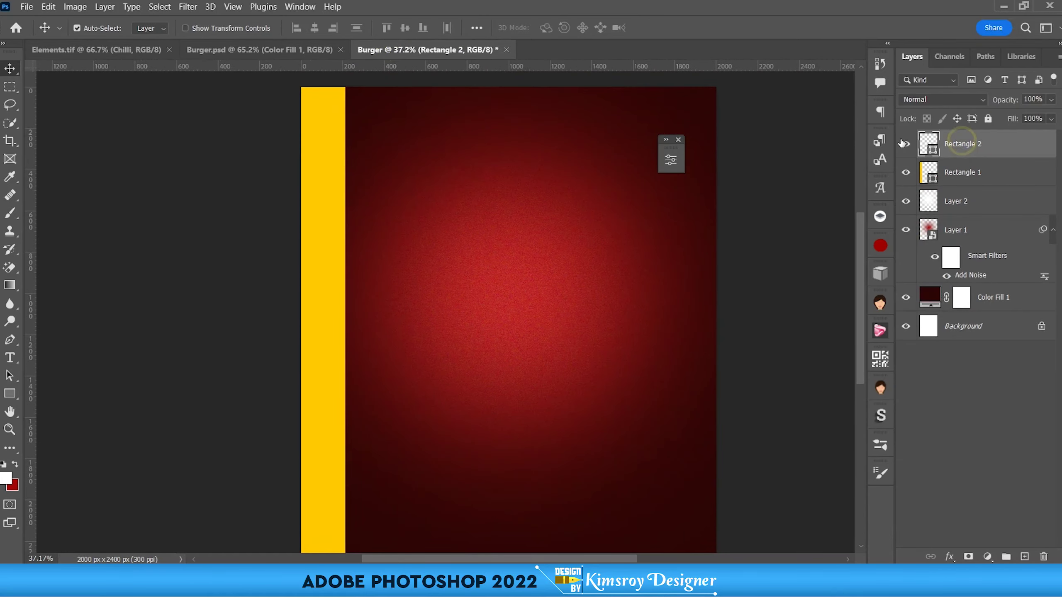
left_click(905, 144)
left_click(904, 144)
left_click(1000, 148)
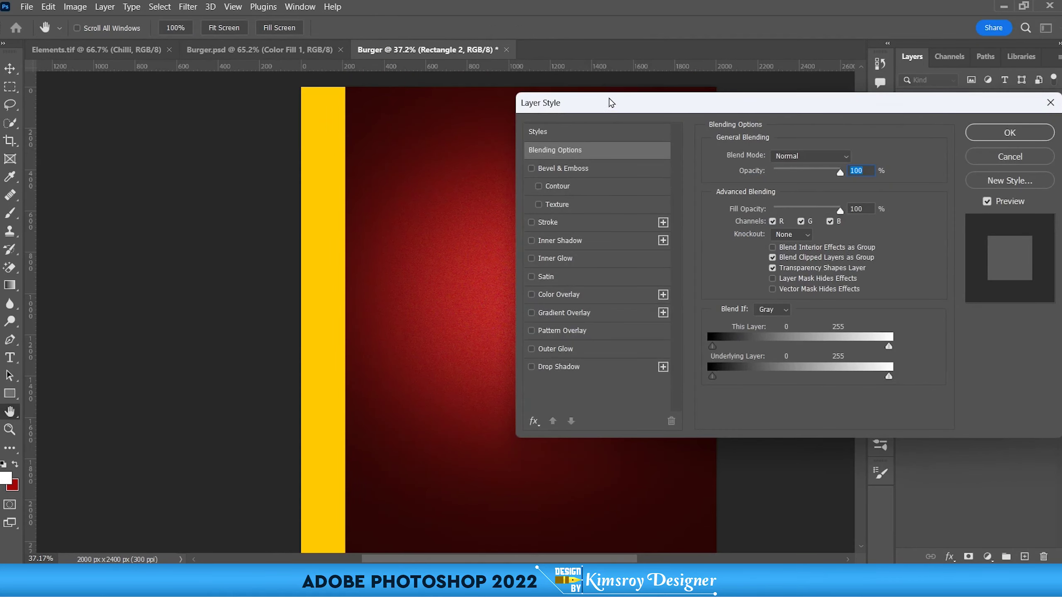
Step: Give Rectangle 2 a Bevel & Emboss: depth 251%, size 57 px, soften 5 px, highlight 35%, shadow 27%
left_click_drag(620, 105, 573, 116)
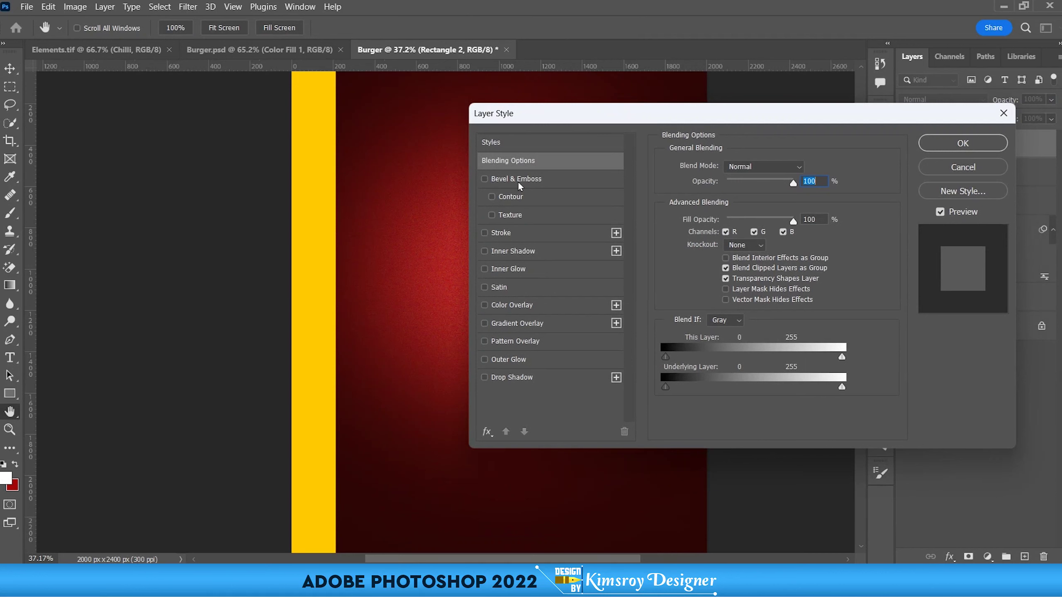
left_click(504, 179)
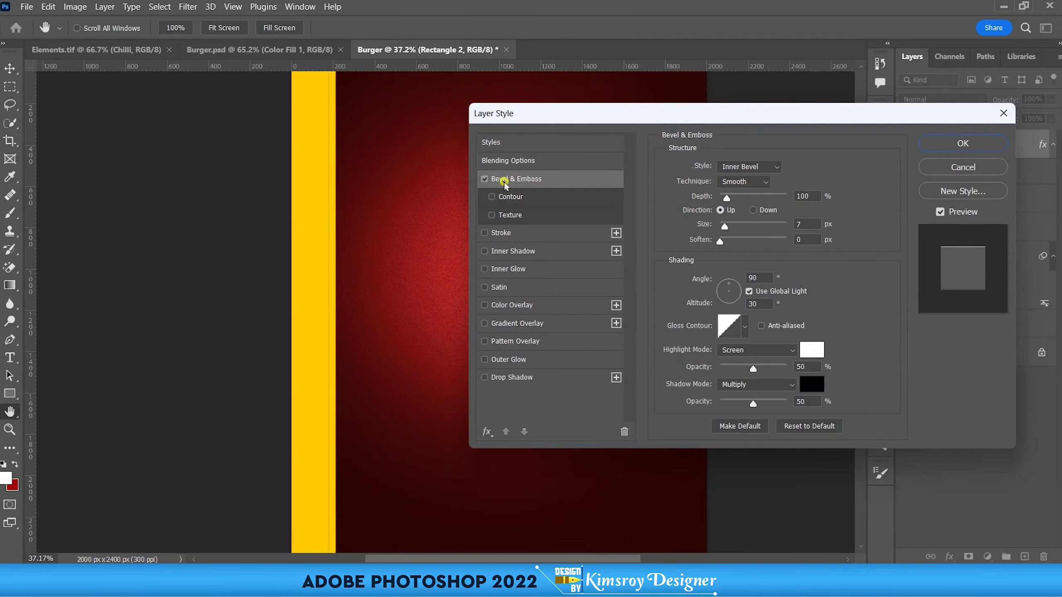
left_click_drag(551, 119, 569, 111)
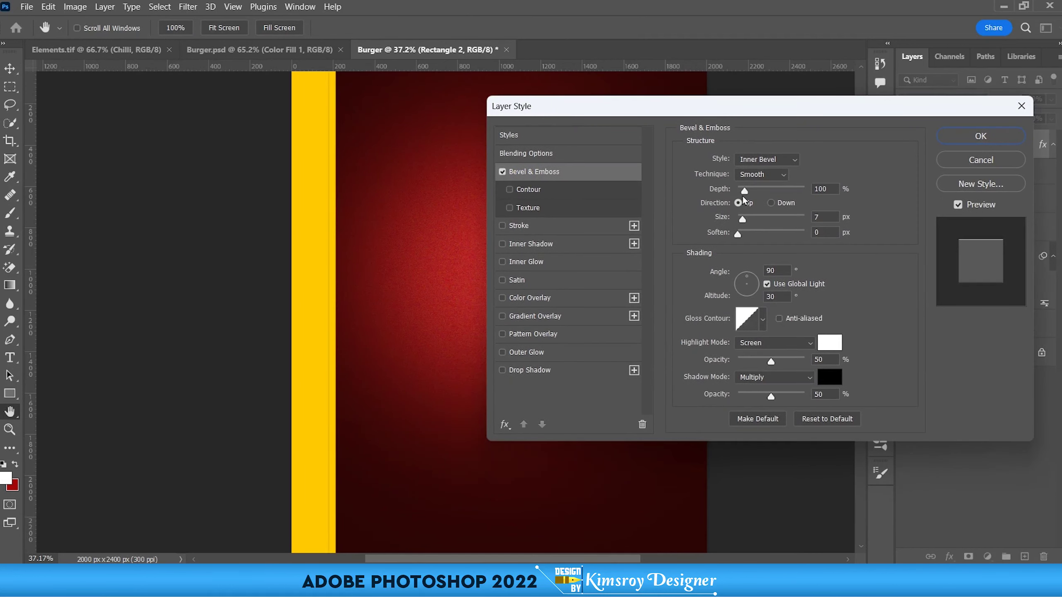
left_click_drag(744, 191, 754, 190)
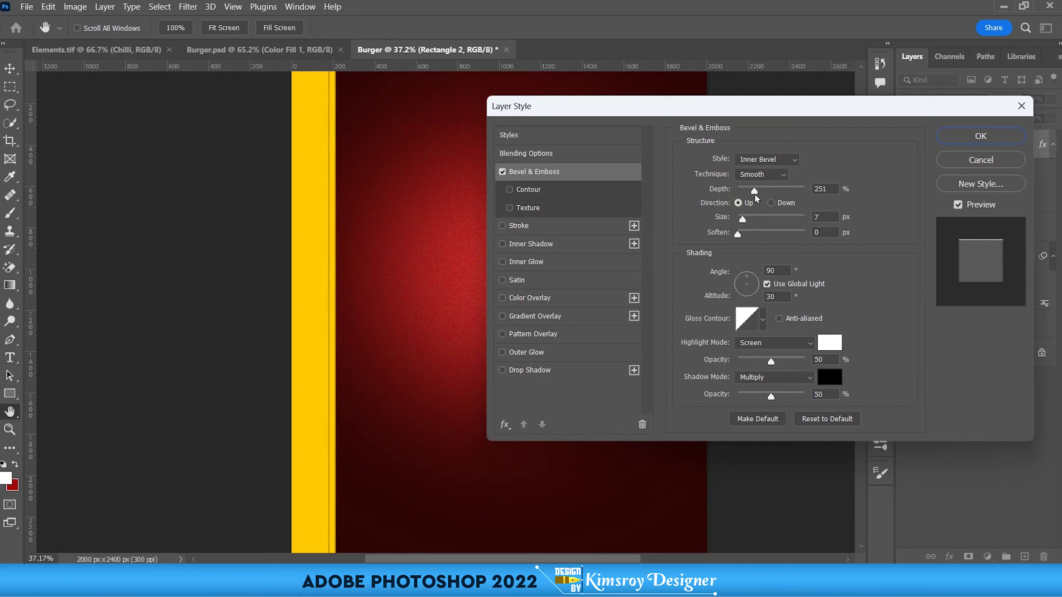
mouse_move(742, 221)
left_mouse_down()
mouse_move(757, 219)
mouse_move(770, 241)
mouse_move(757, 236)
left_mouse_up()
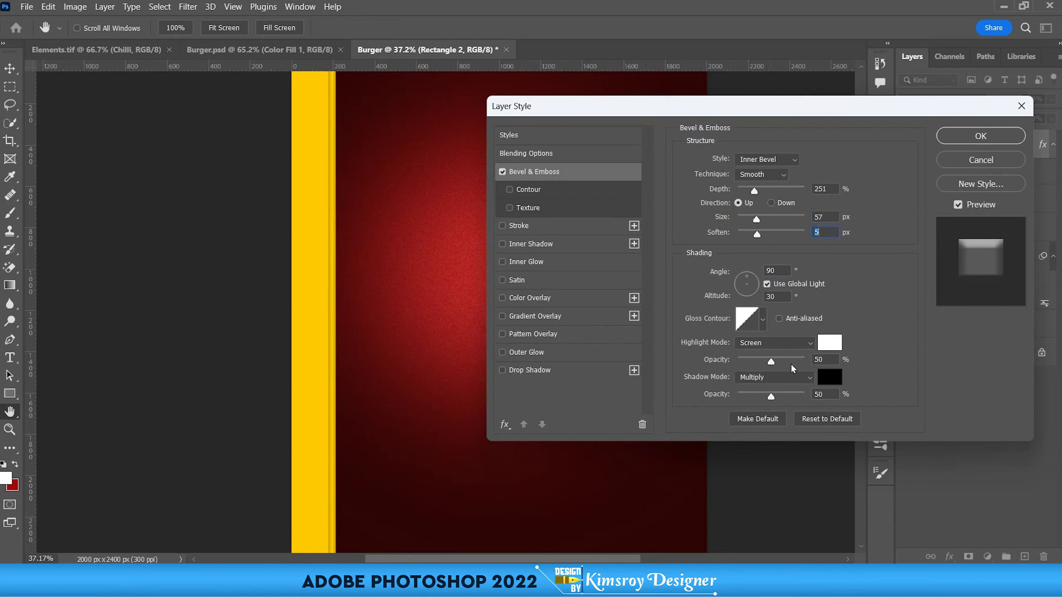
left_click_drag(771, 362, 757, 397)
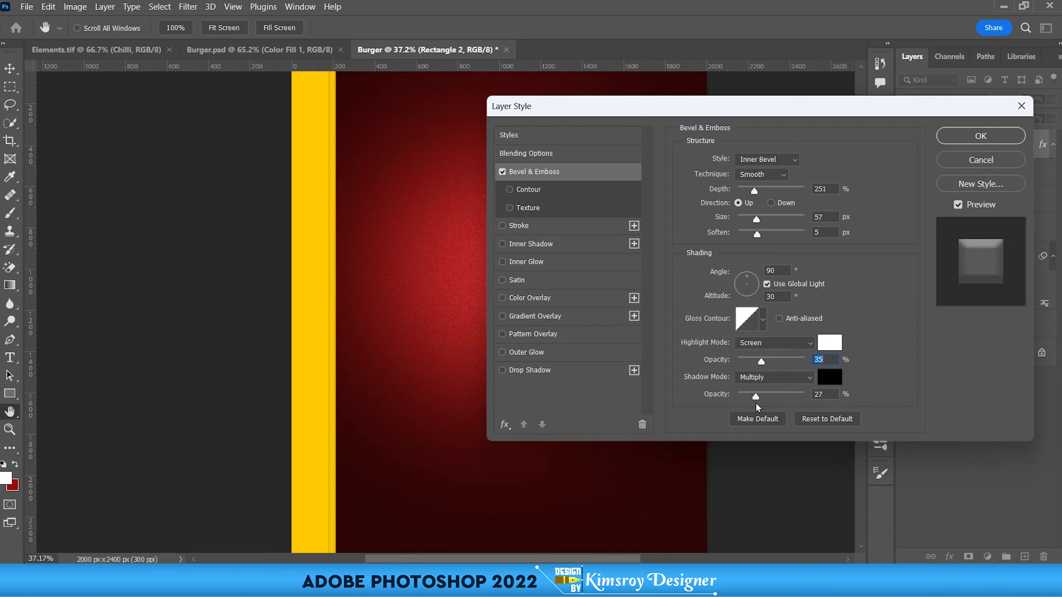
left_click(755, 402)
left_click_drag(711, 122, 667, 113)
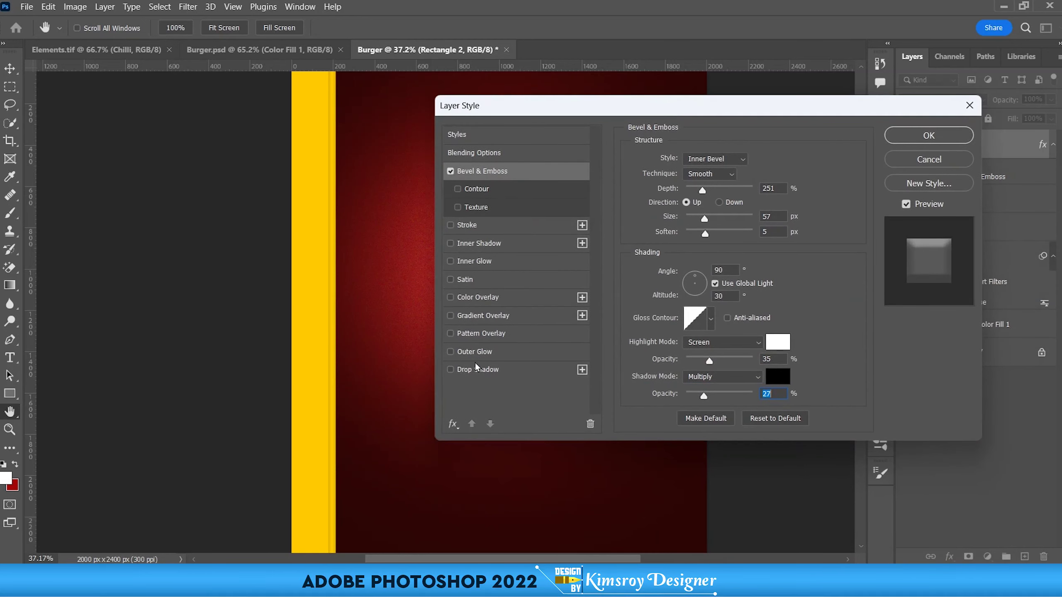
left_click(472, 370)
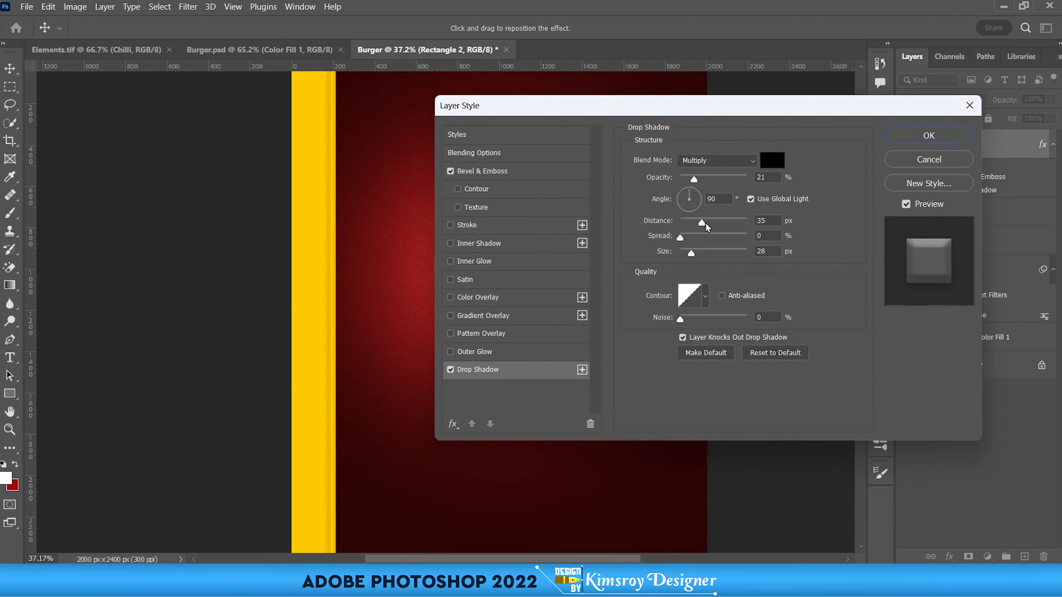
Step: Set Rectangle 2's drop shadow to 55 px distance, 84 px size, 45% opacity, and apply the effects
left_click_drag(703, 223, 716, 223)
left_click_drag(699, 179, 711, 179)
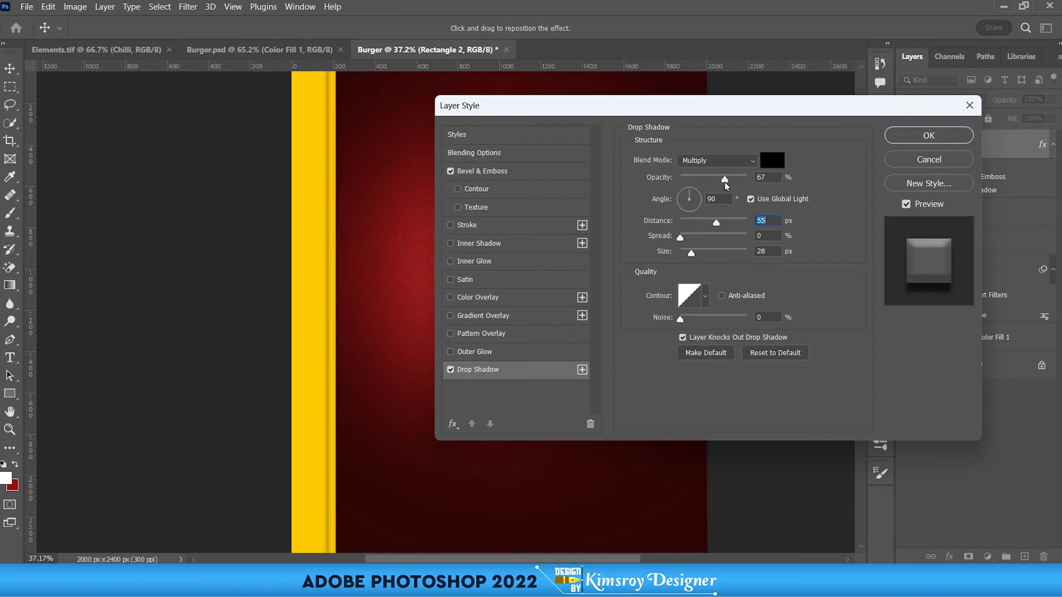
left_click_drag(689, 252, 704, 253)
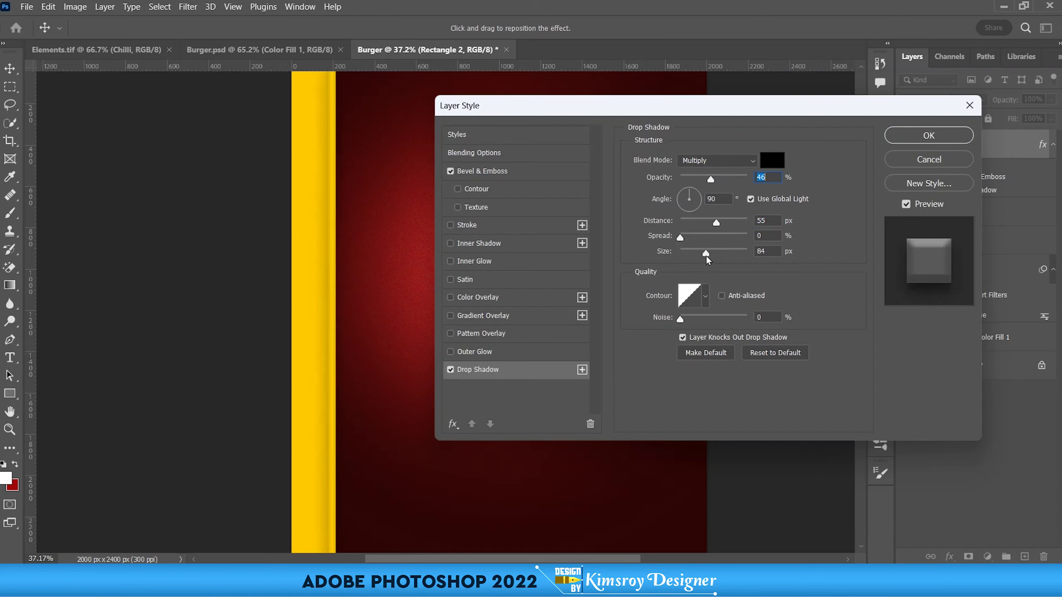
left_click_drag(710, 180, 709, 180)
left_click_drag(702, 179, 710, 180)
left_click(710, 177)
mouse_move(695, 110)
left_mouse_down()
mouse_move(591, 297)
mouse_move(600, 184)
left_mouse_up()
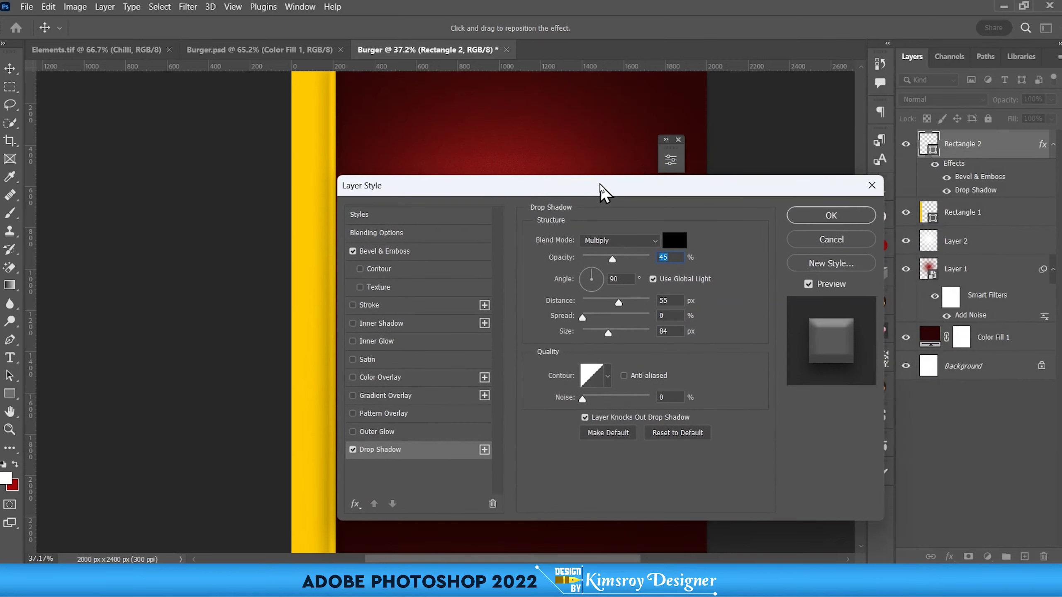
left_click(821, 215)
scroll(328, 234, "down", 2)
scroll(325, 280, "up", 2)
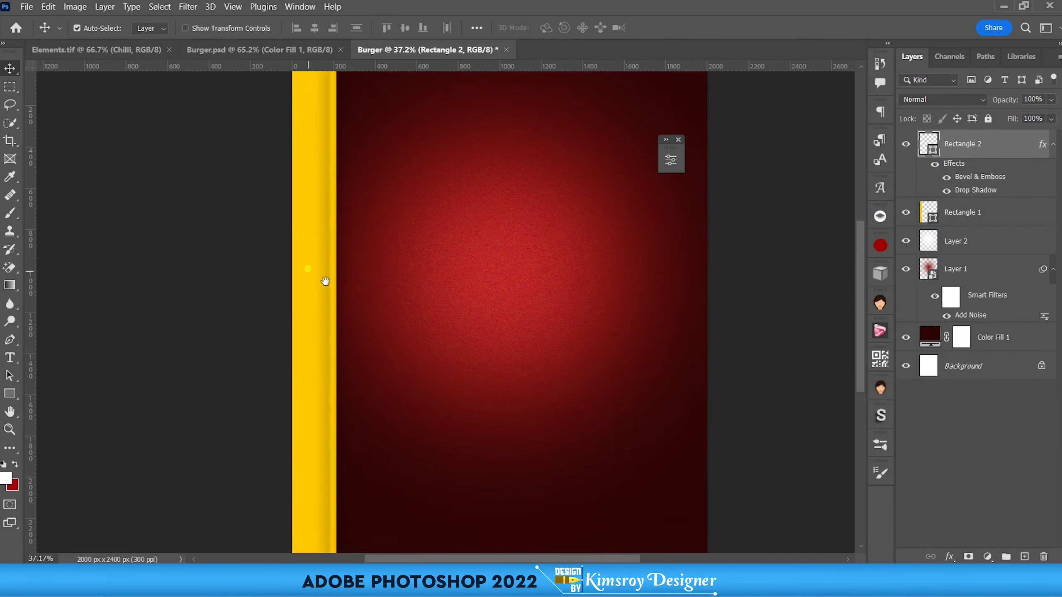
left_click_drag(324, 280, 399, 352)
scroll(410, 284, "up", 2)
scroll(411, 275, "up", 1)
scroll(411, 276, "down", 1)
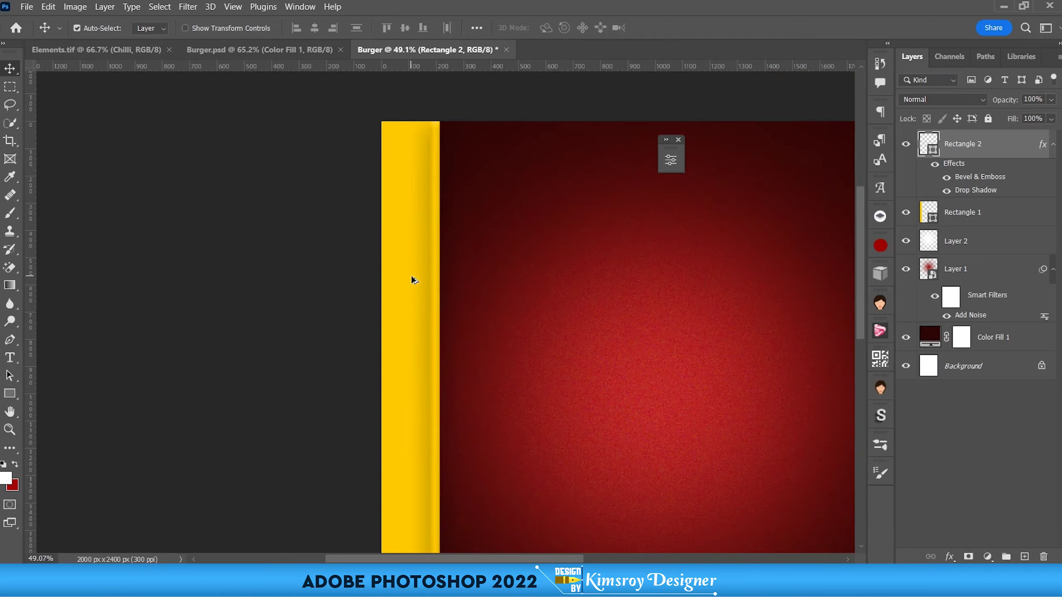
scroll(411, 276, "down", 1)
left_click_drag(374, 277, 272, 228)
scroll(271, 232, "down", 1)
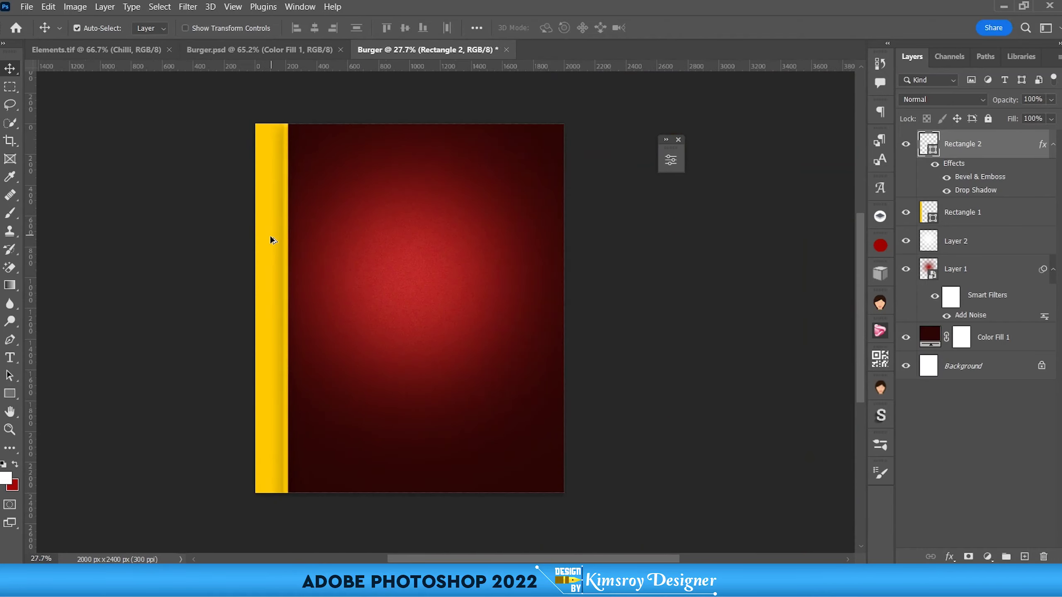
scroll(272, 239, "up", 1)
scroll(270, 240, "up", 1)
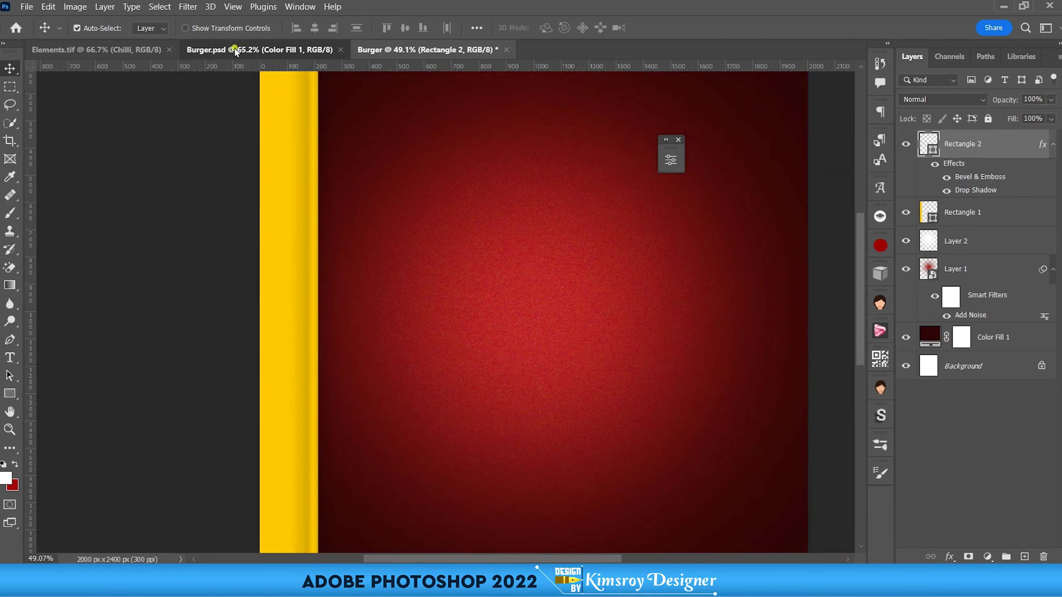
left_click(234, 50)
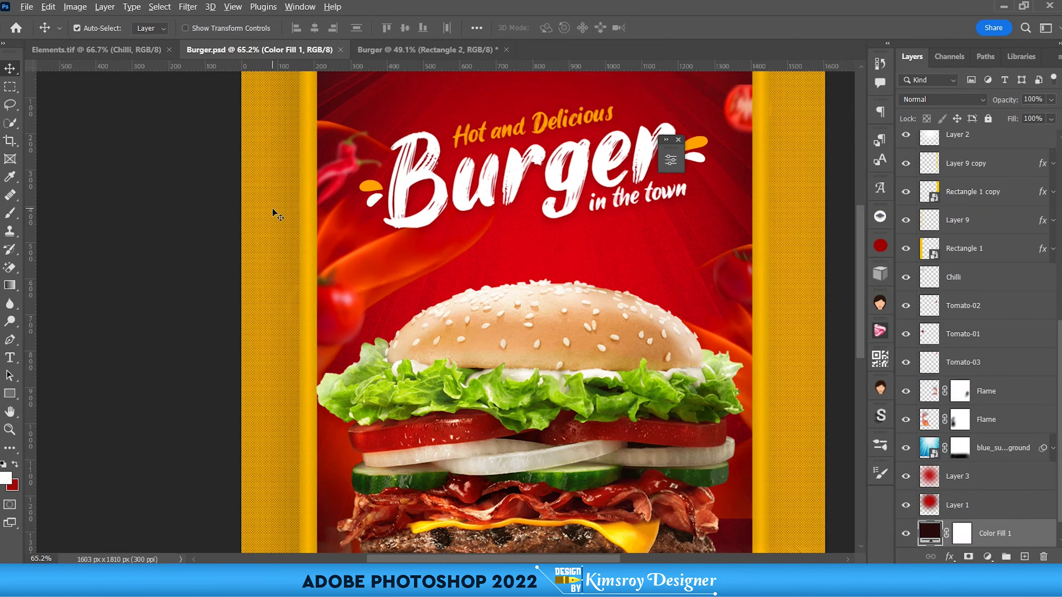
scroll(270, 221, "up", 2)
scroll(261, 234, "up", 1)
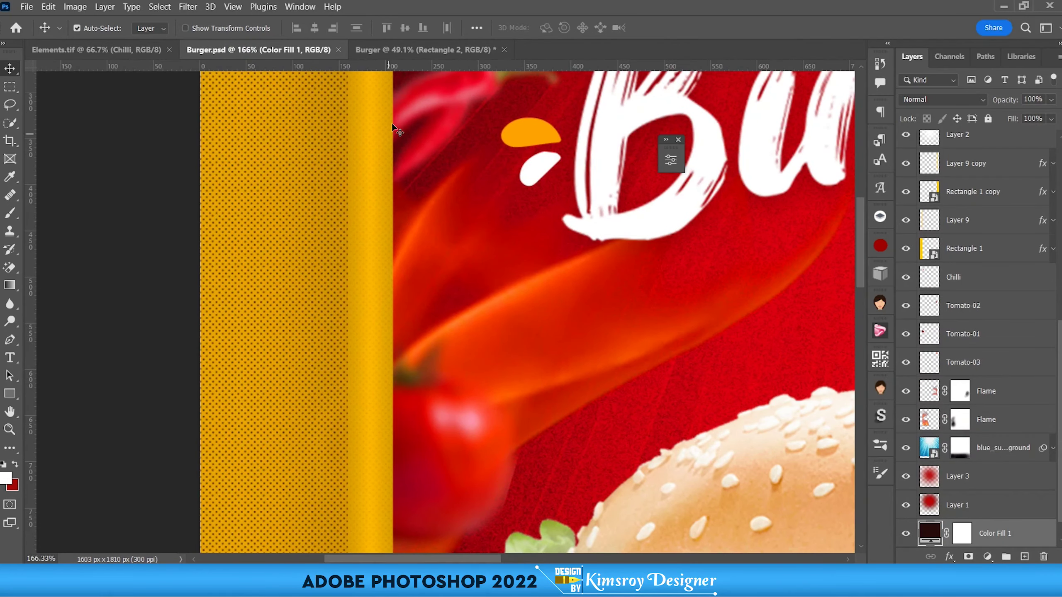
left_click(426, 49)
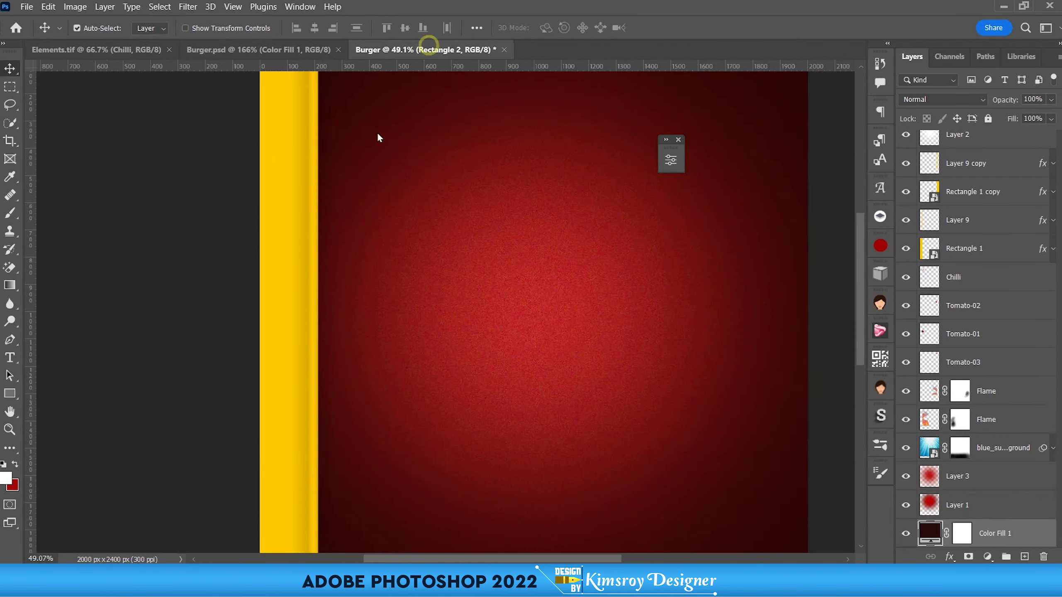
scroll(279, 241, "up", 1)
scroll(261, 316, "up", 1)
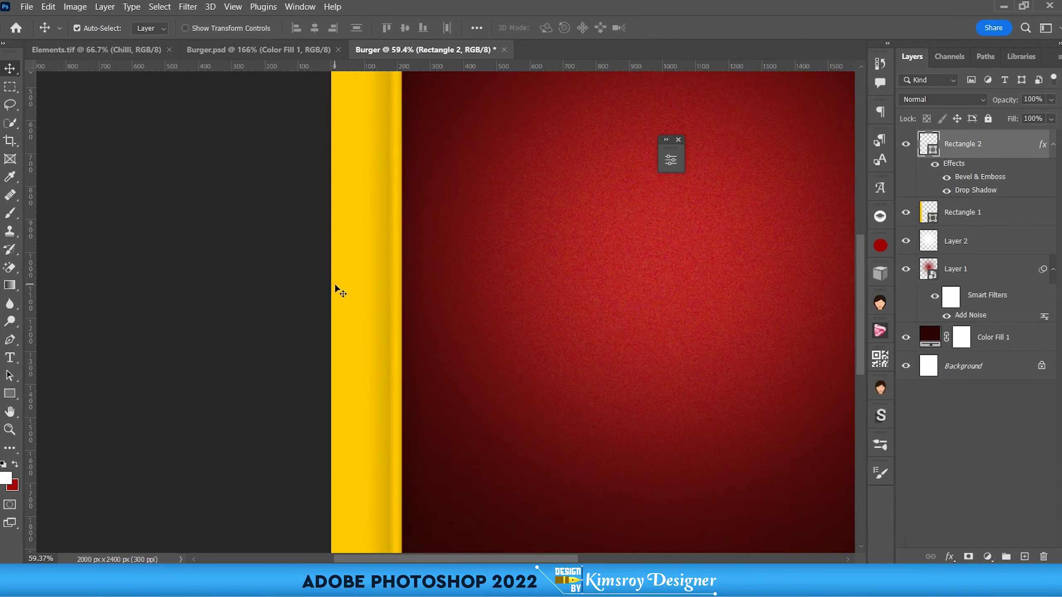
scroll(337, 283, "up", 1)
scroll(355, 278, "up", 1)
scroll(293, 263, "up", 1)
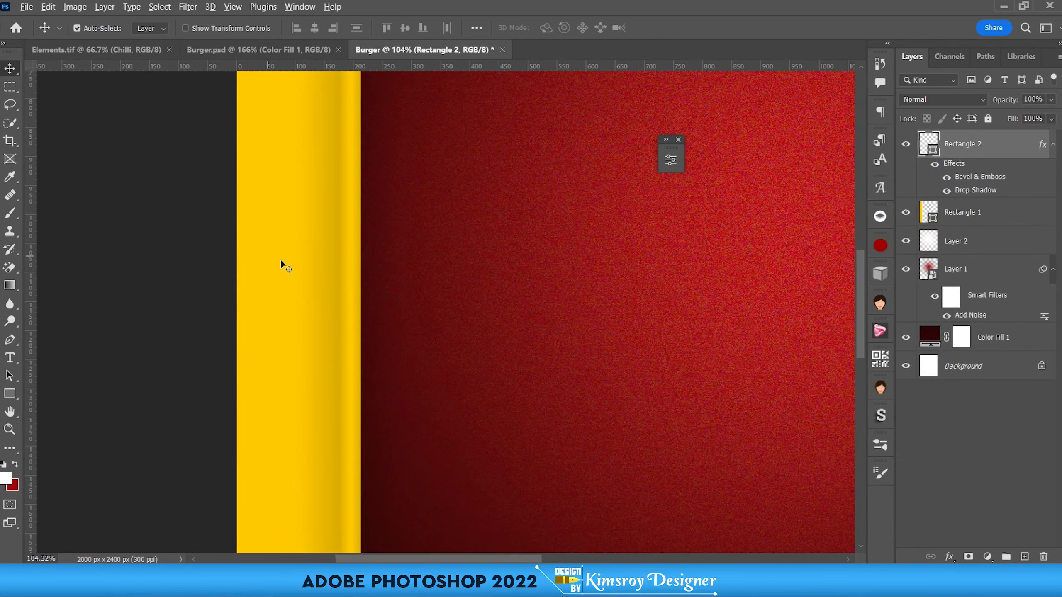
left_click(281, 260)
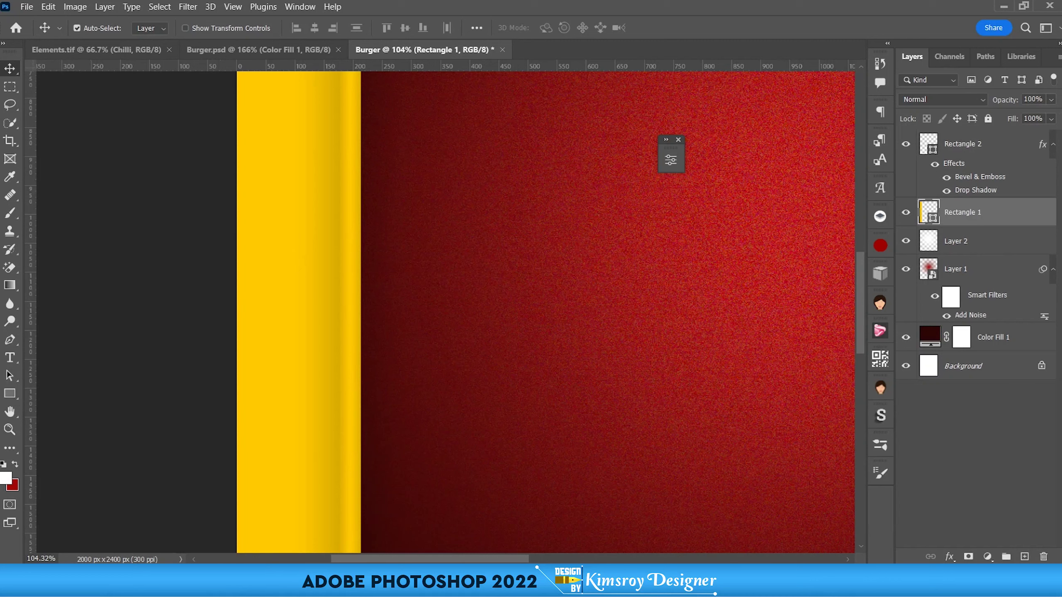
Step: Add a Pattern Overlay to Rectangle 1 using the dotted pattern from GFX-Patterns1
double_click(1011, 208)
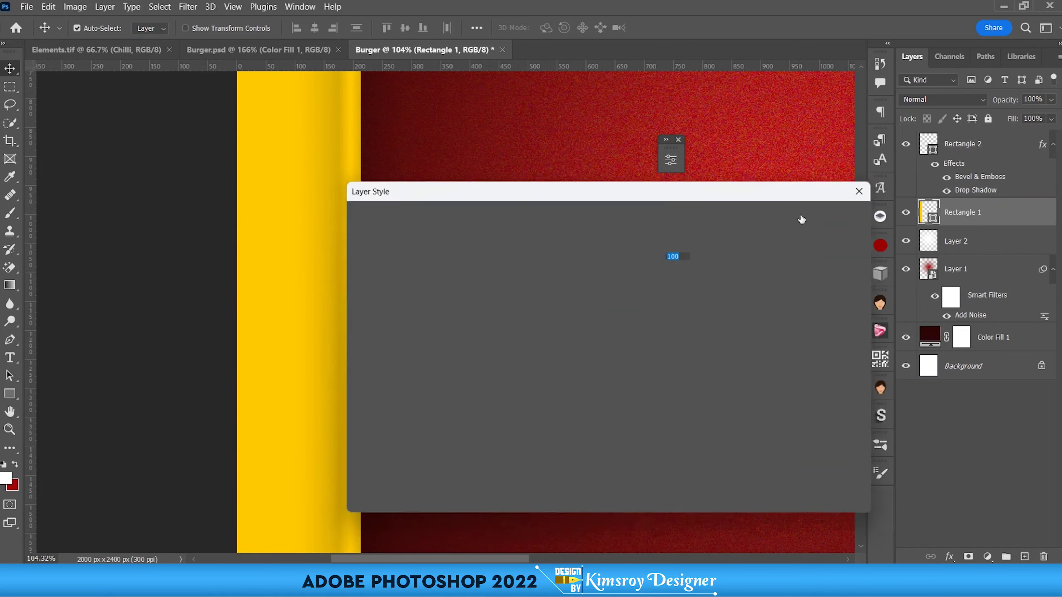
left_click_drag(695, 197, 706, 120)
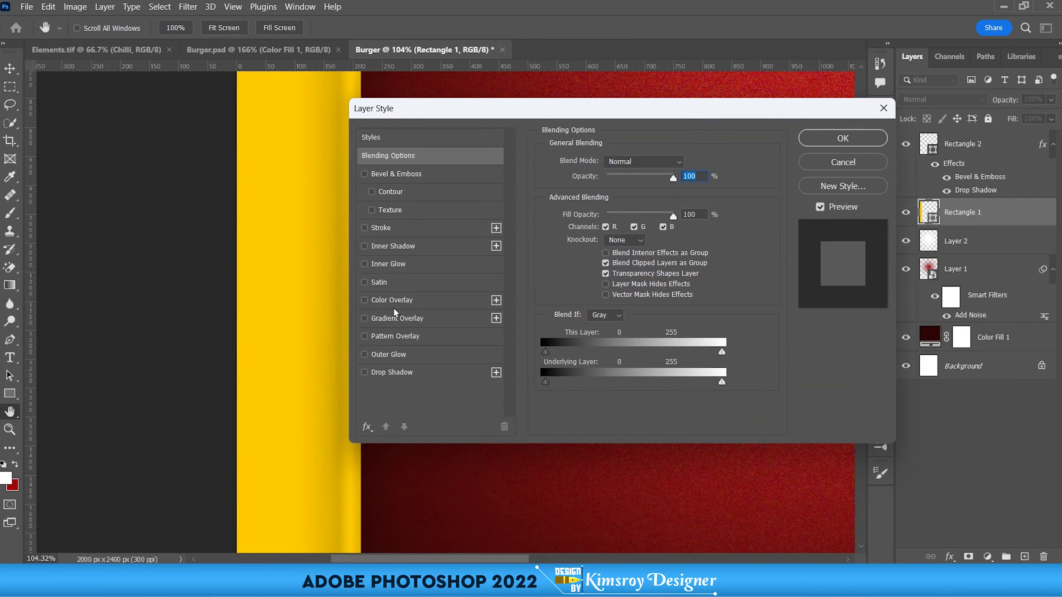
left_click(384, 340)
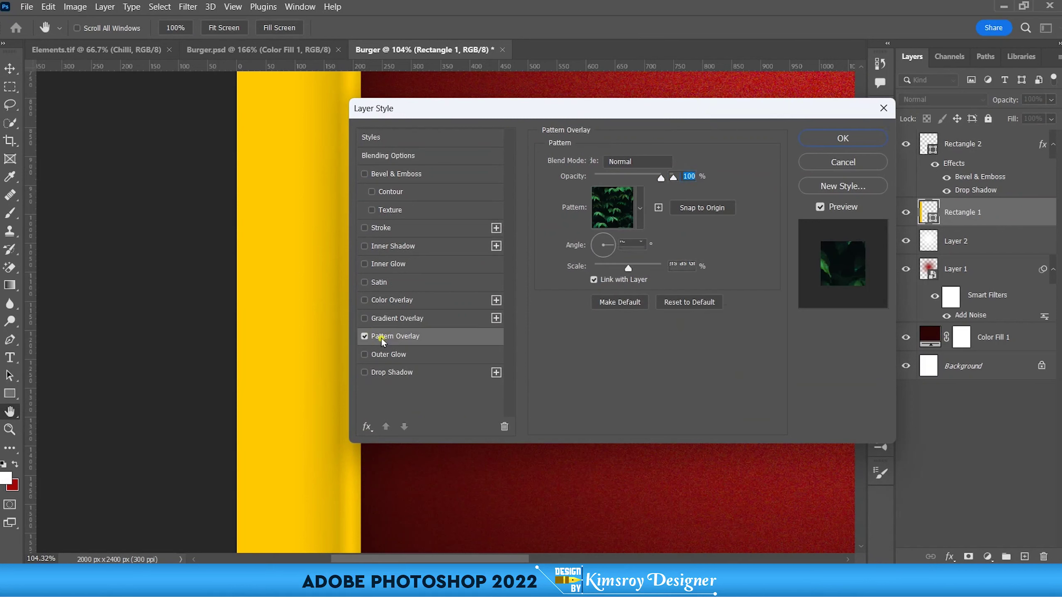
left_click(637, 205)
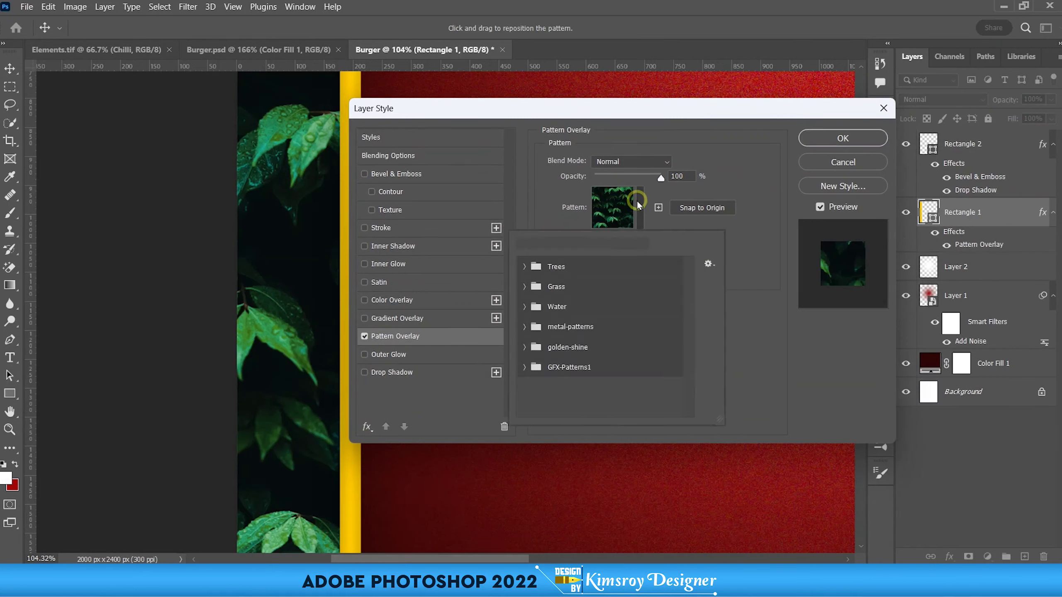
left_click(523, 367)
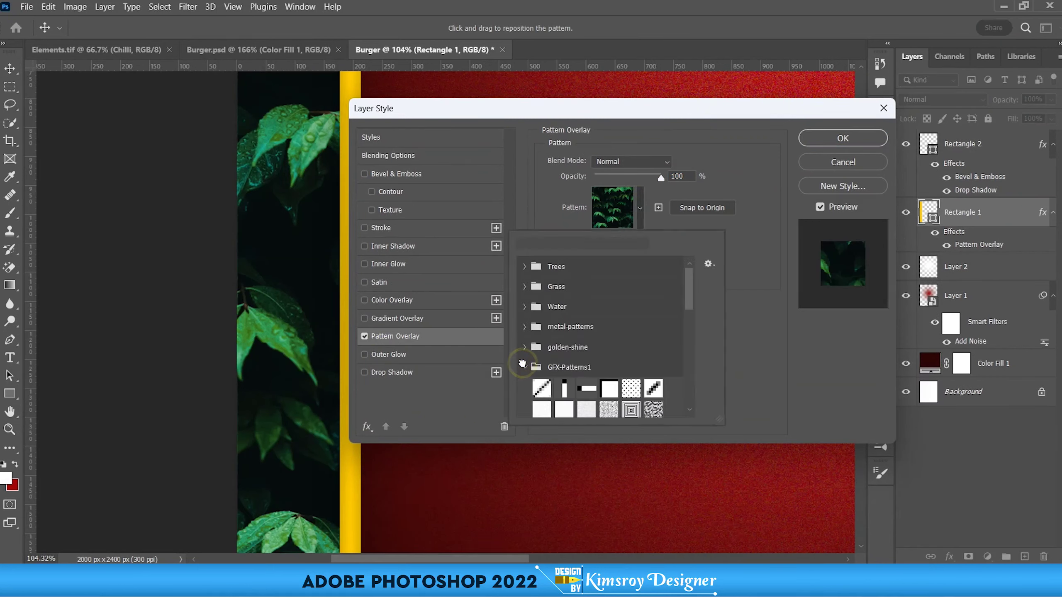
left_click(631, 389)
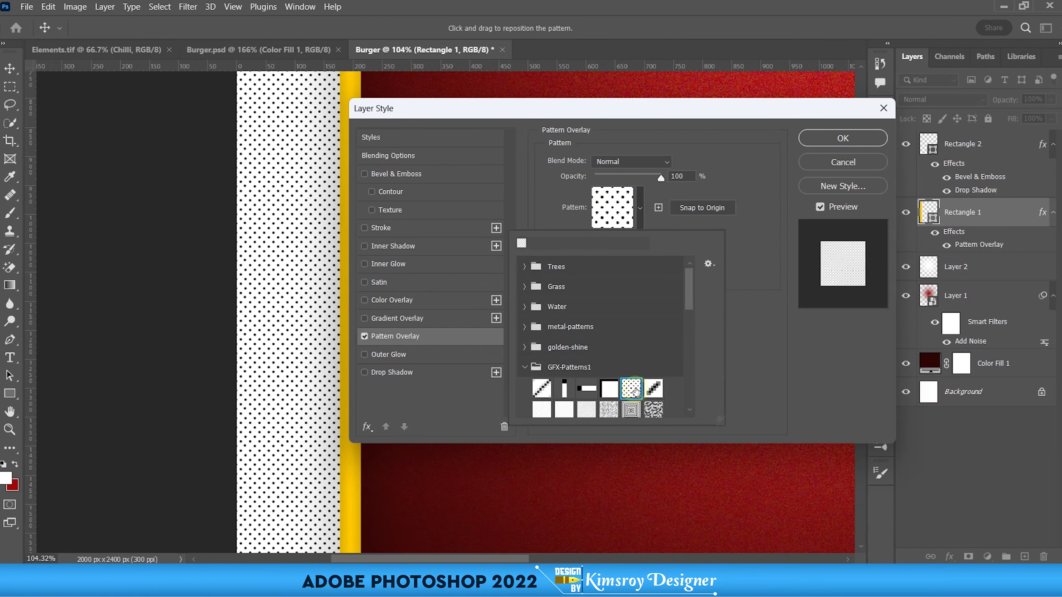
left_click(748, 347)
Step: Set the pattern overlay to Multiply at about 25% scale and confirm
mouse_move(648, 117)
left_mouse_down()
mouse_move(697, 296)
mouse_move(678, 121)
left_mouse_up()
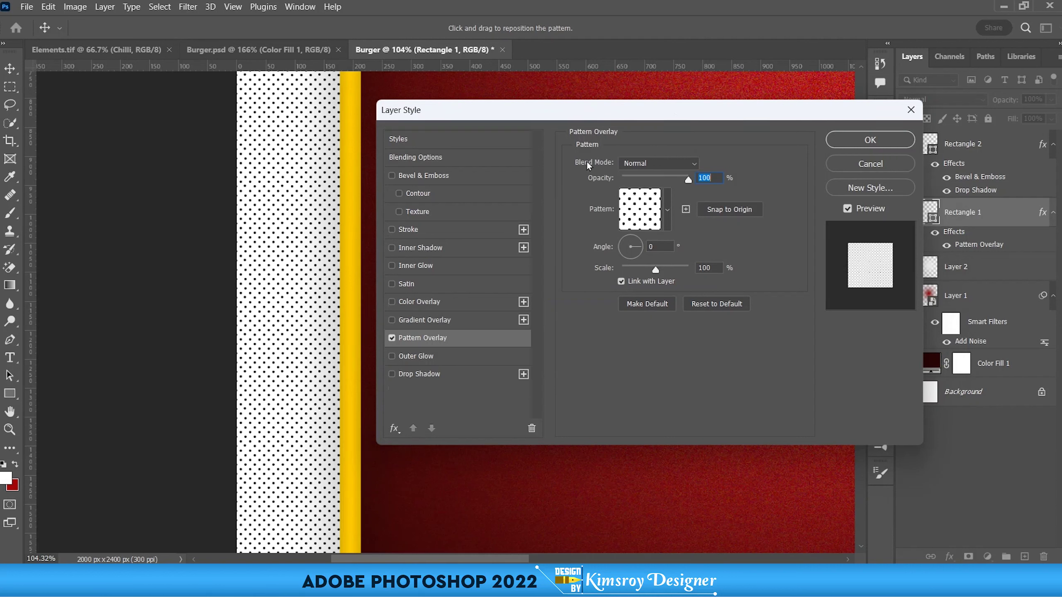
left_click(641, 163)
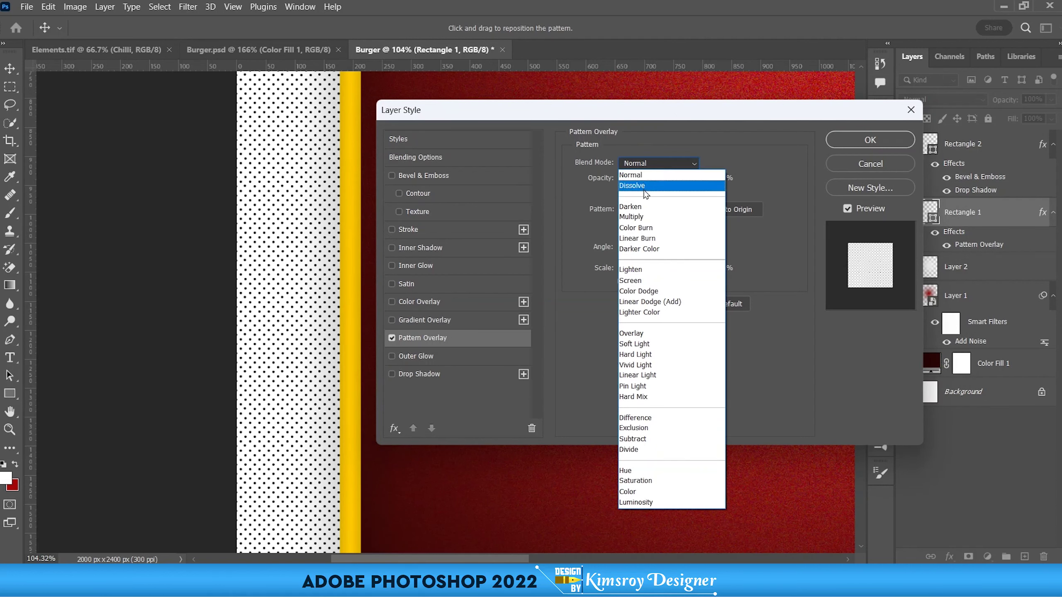
left_click(630, 216)
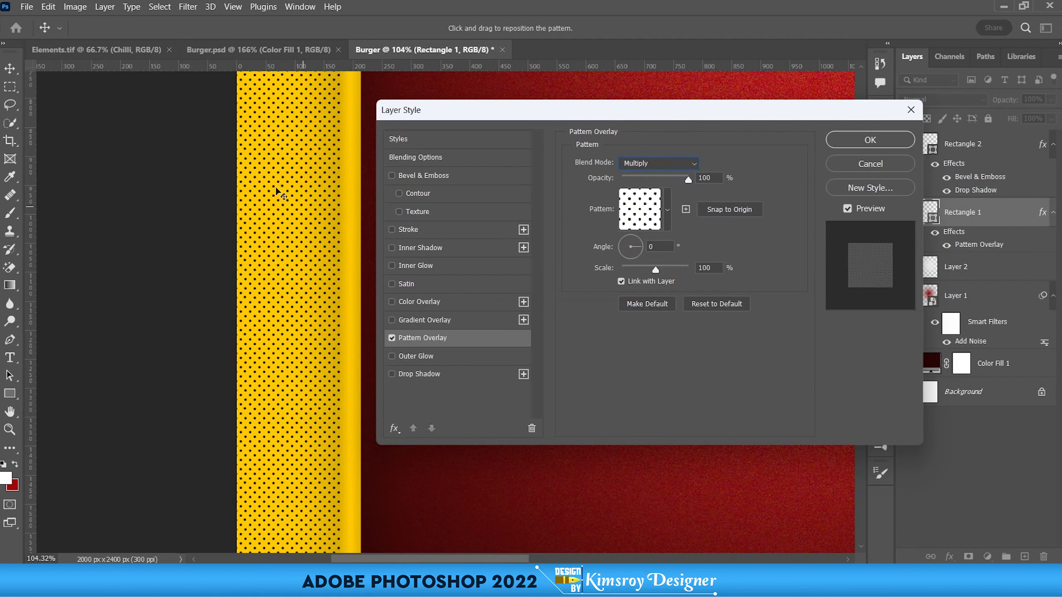
left_click_drag(659, 269, 631, 271)
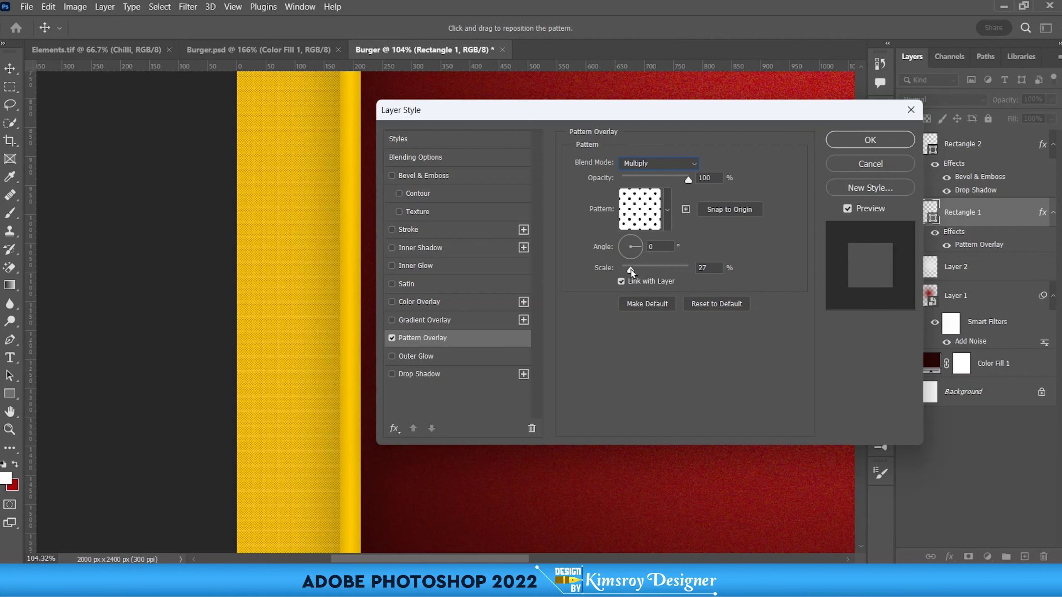
double_click(710, 267)
left_click(877, 147)
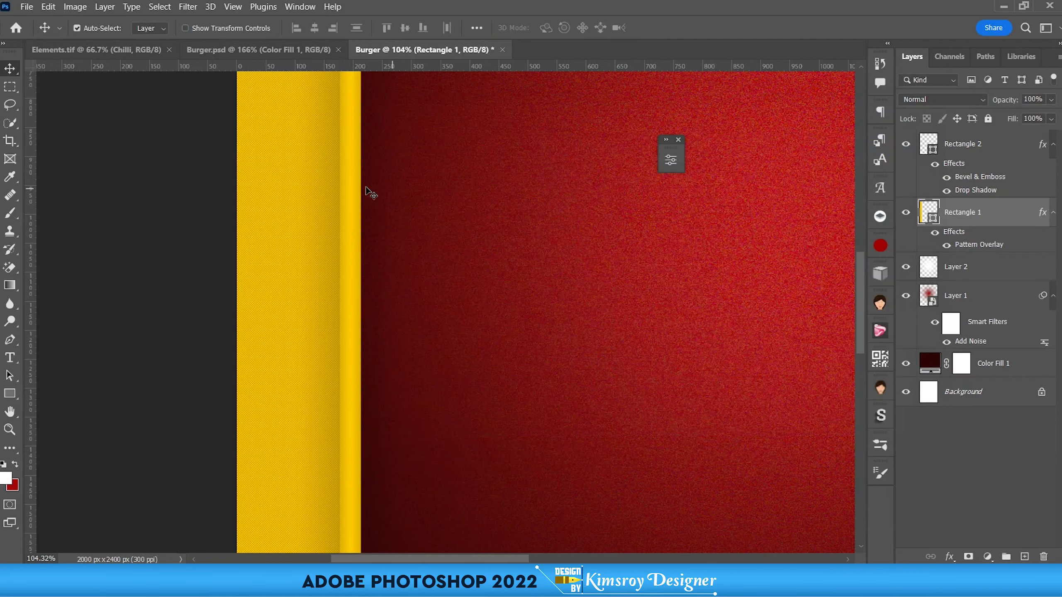
Step: Give Rectangle 2 the dotted Pattern Overlay in Multiply mode at 25% scale
left_click(1021, 149)
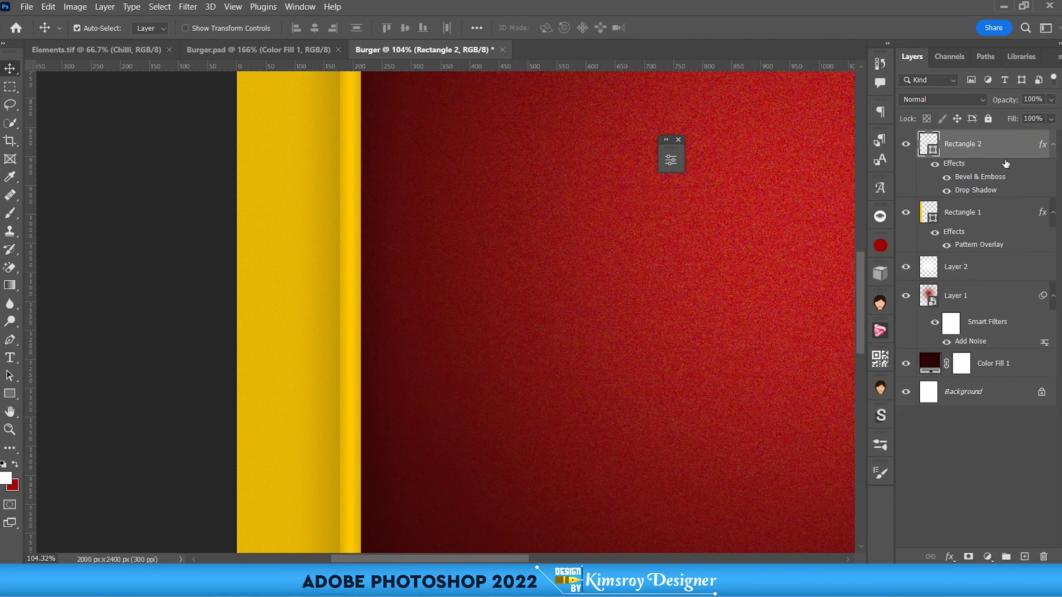
double_click(1009, 147)
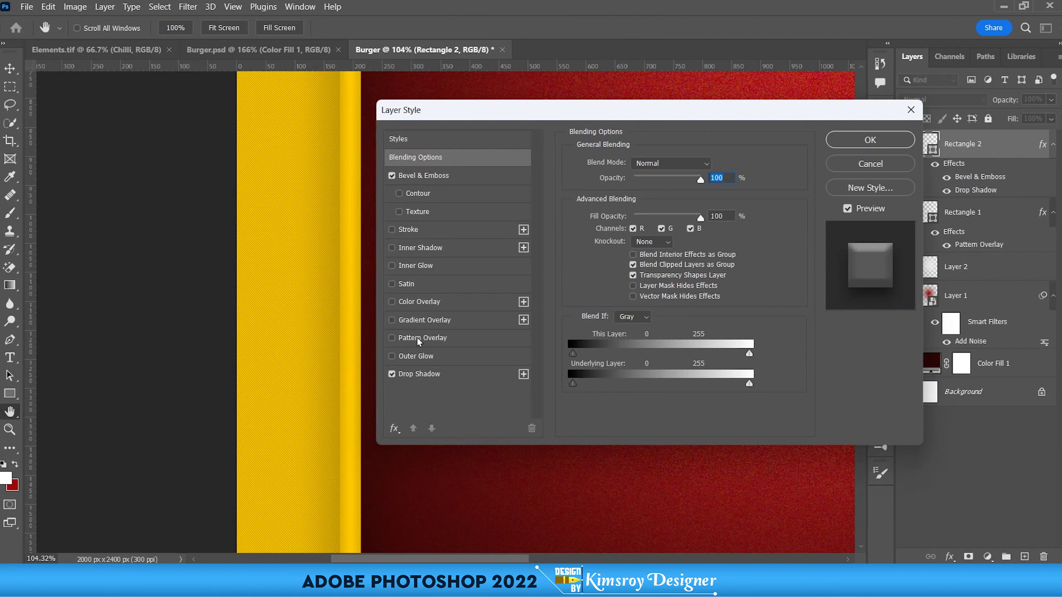
left_click(418, 339)
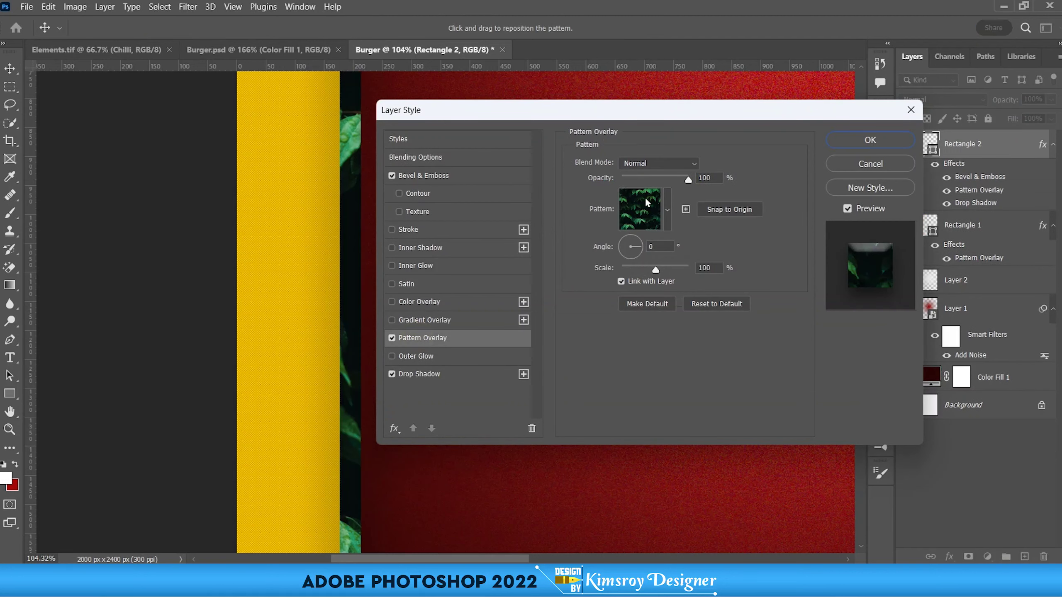
left_click(669, 207)
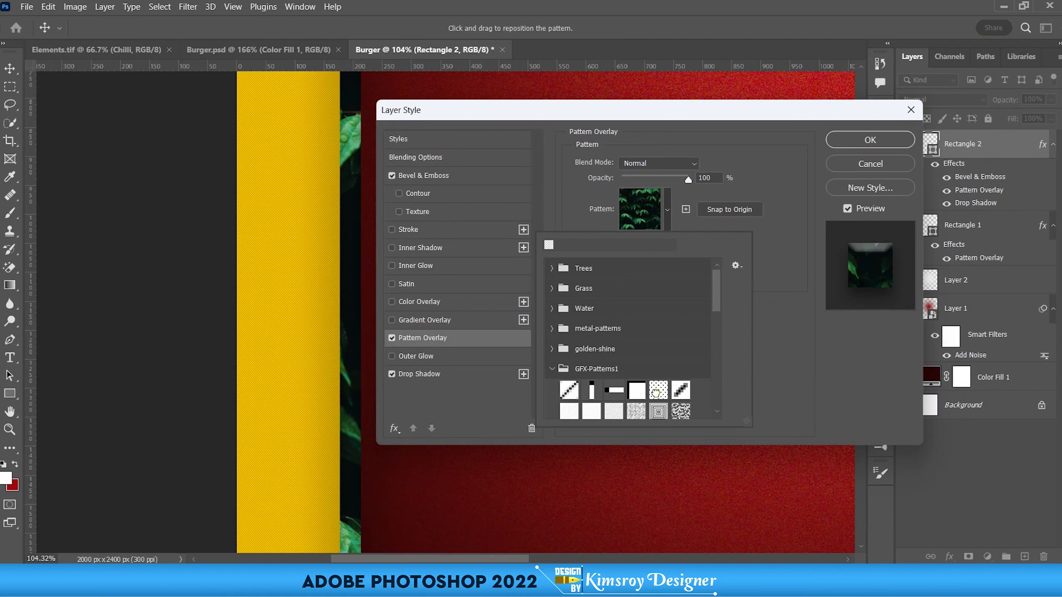
left_click(657, 392)
left_click(660, 179)
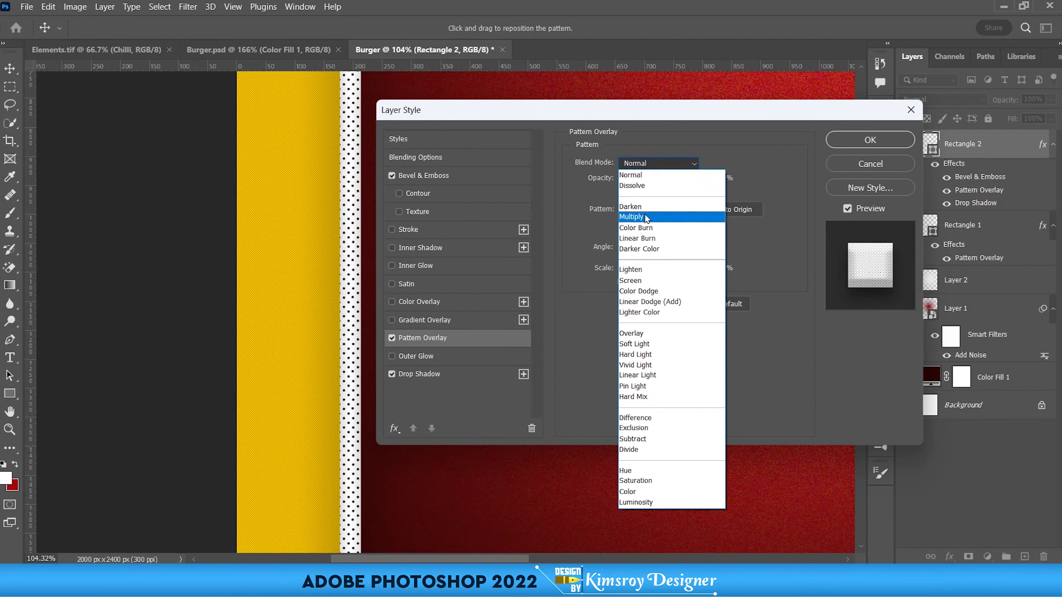
left_click(647, 216)
double_click(721, 268)
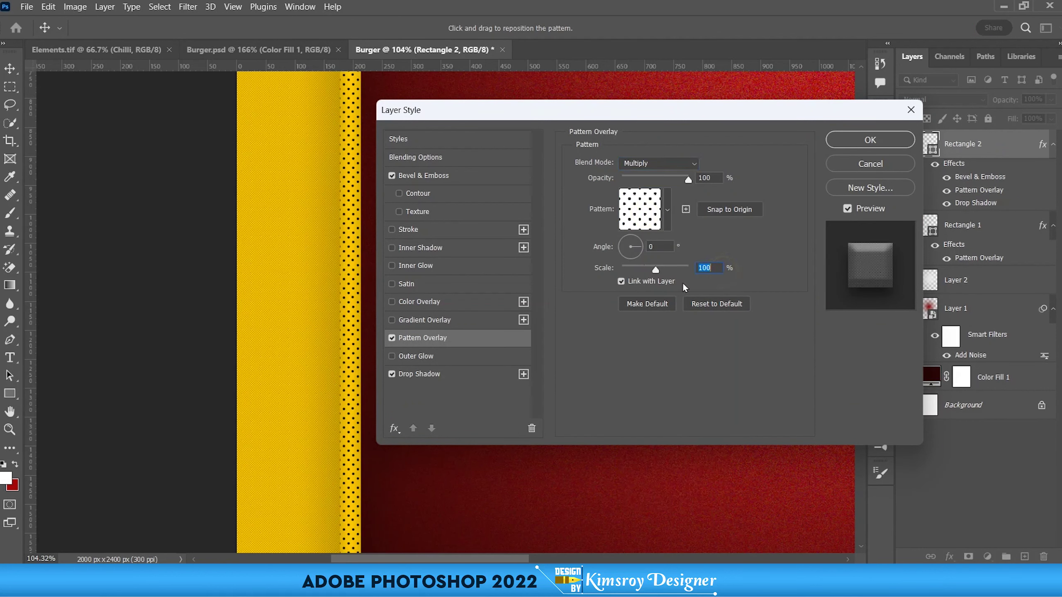
type("25")
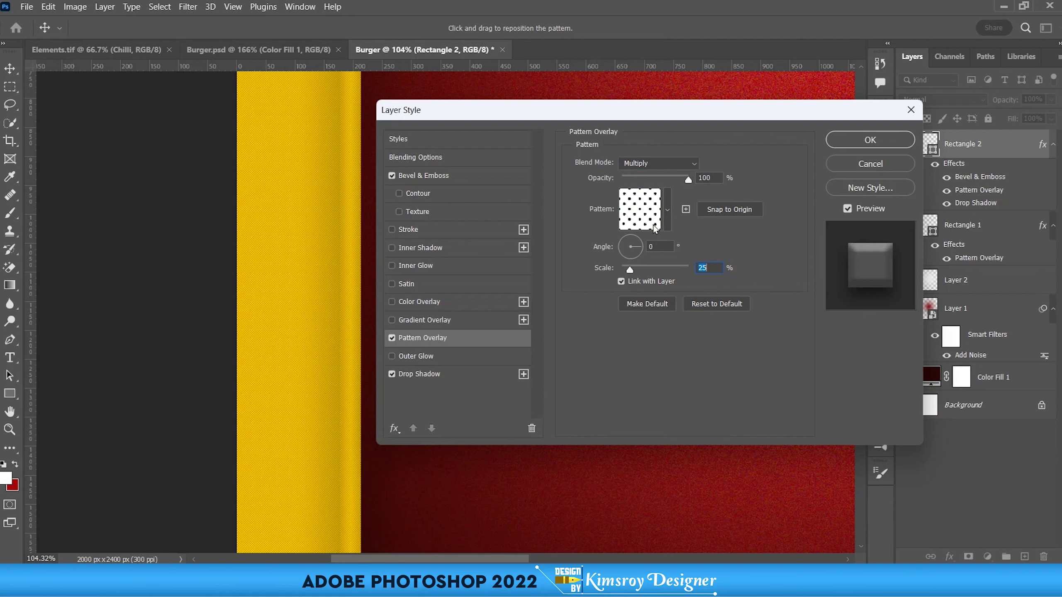
left_click(857, 141)
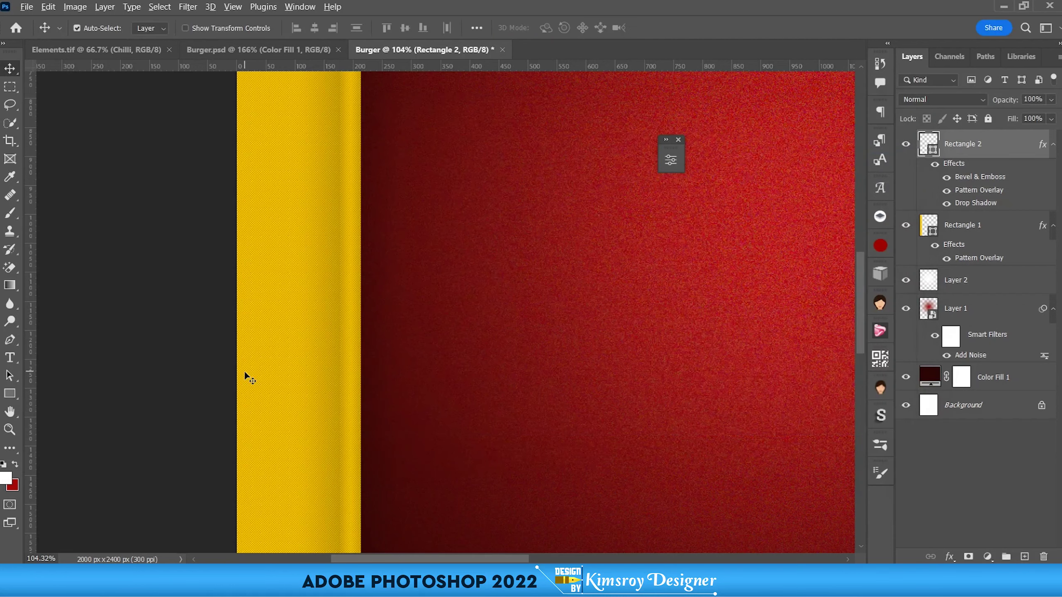
Step: Collapse the effects lists of Rectangle 2 and Rectangle 1 in the Layers panel
scroll(237, 343, "down", 3)
scroll(375, 283, "down", 2)
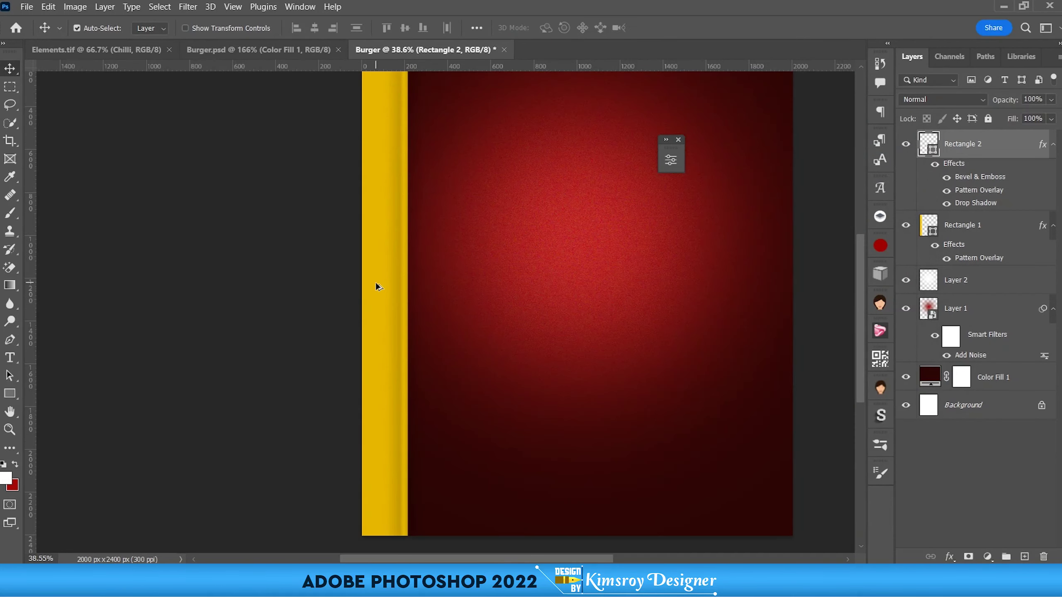
scroll(375, 282, "down", 2)
scroll(375, 282, "down", 2)
scroll(379, 251, "up", 1)
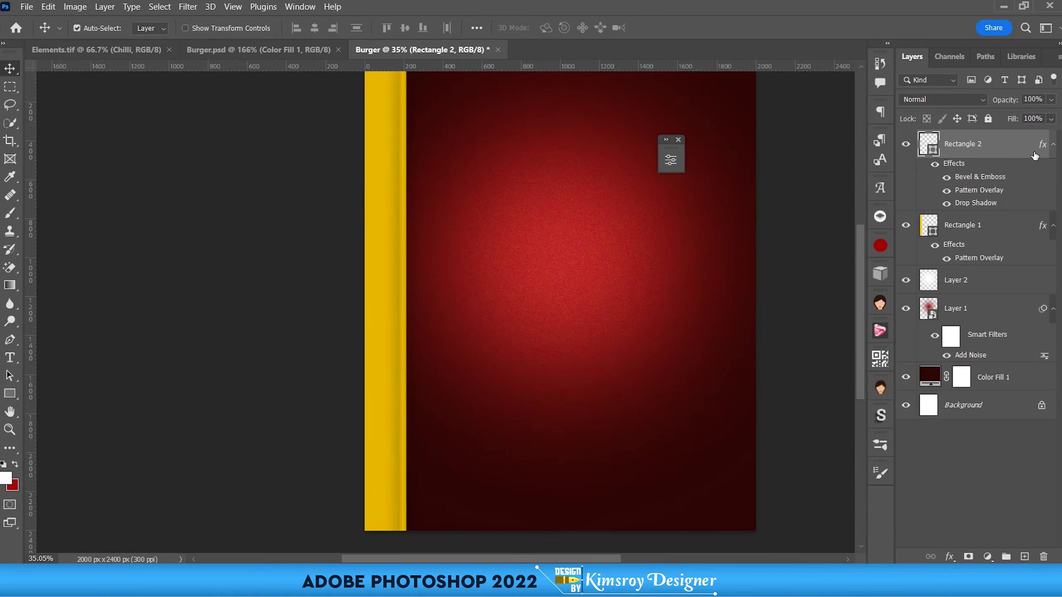
left_click(1053, 144)
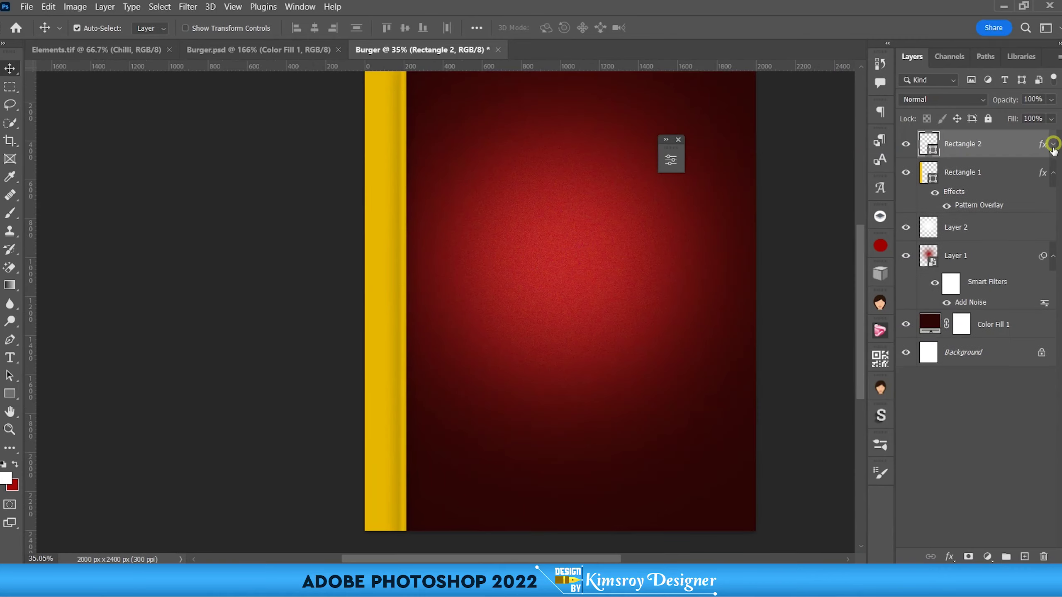
left_click(1052, 173)
Step: Select Rectangle 1 and Rectangle 2 together and duplicate them with Ctrl+J
left_click(983, 174, "shift")
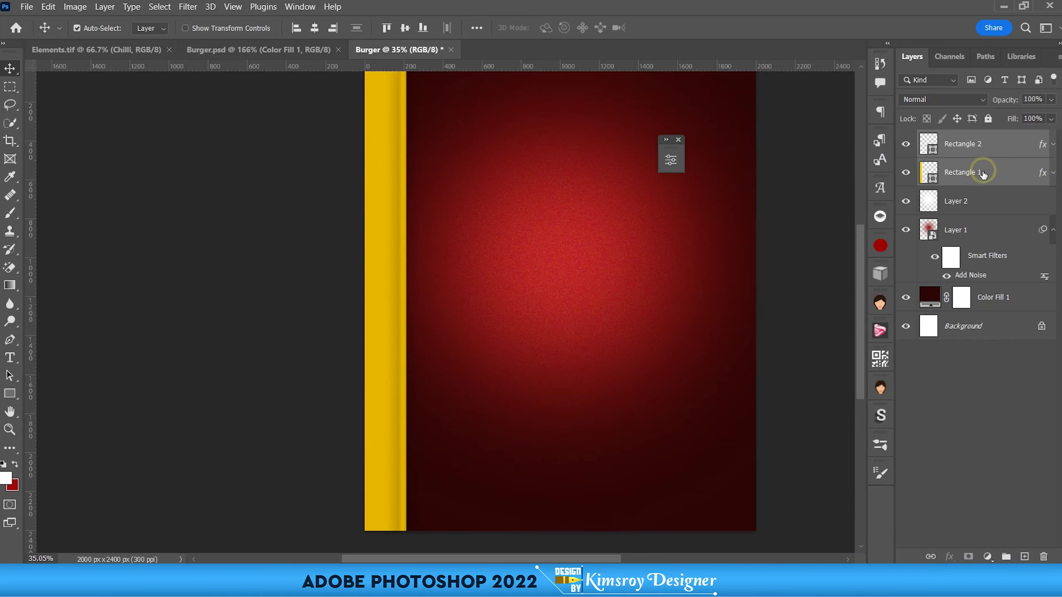
scroll(400, 252, "down", 1)
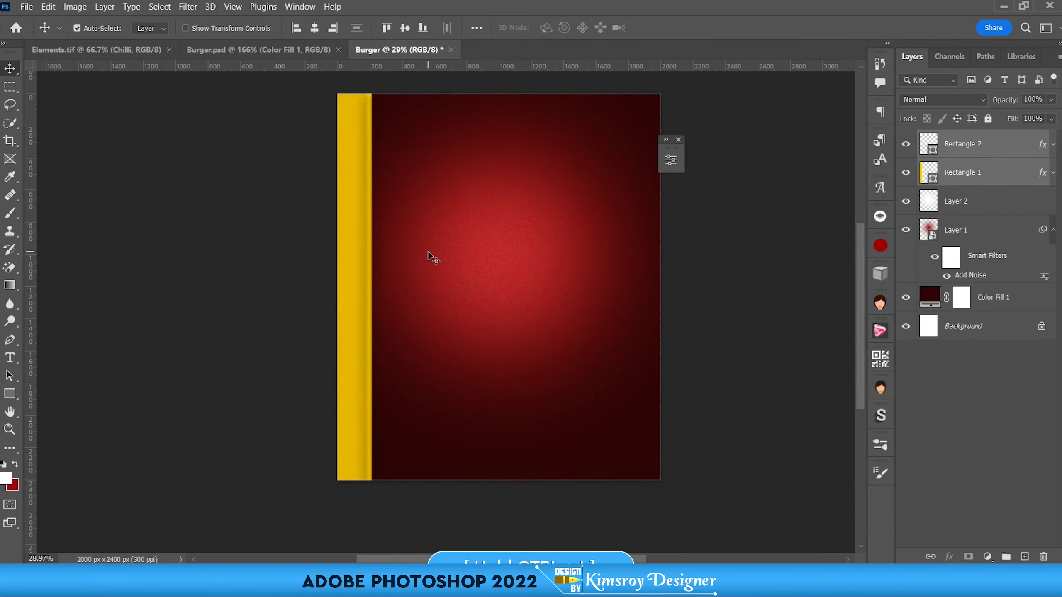
key("ctrl")
key("ctrl+j")
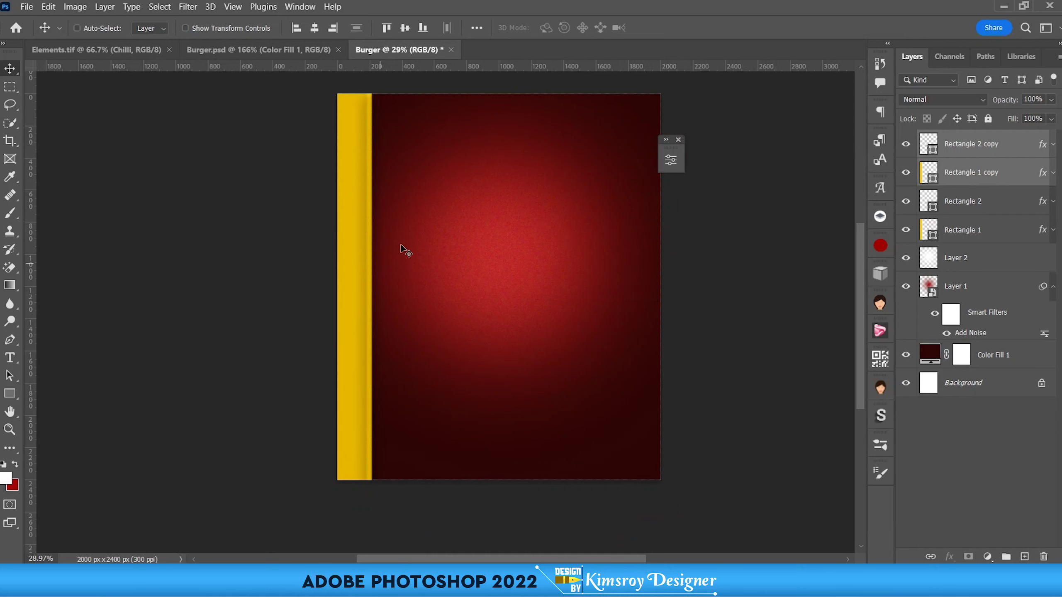
key("ctrl+t")
Step: Move the bar copy to the right side, flip it horizontally, and nudge it flush to the edge
left_click_drag(356, 239, 599, 237)
right_click(599, 239)
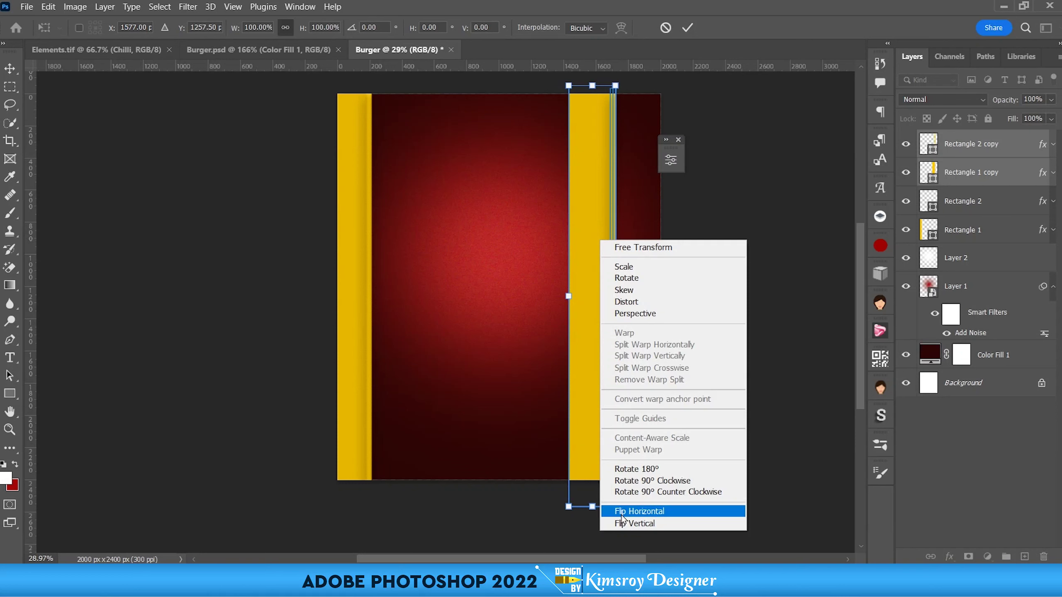
left_click(660, 511)
left_click(689, 28)
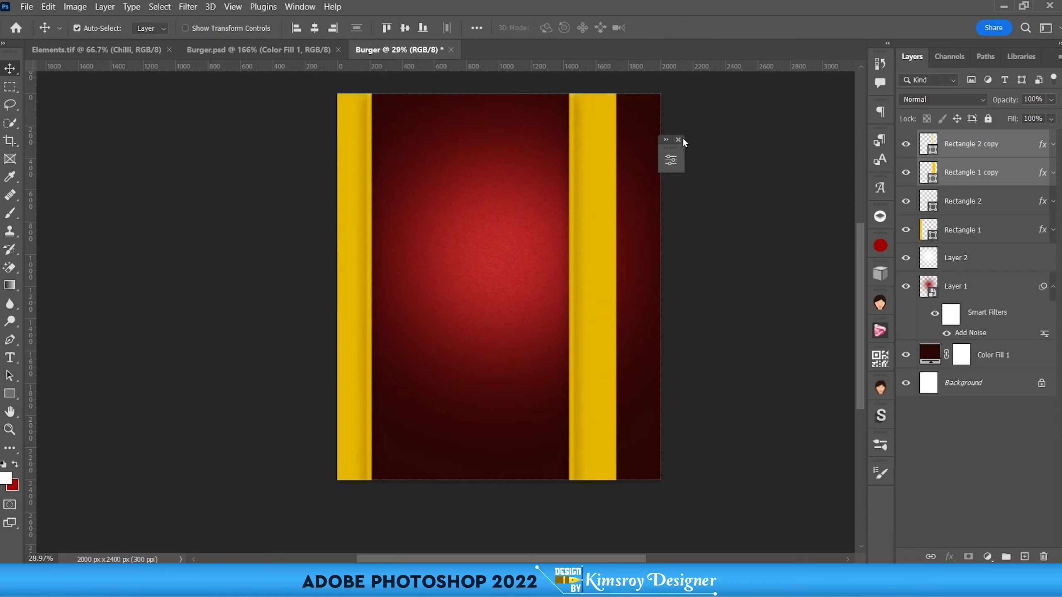
key("shift+Right")
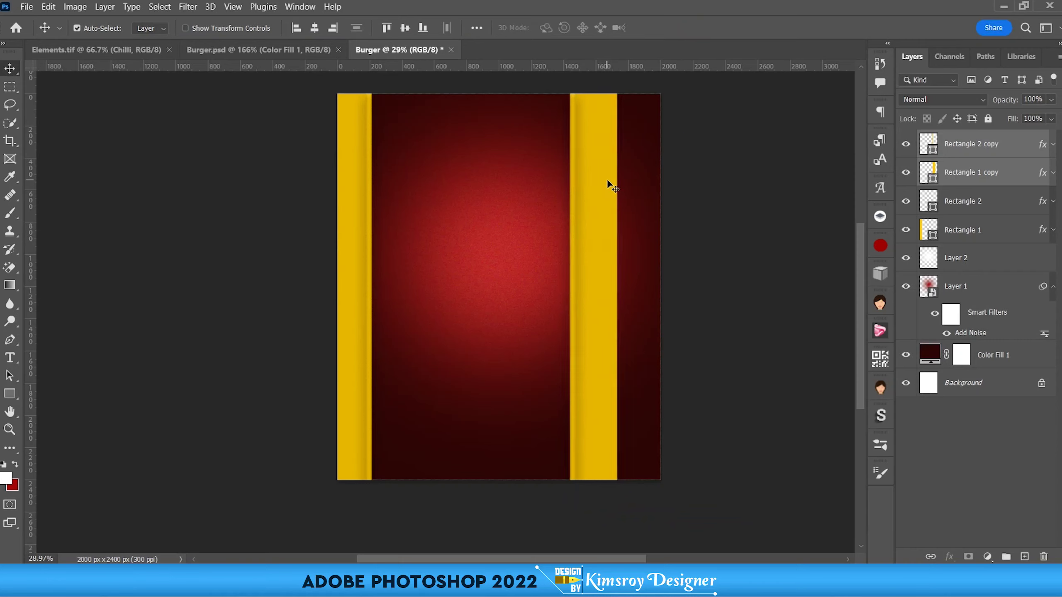
key("shift+Right")
key("shift+Right")
key("shift+Right")
key("shift+Right")
key("shift+Right")
key("shift+Right")
key("shift+Right")
key("shift+Right")
key("shift+Right")
key("shift+Right")
key("shift+Right")
key("shift+Right")
key("shift+Right")
key("shift+Right")
key("shift+Right")
key("shift+Right")
key("shift+Right")
key("shift+Right")
key("shift+Right")
key("shift+Right")
key("shift+Right")
key("shift+Right")
key("shift+Right")
key("shift+Right")
key("shift+Right")
key("shift+Right")
key("shift+Right")
key("shift+Right")
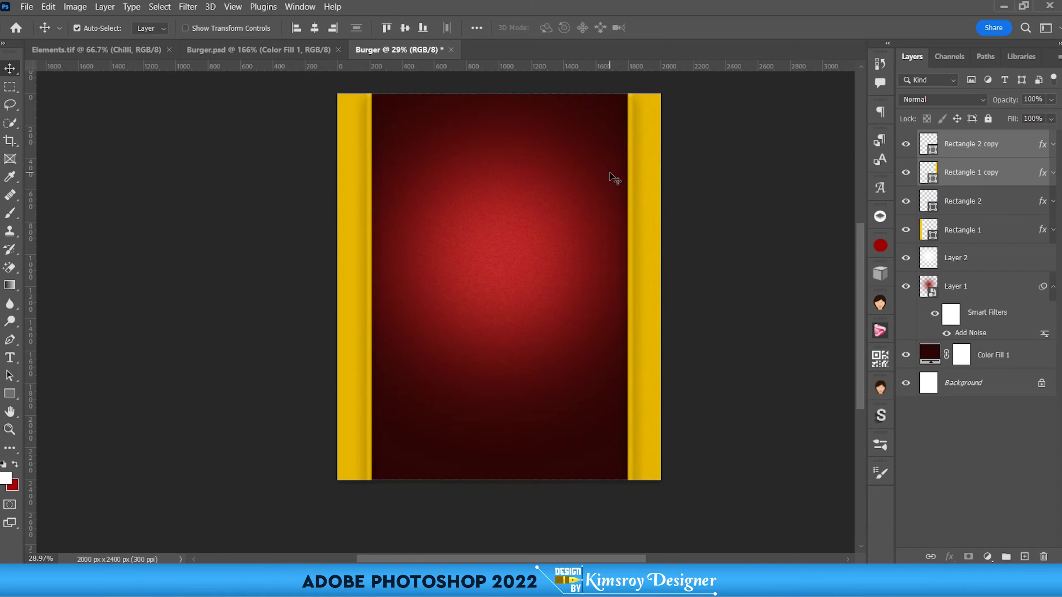
scroll(363, 282, "up", 2)
scroll(363, 283, "up", 2)
scroll(363, 283, "down", 3)
scroll(363, 283, "down", 1)
Step: Drag the blue_sun_burst image from File Explorer into the Burger poster
scroll(363, 283, "up", 1)
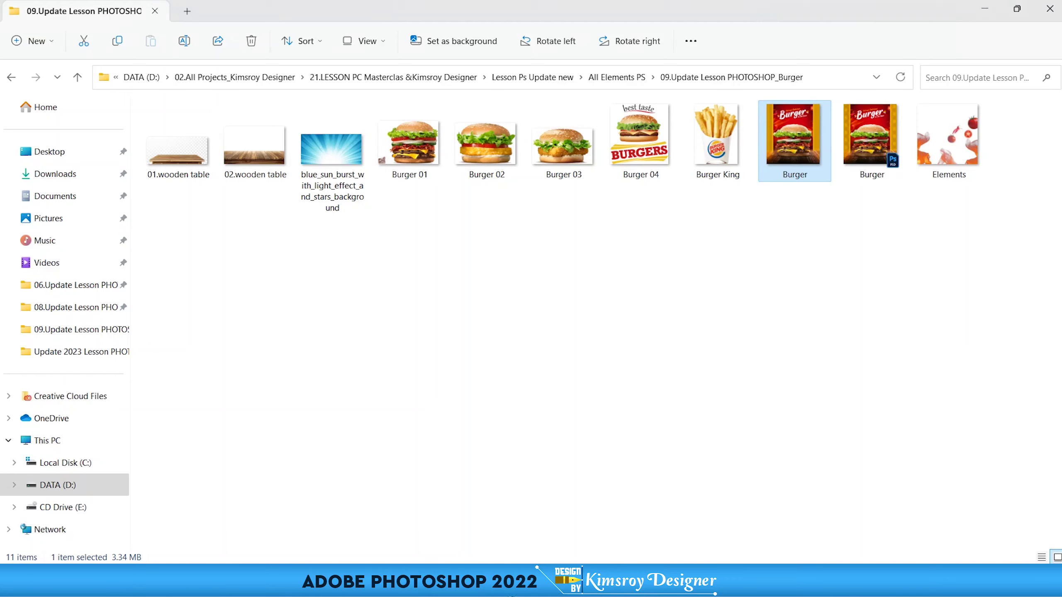
left_click_drag(343, 168, 392, 129)
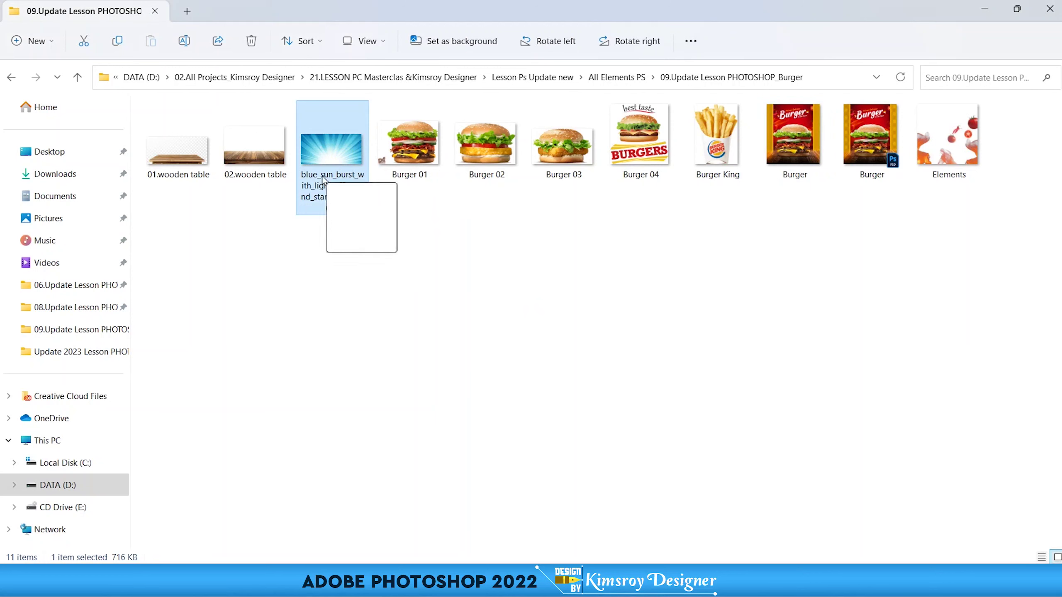
mouse_move(392, 128)
left_mouse_down()
mouse_move(562, 496)
mouse_move(549, 567)
mouse_move(524, 289)
left_mouse_up()
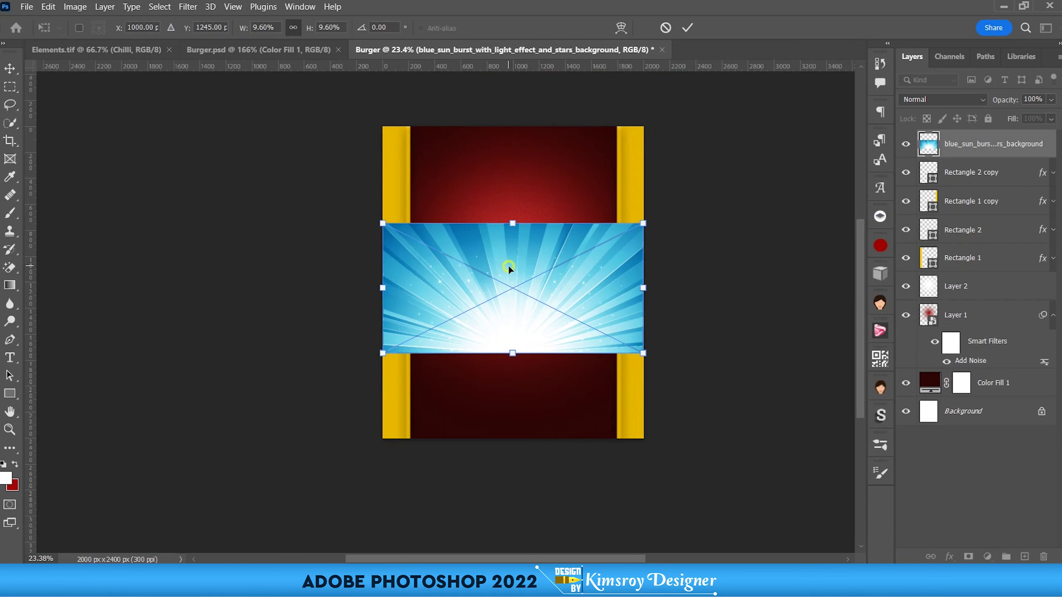
Step: Flip the placed sunburst vertically and move its layer below the yellow bars
left_click_drag(507, 265, 510, 224)
right_click(510, 226)
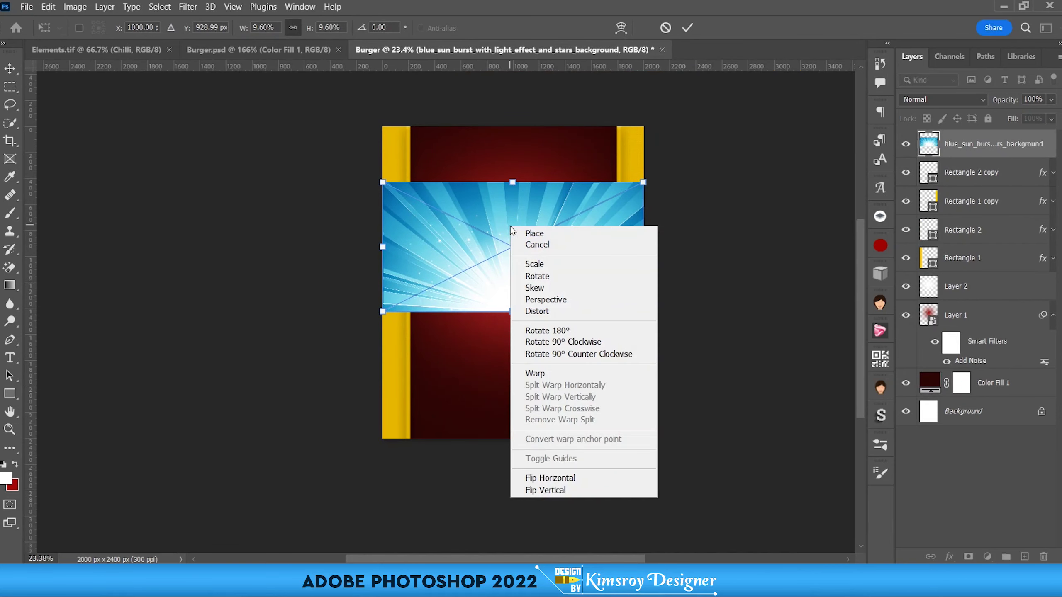
left_click(540, 490)
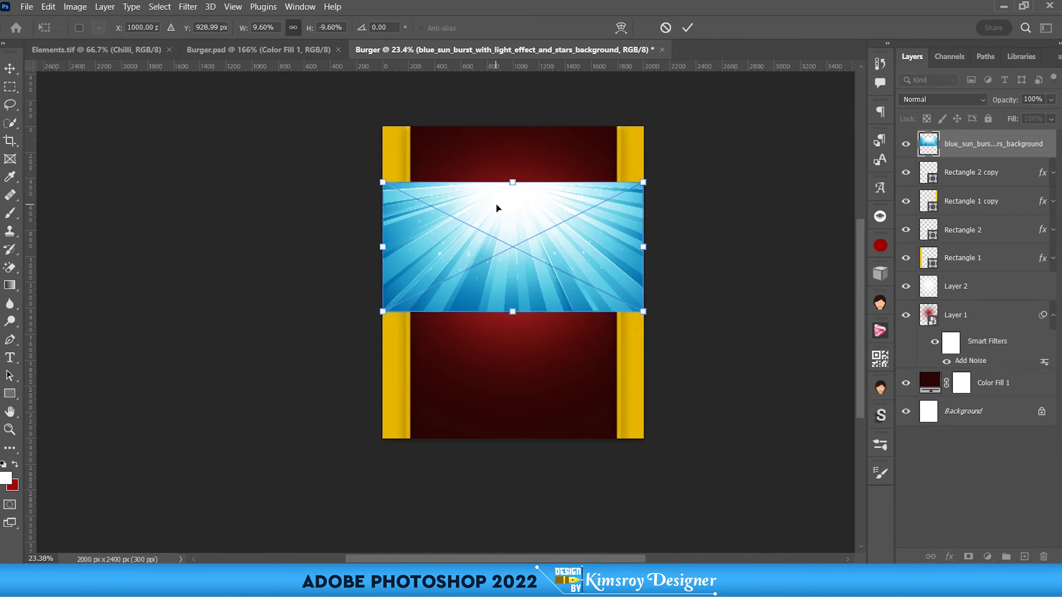
left_click_drag(955, 147, 951, 273)
Step: Stretch the sunburst taller so it covers most of the poster
scroll(510, 252, "up", 1)
key("ctrl+t")
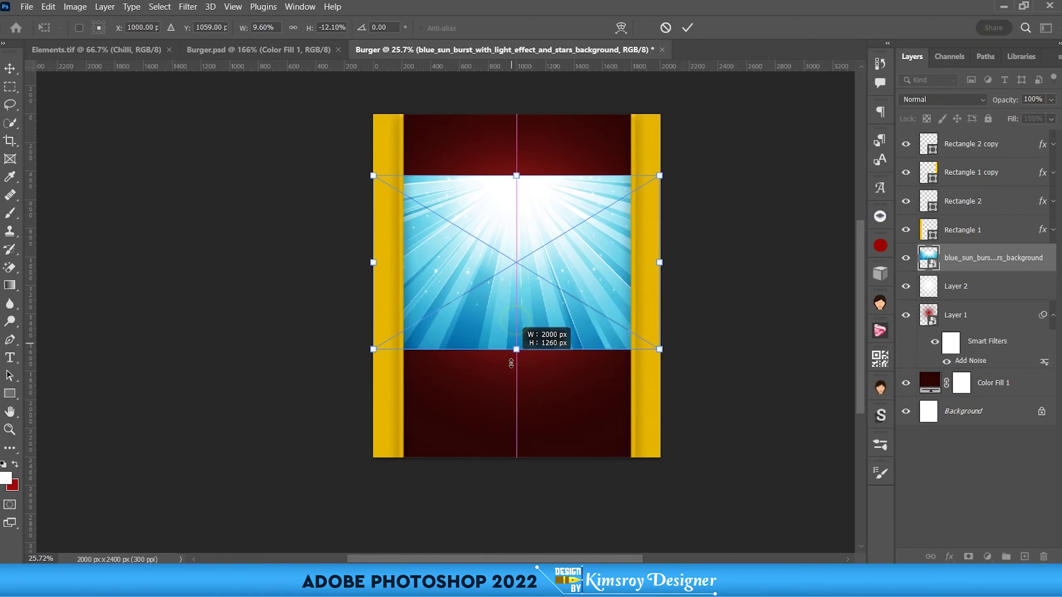
left_click_drag(516, 318, 517, 433)
mouse_move(534, 213)
left_mouse_down()
mouse_move(532, 270)
mouse_move(516, 236)
mouse_move(529, 140)
left_mouse_up()
left_click(687, 28)
scroll(512, 267, "down", 2)
scroll(512, 267, "up", 2)
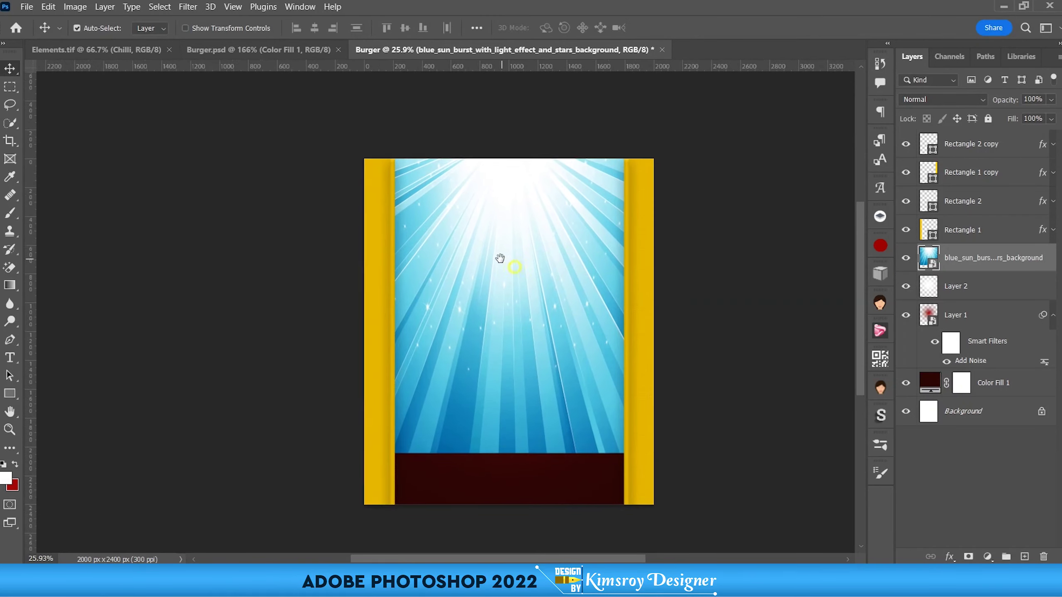
Step: Set the sunburst layer to Soft Light and add a layer mask
left_click(972, 101)
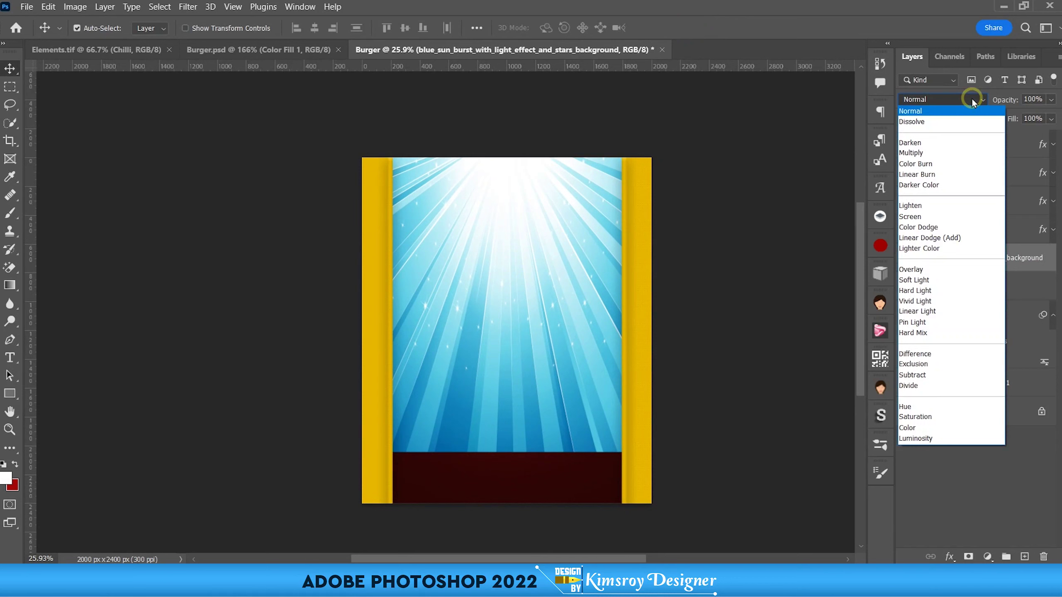
left_click(910, 280)
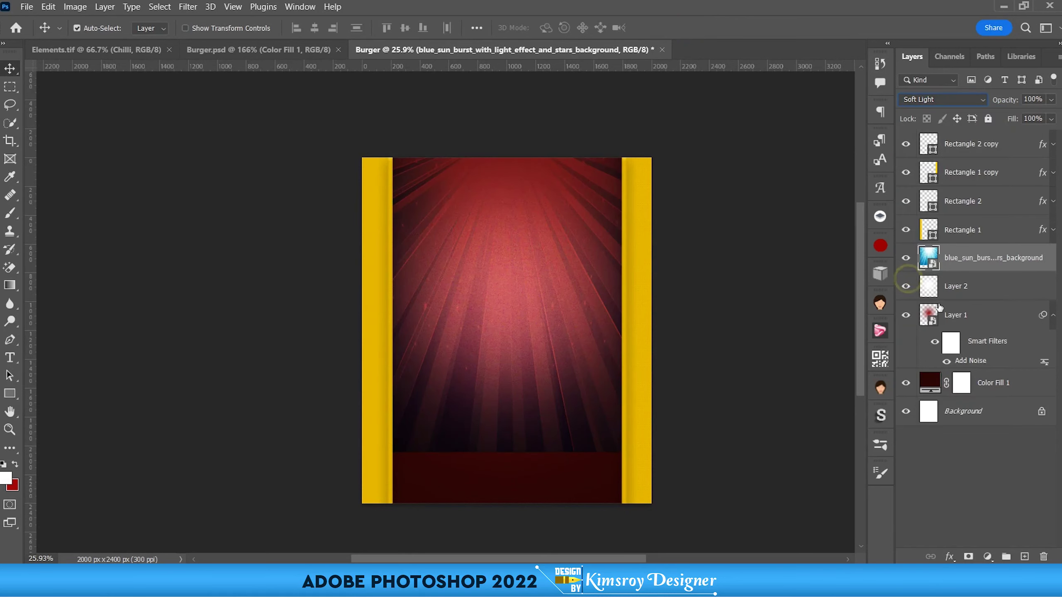
left_click(967, 555)
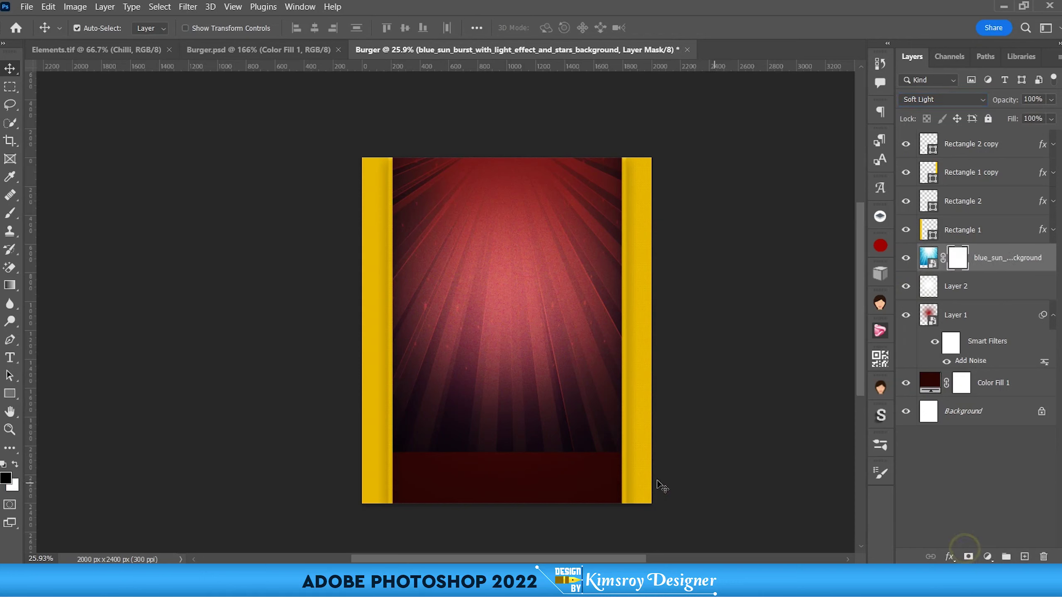
Step: Paint black on the mask with a large 50%-opacity brush to fade out the lower rays
left_click(10, 212)
left_click(58, 213)
left_click_drag(477, 437, 474, 459)
scroll(474, 459, "down", 2)
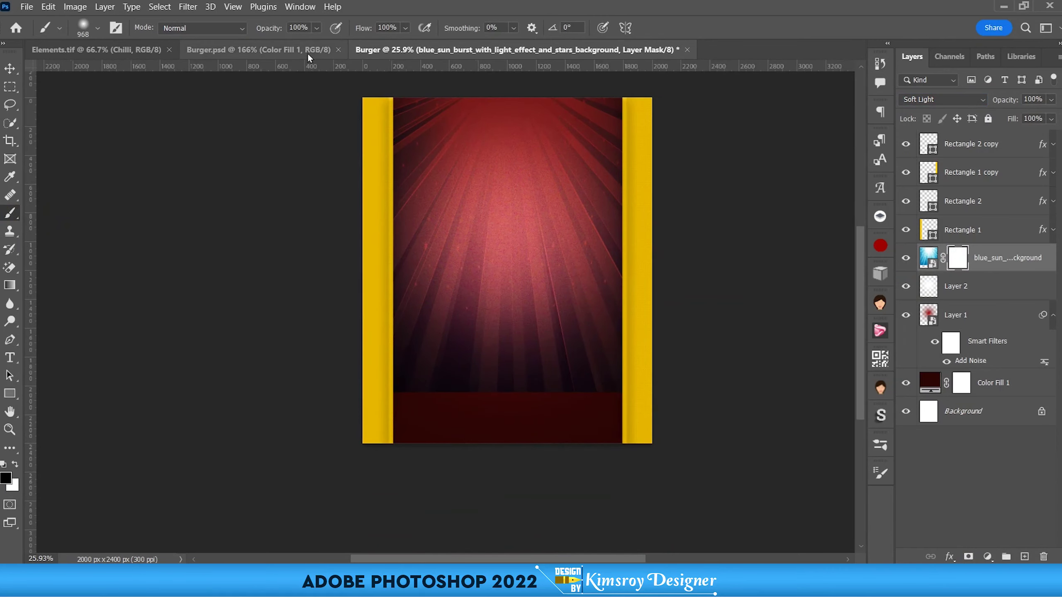
left_click(316, 28)
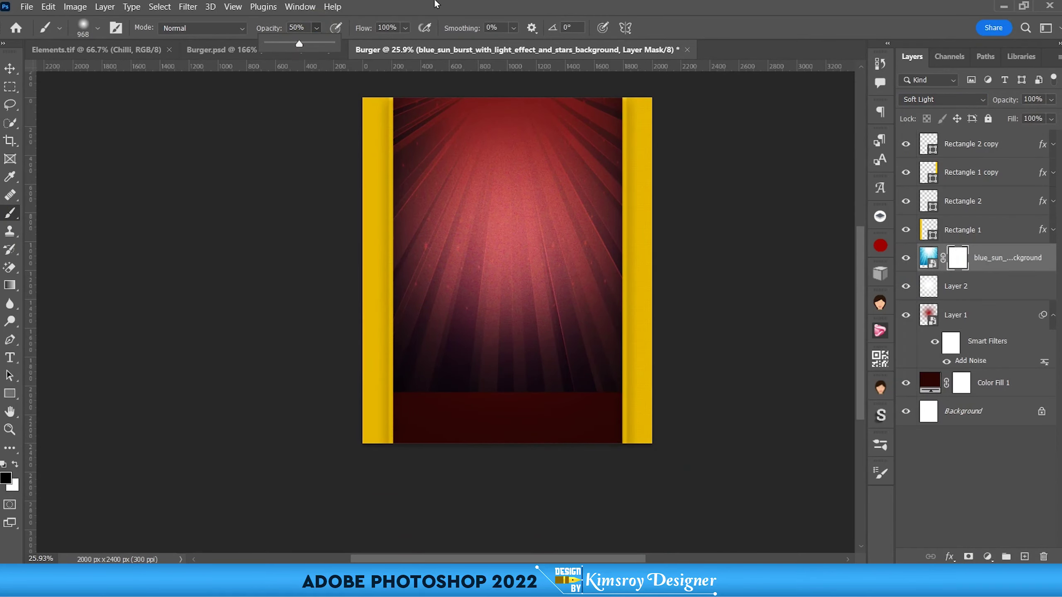
mouse_move(596, 391)
left_mouse_down()
mouse_move(576, 384)
mouse_move(378, 405)
left_mouse_up()
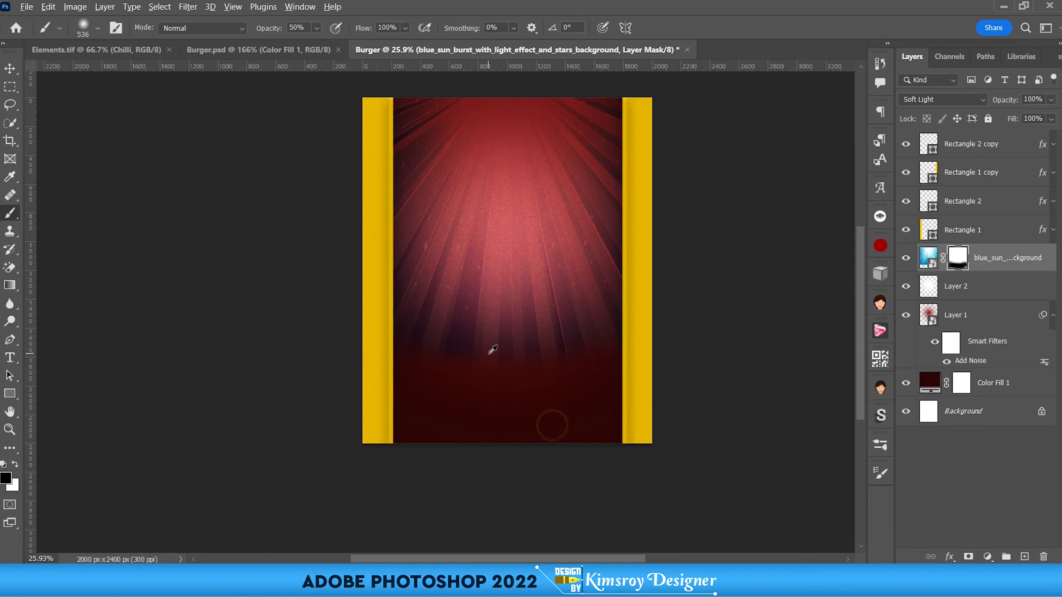
scroll(490, 353, "down", 2)
Step: Lower the sunburst layer opacity to 47% and bring the whole poster into view
left_click(1050, 98)
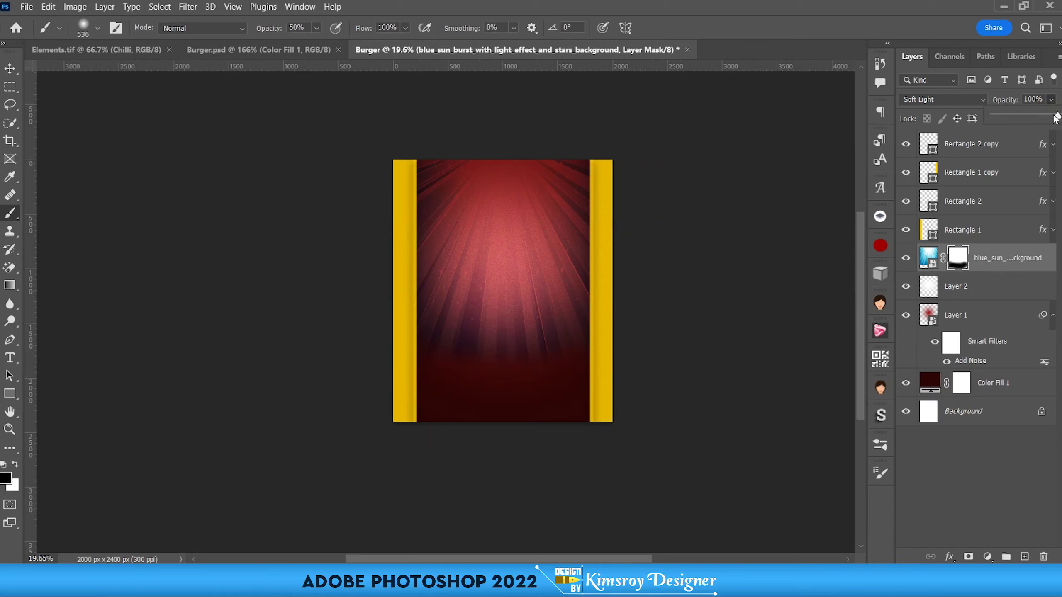
left_click_drag(1053, 117, 1033, 117)
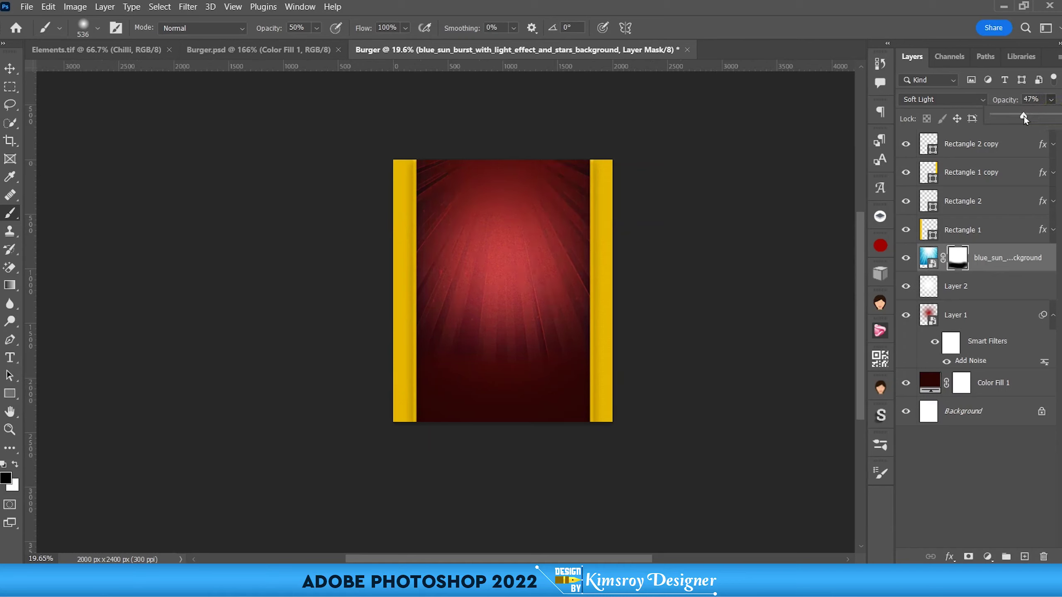
scroll(488, 222, "up", 3)
scroll(526, 289, "up", 2)
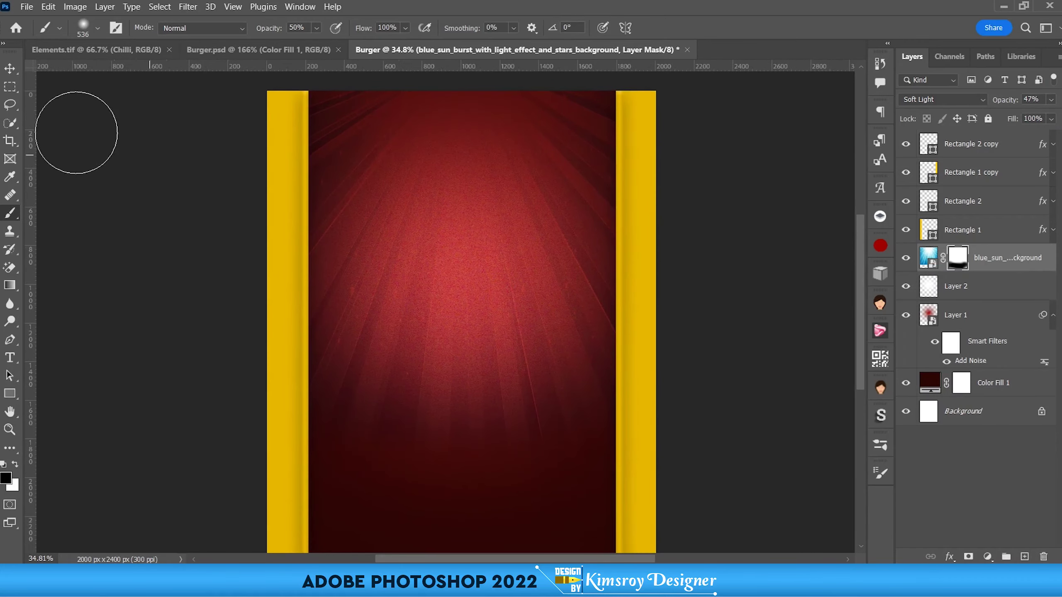
left_click(10, 68)
scroll(293, 301, "down", 3)
scroll(313, 316, "up", 2)
mouse_move(395, 332)
left_mouse_down()
mouse_move(365, 303)
mouse_move(407, 314)
left_mouse_up()
scroll(369, 308, "down", 1)
scroll(374, 301, "up", 1)
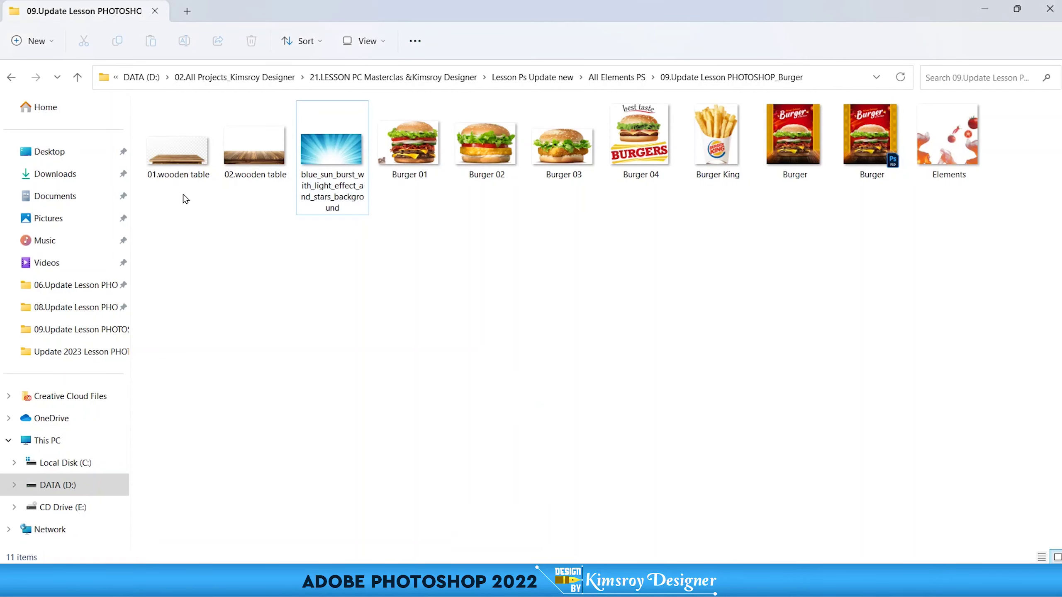
Step: Drag 02.wooden table from File Explorer onto the poster and move it lower
left_click_drag(260, 163, 535, 586)
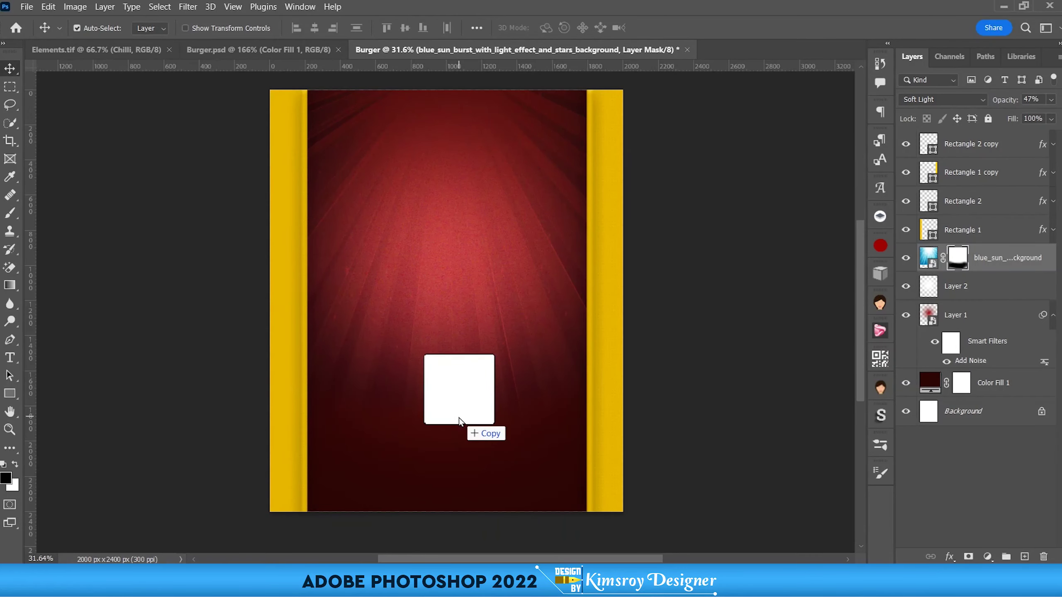
left_click_drag(535, 586, 458, 418)
mouse_move(453, 342)
left_mouse_down()
mouse_move(445, 469)
mouse_move(459, 372)
mouse_move(457, 393)
left_mouse_up()
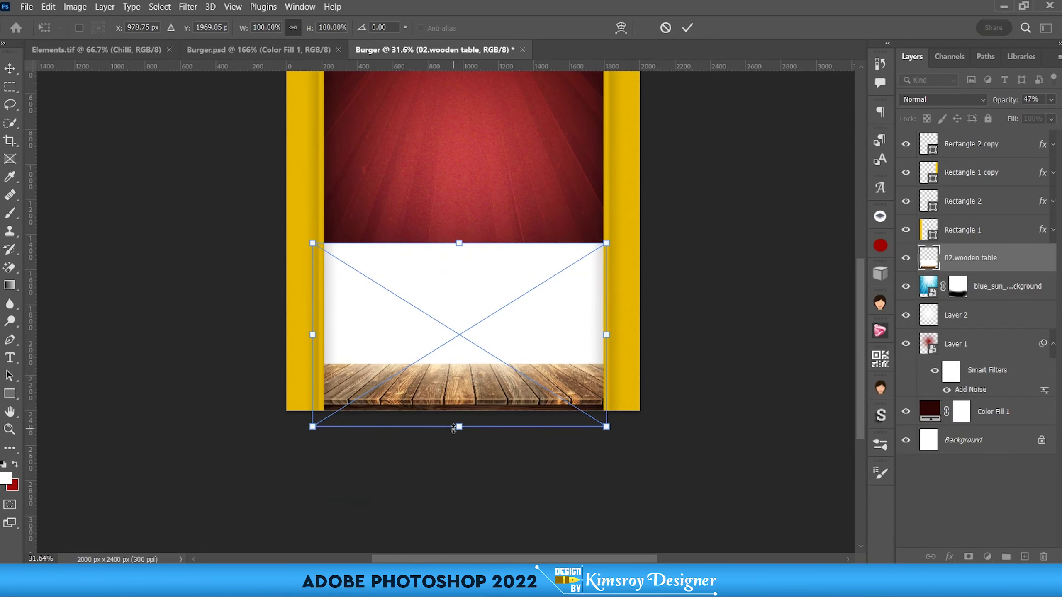
Step: Scale the wooden table layer to 78%, commit it, and rasterize the layer
left_click_drag(459, 426, 459, 387)
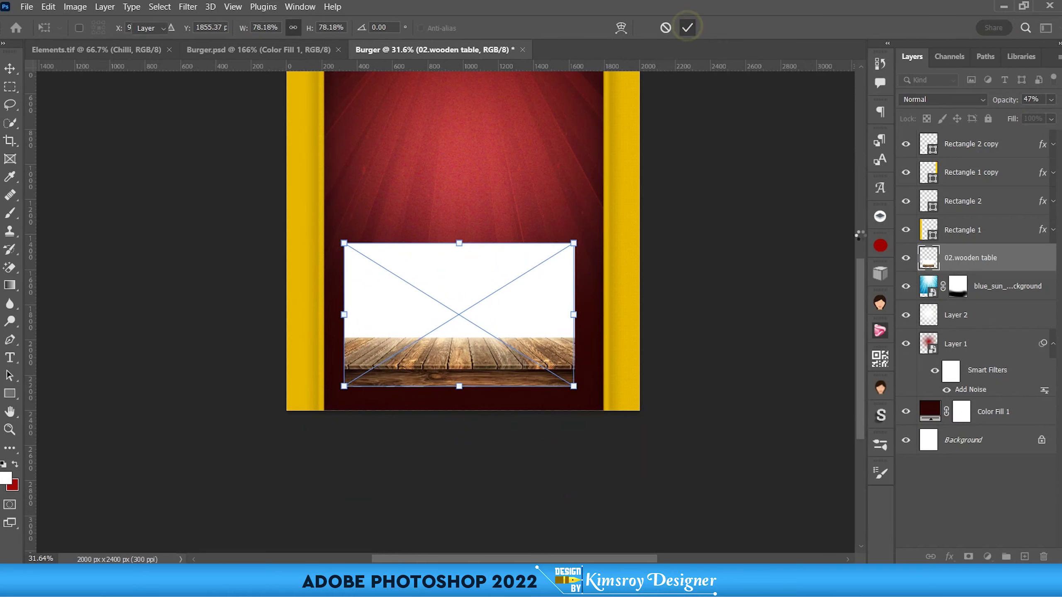
left_click(687, 29)
right_click(1010, 259)
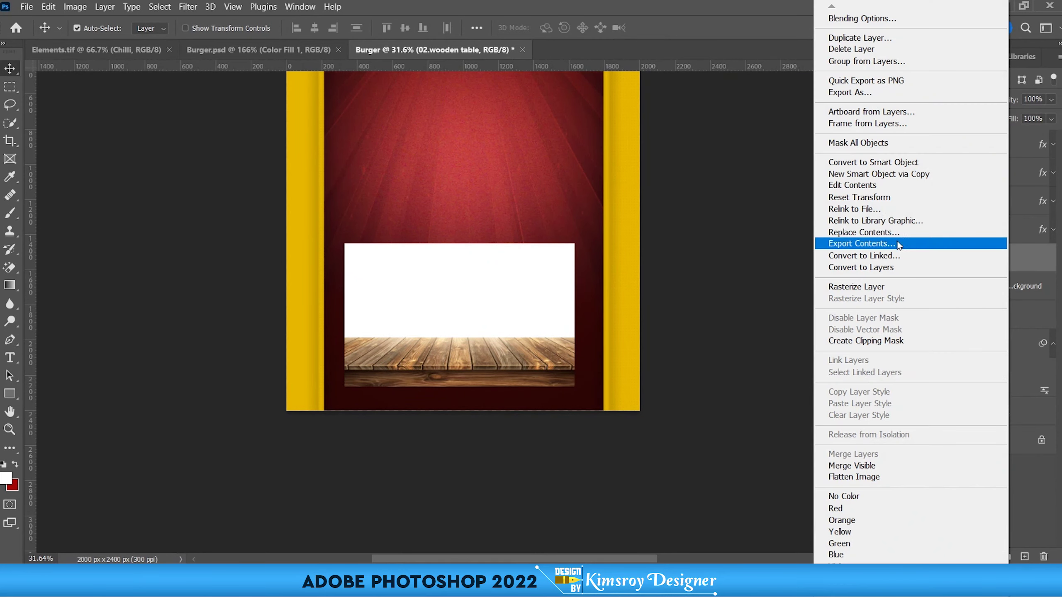
left_click(865, 293)
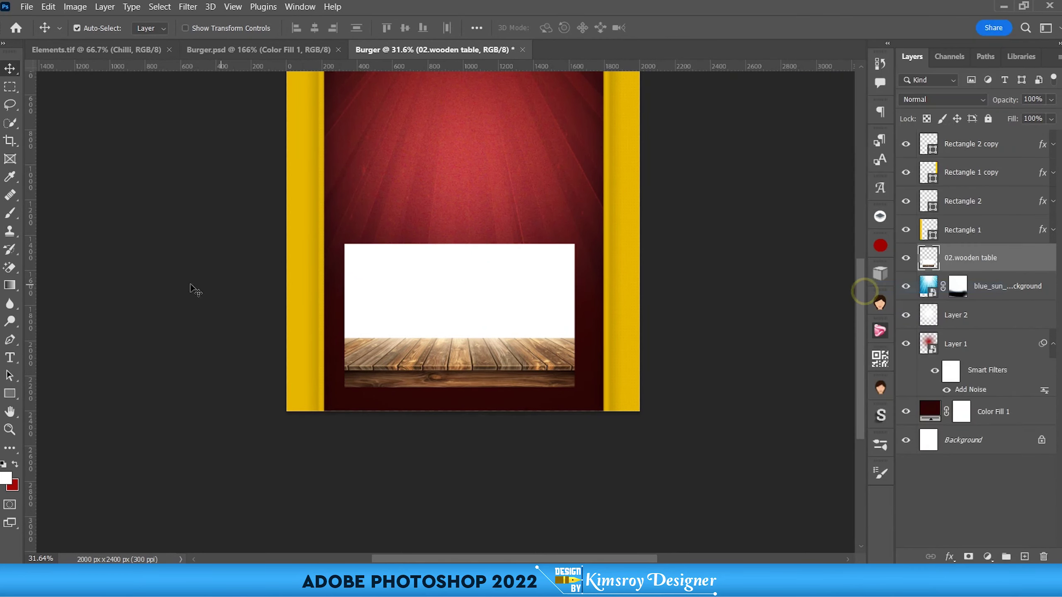
Step: Erase the white backdrop above the planks with the Magic Eraser Tool
left_click(8, 268)
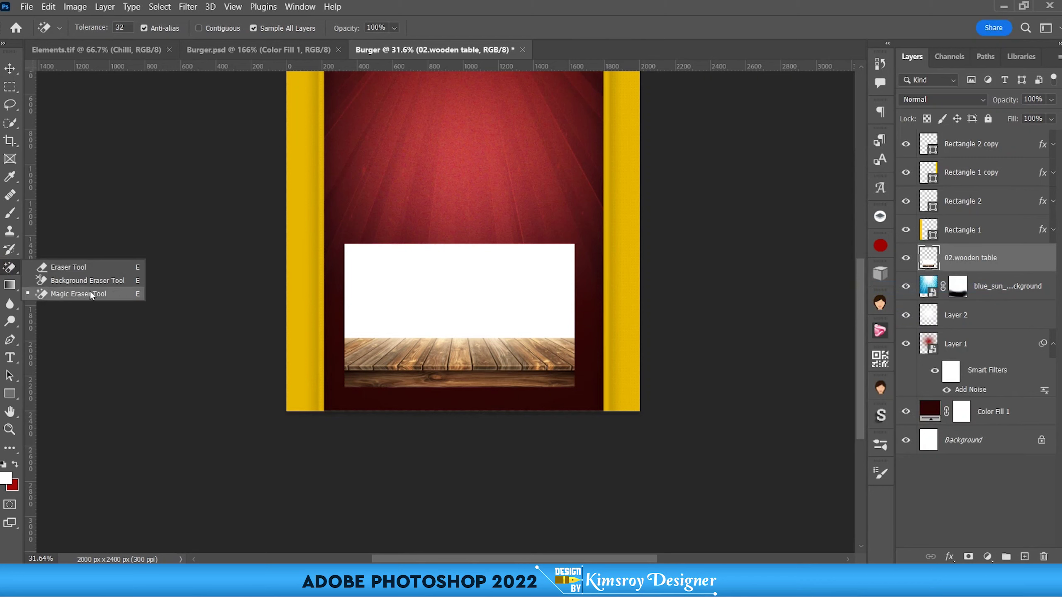
left_click(91, 294)
left_click(443, 298)
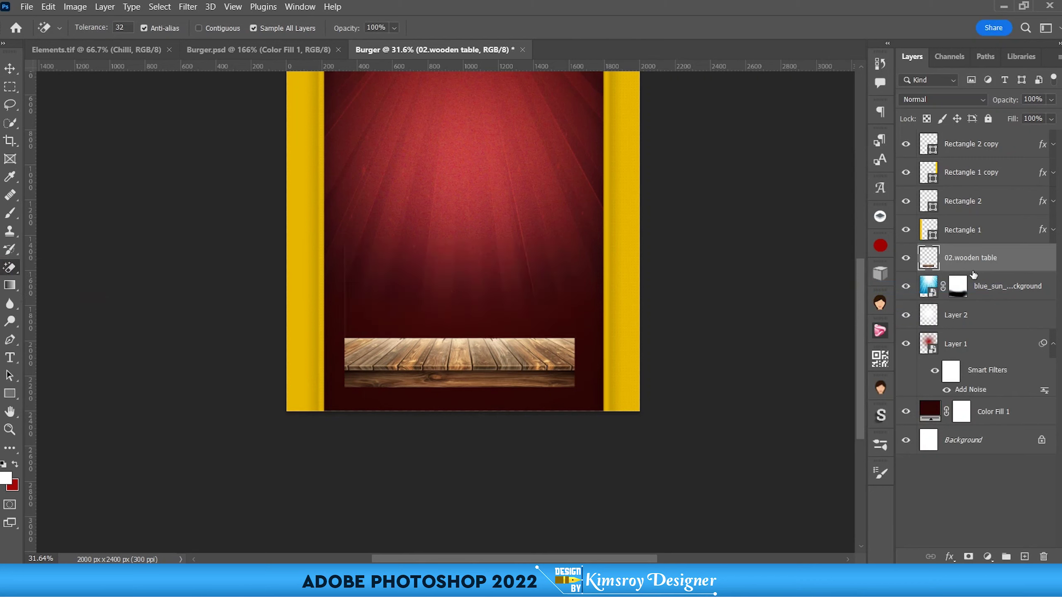
key("ctrl+t")
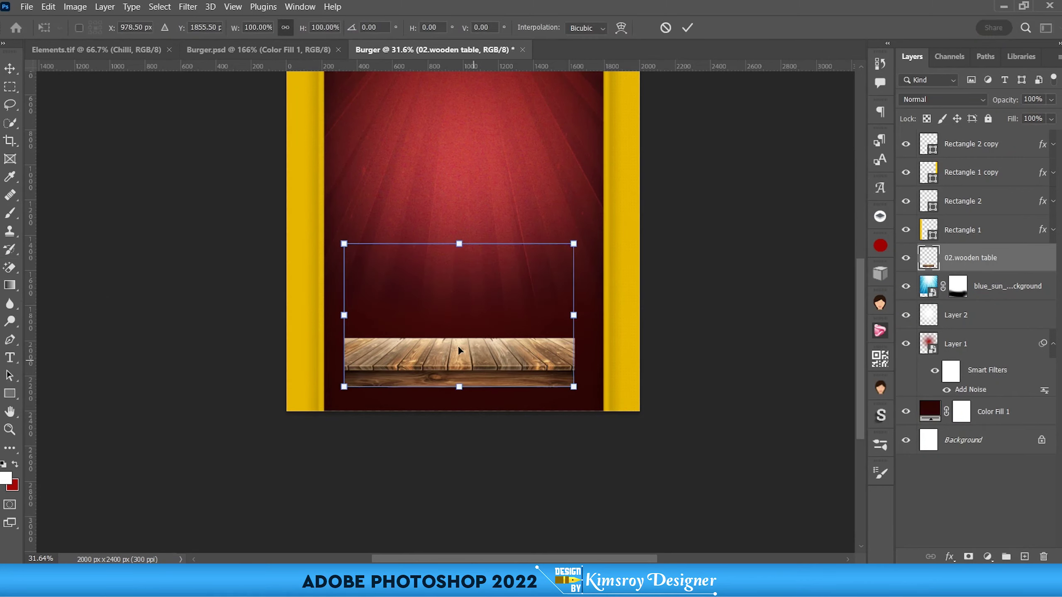
Step: Enlarge the table, pull its top corners inward for perspective, and move it to the poster bottom
left_click_drag(458, 251, 458, 185)
left_click_drag(462, 328, 461, 367)
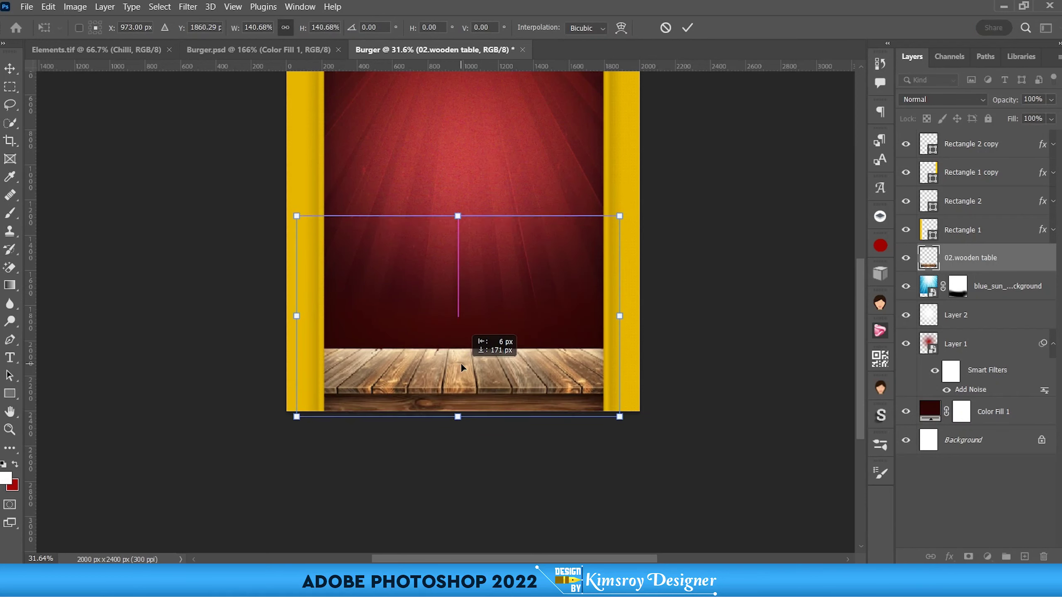
left_click_drag(458, 216, 458, 200)
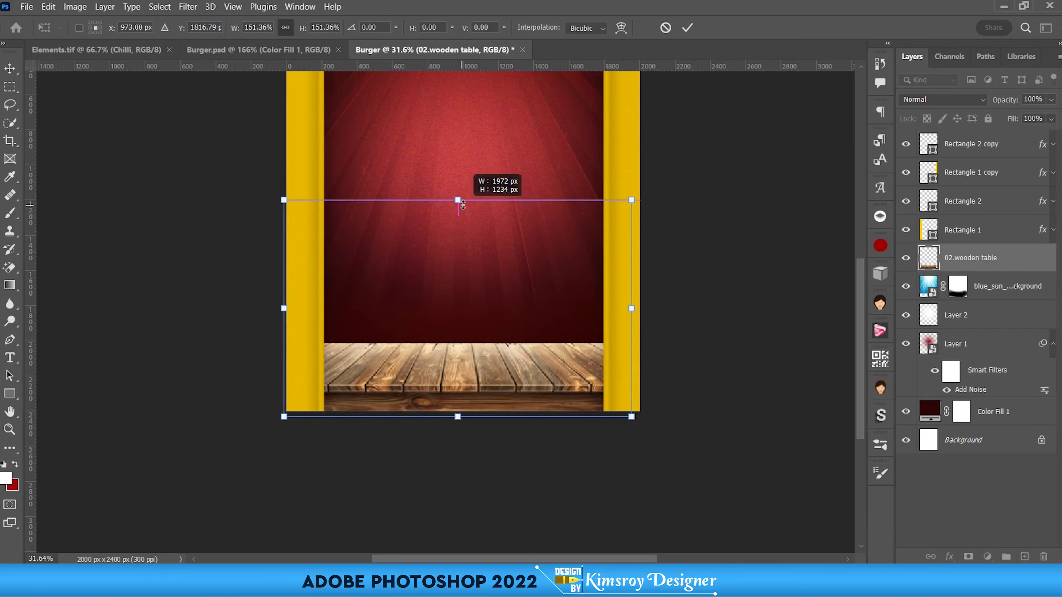
left_click_drag(631, 201, 610, 192)
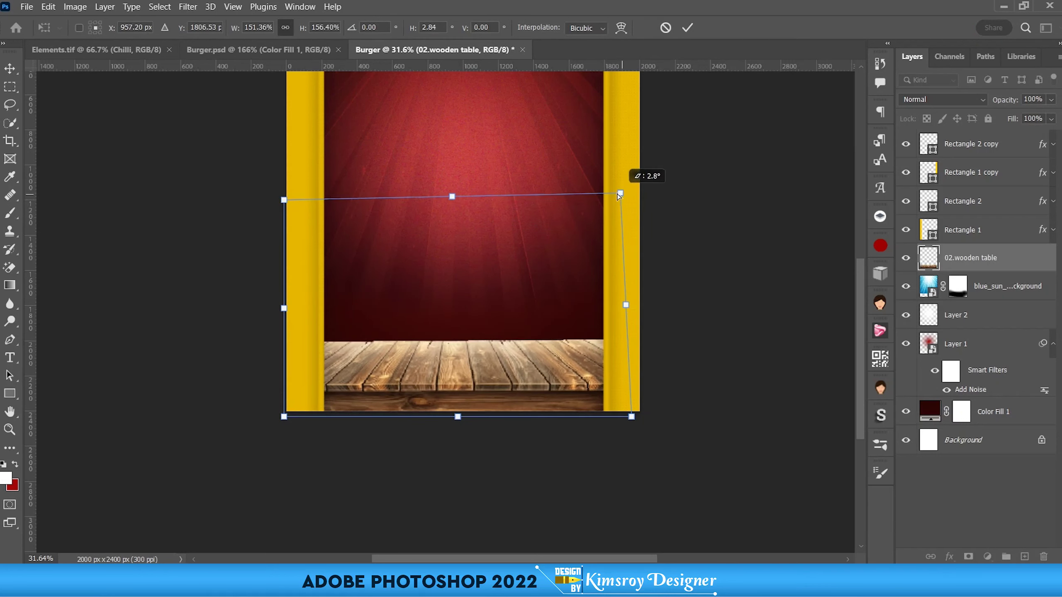
mouse_move(285, 202)
left_mouse_down()
mouse_move(285, 190)
mouse_move(324, 188)
left_mouse_up()
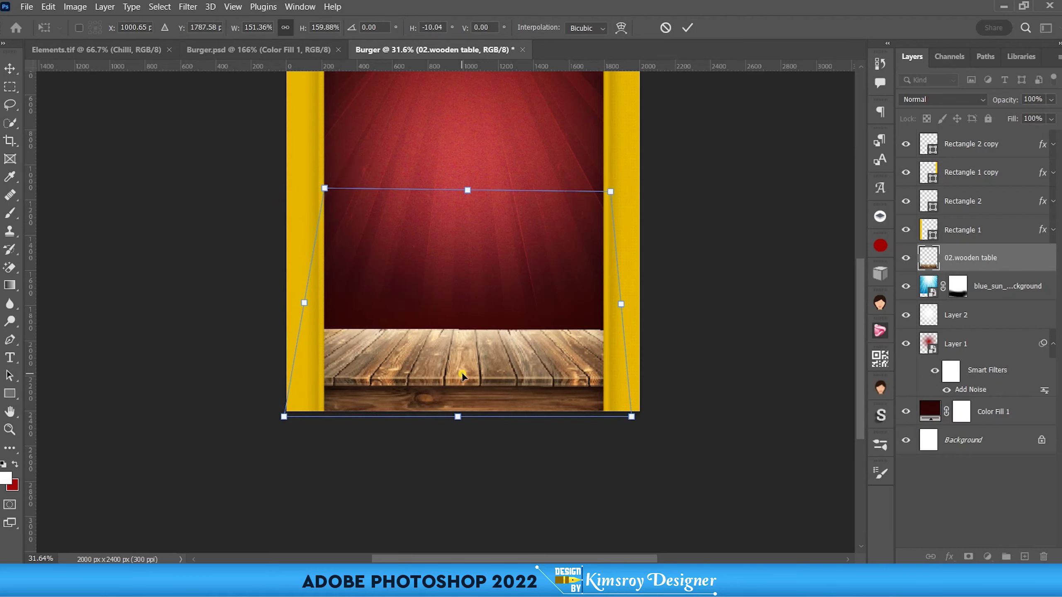
left_click_drag(462, 373, 462, 394)
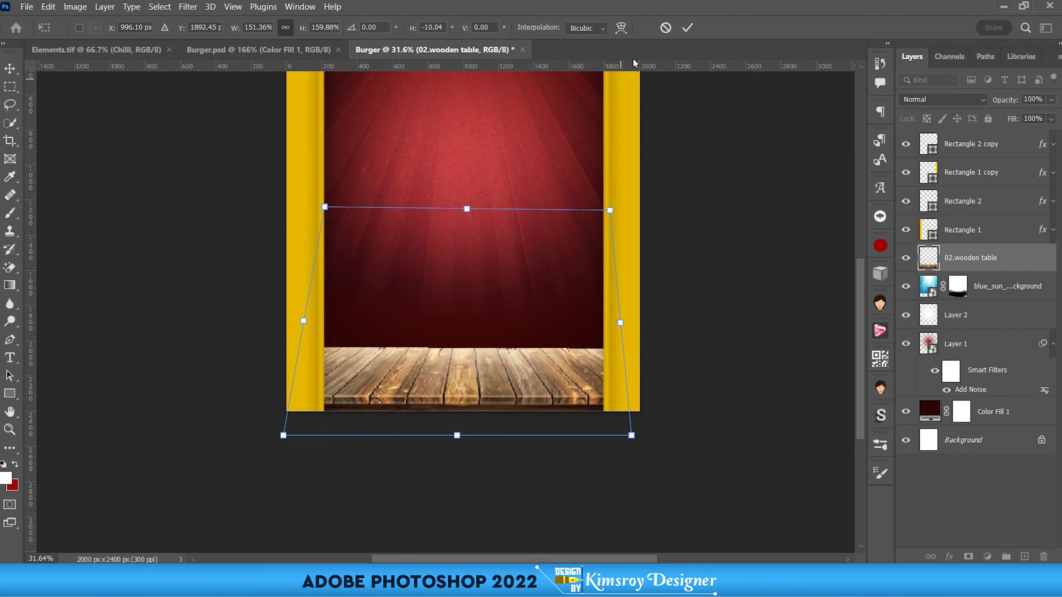
left_click(687, 28)
Step: Open the Camera Raw Filter for the wooden table layer
scroll(476, 381, "up", 2)
scroll(476, 381, "down", 1)
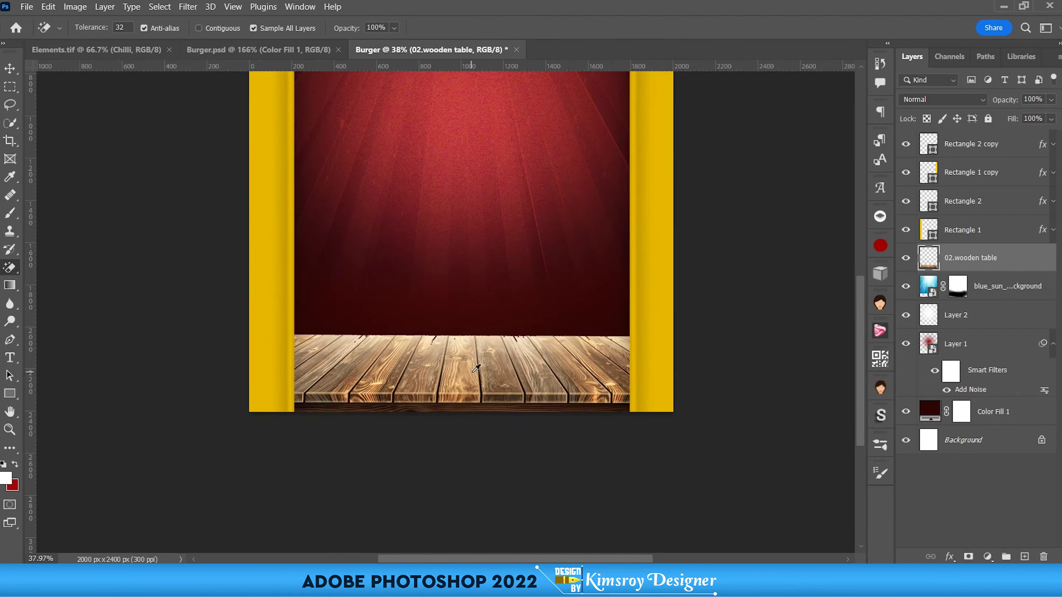
scroll(475, 383, "down", 1)
scroll(473, 384, "down", 2)
scroll(472, 387, "up", 2)
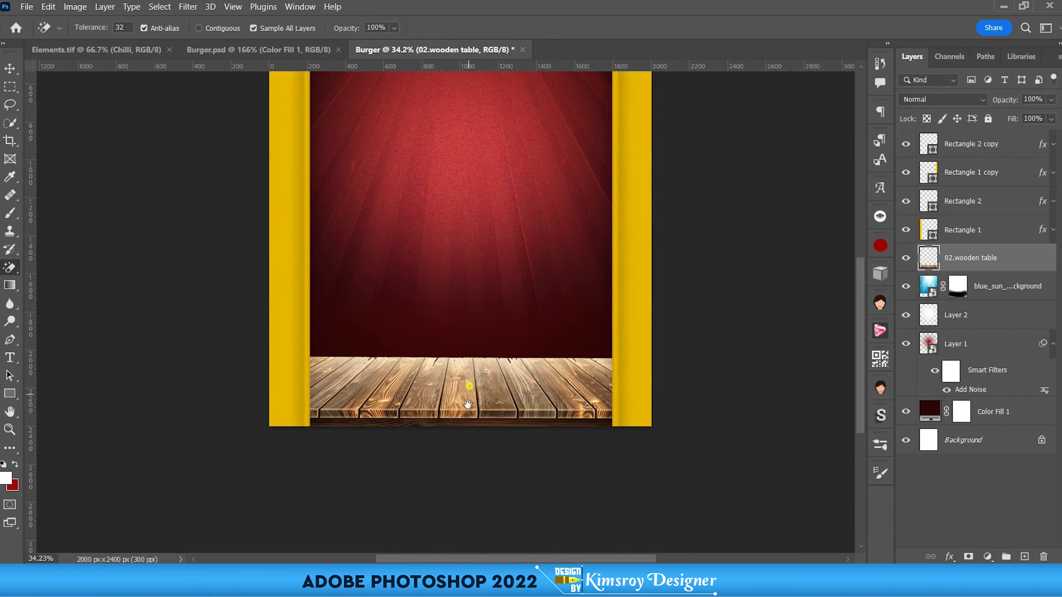
left_click_drag(470, 386, 466, 405)
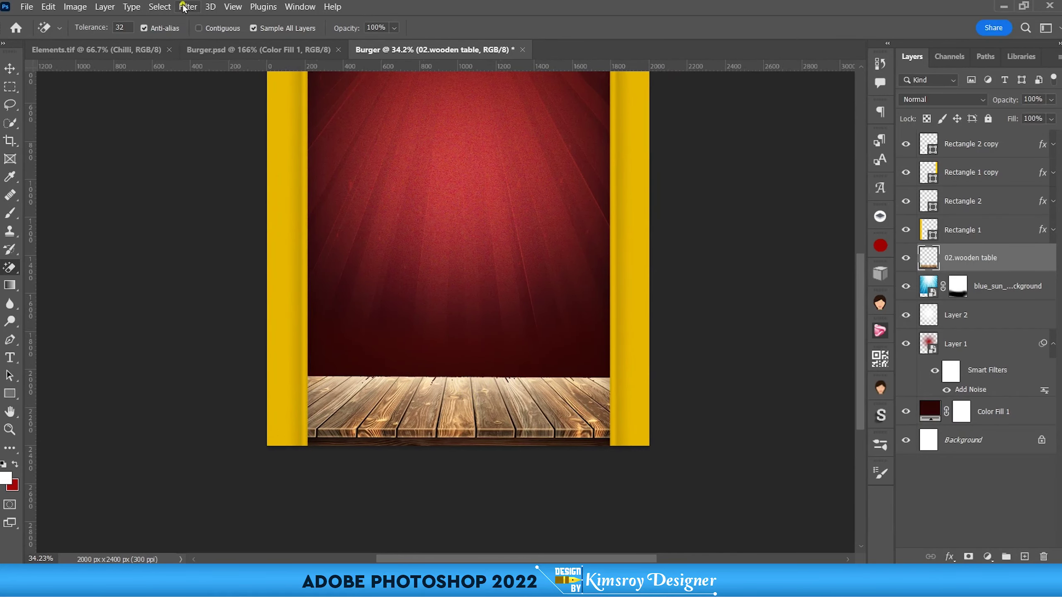
left_click(184, 6)
left_click(214, 103)
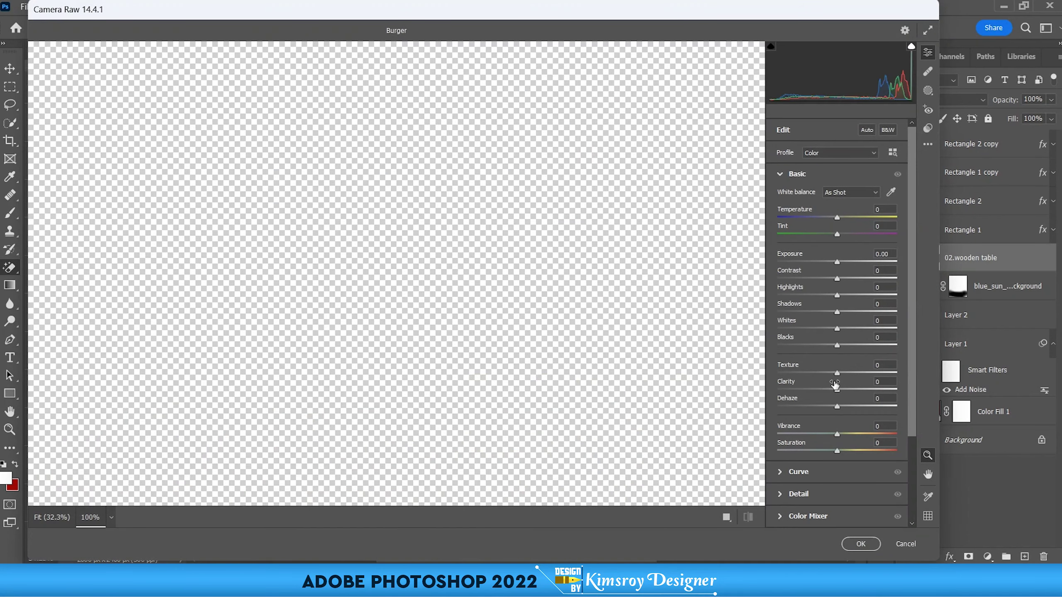
Step: In Camera Raw, set Texture +57, Clarity +36, Dehaze +44, nudge Temperature, and apply
left_click_drag(837, 371, 842, 371)
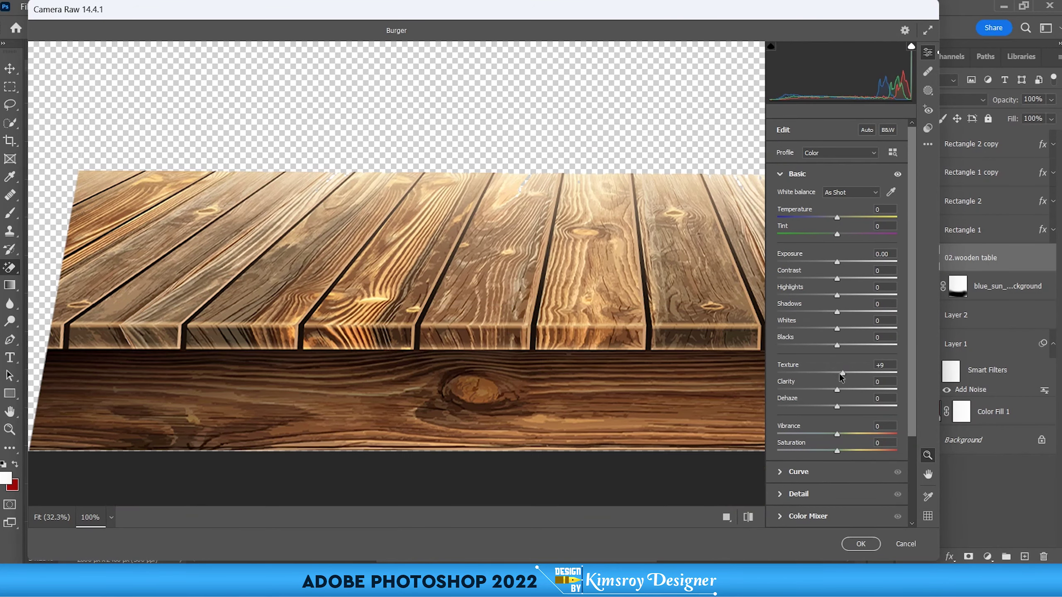
left_click_drag(841, 376, 846, 378)
mouse_move(837, 390)
left_mouse_down()
mouse_move(857, 390)
mouse_move(863, 408)
left_mouse_up()
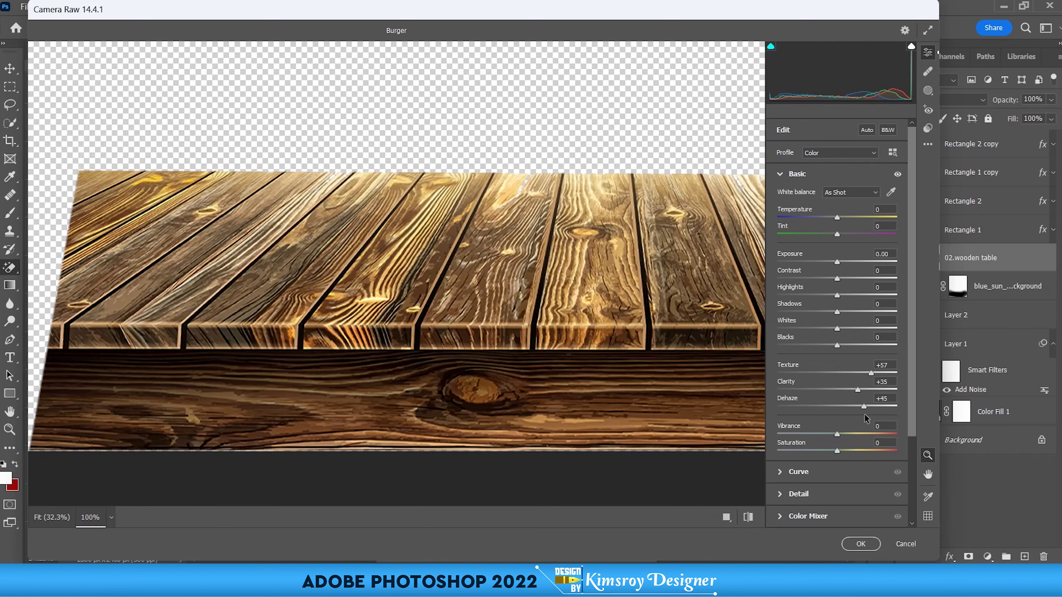
left_click_drag(859, 390, 860, 391)
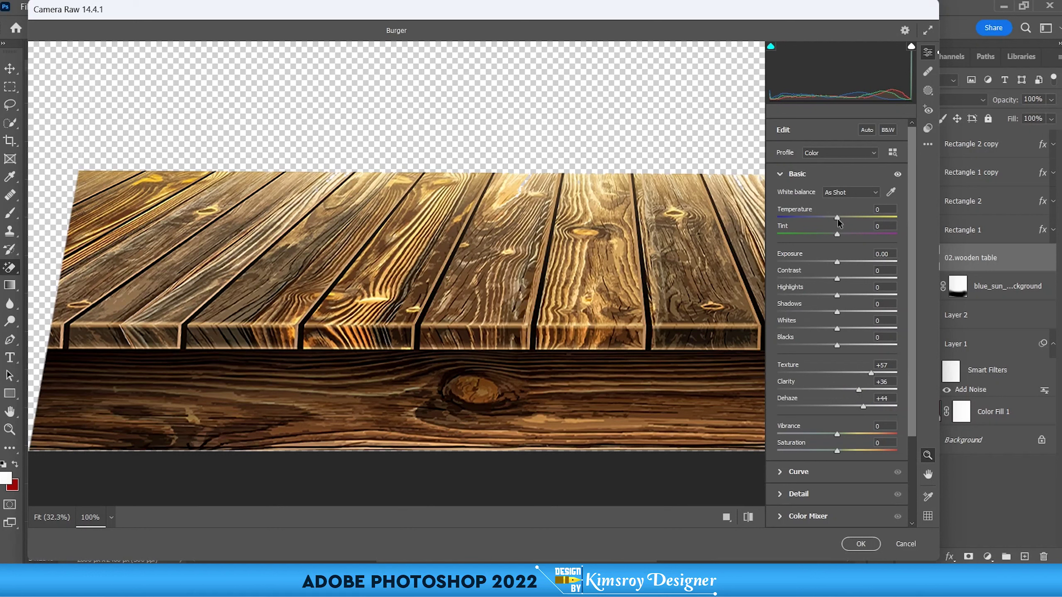
left_click_drag(838, 218, 837, 218)
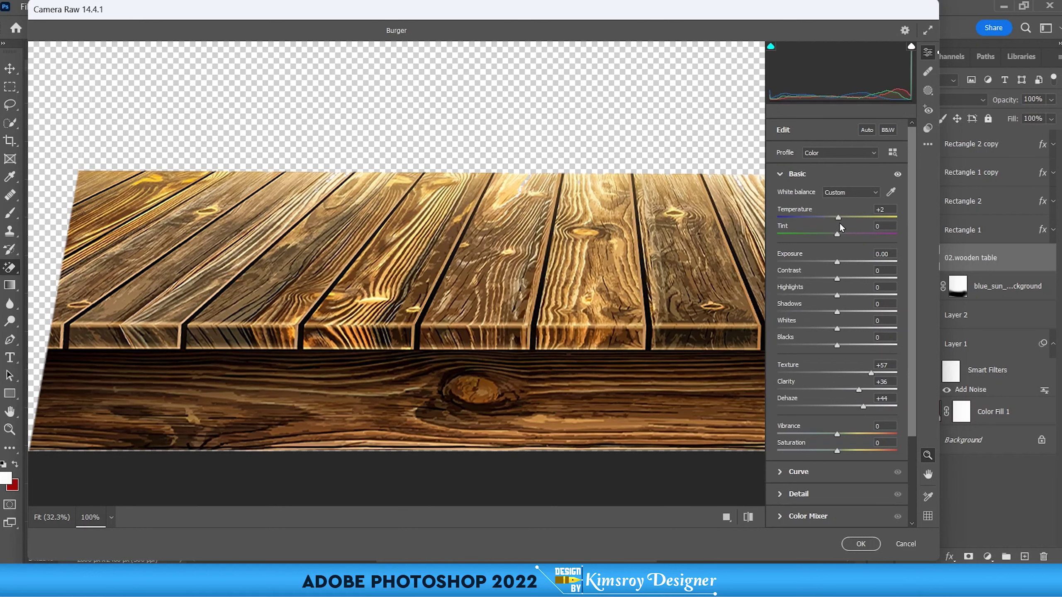
left_click(859, 543)
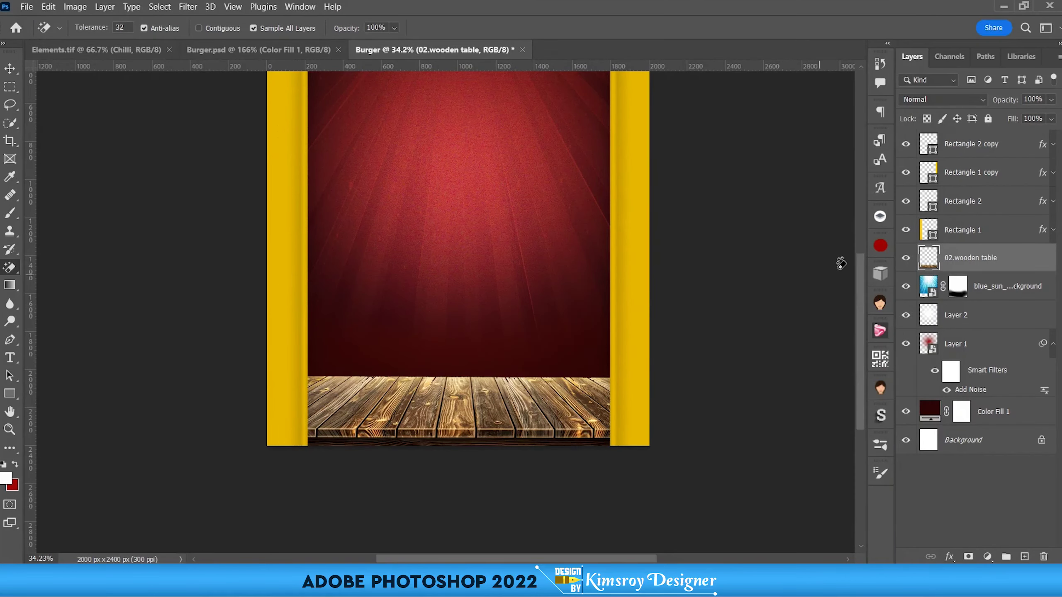
Step: Switch to the Move tool and bring up the burger images folder in File Explorer
scroll(454, 332, "down", 1, "alt")
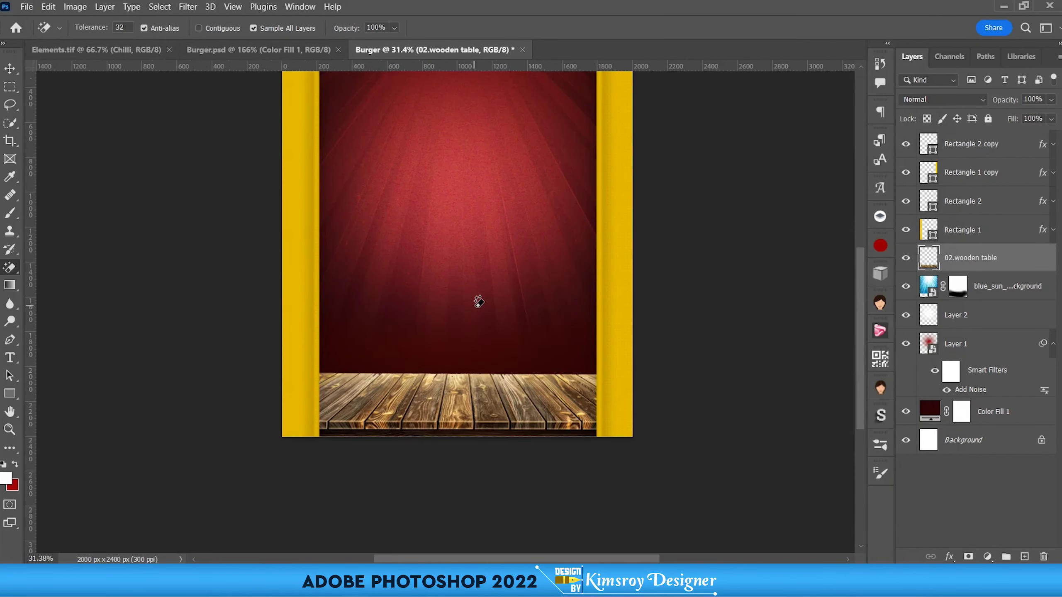
key("v")
scroll(464, 355, "down", 1)
scroll(461, 376, "up", 2)
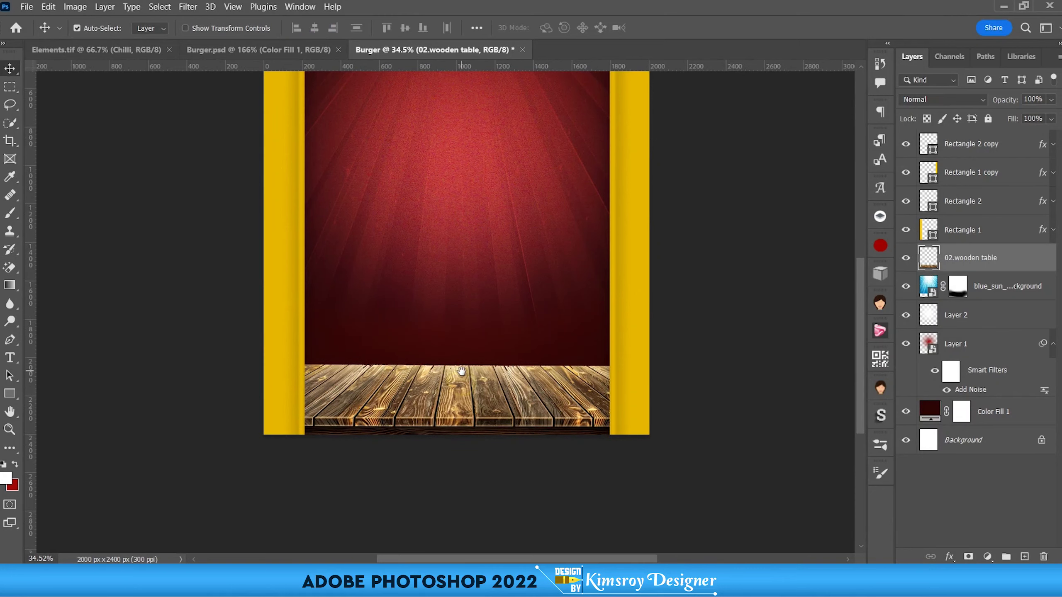
scroll(461, 377, "down", 2)
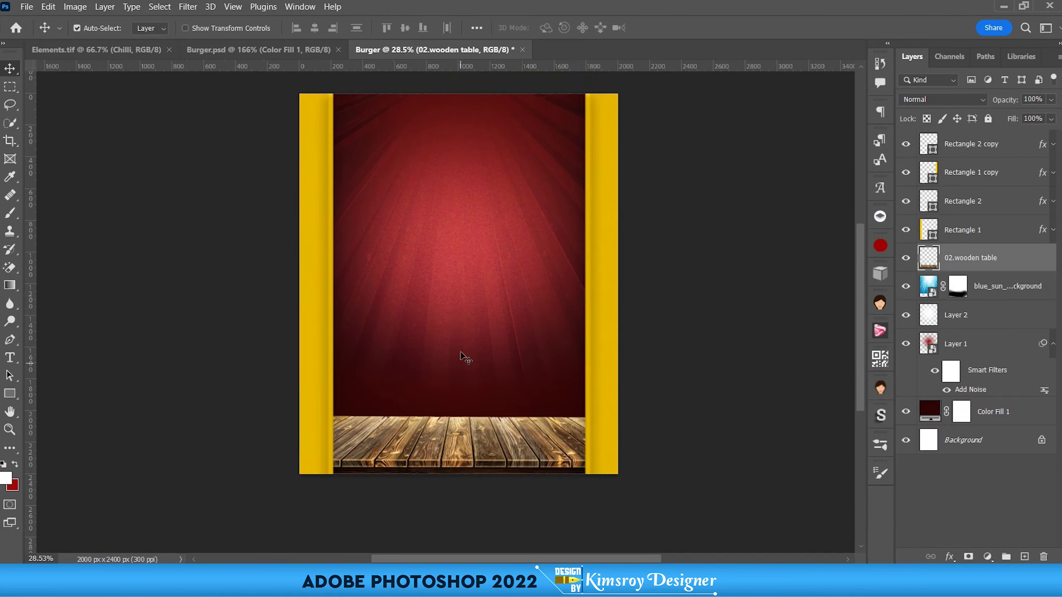
left_click(468, 499)
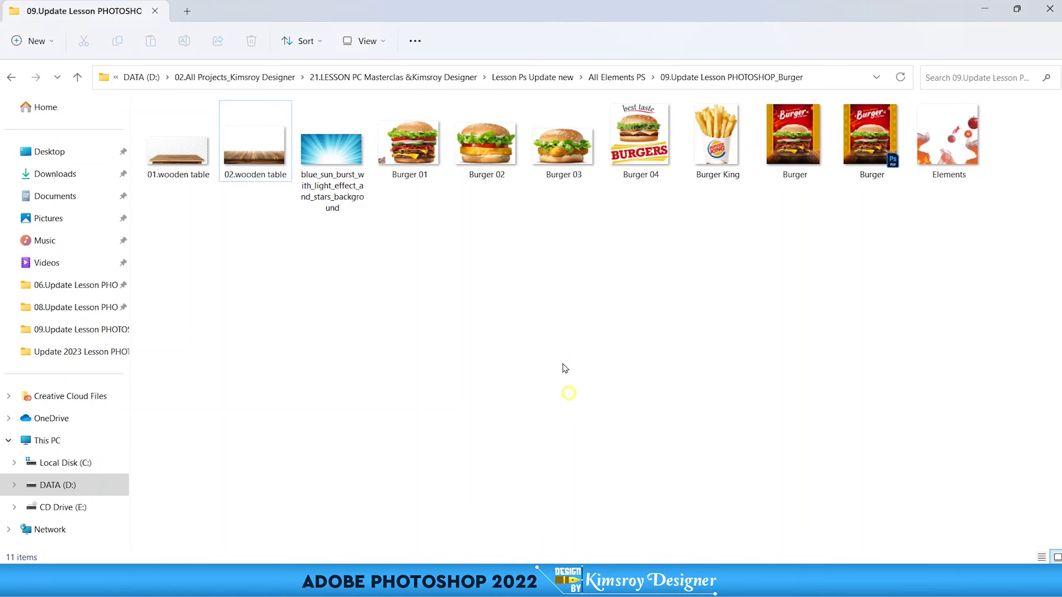
Step: Open Burger 01 in Photoshop by dragging it from File Explorer
left_click_drag(422, 151, 534, 561)
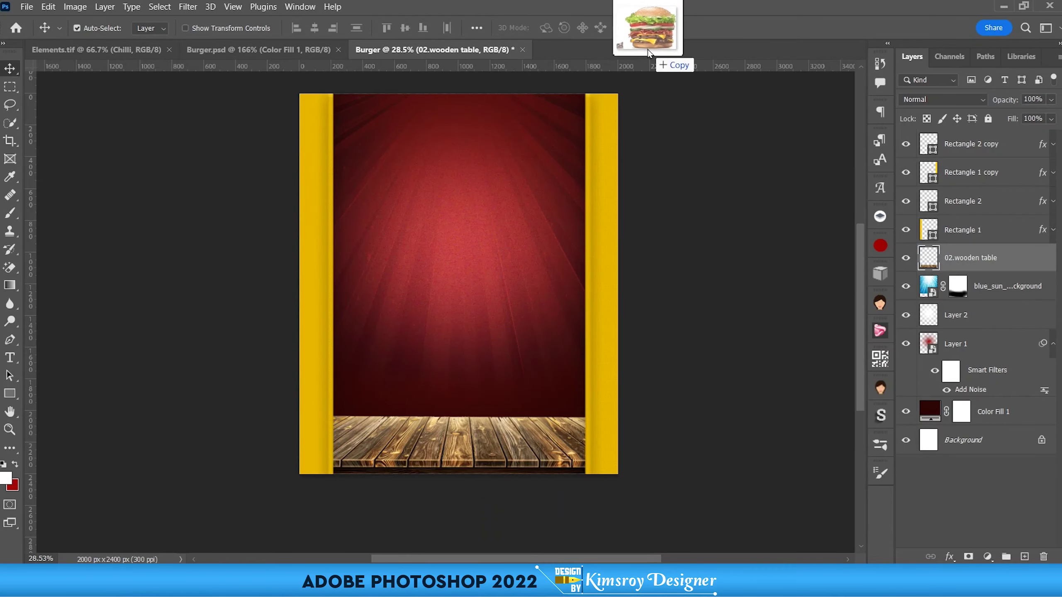
left_click_drag(534, 561, 644, 46)
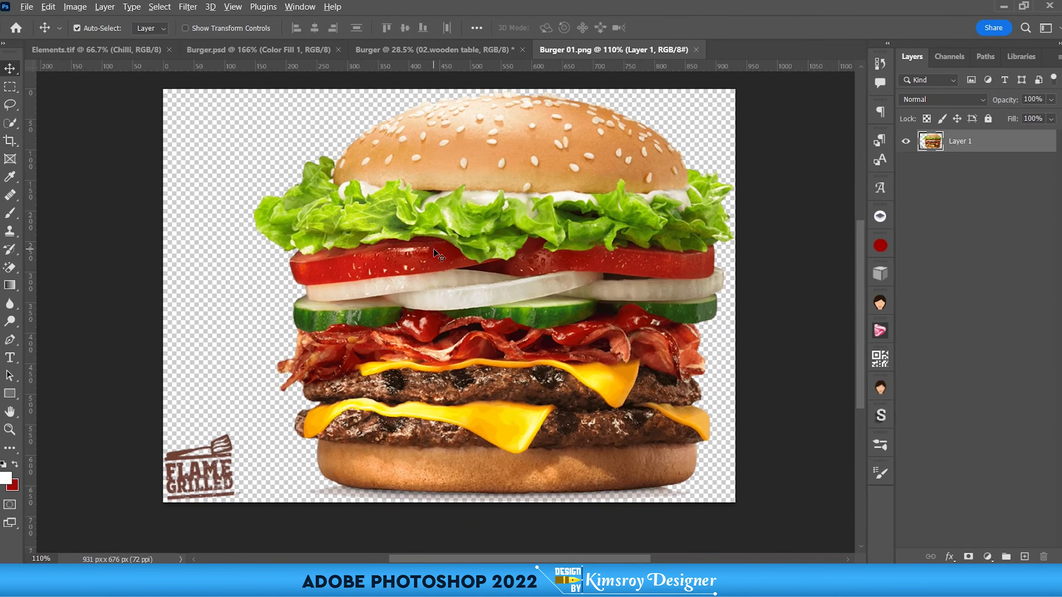
scroll(433, 249, "down", 2)
Step: Marquee-select the burger without the Flame Grilled logo and move it onto the poster
left_click(10, 87)
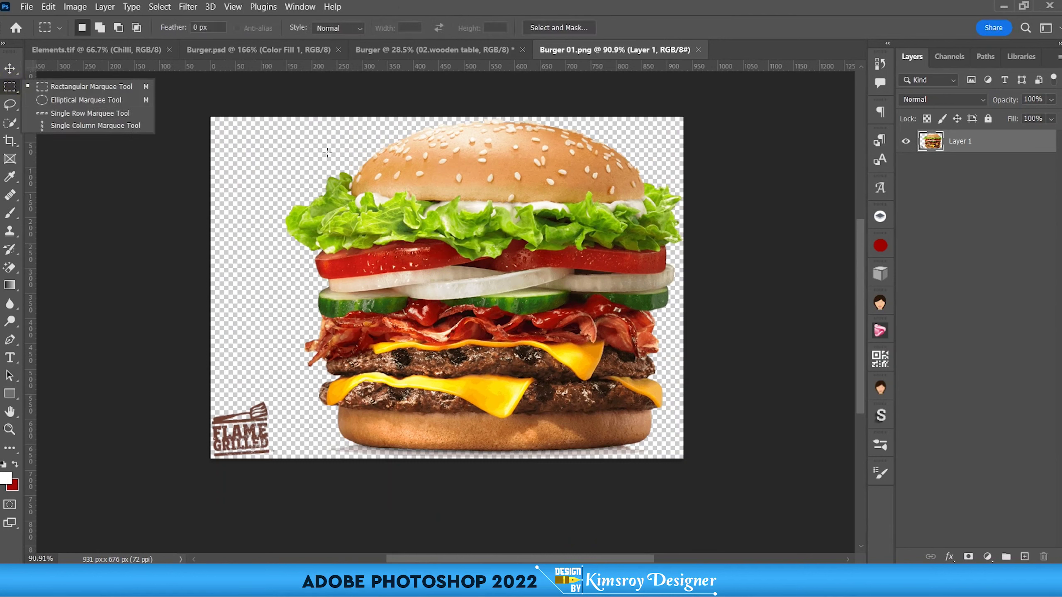
left_click_drag(282, 118, 703, 472)
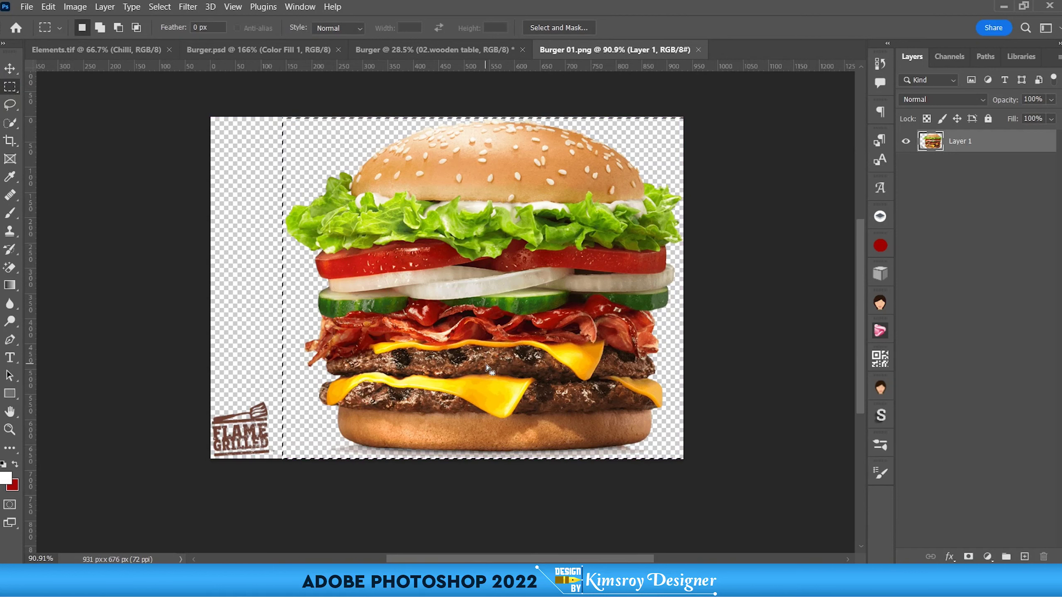
key("v")
mouse_move(491, 275)
left_mouse_down()
mouse_move(345, 171)
mouse_move(373, 49)
left_mouse_up()
mouse_move(436, 205)
left_mouse_down()
mouse_move(472, 282)
mouse_move(446, 369)
left_mouse_up()
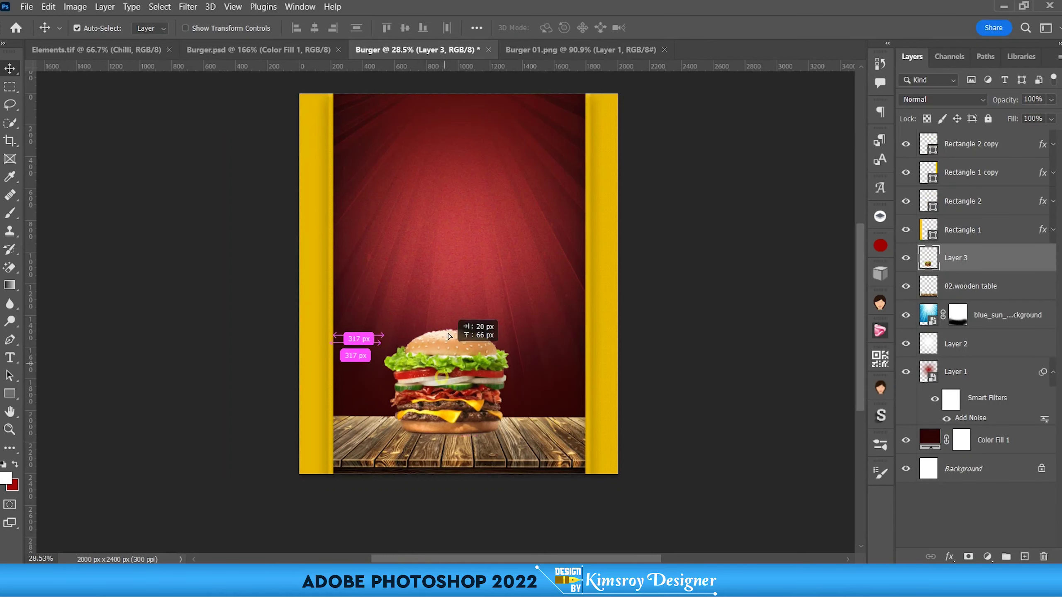
Step: Scale the Layer 3 burger to about 186% and position it on the wooden table
key("ctrl+t")
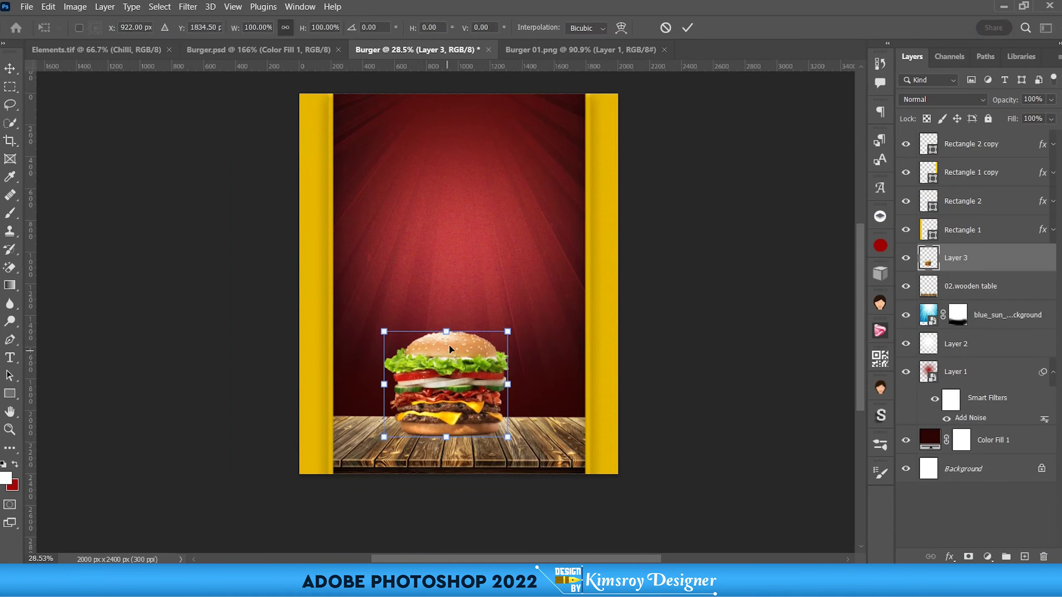
left_click_drag(449, 332, 445, 239)
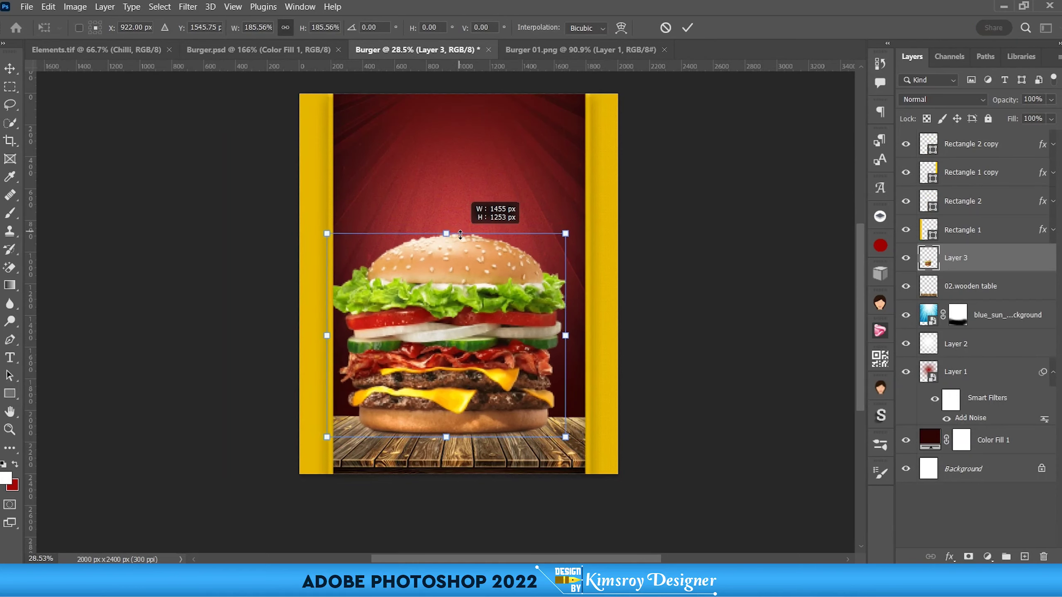
left_click(690, 28)
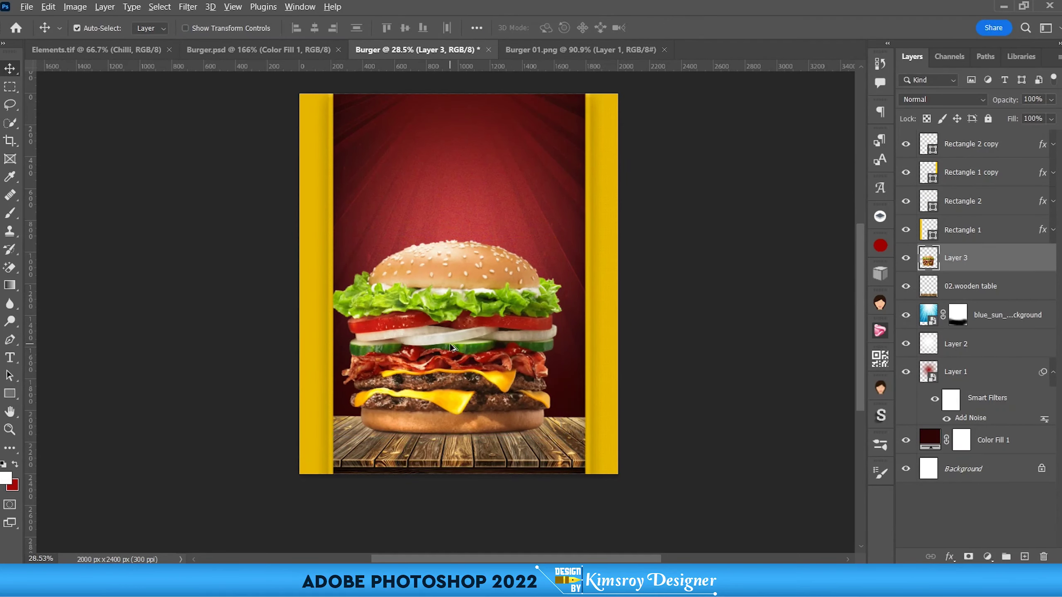
scroll(452, 347, "up", 2)
left_click_drag(410, 355, 418, 371)
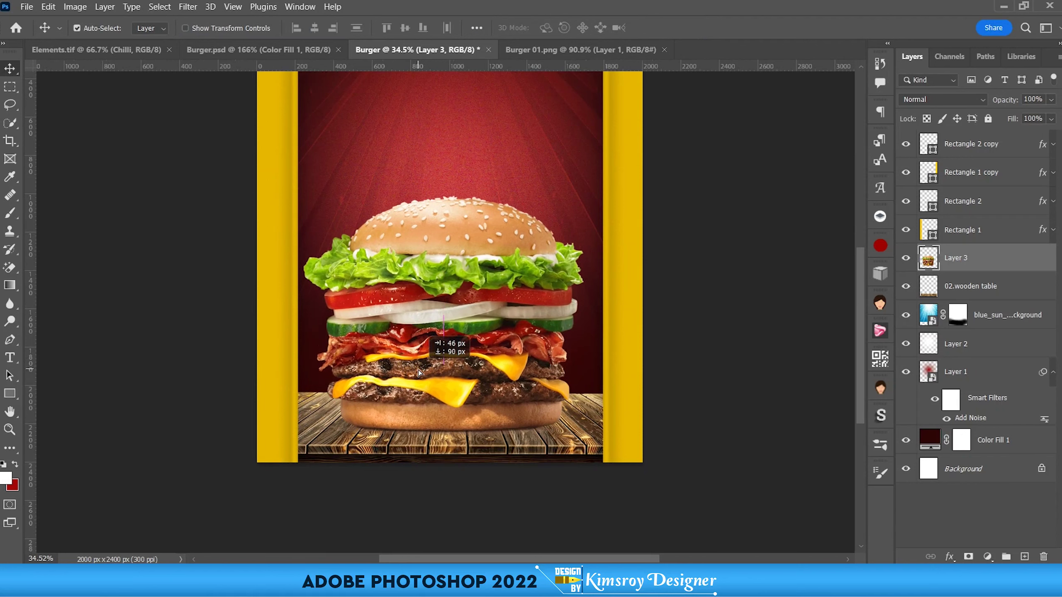
scroll(418, 361, "down", 2)
left_click_drag(418, 371, 448, 359)
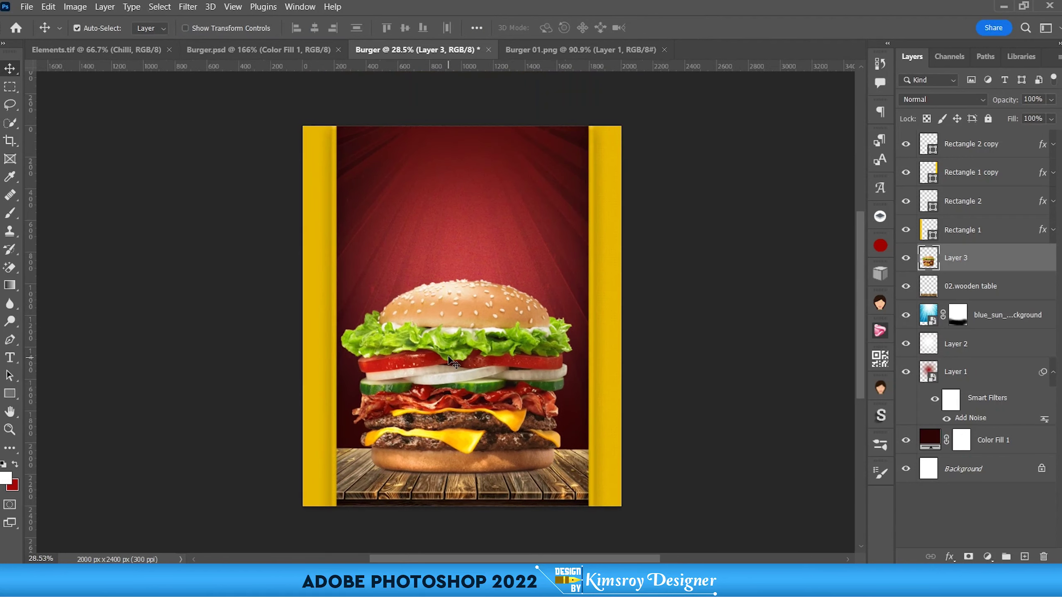
scroll(448, 359, "up", 2)
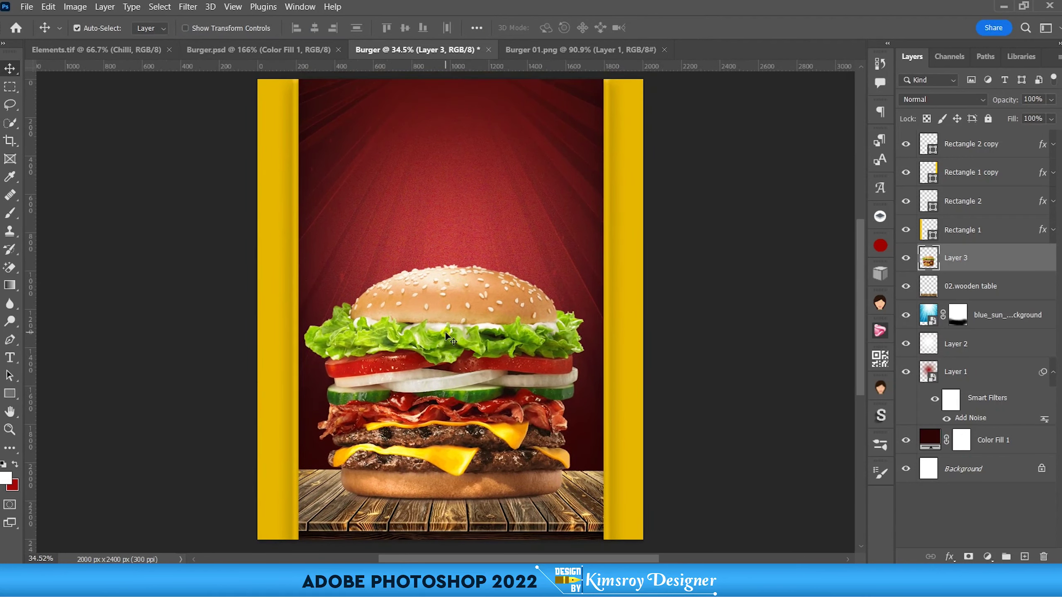
left_click_drag(445, 333, 445, 322)
Step: Lower the burger slightly onto the table and pick the standard Pen tool
scroll(416, 428, "up", 2)
scroll(417, 427, "up", 1)
scroll(308, 287, "up", 1)
scroll(334, 301, "up", 1)
scroll(361, 315, "up", 1)
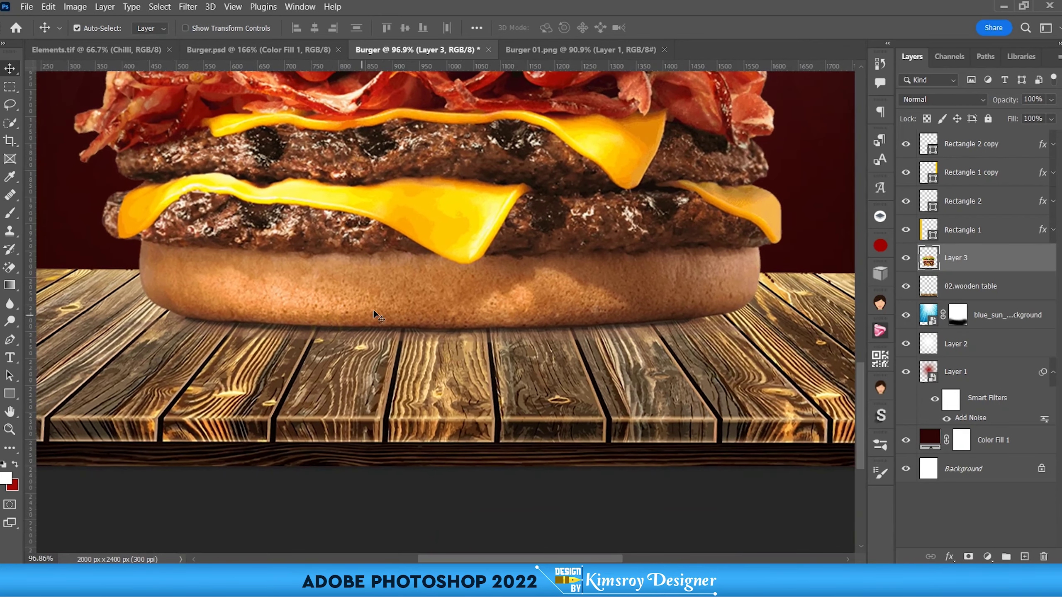
left_click_drag(361, 315, 390, 317)
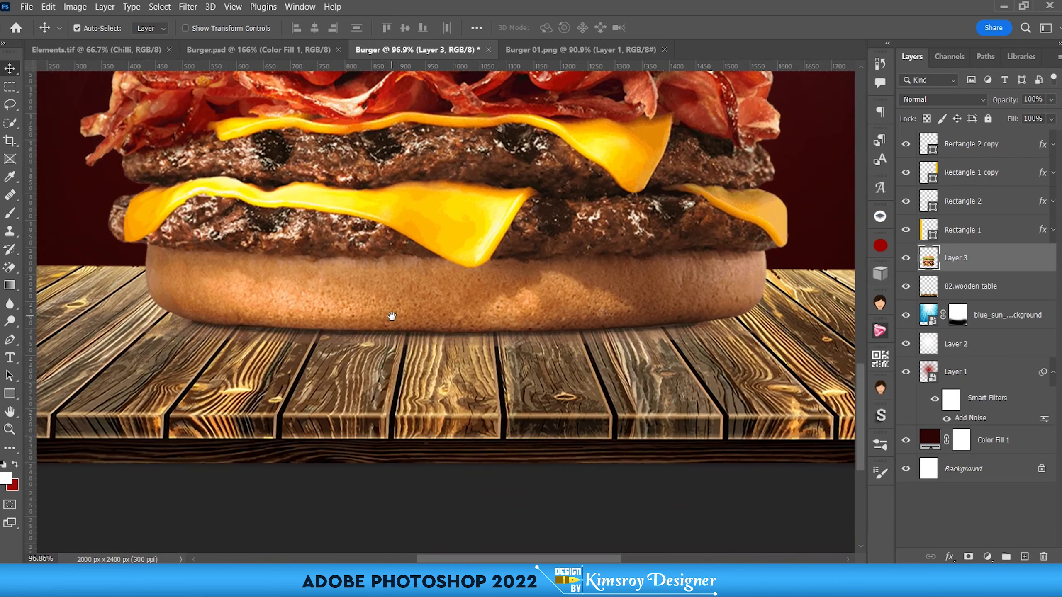
left_click_drag(391, 317, 394, 326)
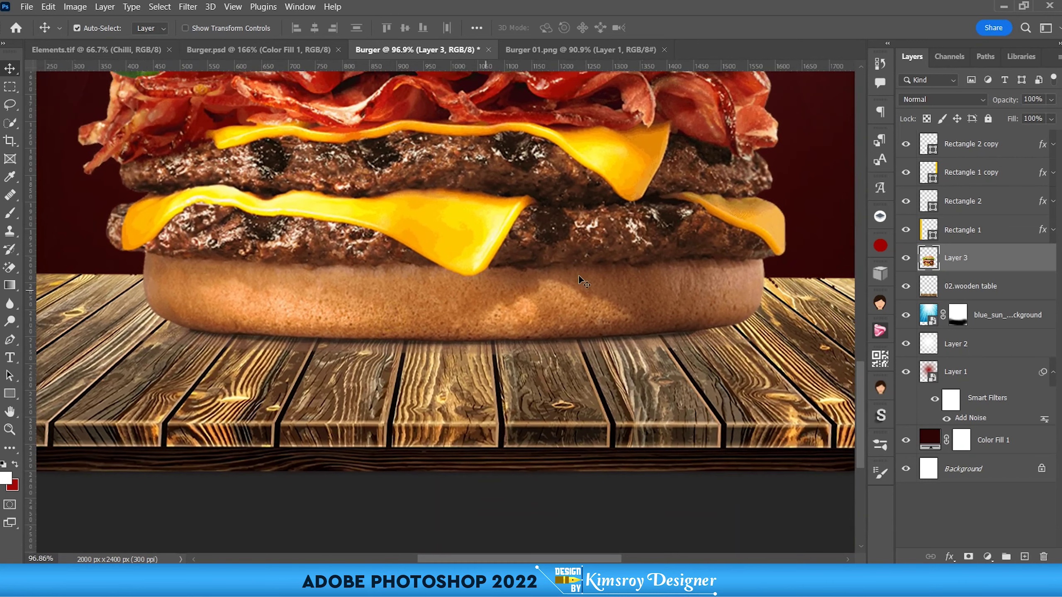
left_click(15, 336)
left_click(62, 339)
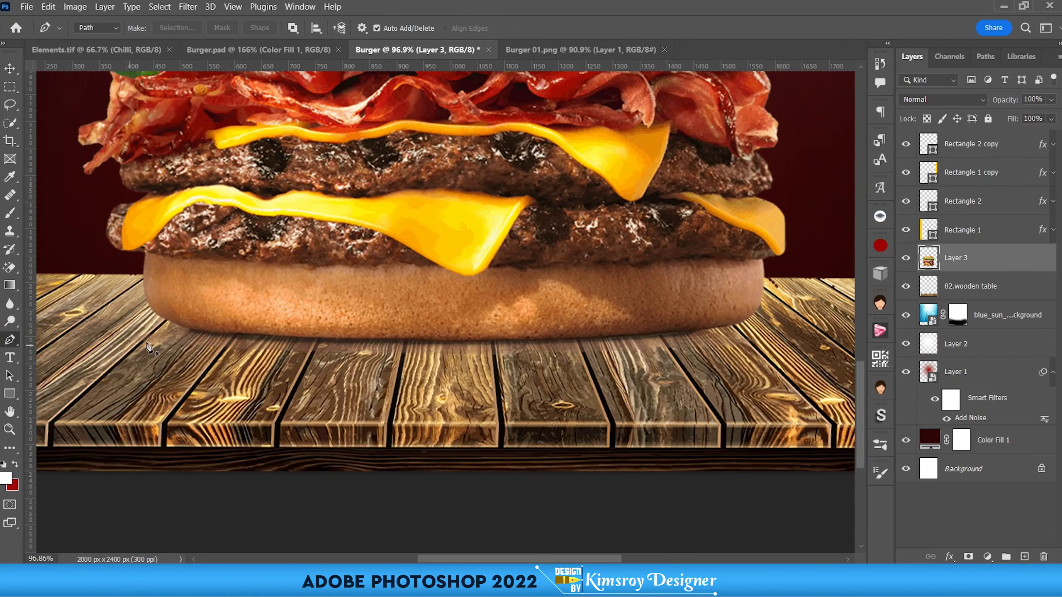
Step: Start a pen path beneath the bottom bun, curving its points along the bun's underside
left_click(169, 329)
left_click(743, 332)
scroll(538, 312, "up", 3)
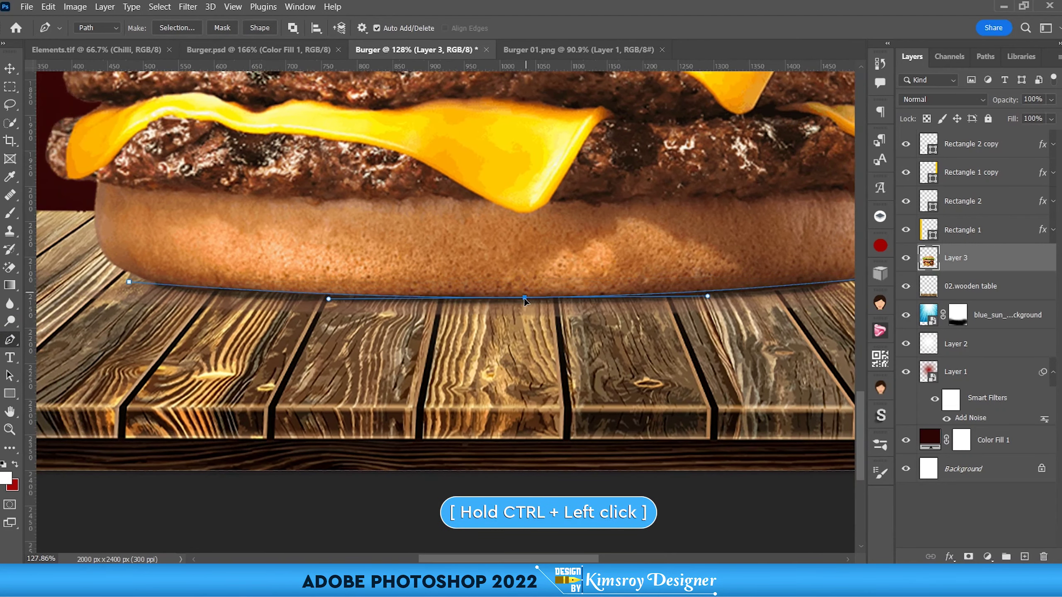
left_click_drag(180, 285, 366, 346)
scroll(366, 345, "up", 3)
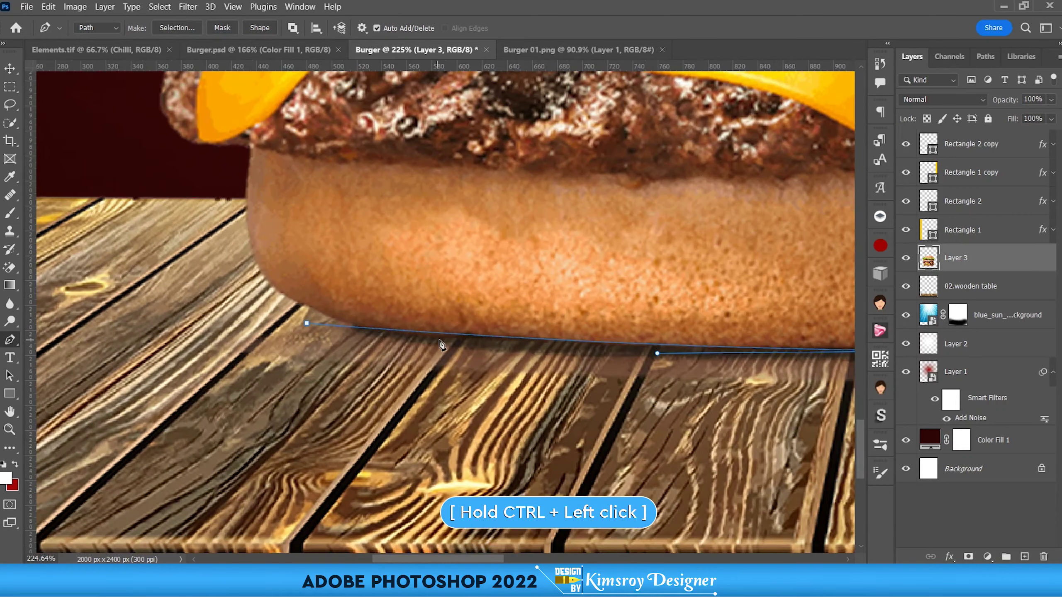
left_click_drag(307, 323, 305, 319)
left_click(440, 331)
left_click_drag(455, 338, 461, 343)
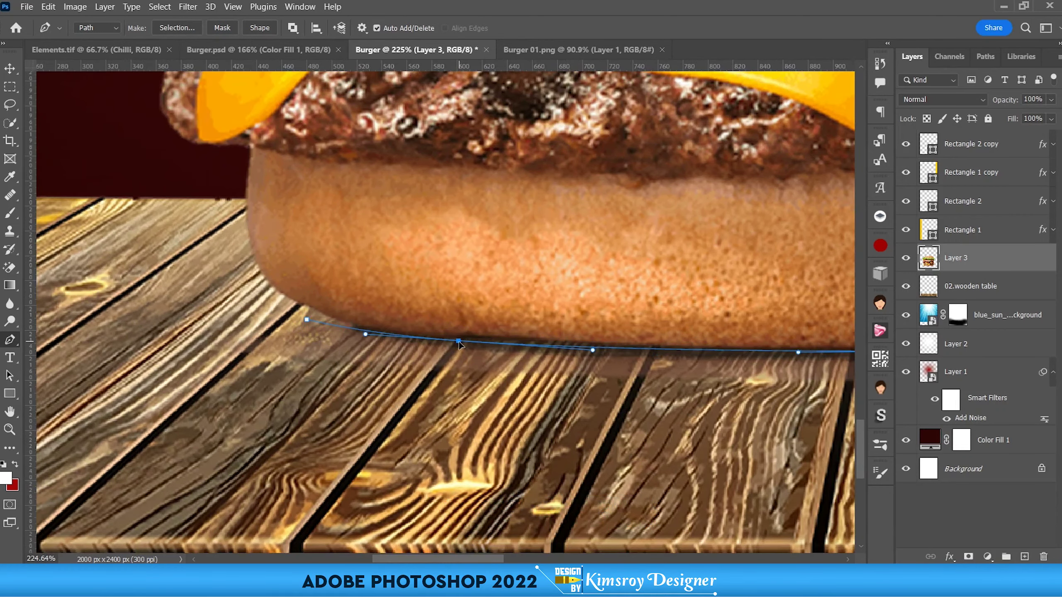
scroll(466, 348, "down", 3)
scroll(585, 334, "up", 1)
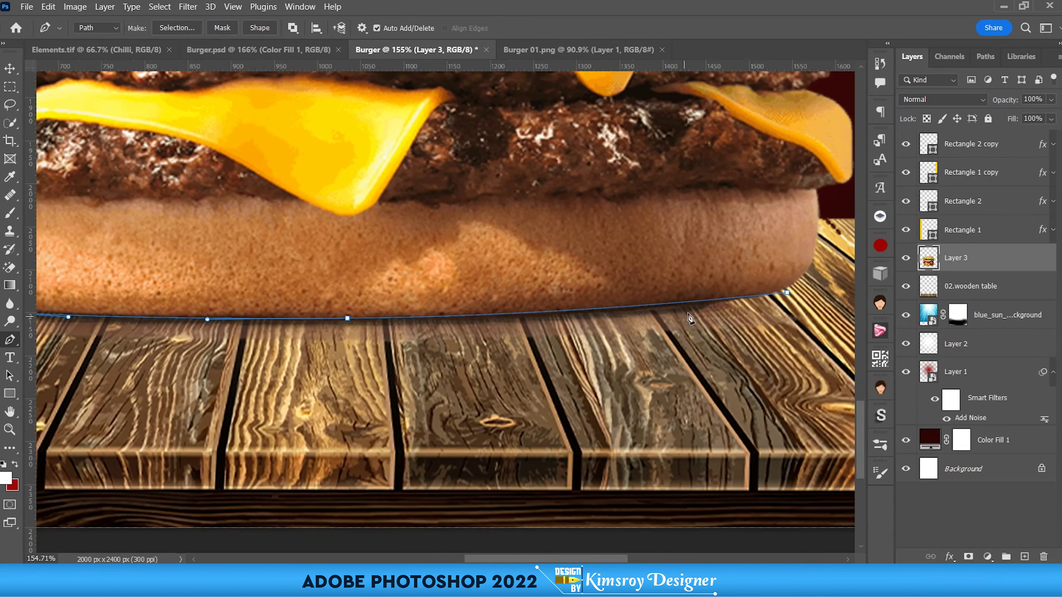
scroll(689, 318, "up", 3)
left_click(586, 308)
left_click_drag(587, 308, 590, 316)
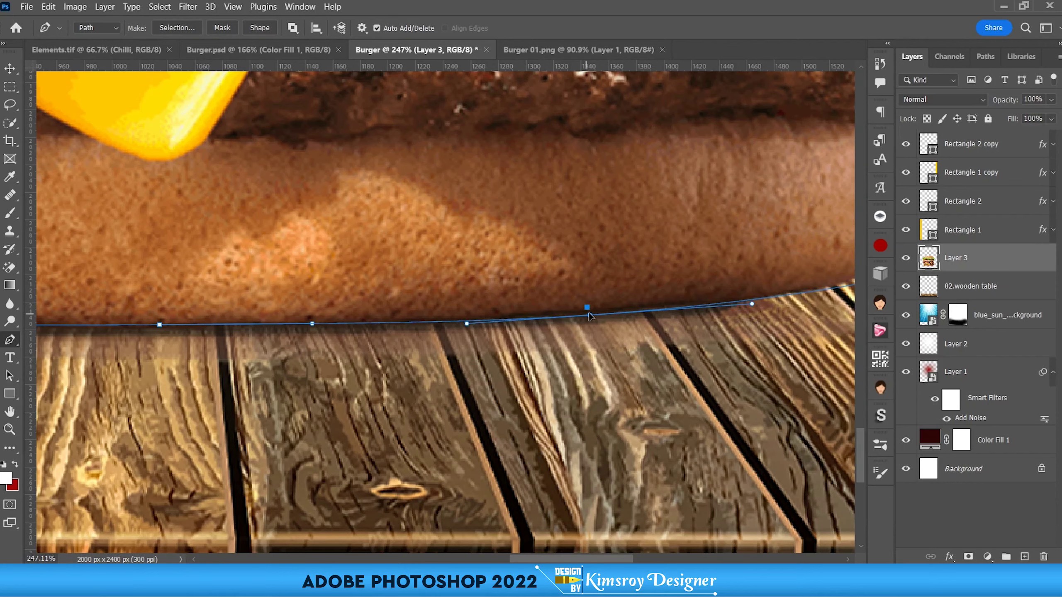
scroll(528, 389, "down", 3)
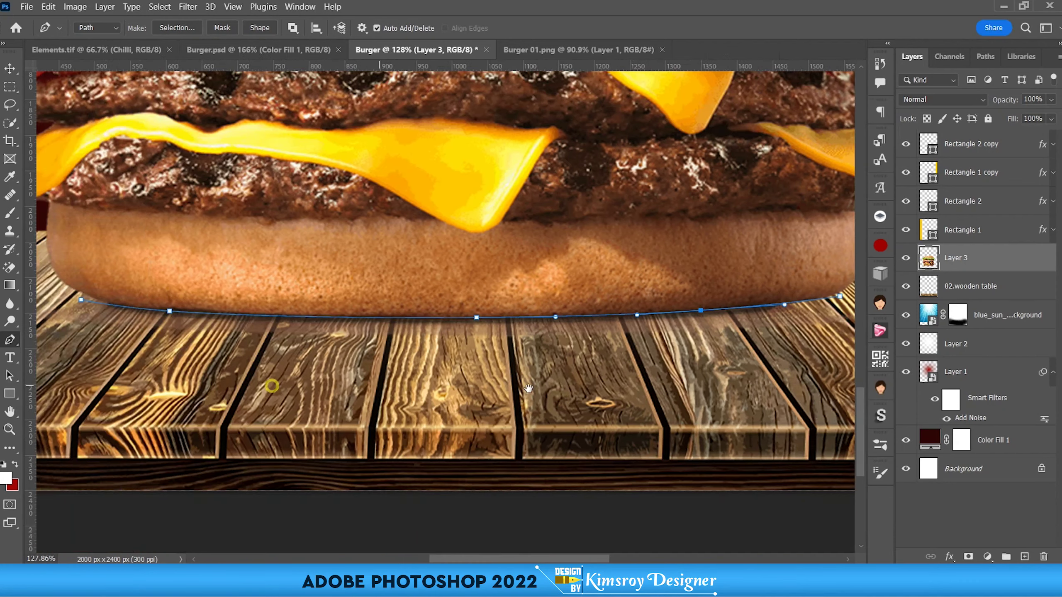
scroll(382, 294, "up", 3)
scroll(382, 295, "up", 2)
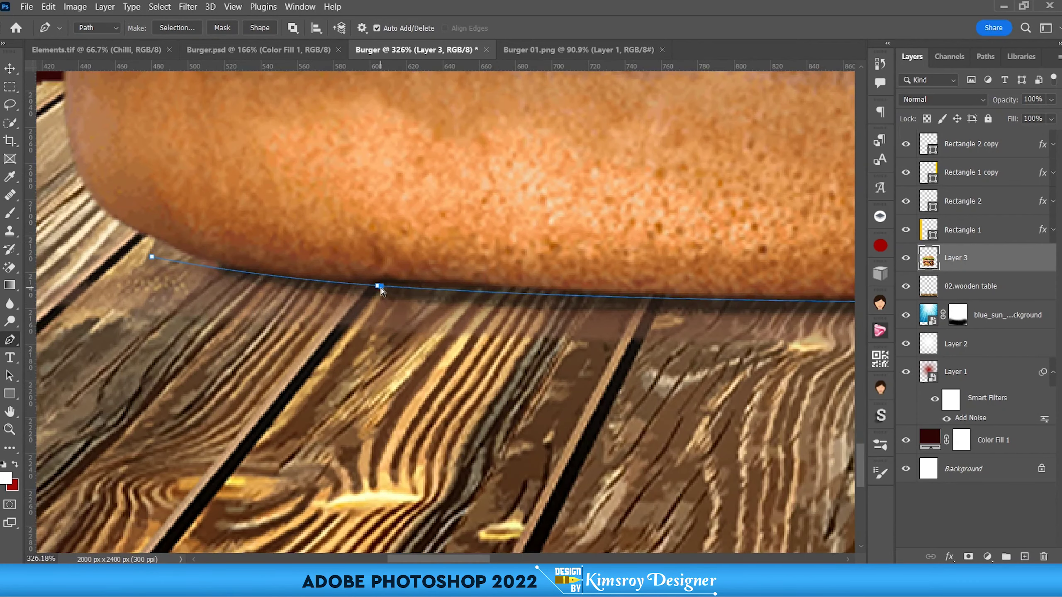
Step: Close the path back across the tabletop and load it as a selection
left_click(378, 287)
left_click_drag(380, 289, 384, 290)
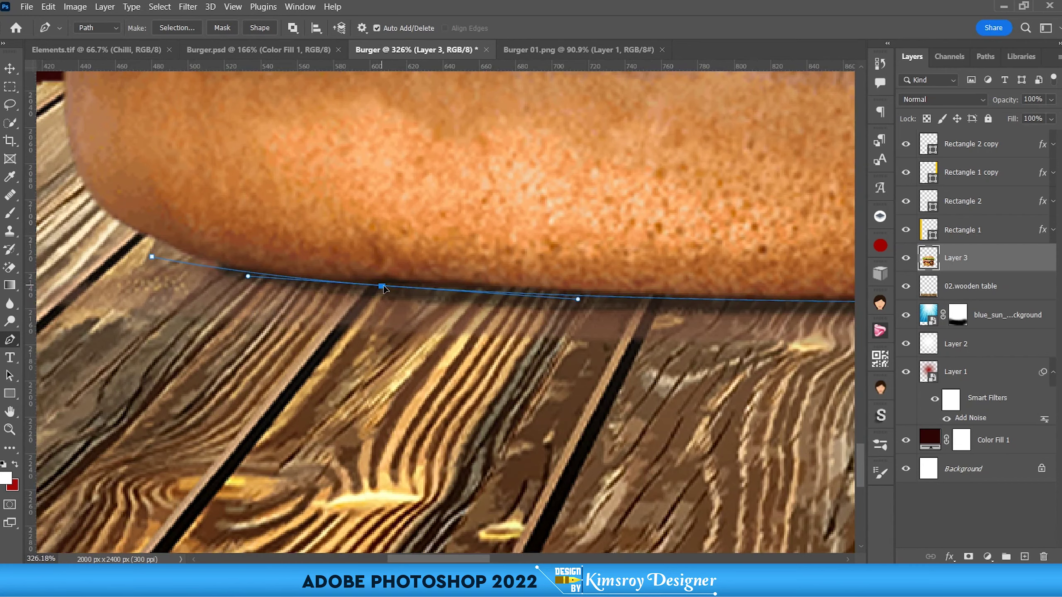
scroll(391, 291, "down", 3)
scroll(559, 377, "down", 1)
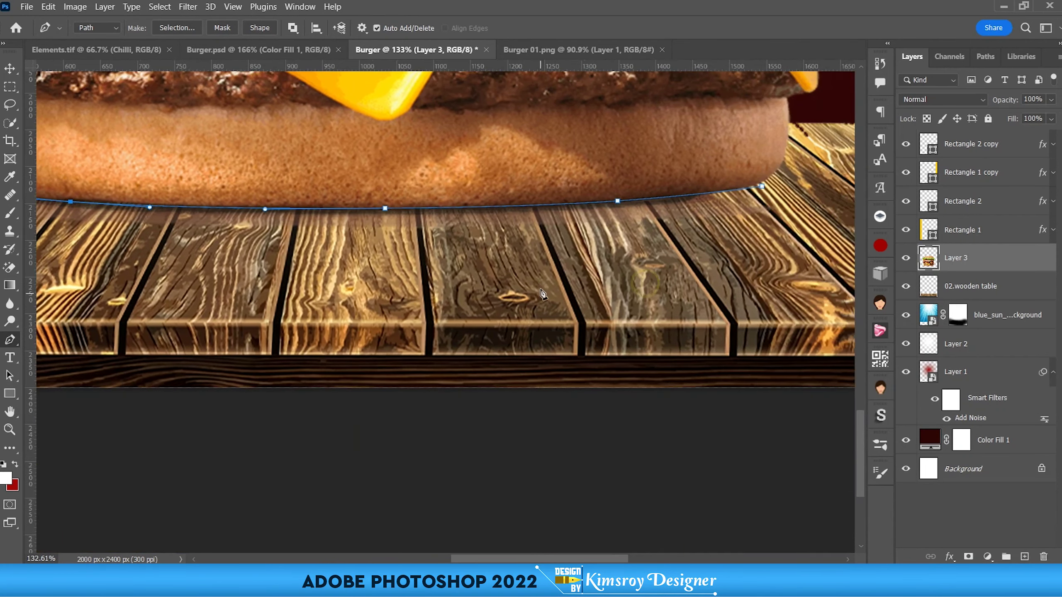
scroll(542, 294, "down", 1)
left_click(758, 226)
left_click_drag(575, 295, 595, 293)
left_click_drag(285, 255, 491, 258)
left_click_drag(209, 250, 220, 235)
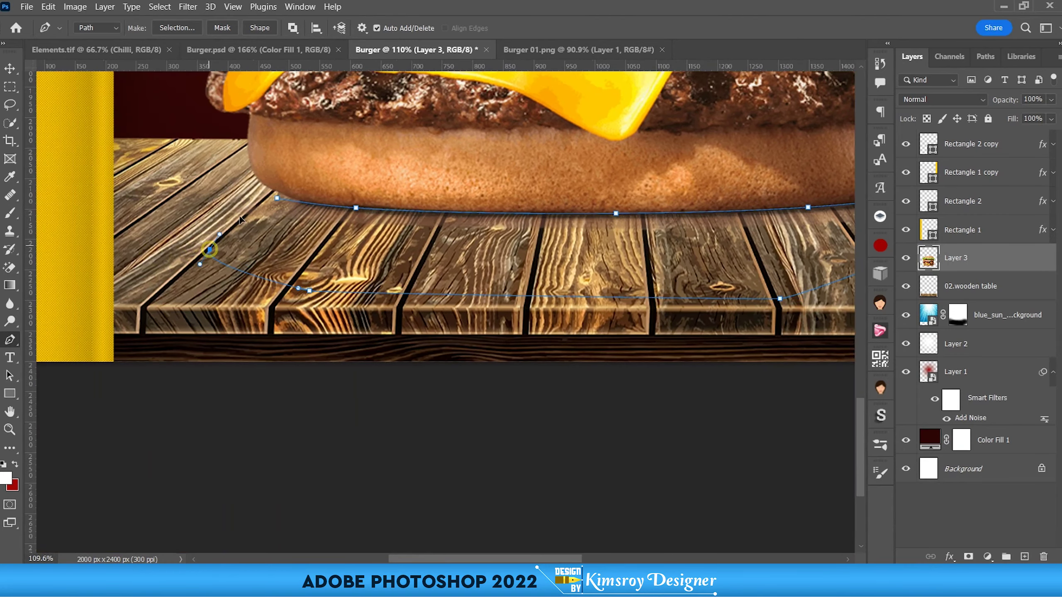
left_click(277, 199)
key("ctrl+Return")
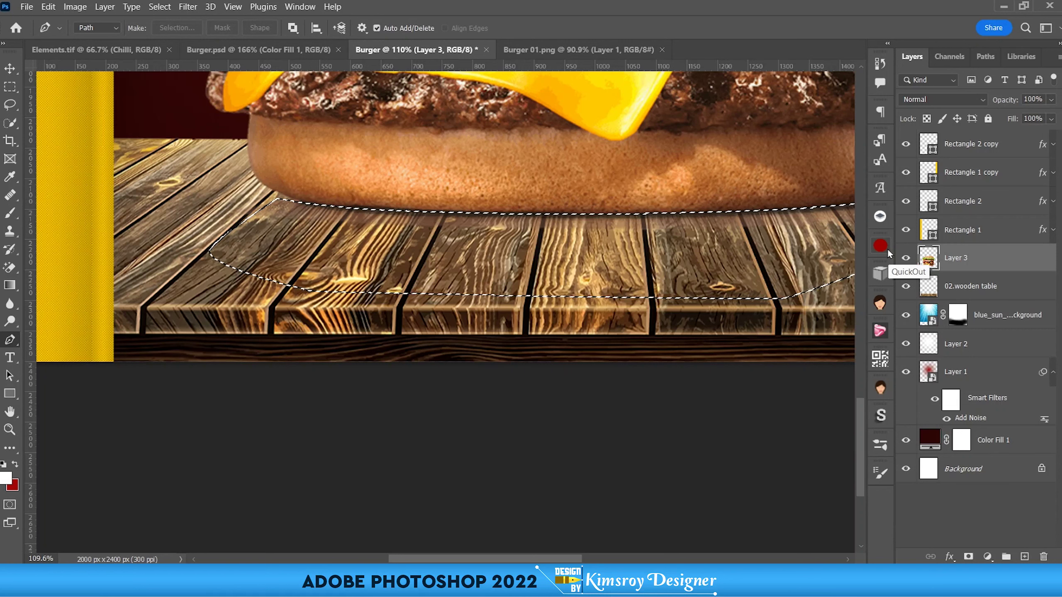
Step: Deselect, switch to the Move tool, and make the 02.wooden table layer active
key("ctrl+d")
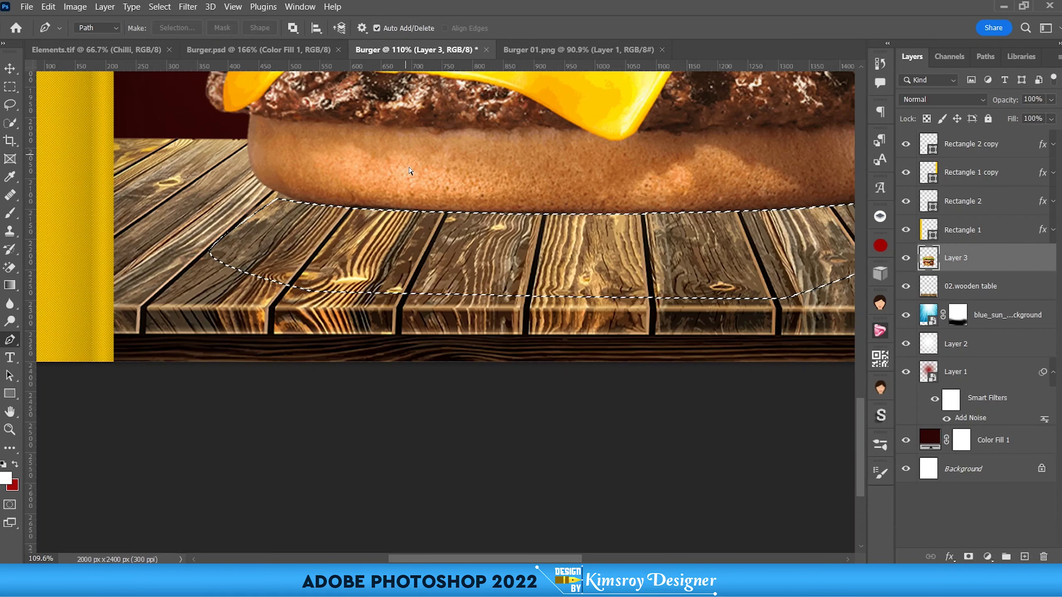
scroll(434, 213, "down", 5)
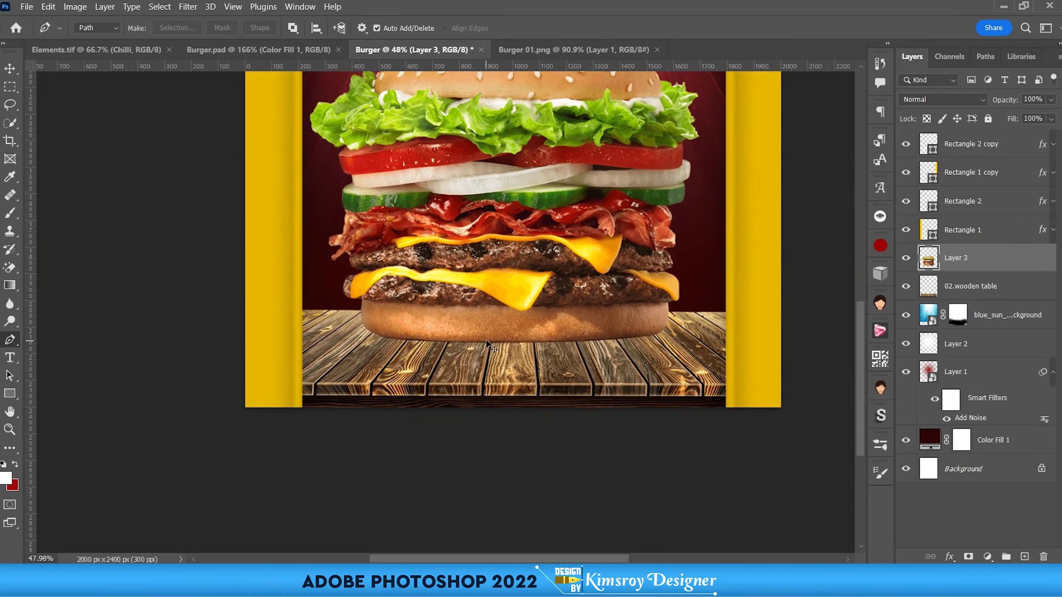
key("v")
scroll(493, 326, "down", 3)
scroll(500, 326, "up", 1)
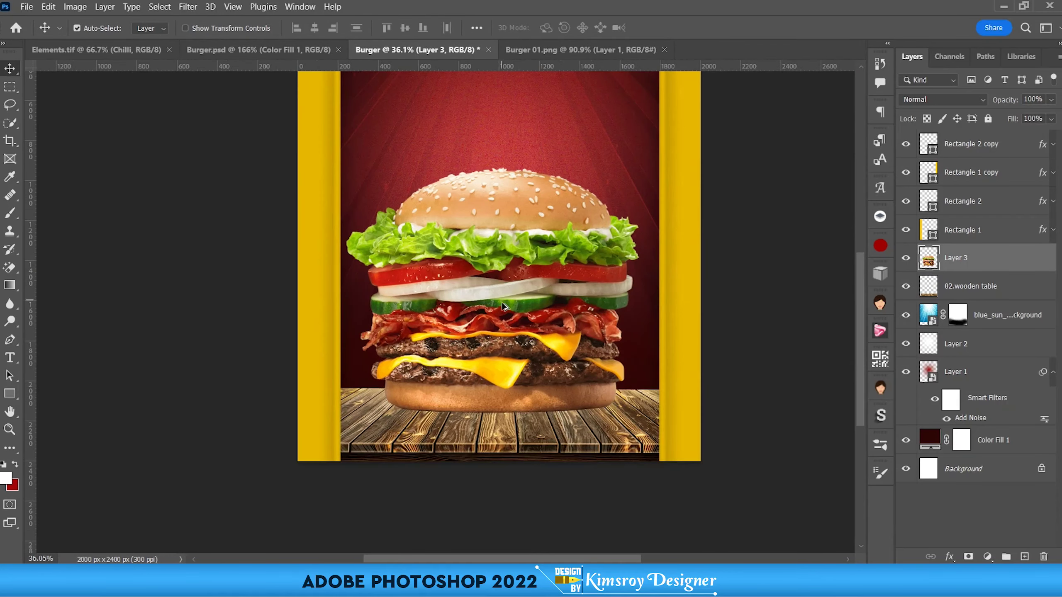
scroll(497, 328, "up", 1)
left_click_drag(500, 329, 503, 303)
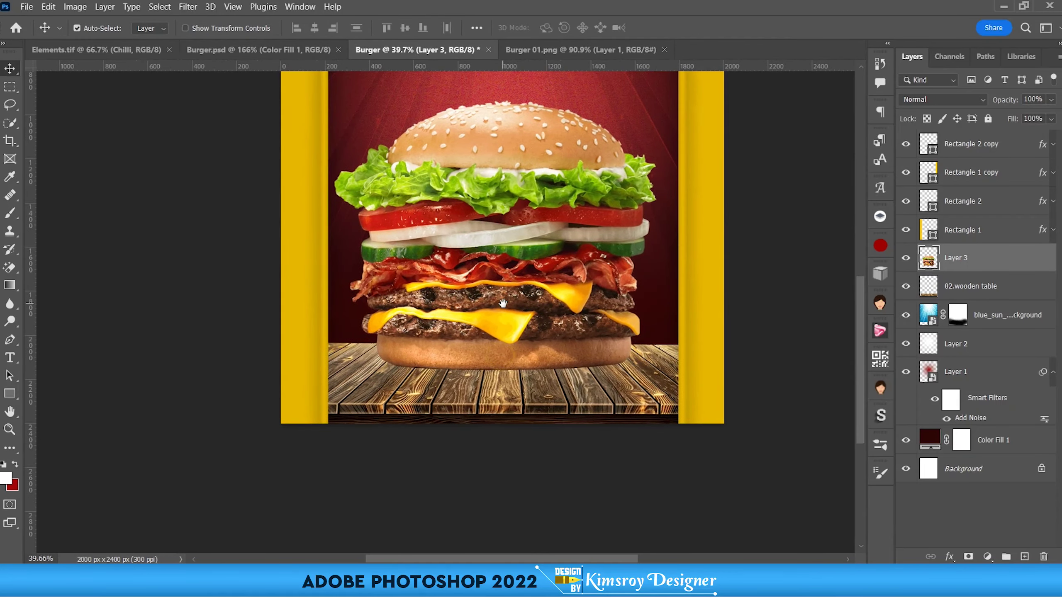
left_click(559, 402)
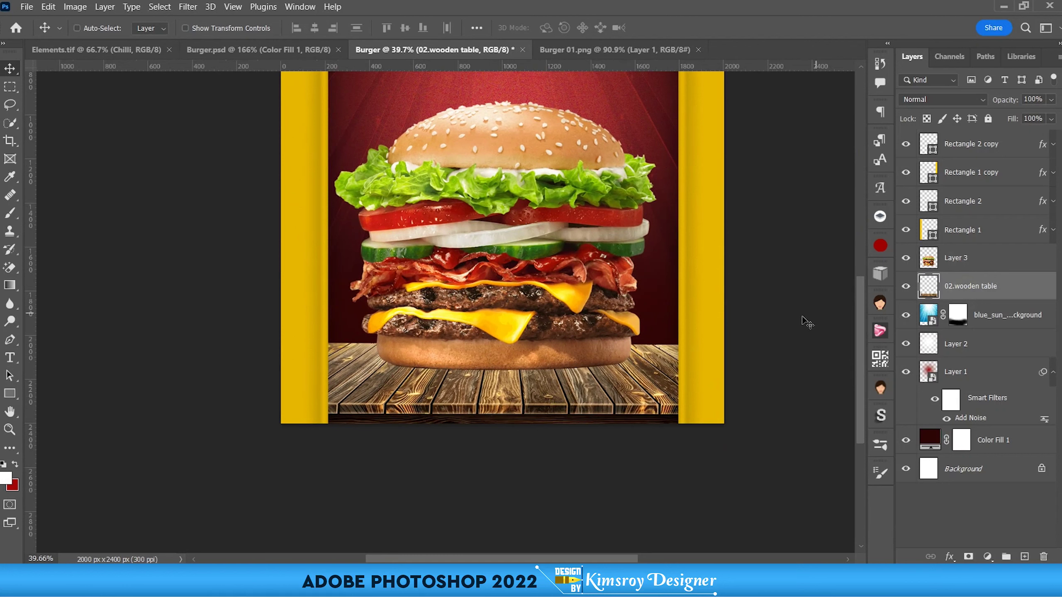
Step: Distort the wooden table: raise both top corners, stretch the bottom edge down, and commit
key("ctrl+t")
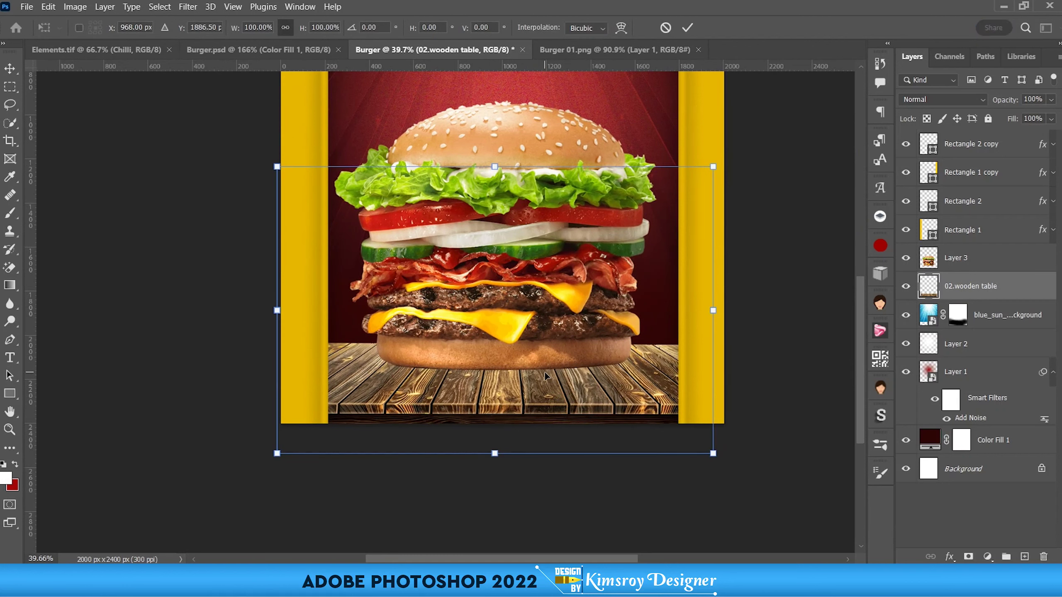
right_click(544, 372)
left_click(571, 142)
scroll(643, 219, "down", 2)
left_click_drag(695, 181, 686, 135)
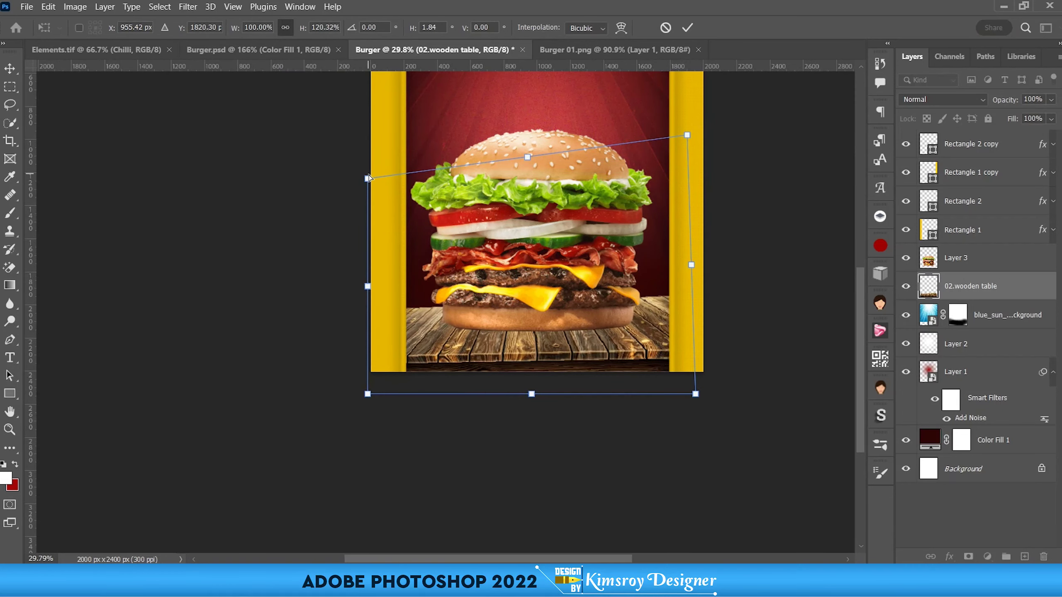
left_click_drag(369, 179, 380, 141)
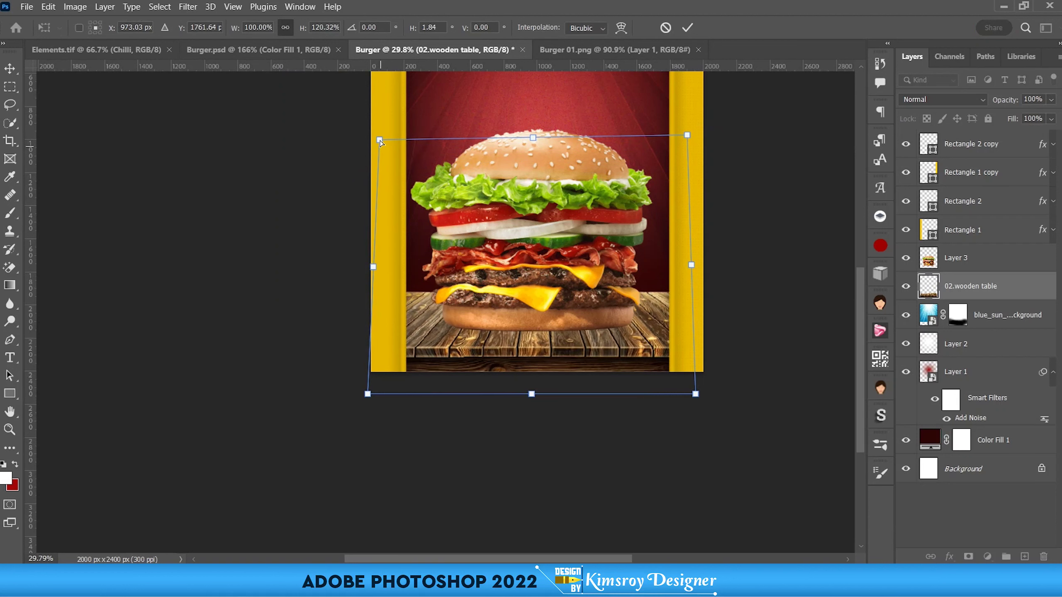
left_click_drag(689, 138, 689, 127)
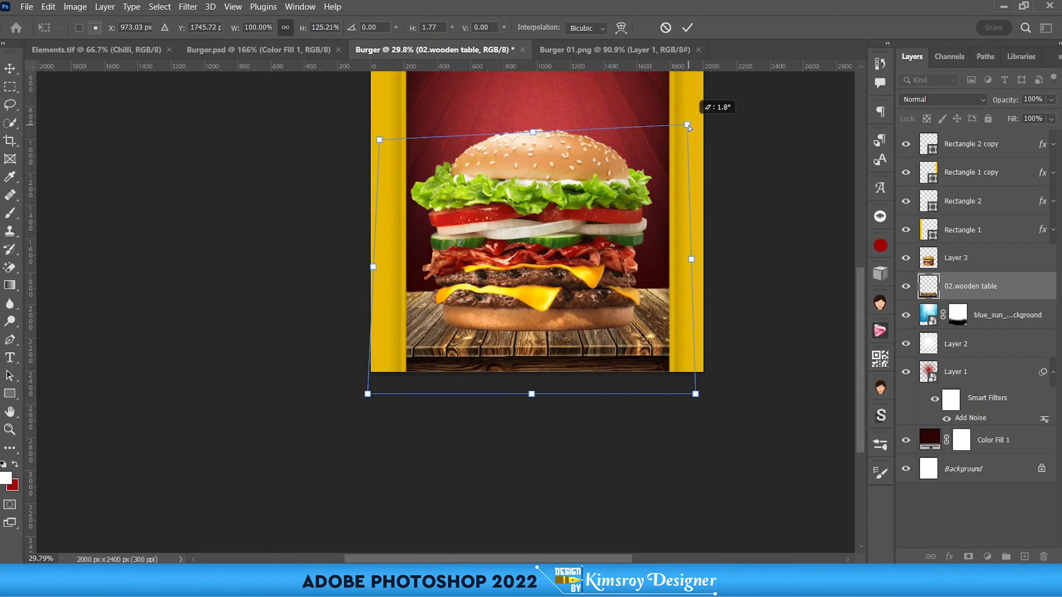
left_click_drag(530, 394, 532, 404)
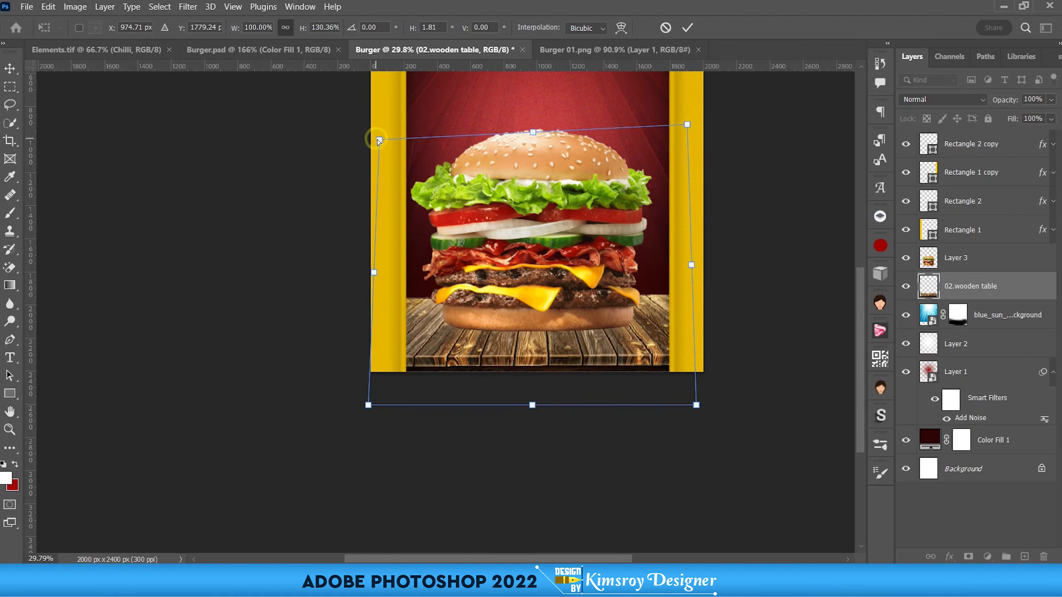
left_click_drag(379, 141, 385, 131)
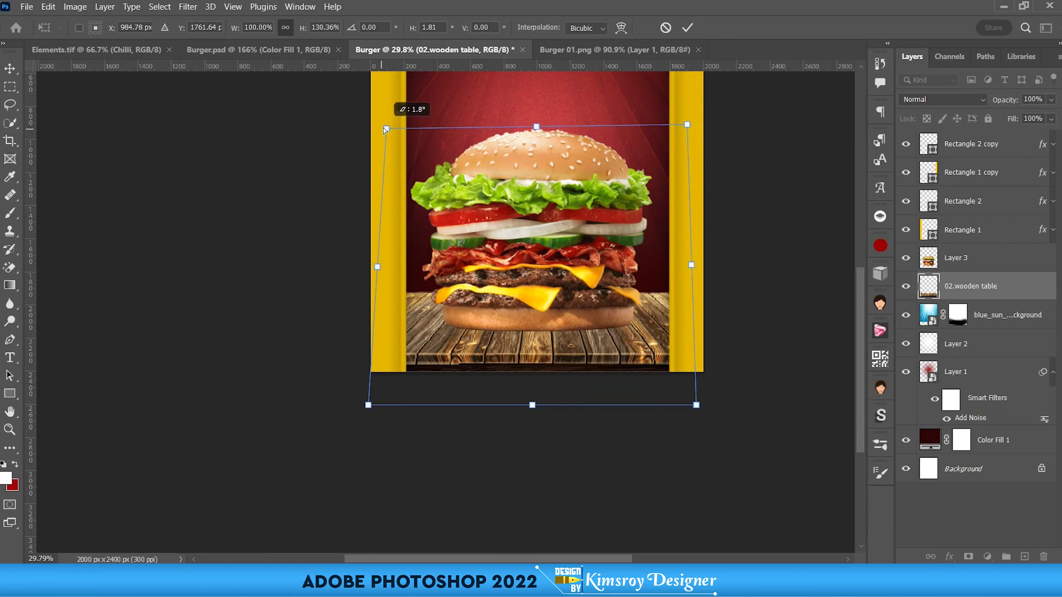
left_click(683, 28)
scroll(514, 351, "up", 1)
scroll(514, 353, "up", 1)
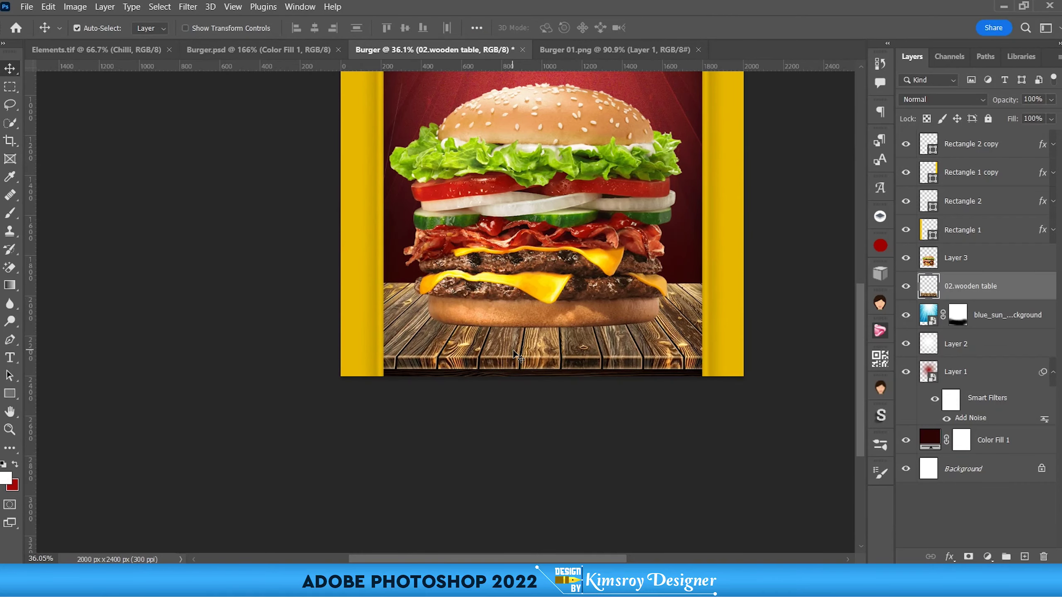
Step: Select the Layer 3 burger and nudge it up with the Up arrow
scroll(508, 335, "down", 1)
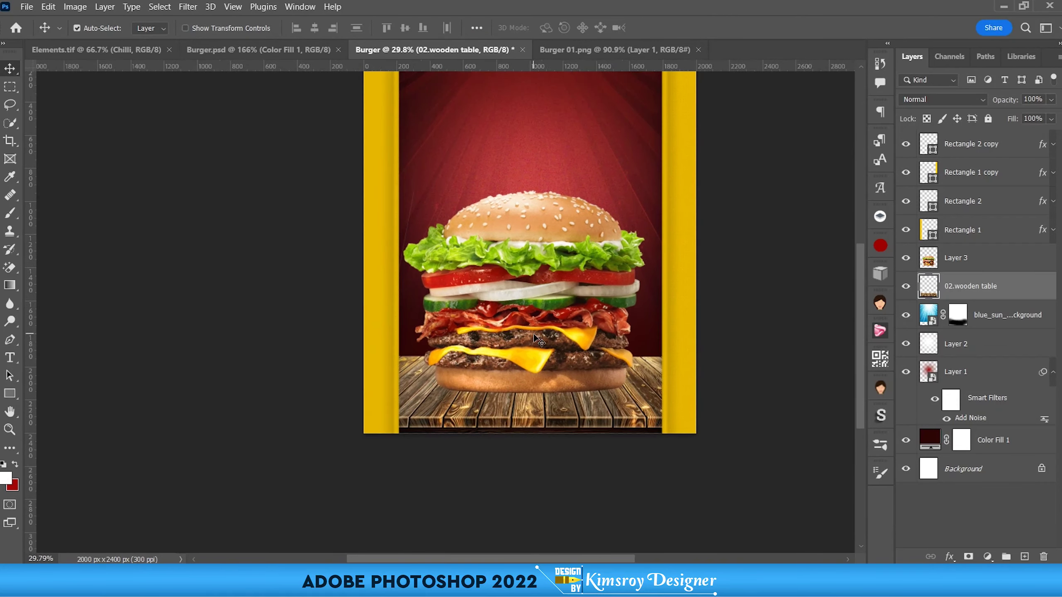
scroll(533, 333, "up", 2)
scroll(530, 338, "down", 1)
scroll(514, 340, "down", 1)
scroll(499, 341, "down", 2)
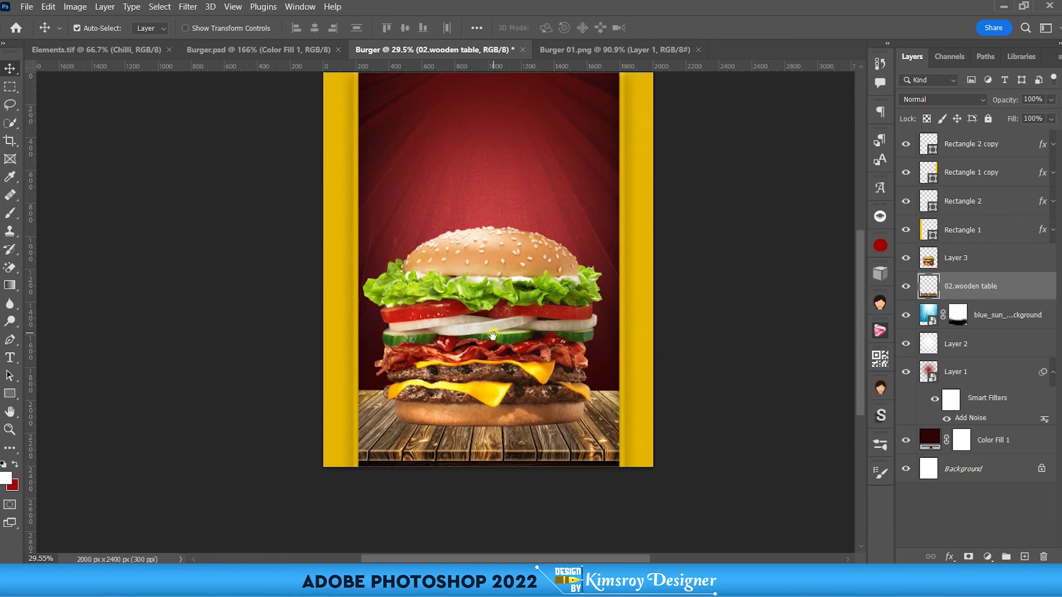
left_click(492, 342)
key("Up")
key("Up")
key("Up")
key("Up")
key("Up")
key("Up")
key("Up")
key("Up")
key("Up")
key("Up")
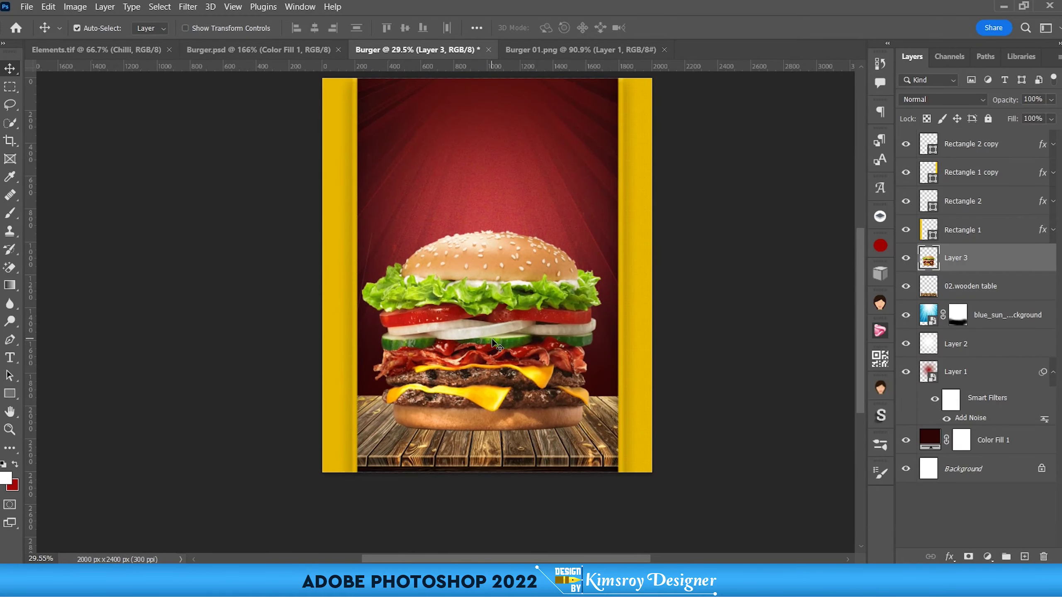
Step: Pan the poster view and make Layer 1, the red backdrop, active
scroll(498, 345, "up", 2)
scroll(503, 307, "down", 2)
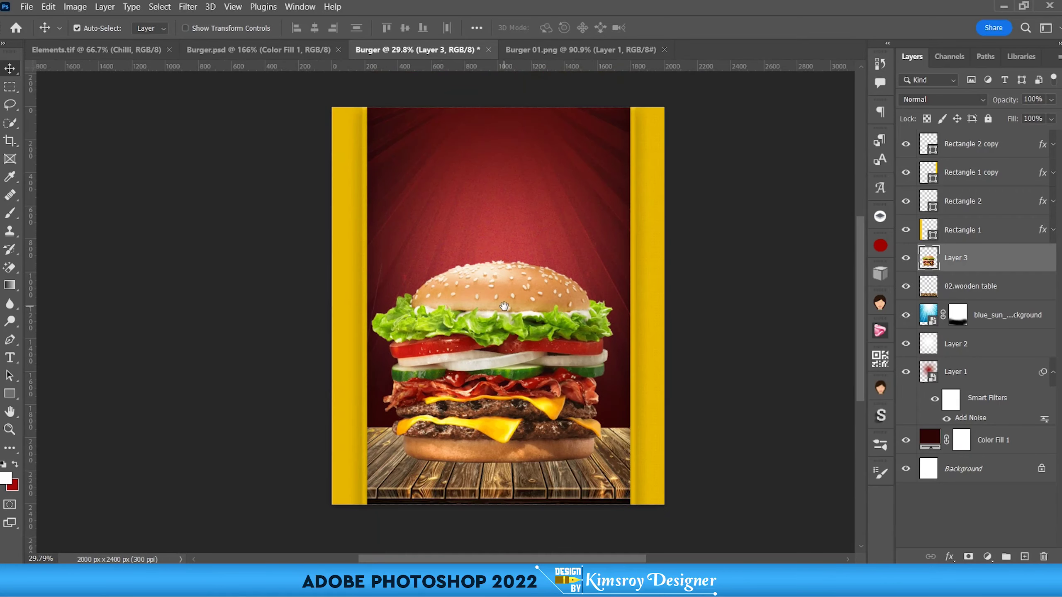
left_click_drag(504, 306, 503, 325)
scroll(502, 324, "down", 1)
scroll(503, 324, "up", 2)
scroll(502, 324, "down", 1)
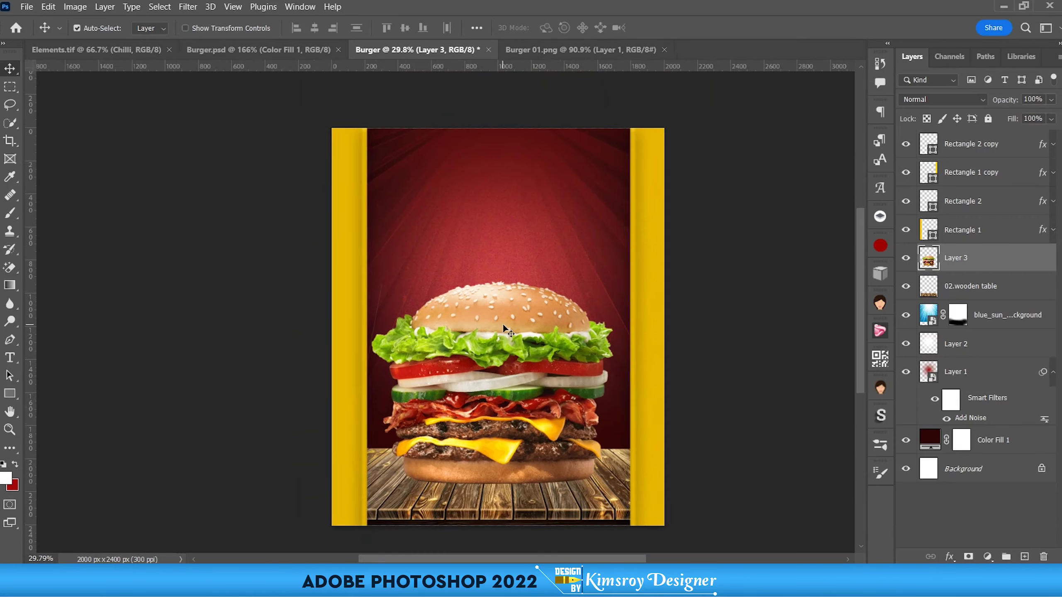
left_click(924, 368)
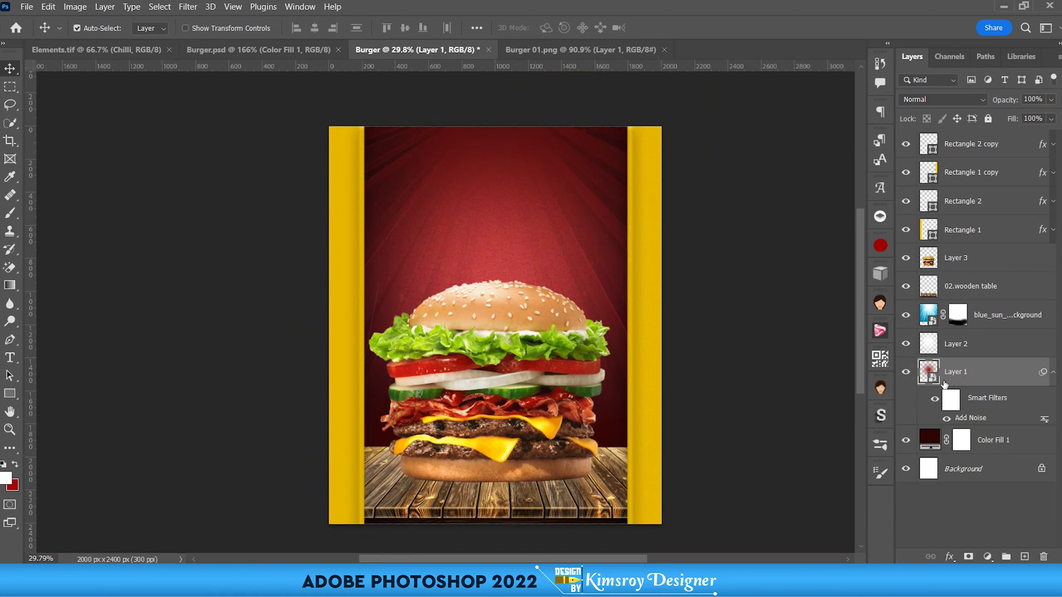
Step: Set the foreground to the tomato's red (cb1c13) and choose the Brush at 50% opacity
left_click(7, 477)
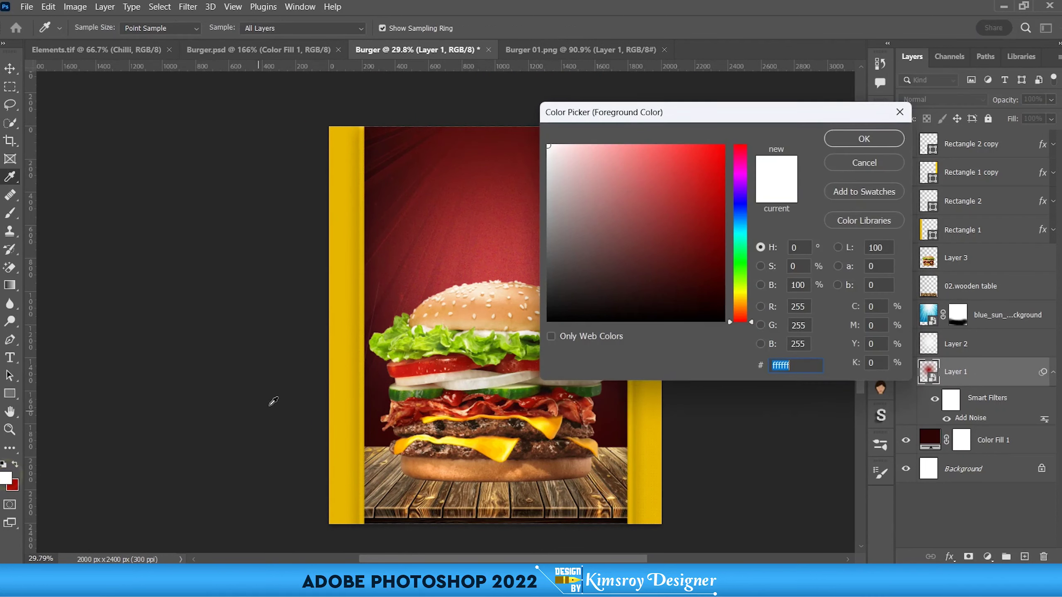
left_click(414, 365)
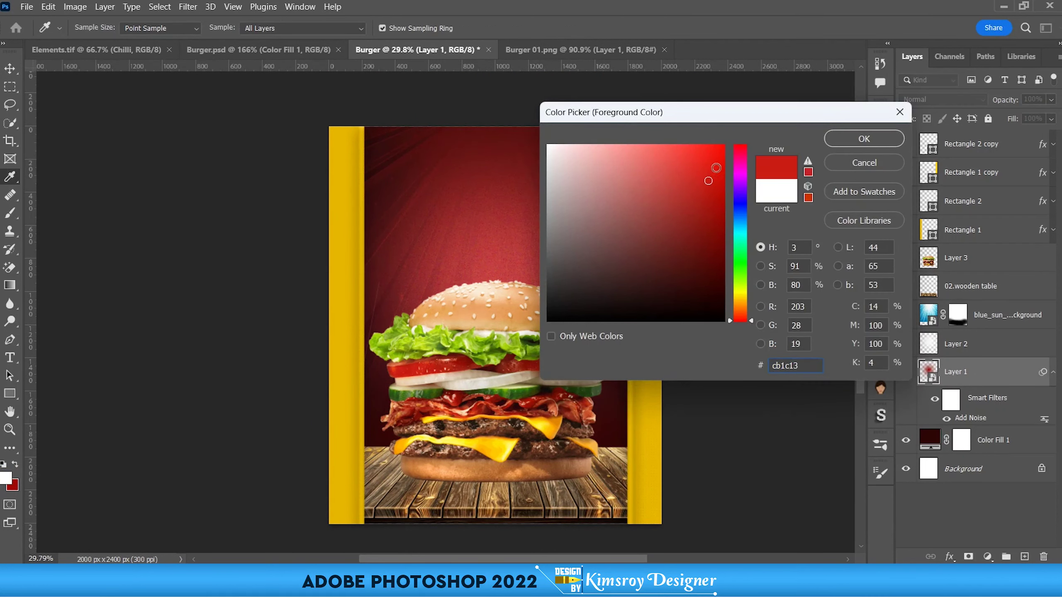
left_click(860, 143)
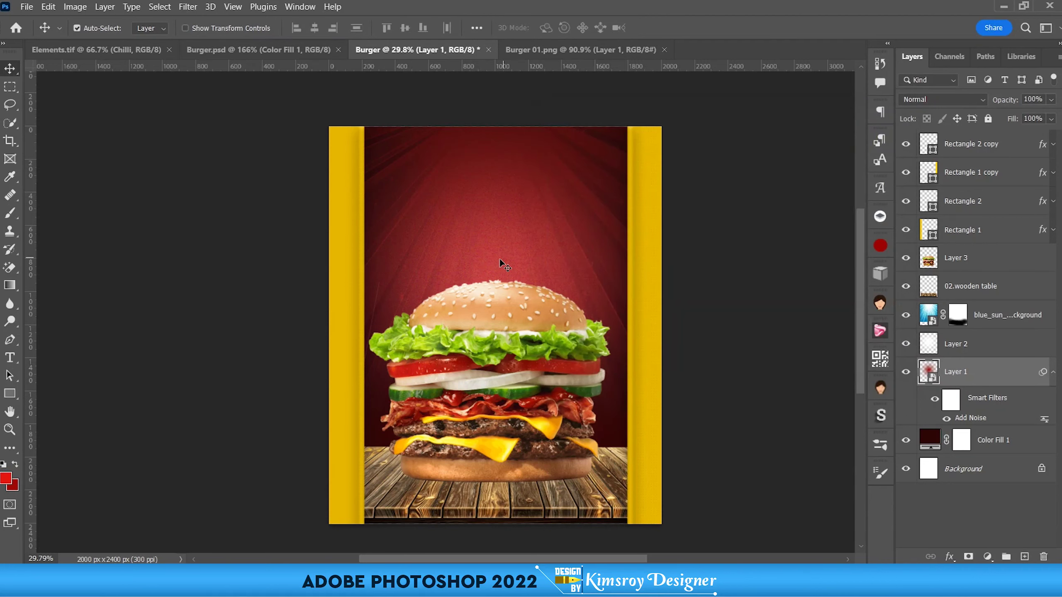
left_click(12, 215)
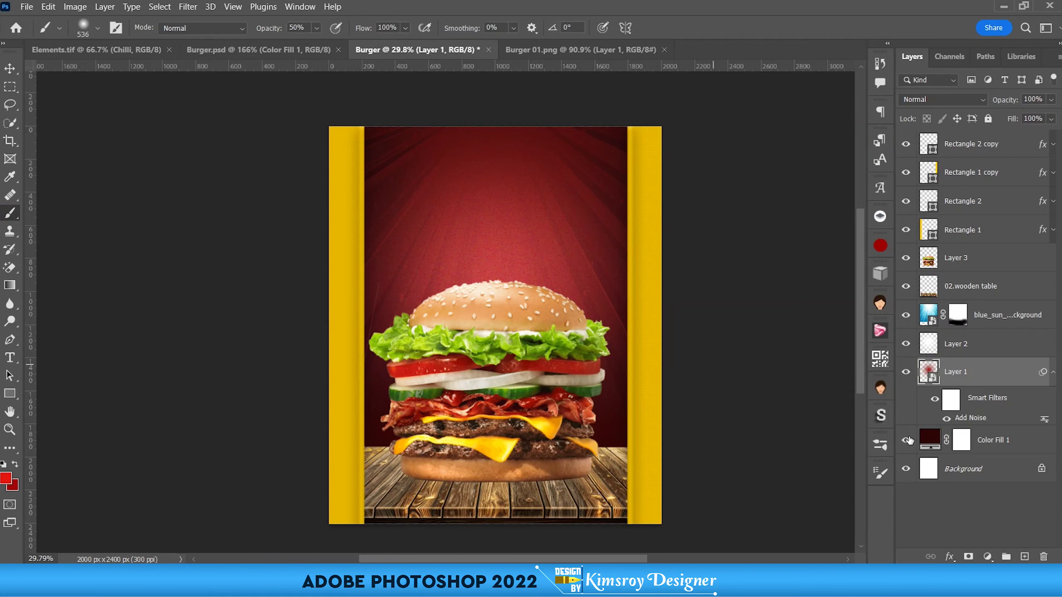
Step: On new Layer 4, paint a soft red glow above the burger with a ~1959 px soft brush
left_click(1025, 556)
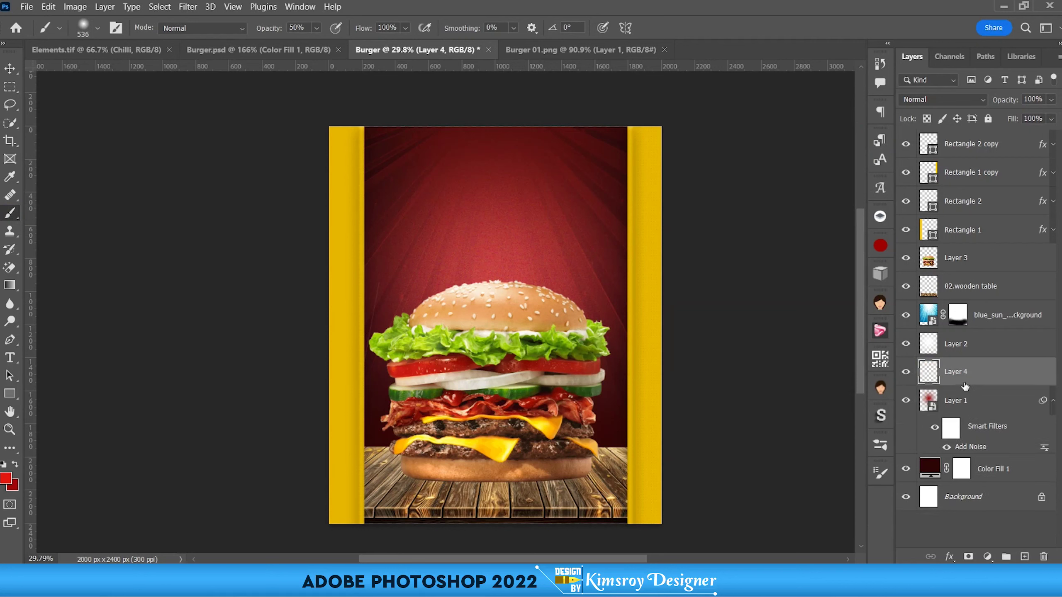
left_click(1053, 401)
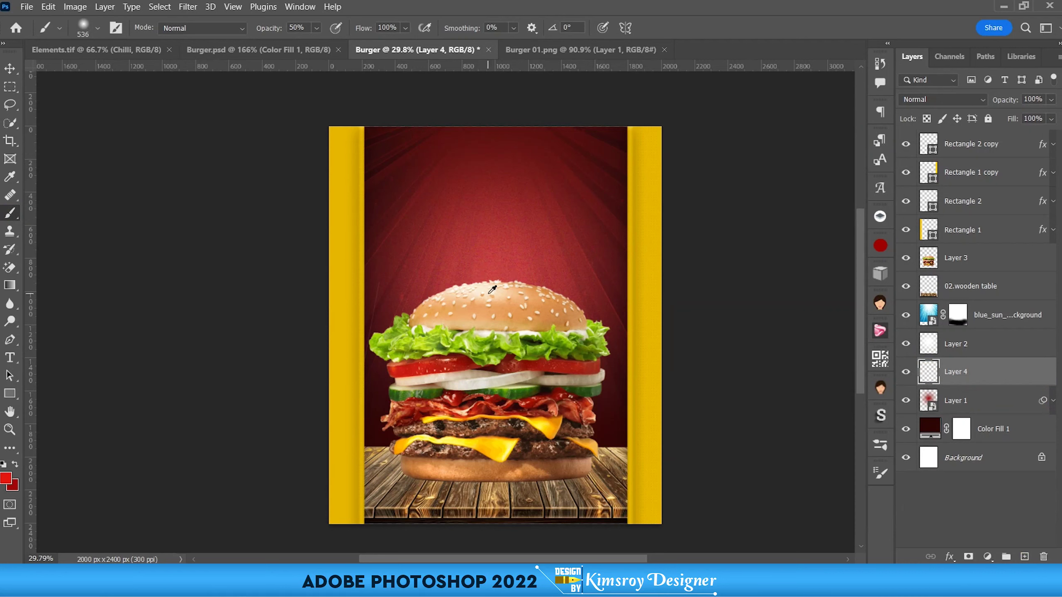
left_click_drag(488, 293, 601, 264)
left_click_drag(508, 294, 539, 286)
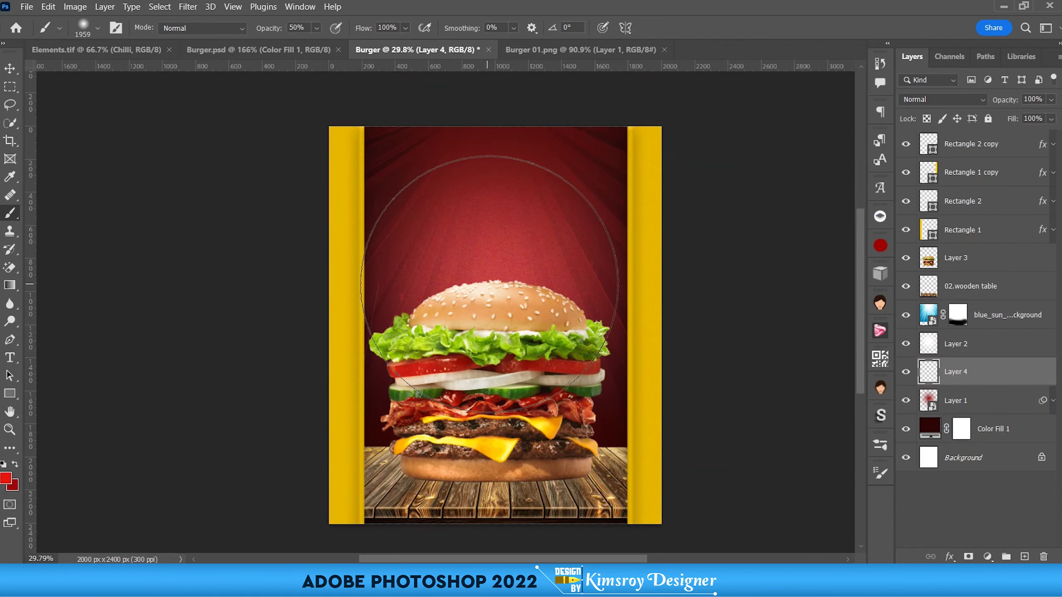
left_click(492, 314)
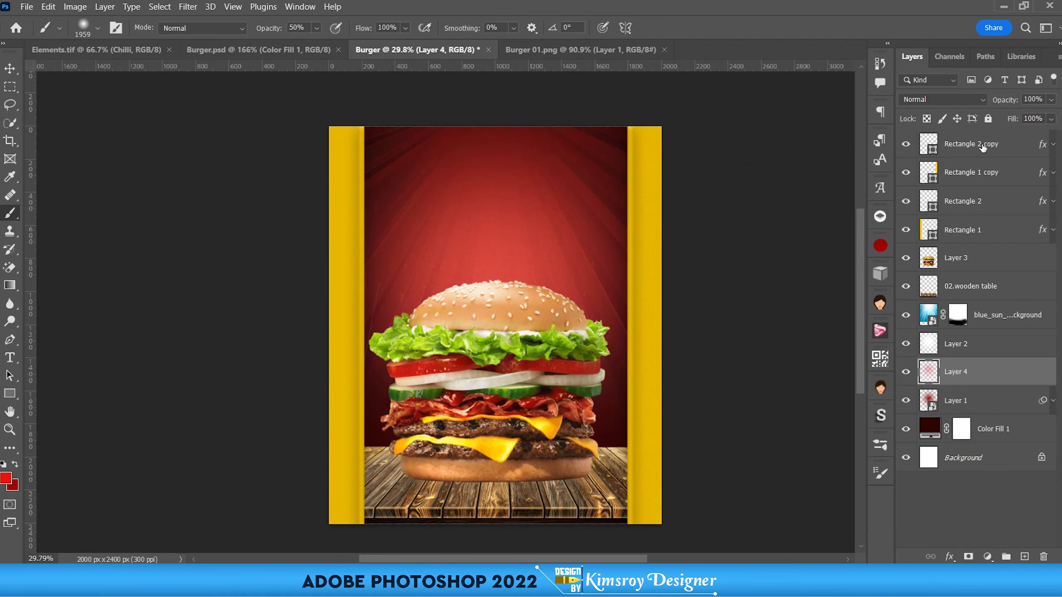
Step: Extend the glow and bring up the Color Fill 1 background colour for editing
left_click_drag(577, 316, 588, 330)
left_click_drag(521, 404, 531, 360)
double_click(931, 433)
left_click_drag(670, 117, 712, 129)
Step: Brighten the background fill colour to about #470202 and confirm it
left_click(757, 290)
left_click(760, 280)
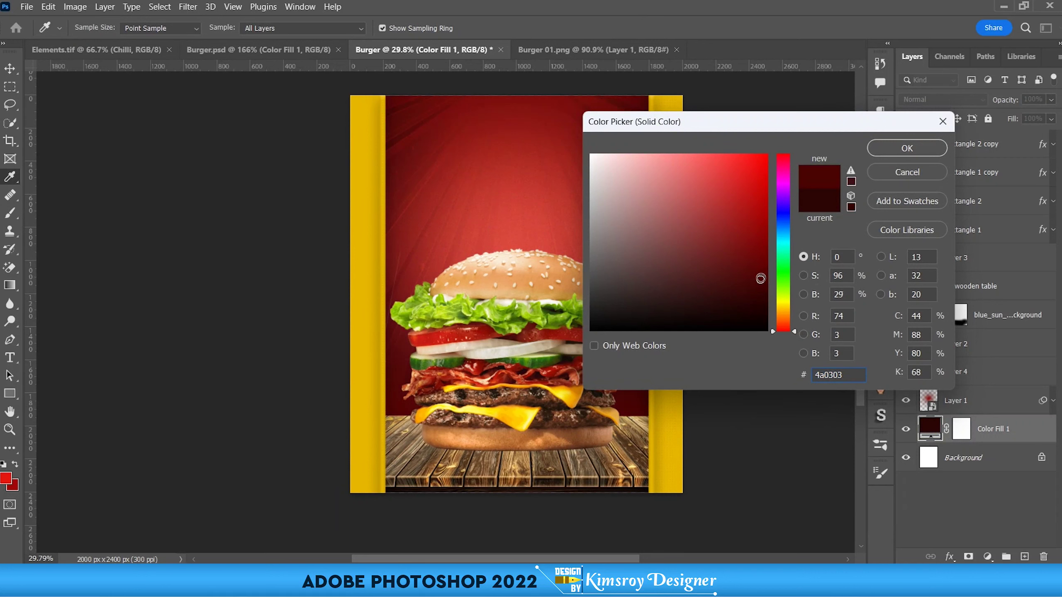
left_click(761, 270)
left_click(758, 284)
left_click(757, 281)
left_click(762, 281)
left_click(891, 146)
Step: Select the burger layer, Layer 3, and add a new empty layer beneath it
key("b")
scroll(390, 259, "up", 3)
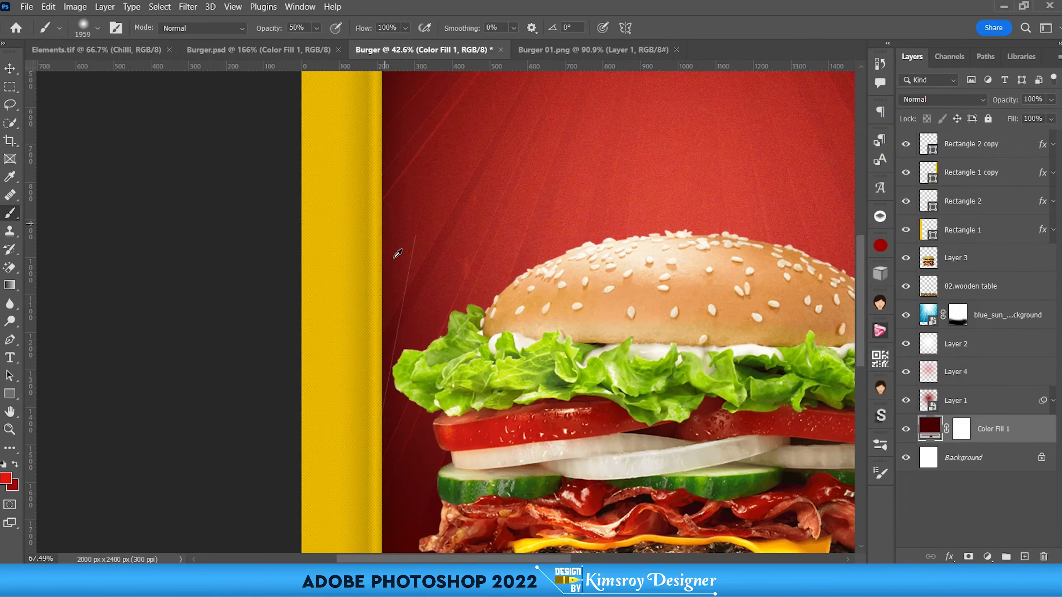
scroll(397, 252, "down", 3)
scroll(397, 253, "down", 2)
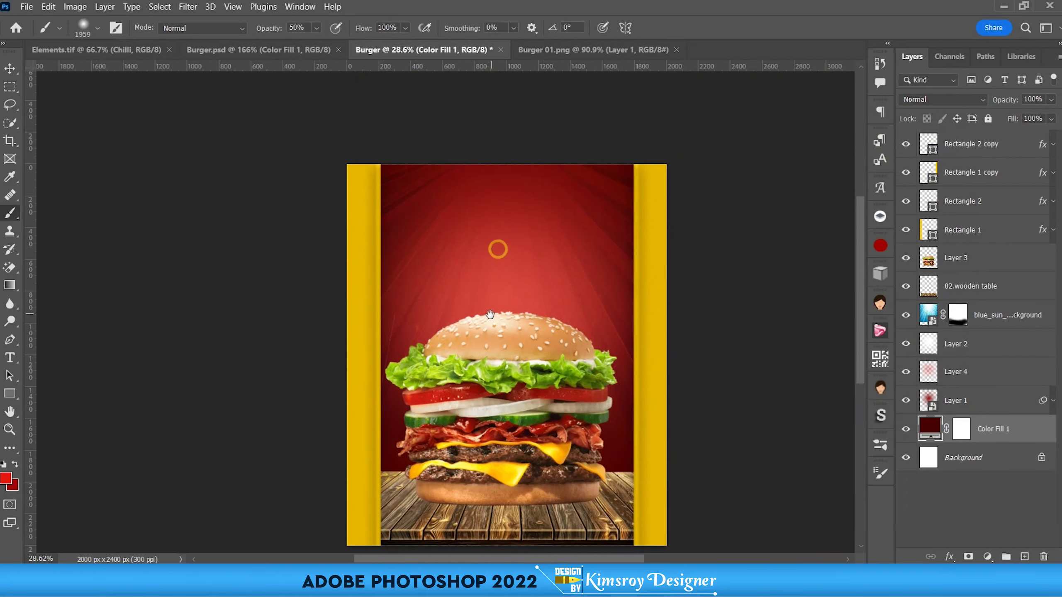
scroll(489, 313, "up", 1)
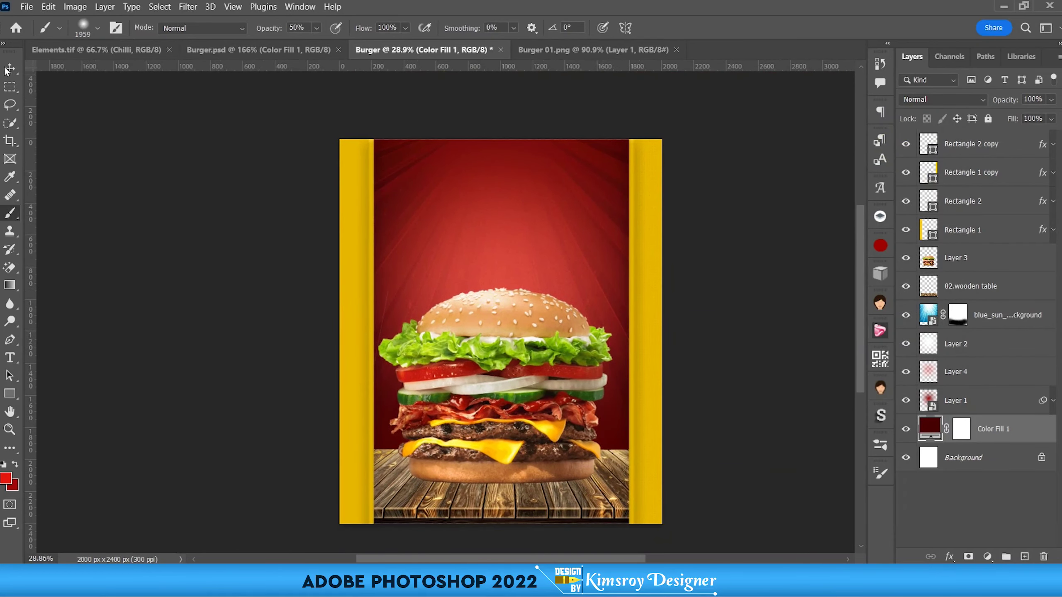
left_click(9, 69)
scroll(439, 426, "up", 2)
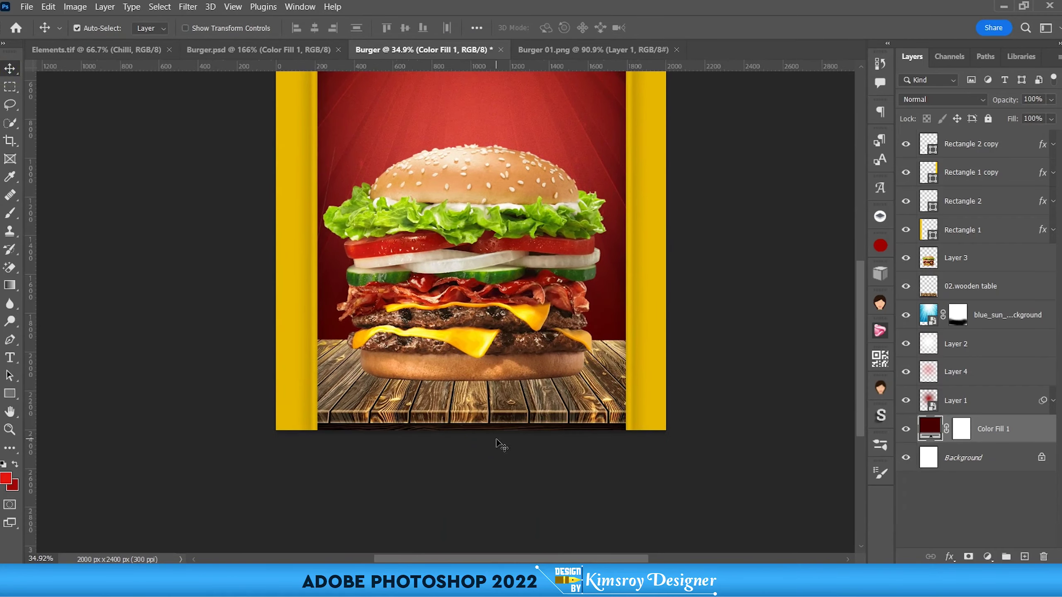
scroll(438, 426, "up", 3)
mouse_move(481, 360)
left_mouse_down()
mouse_move(536, 350)
mouse_move(529, 382)
left_mouse_up()
scroll(536, 350, "down", 2)
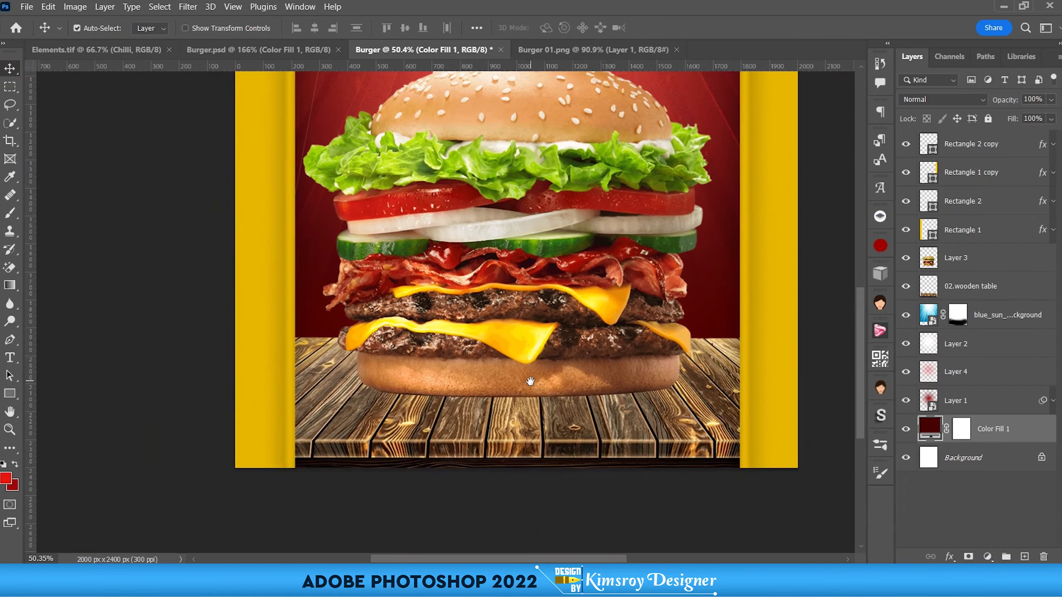
left_click(530, 381)
scroll(530, 381, "up", 1)
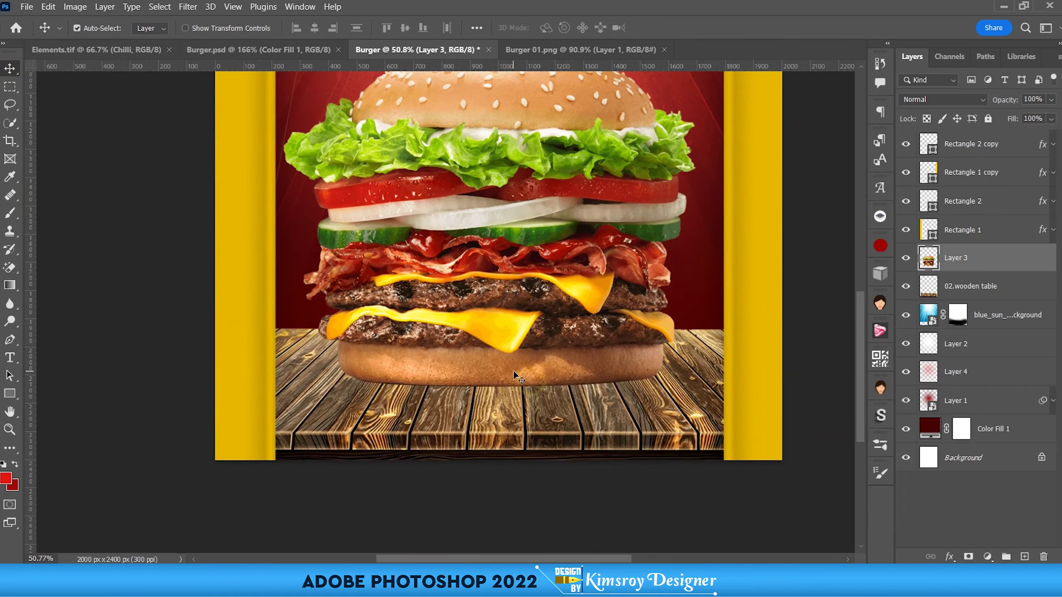
left_click(1024, 557, "ctrl")
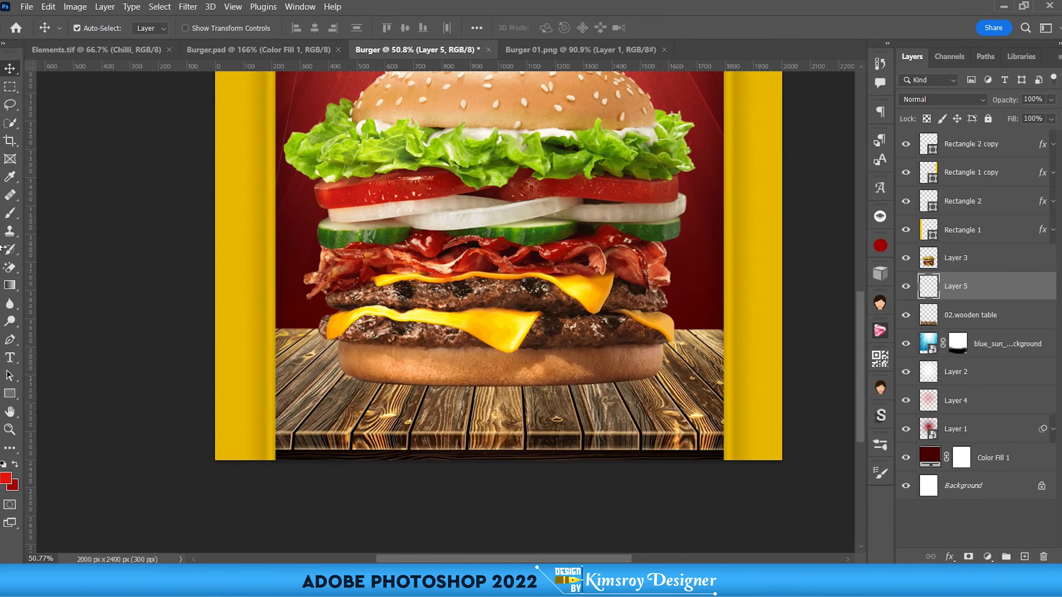
Step: Set the regular Brush to 5% roundness and reset colours to default black and white
left_click(9, 214)
left_click(42, 211)
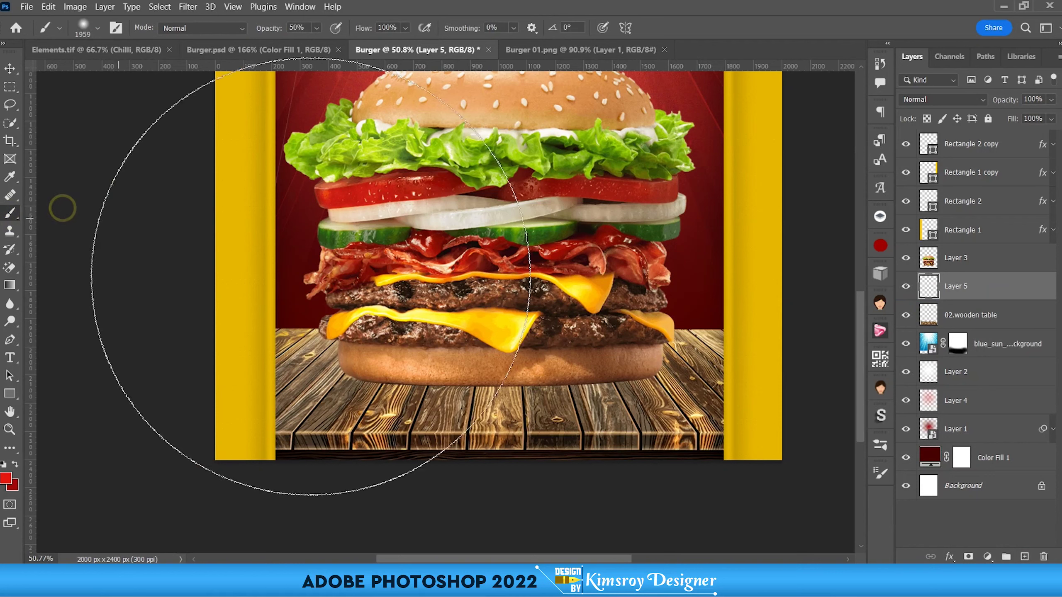
left_click(880, 469)
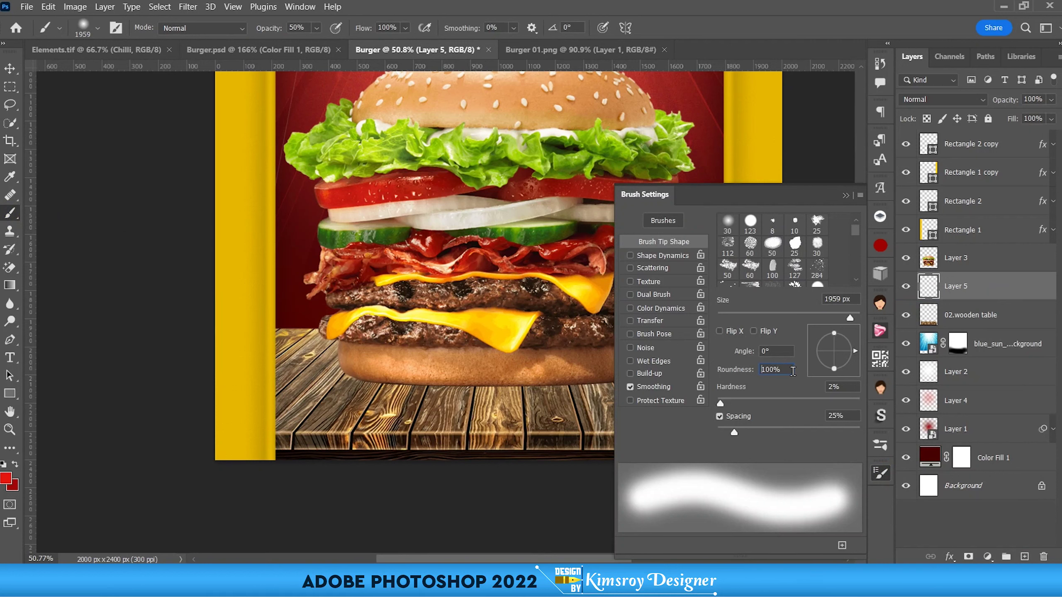
type("5")
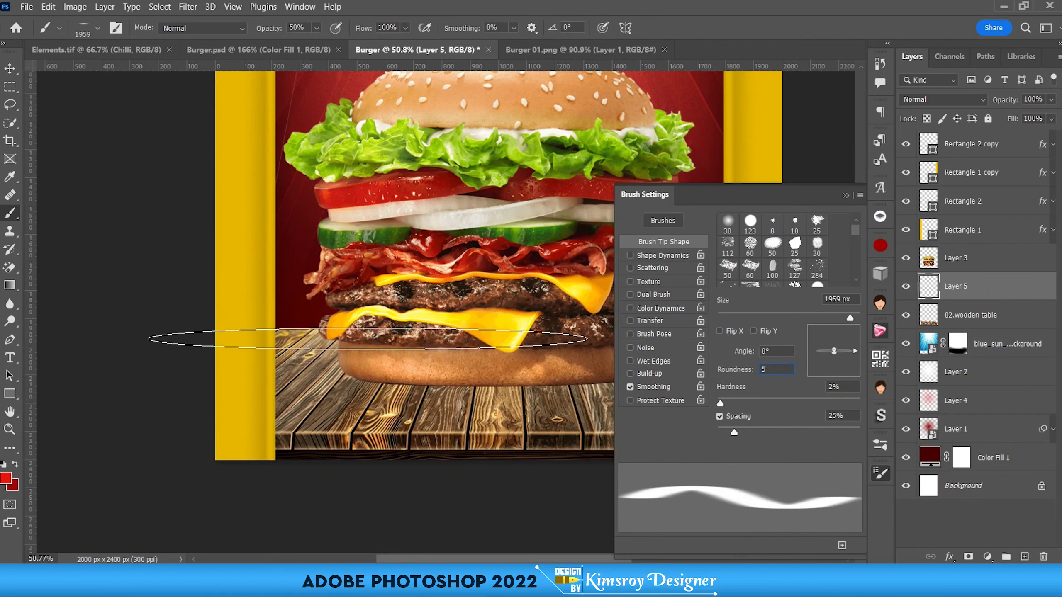
left_click(845, 196)
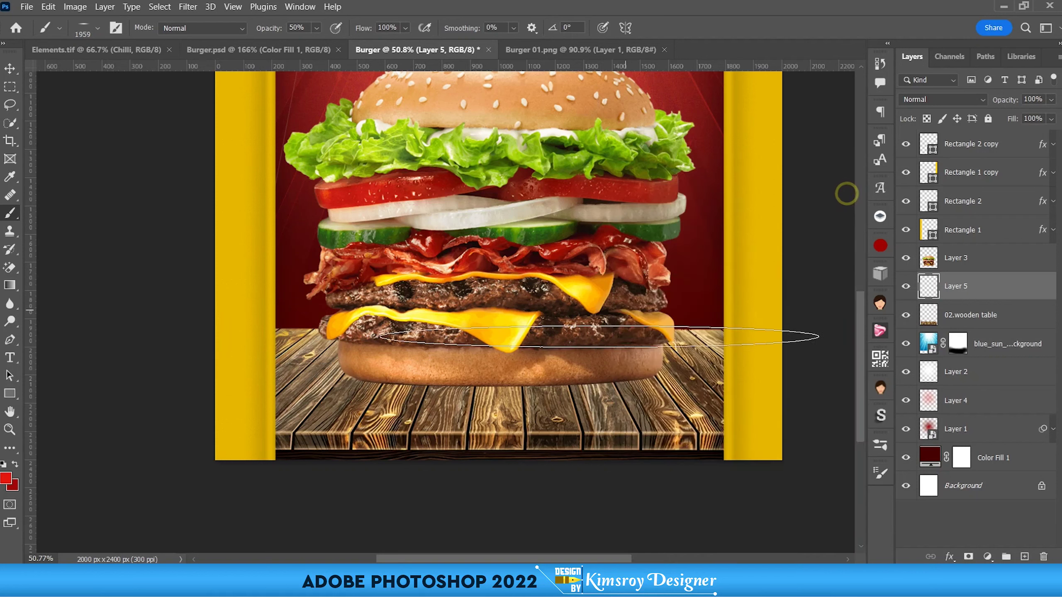
scroll(418, 401, "down", 3)
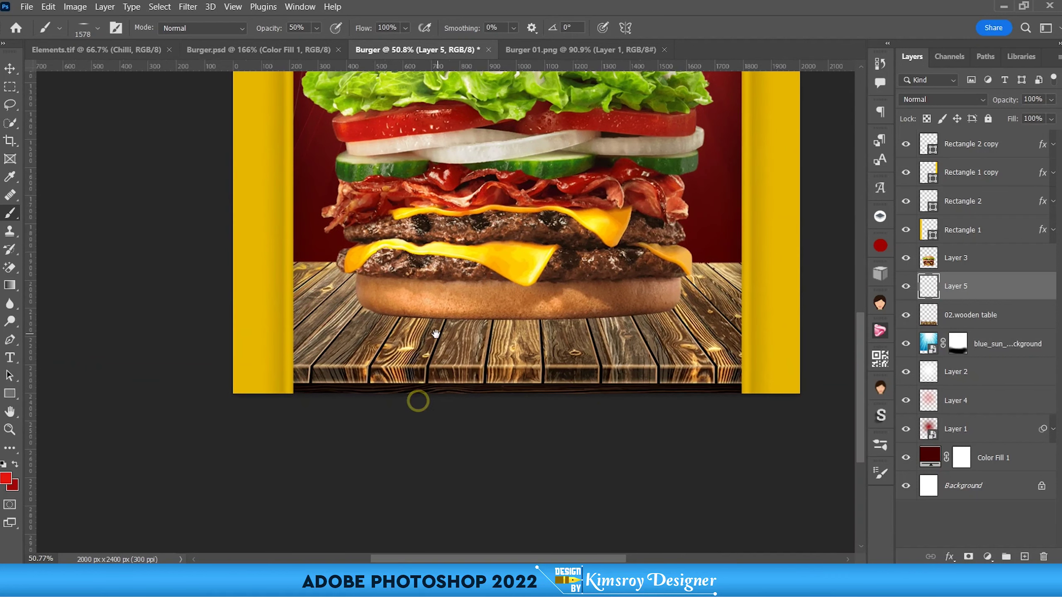
left_click(3, 464)
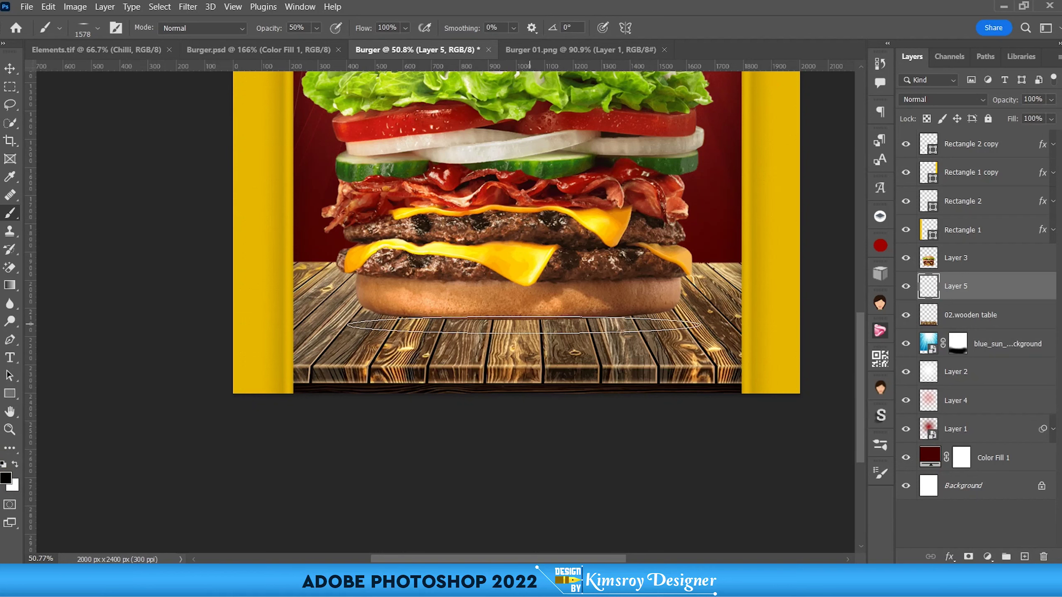
Step: Raise brush opacity to 100% and size the flat brush to about 421 px
scroll(513, 314, "up", 2)
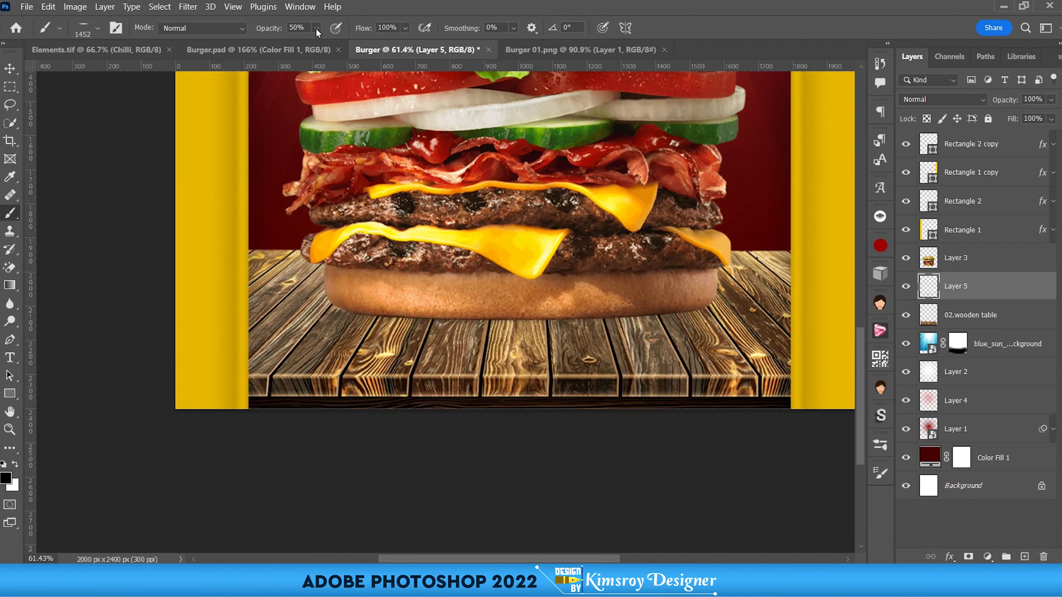
left_click_drag(315, 27, 328, 45)
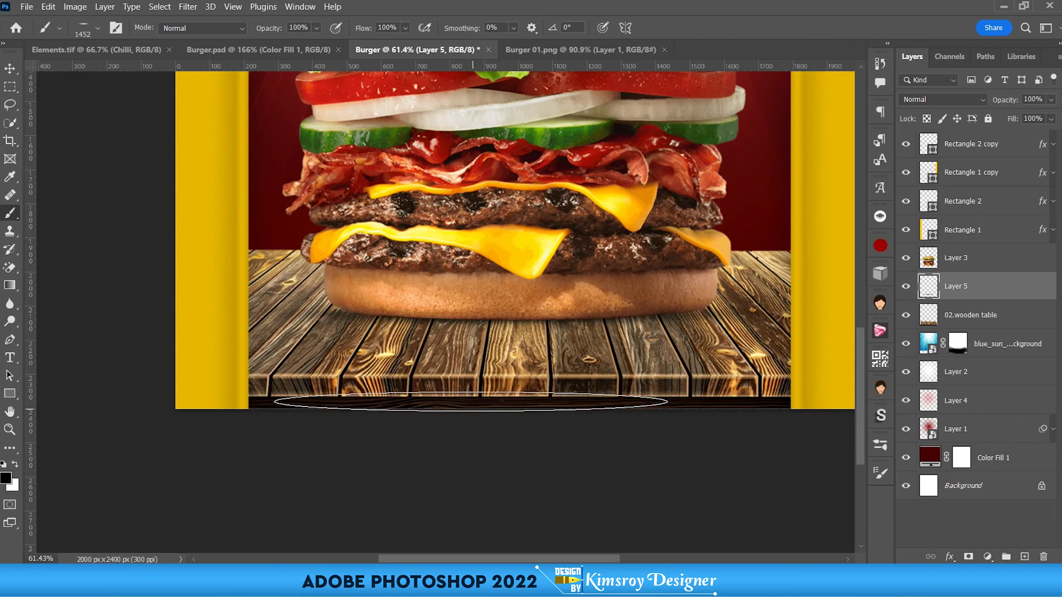
scroll(467, 312, "down", 2)
left_click_drag(460, 315, 267, 339)
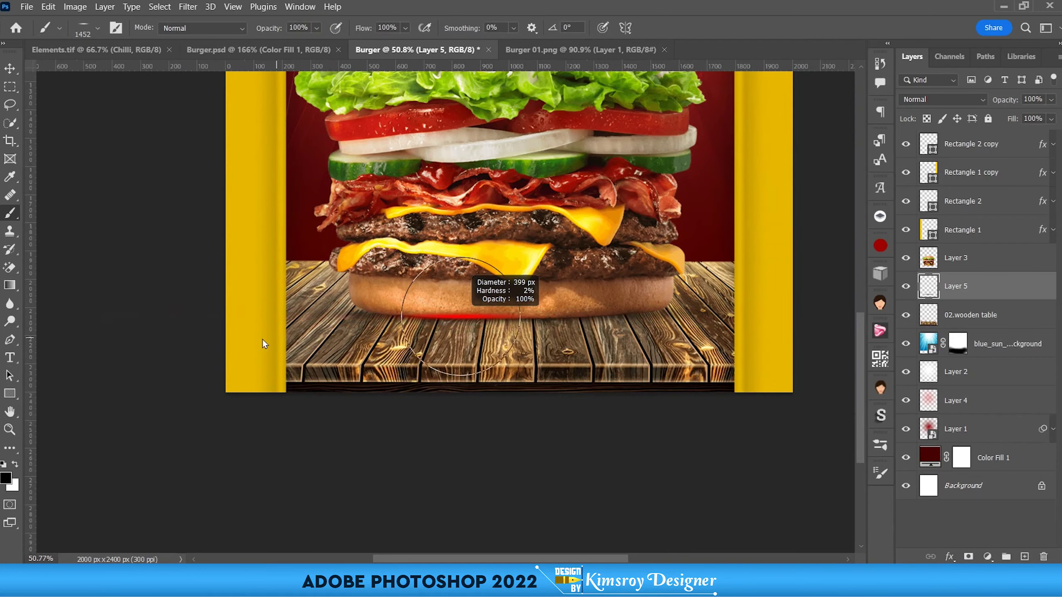
scroll(267, 339, "up", 2)
scroll(267, 339, "up", 2)
left_click_drag(443, 330, 434, 331)
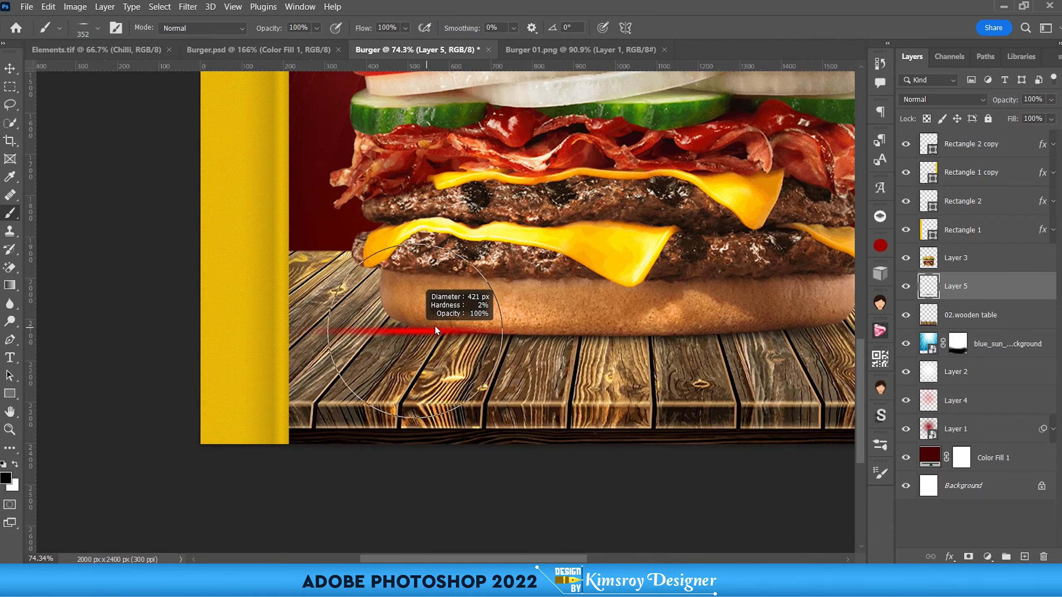
scroll(435, 331, "up", 6)
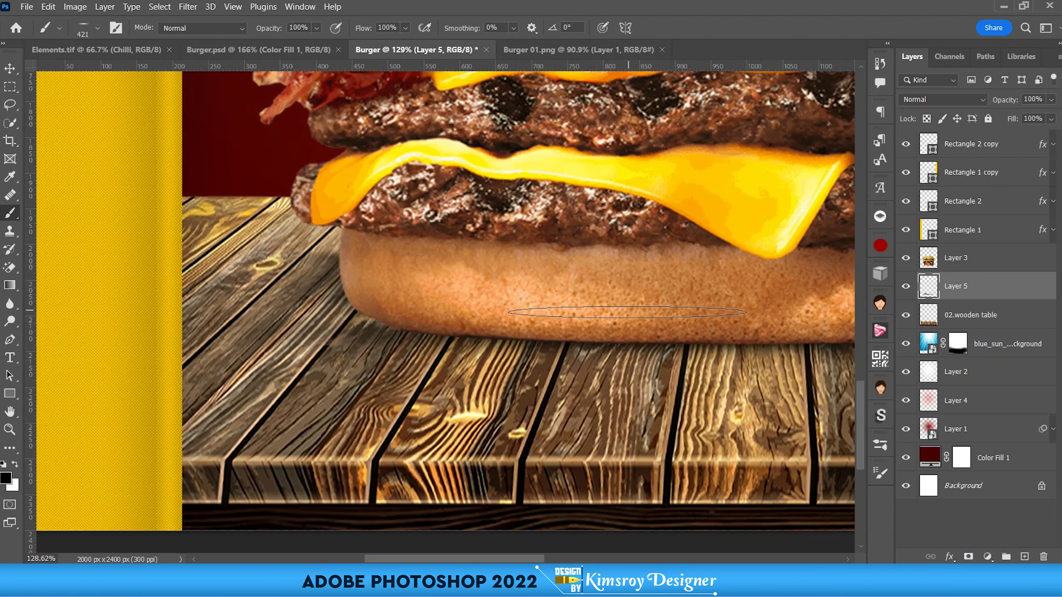
scroll(628, 310, "down", 2)
scroll(628, 310, "down", 2)
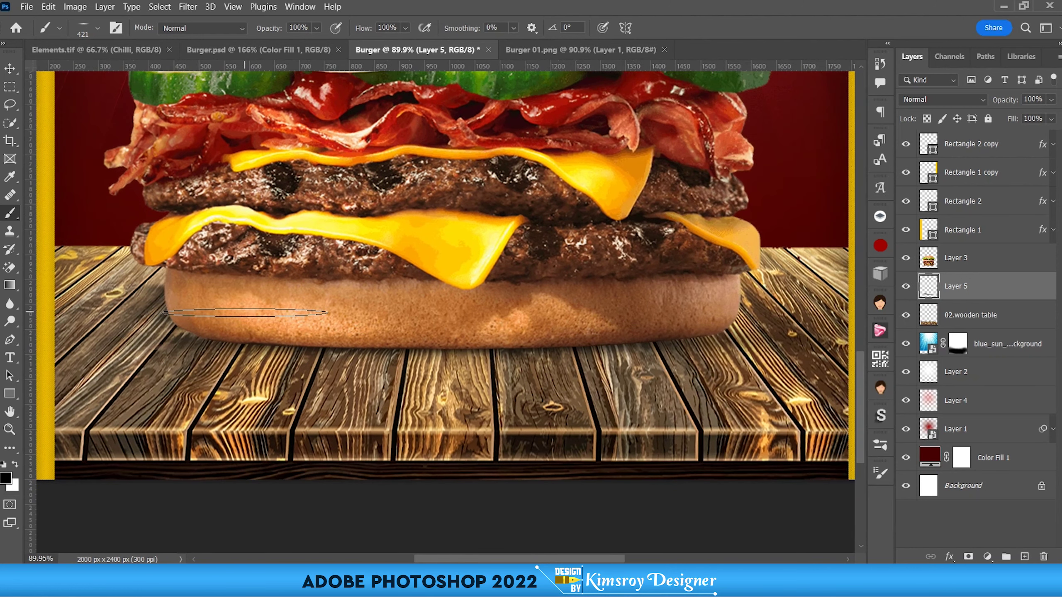
scroll(526, 351, "up", 1)
scroll(575, 294, "down", 1)
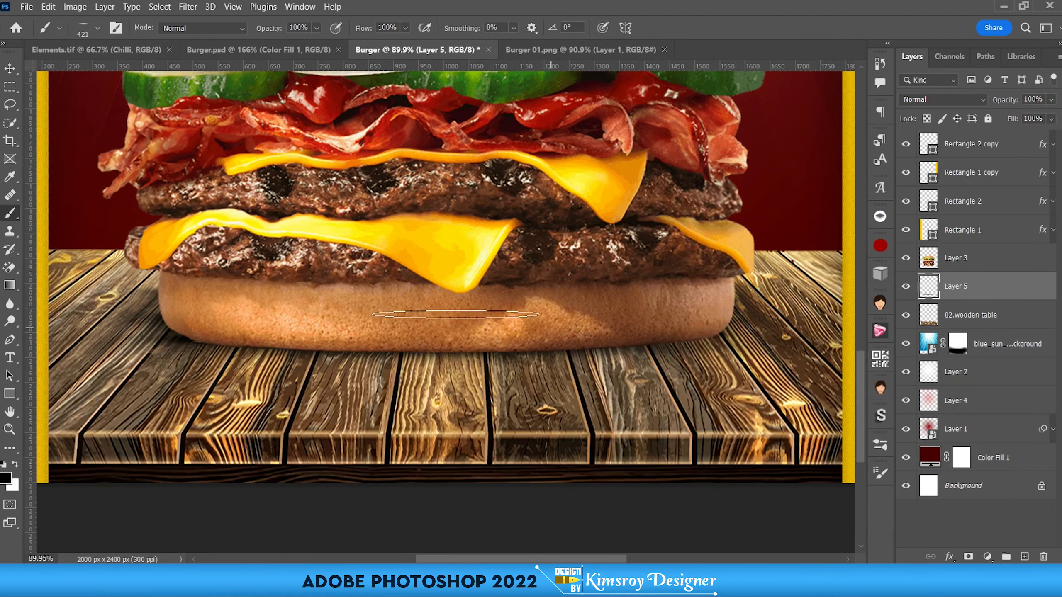
scroll(455, 314, "down", 5)
scroll(456, 366, "down", 5)
key("v")
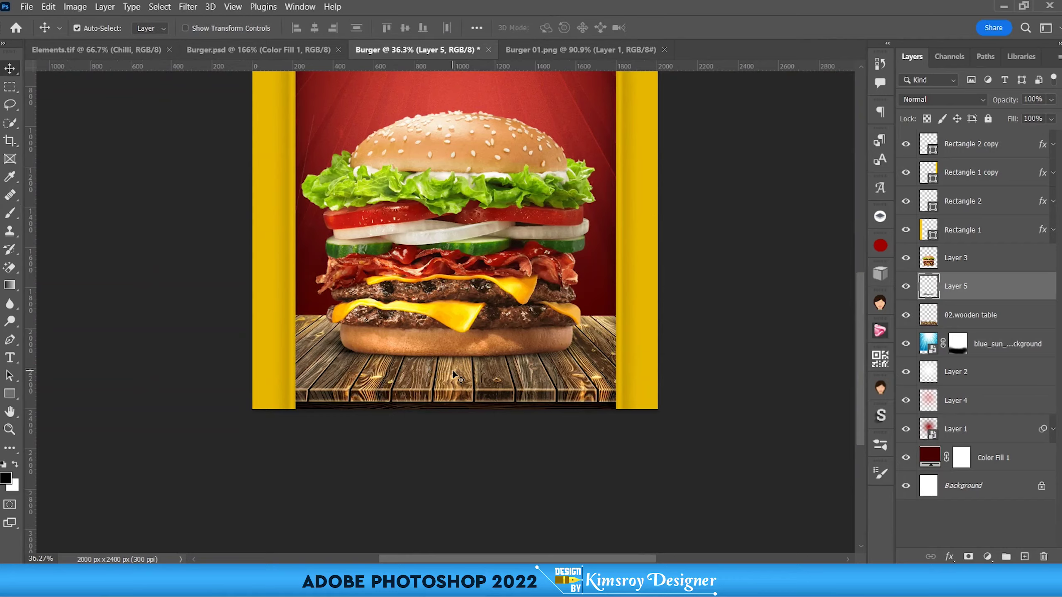
scroll(453, 370, "up", 2)
scroll(450, 364, "up", 2)
scroll(446, 358, "up", 2)
scroll(480, 385, "down", 2)
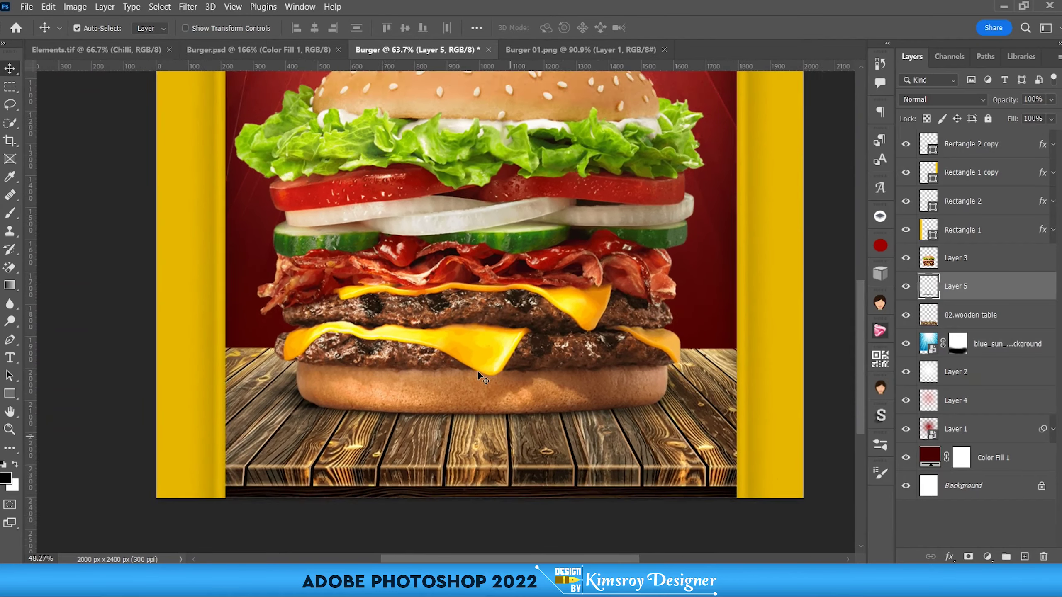
scroll(477, 370, "down", 3)
scroll(584, 439, "up", 7)
left_click_drag(569, 435, 569, 428)
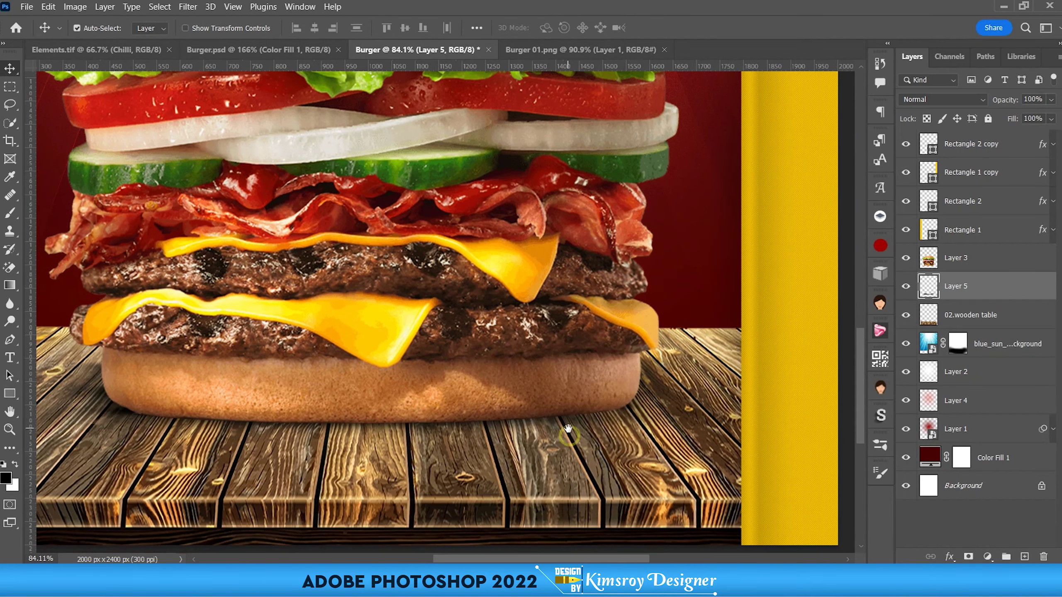
key("b")
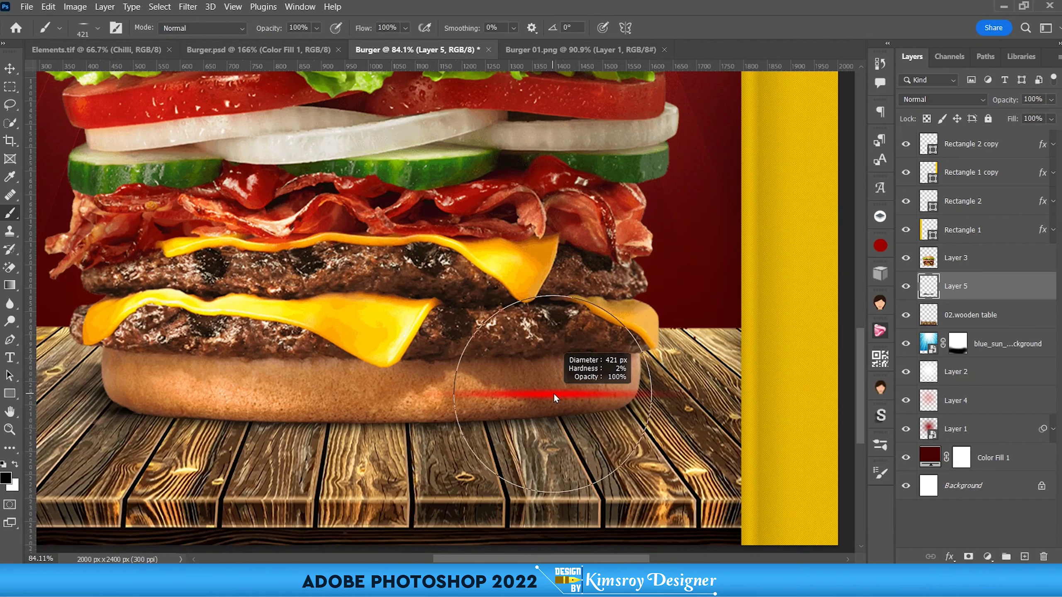
scroll(520, 408, "up", 3)
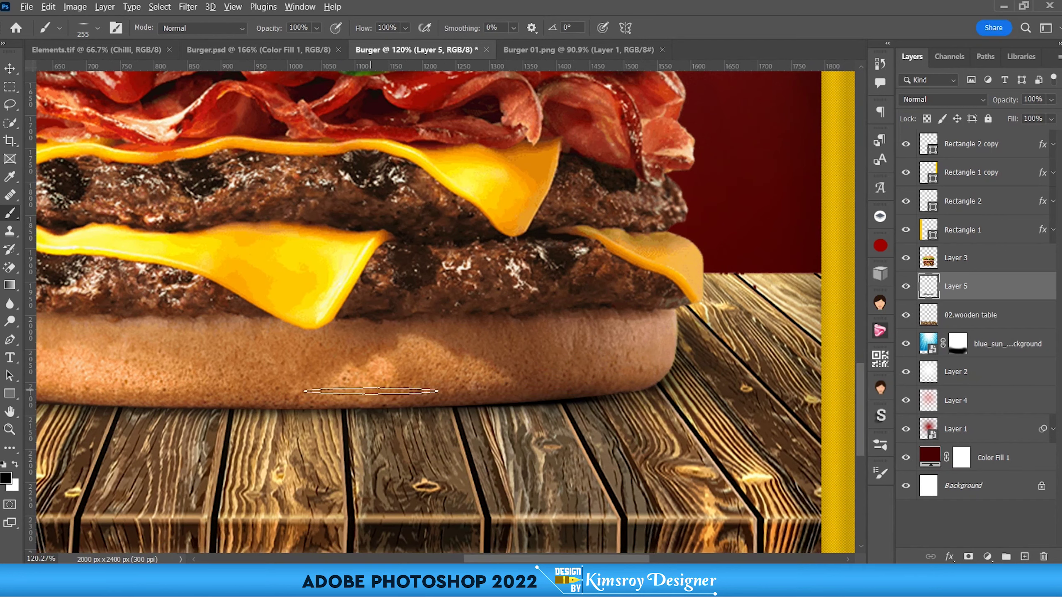
scroll(380, 385, "down", 6)
scroll(380, 385, "up", 1)
scroll(380, 385, "down", 2)
scroll(418, 410, "up", 4)
scroll(435, 426, "up", 2)
left_click_drag(434, 425, 439, 400)
scroll(429, 389, "down", 1)
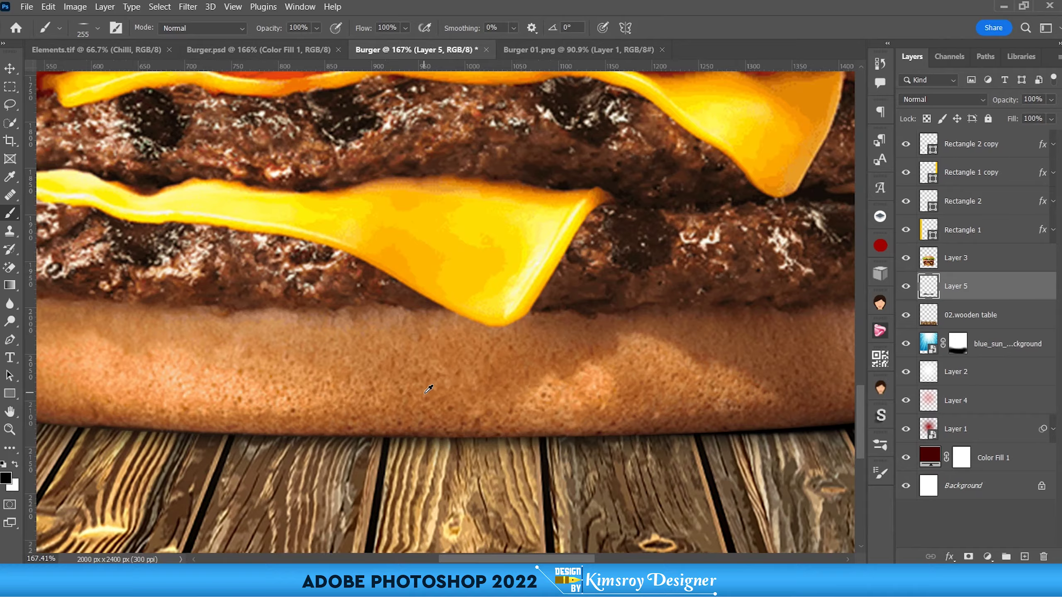
scroll(428, 389, "down", 2)
scroll(428, 393, "down", 1)
scroll(464, 391, "down", 2)
scroll(462, 393, "up", 1)
key("v")
scroll(459, 396, "down", 1)
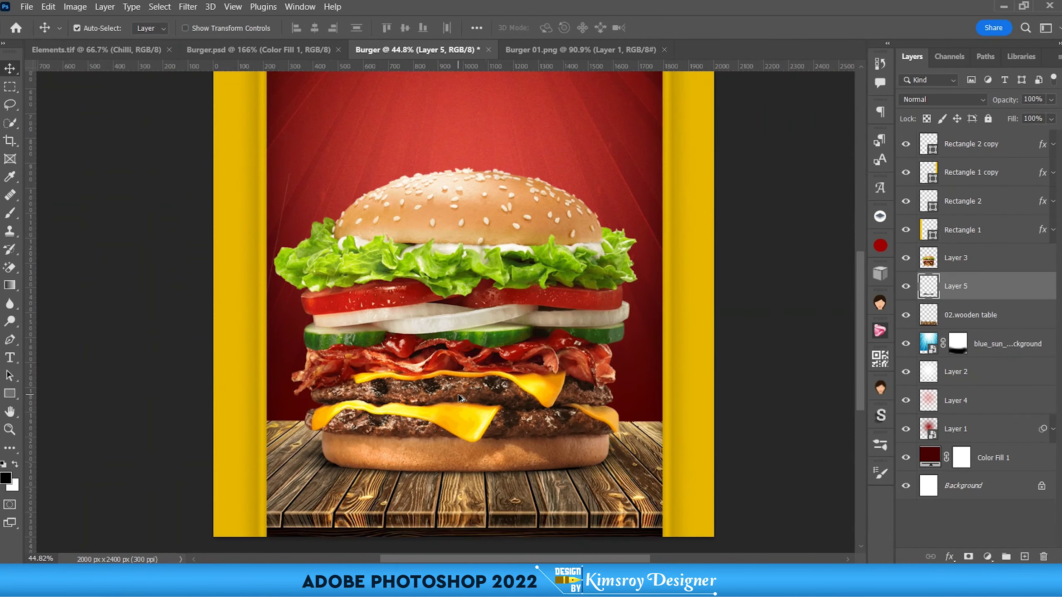
scroll(460, 397, "down", 1)
scroll(460, 397, "up", 1)
scroll(468, 393, "down", 1)
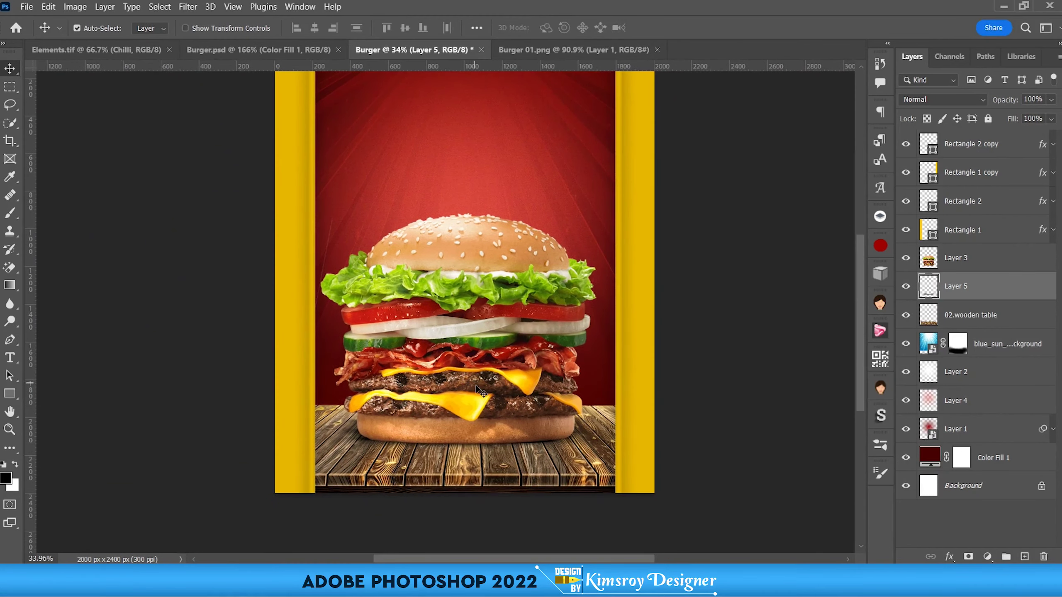
scroll(476, 389, "up", 1)
scroll(480, 376, "down", 2)
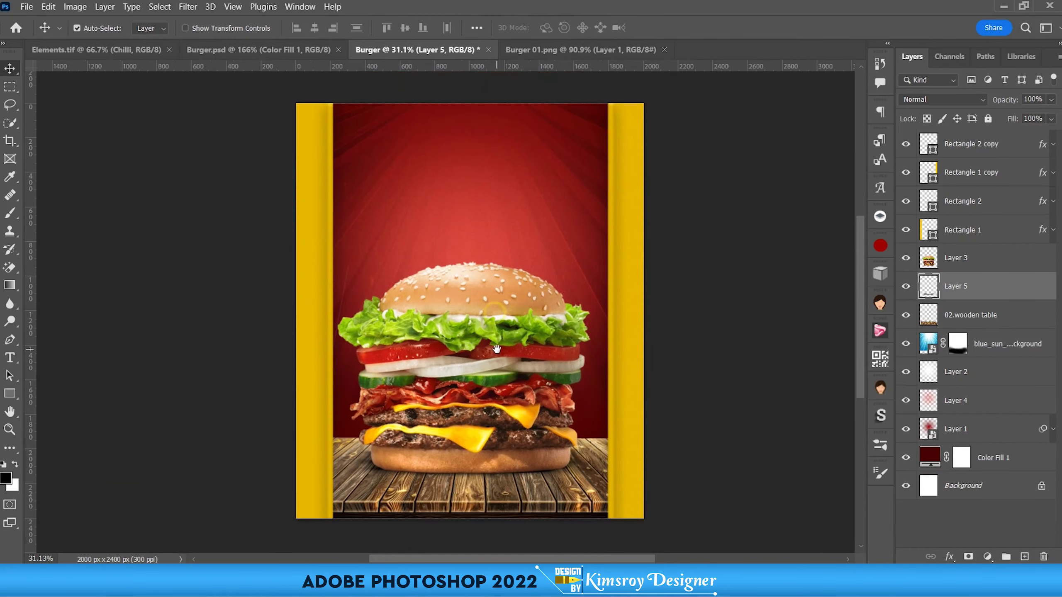
scroll(480, 379, "up", 1)
scroll(475, 335, "down", 1)
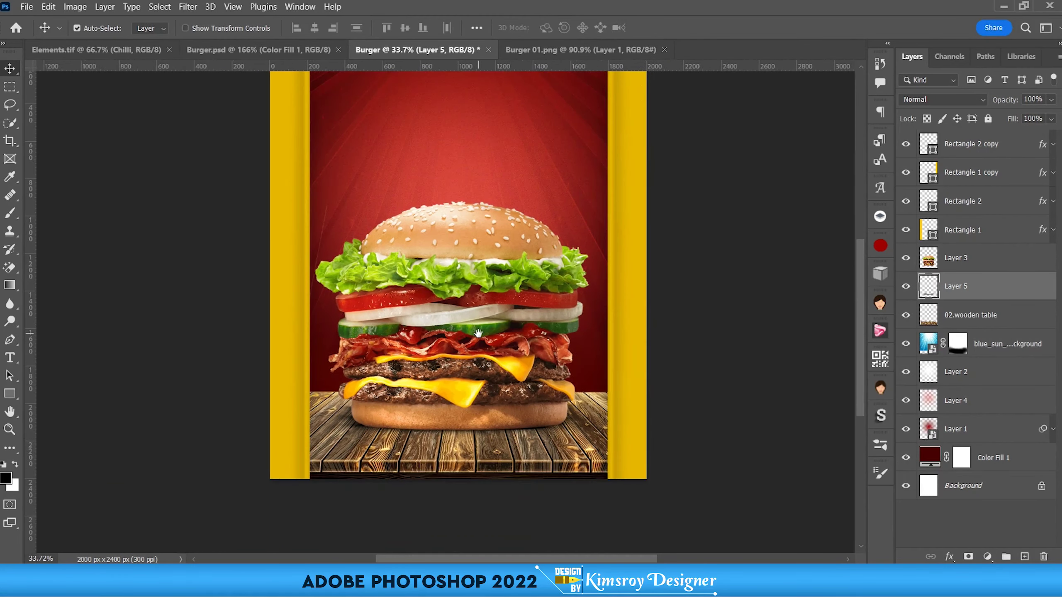
Step: Add a new layer clipped to the 02.wooden table layer
left_click(563, 437)
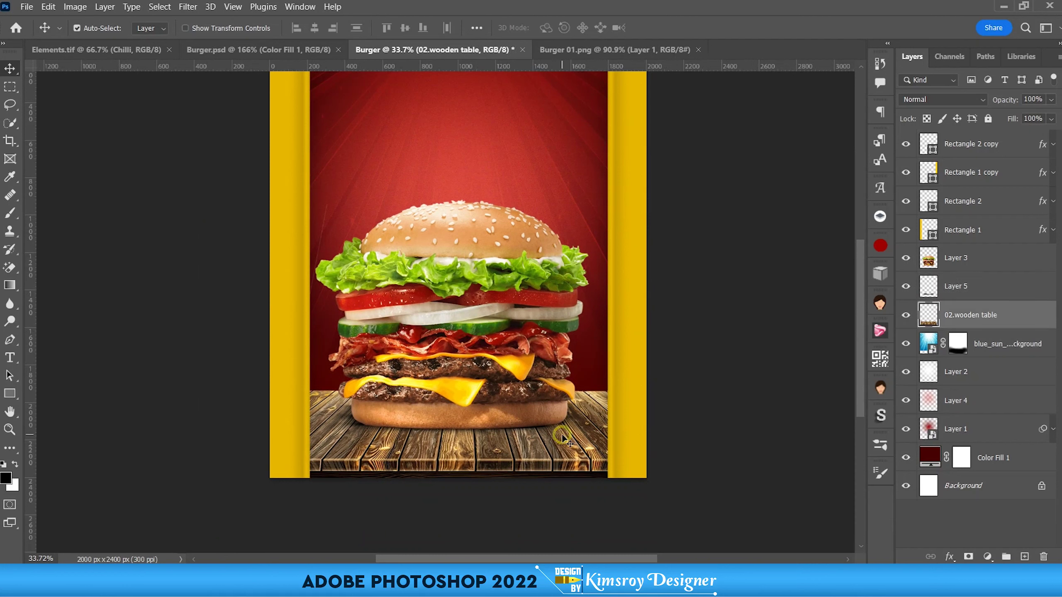
left_click(905, 314)
left_click(1026, 557)
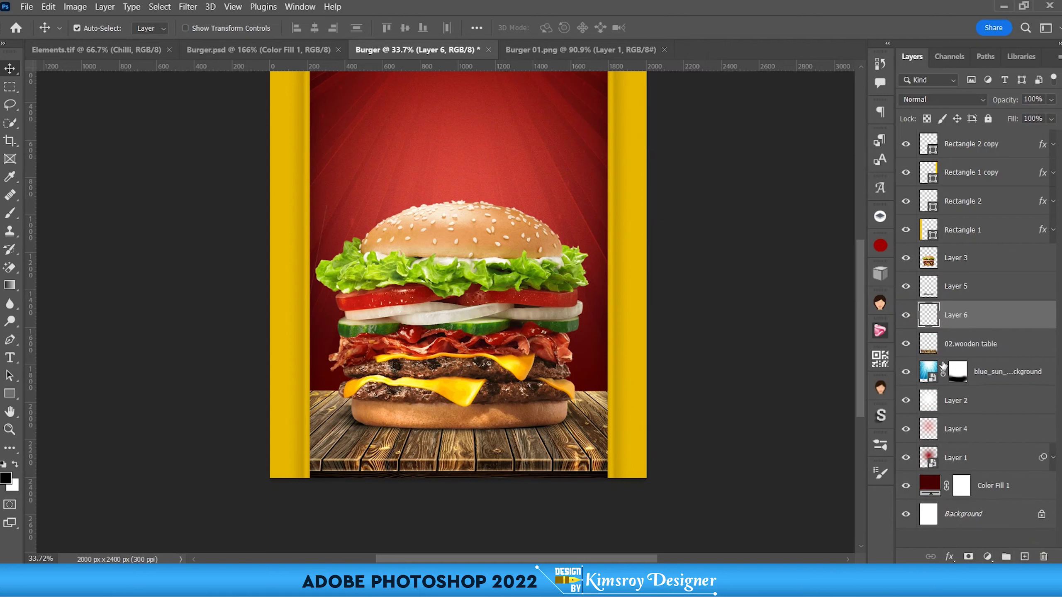
left_click(941, 329, "alt")
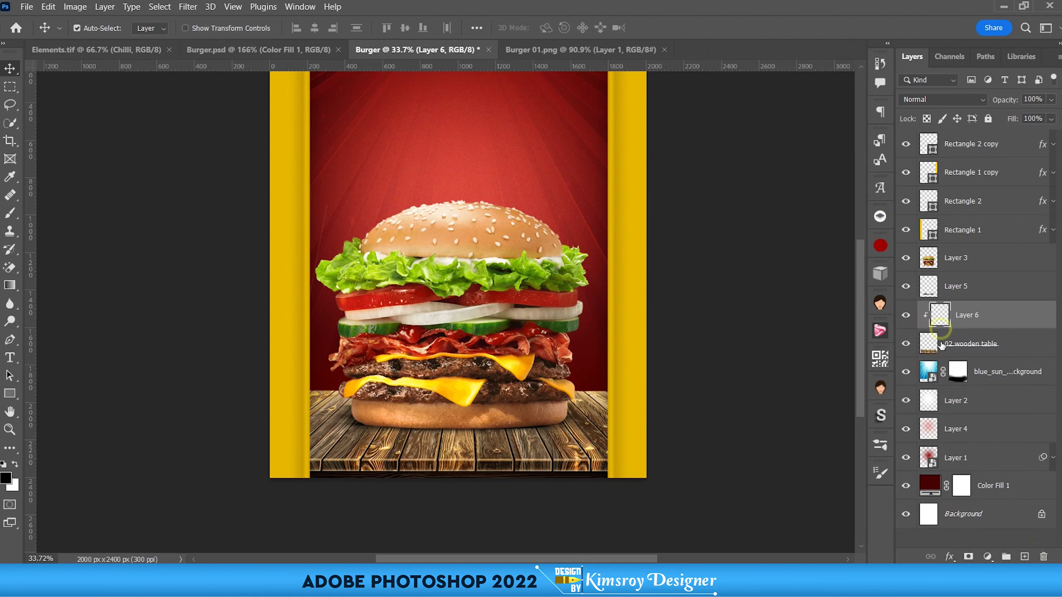
scroll(538, 395, "up", 2)
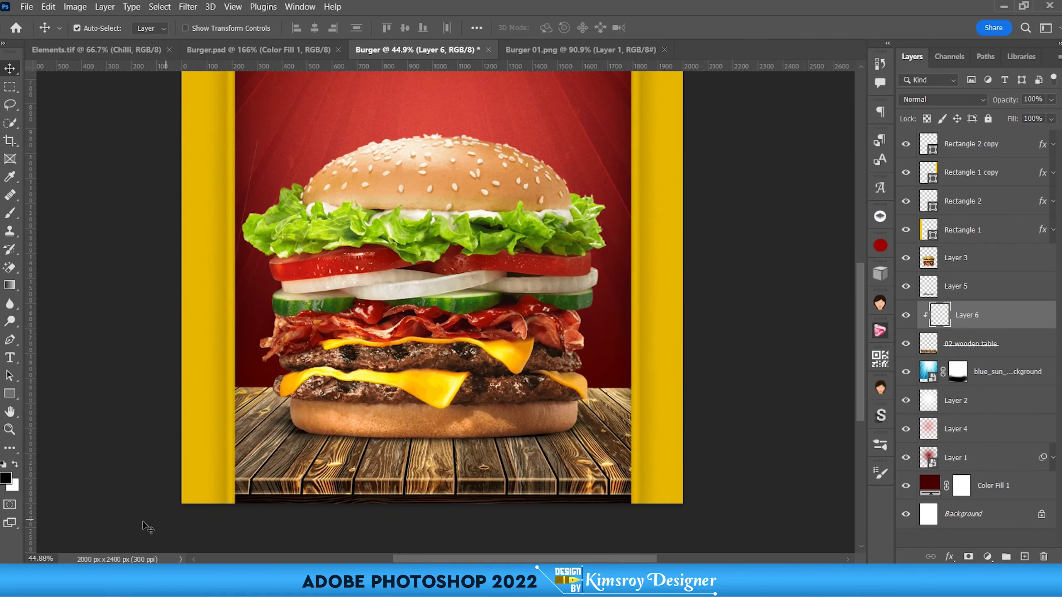
Step: Sample the poster's background red as the foreground colour
left_click(4, 481)
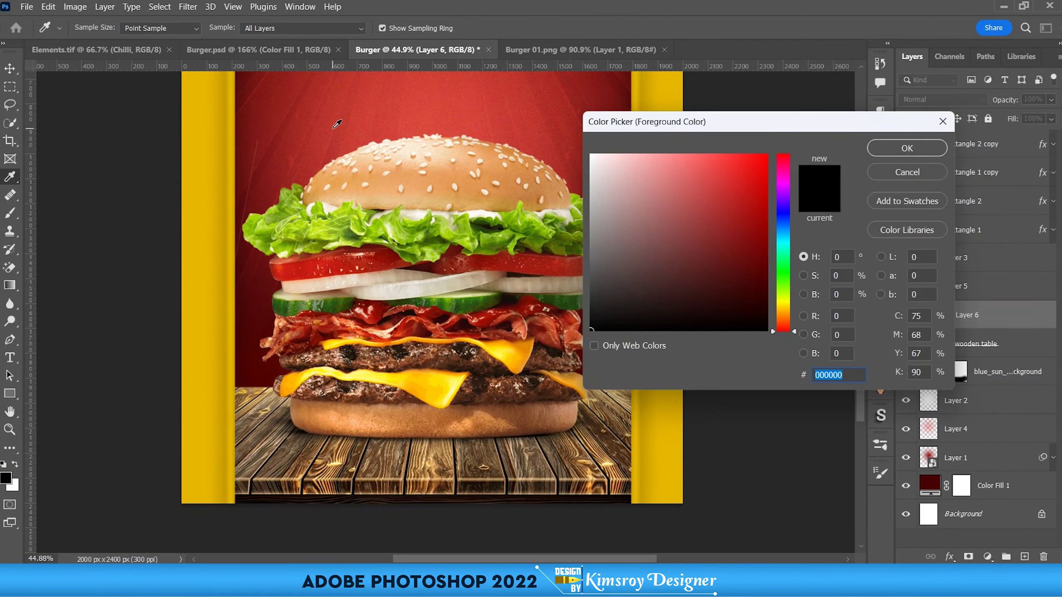
left_click(333, 128)
left_click(903, 153)
left_click_drag(567, 391, 526, 364)
Step: Set the brush tip to 100, enlarge it to ~573 px, and paint red over the table's right side
key("b")
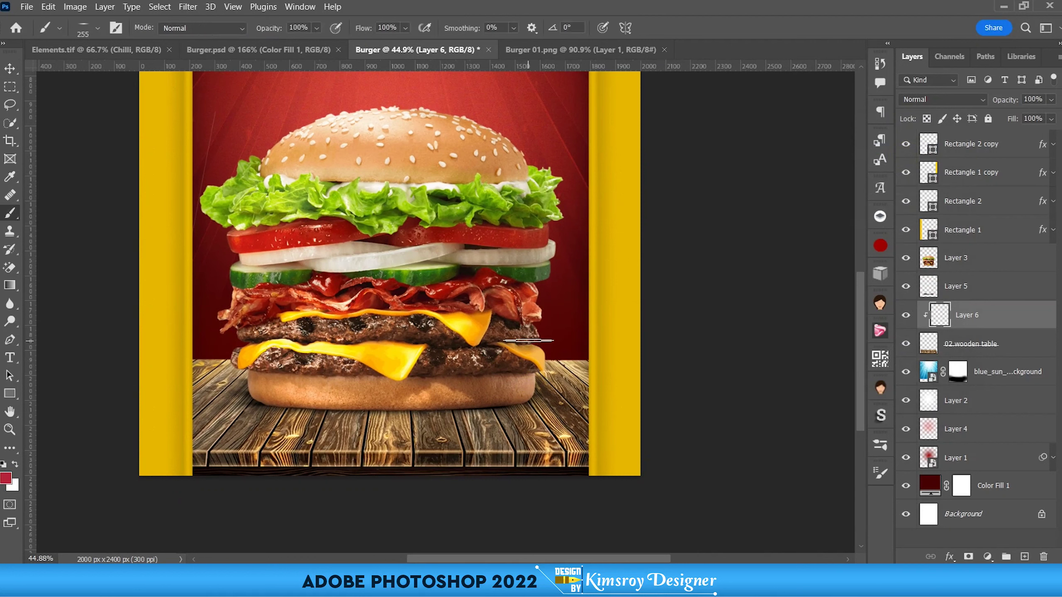
left_click(874, 476)
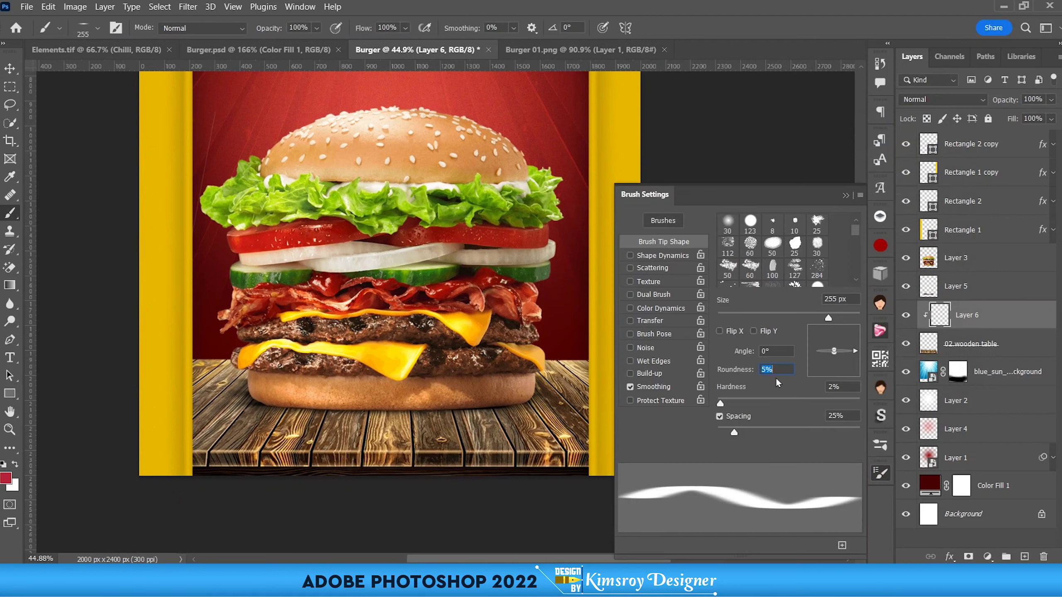
type("100")
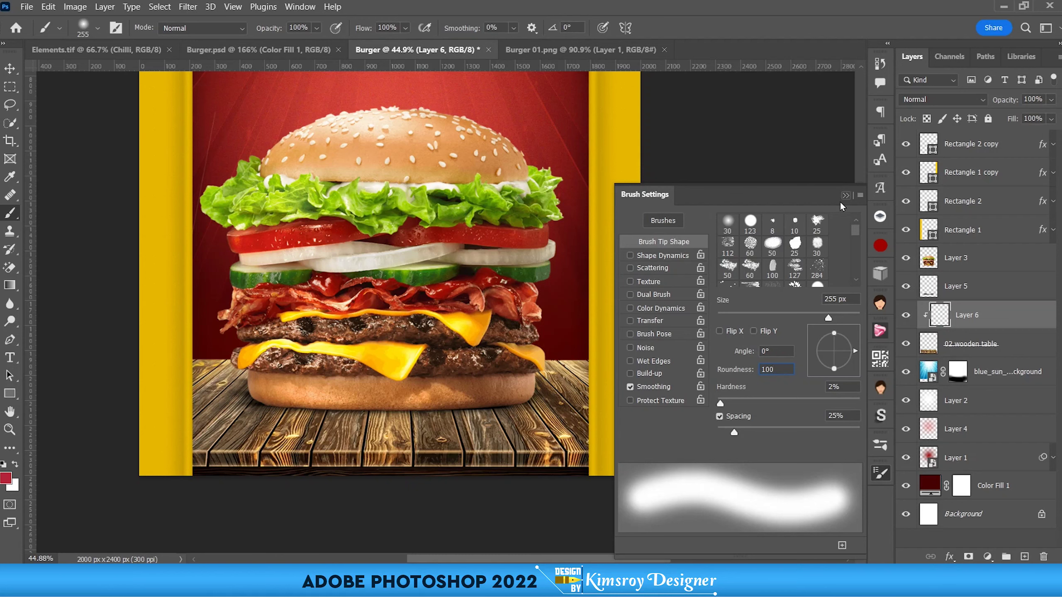
left_click(845, 195)
left_click_drag(542, 340, 591, 348)
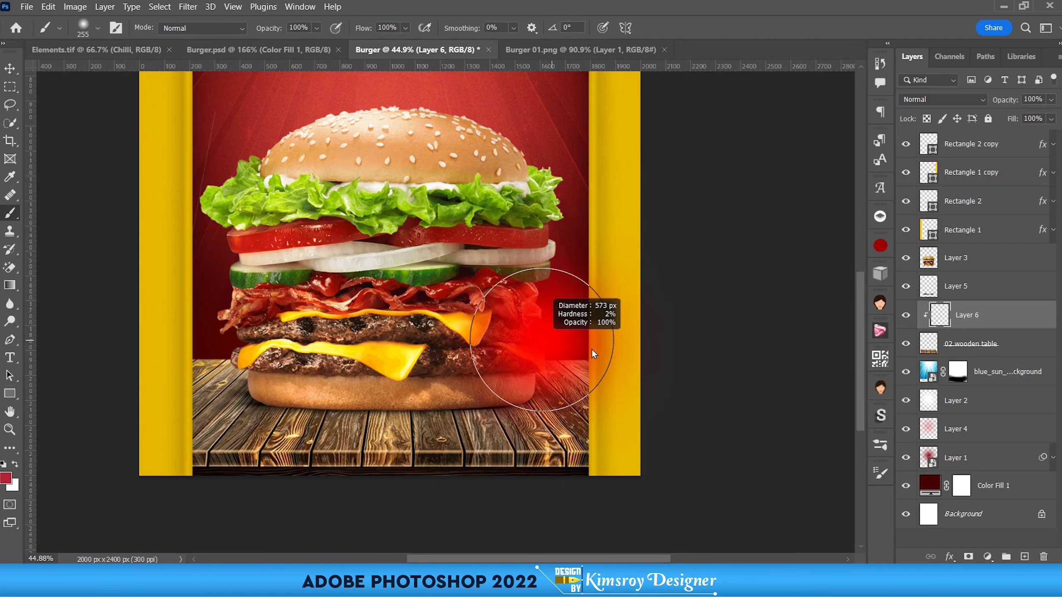
scroll(497, 313, "down", 2)
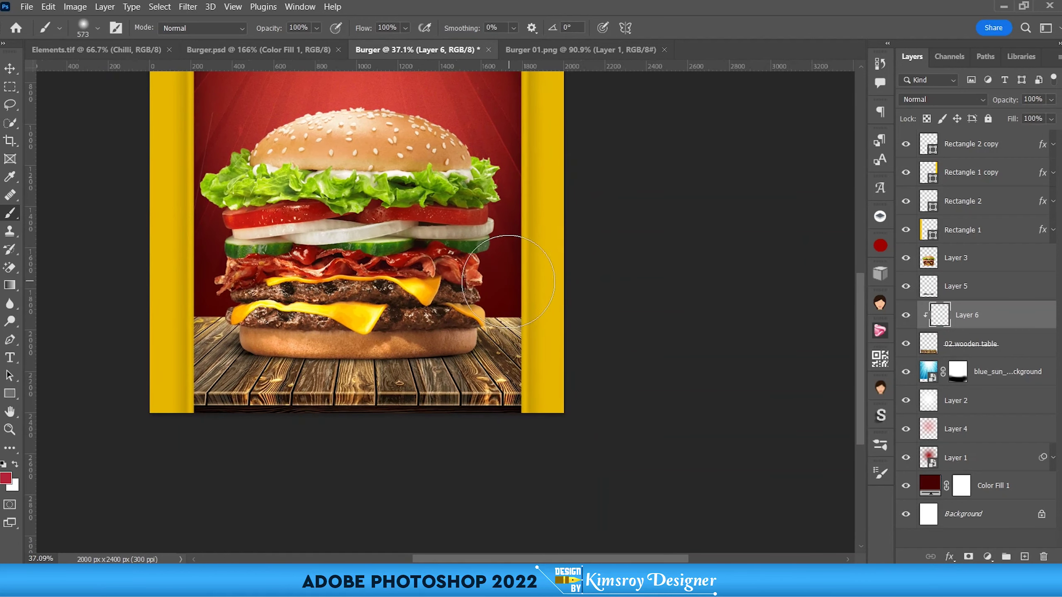
left_click_drag(497, 313, 527, 314)
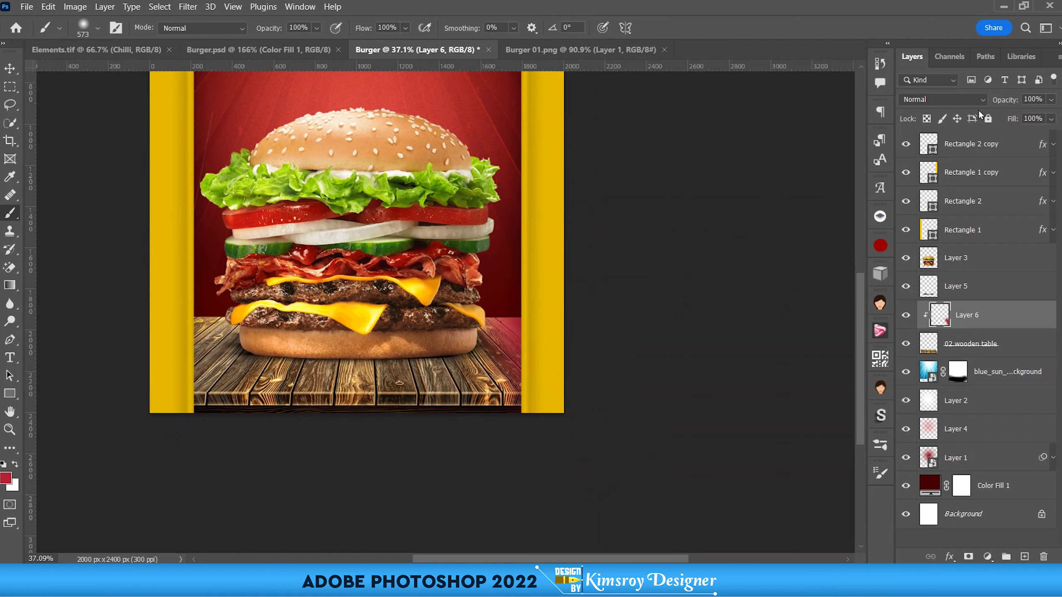
Step: Blend the red layer with Soft Light and dab red on both table sides at 64% brush opacity
left_click(942, 99)
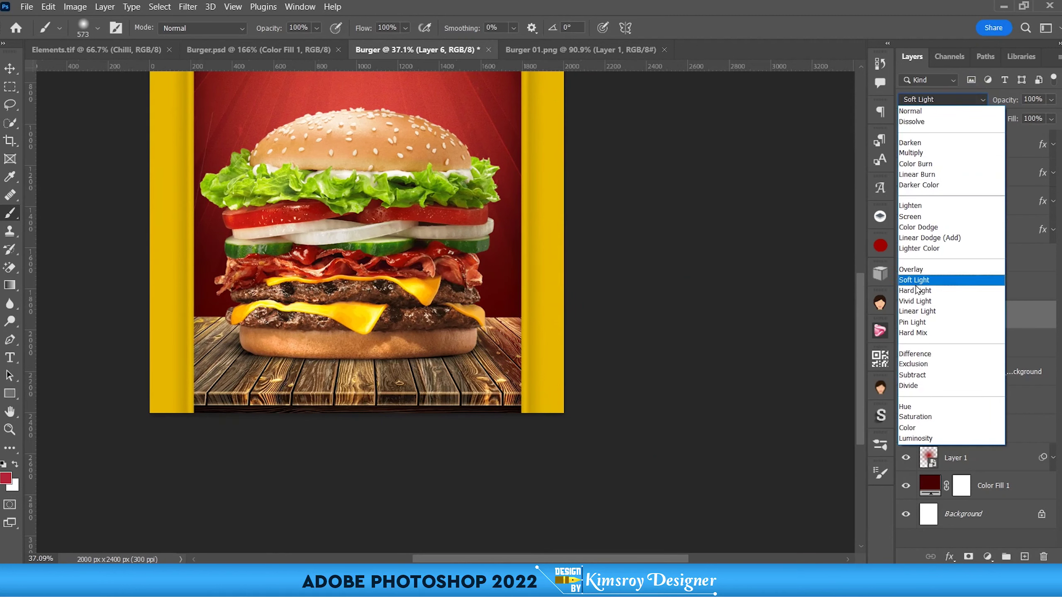
left_click(915, 281)
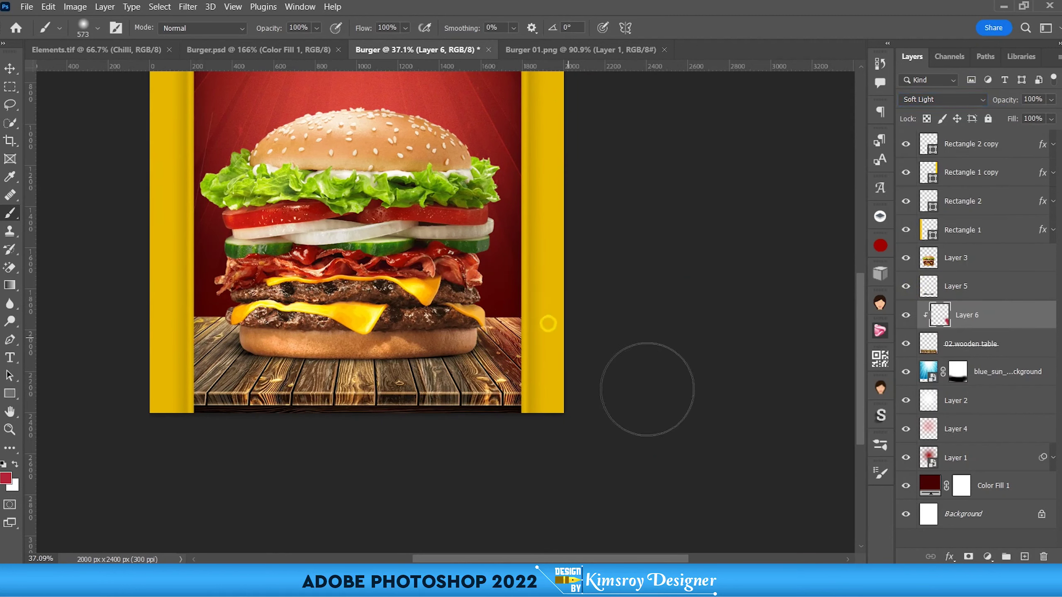
left_click(317, 27)
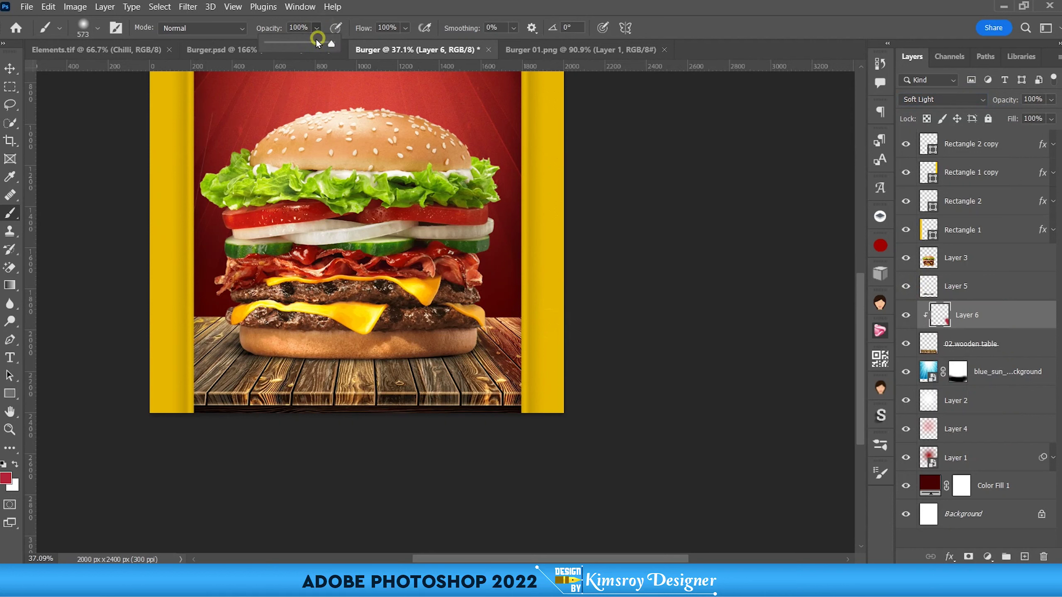
left_click(308, 43)
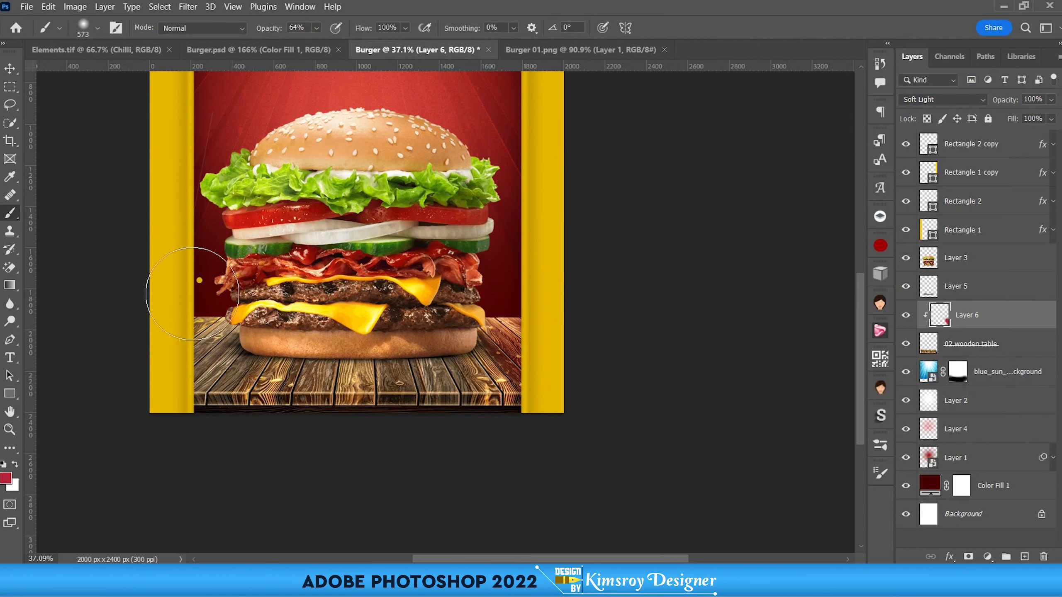
left_click(221, 301)
left_click(571, 357)
left_click_drag(573, 367, 668, 387)
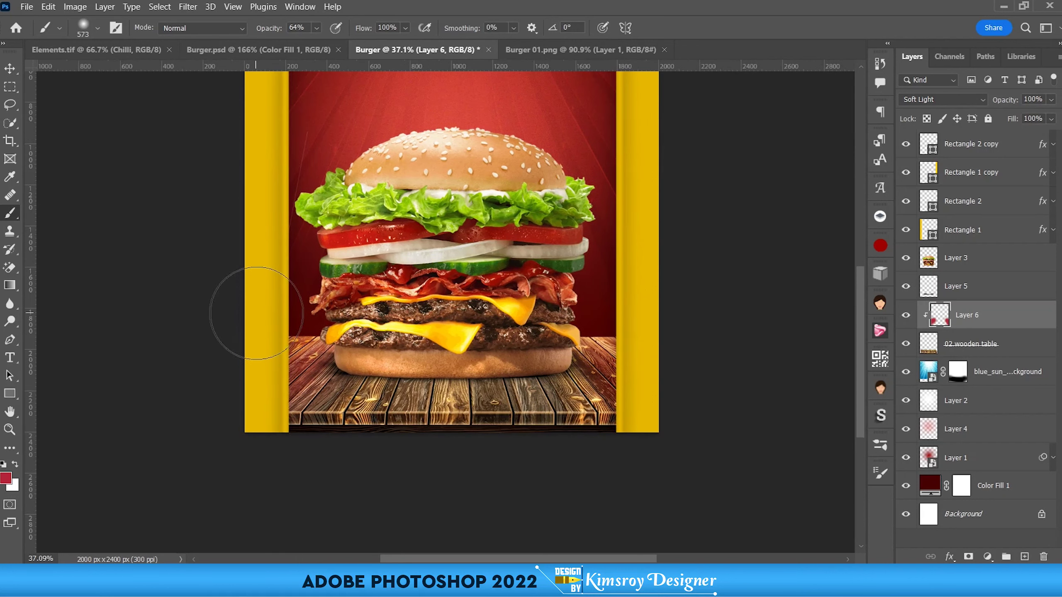
left_click_drag(315, 433, 276, 409)
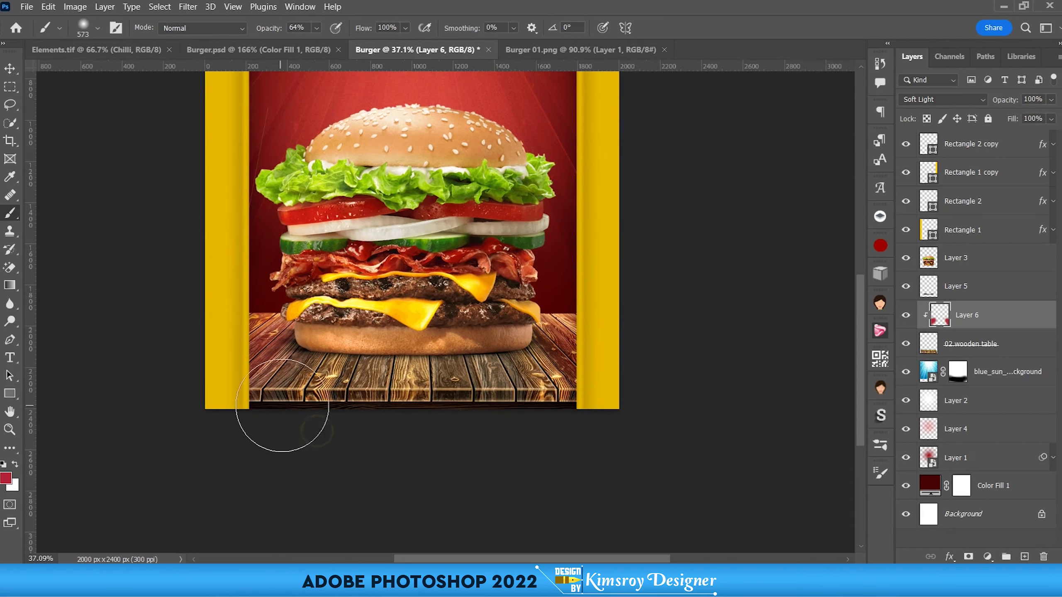
left_click(1024, 557)
Step: Clip Layer 7 to the table and paint shading across its front edge with a 322 px brush
key("ctrl+alt+g")
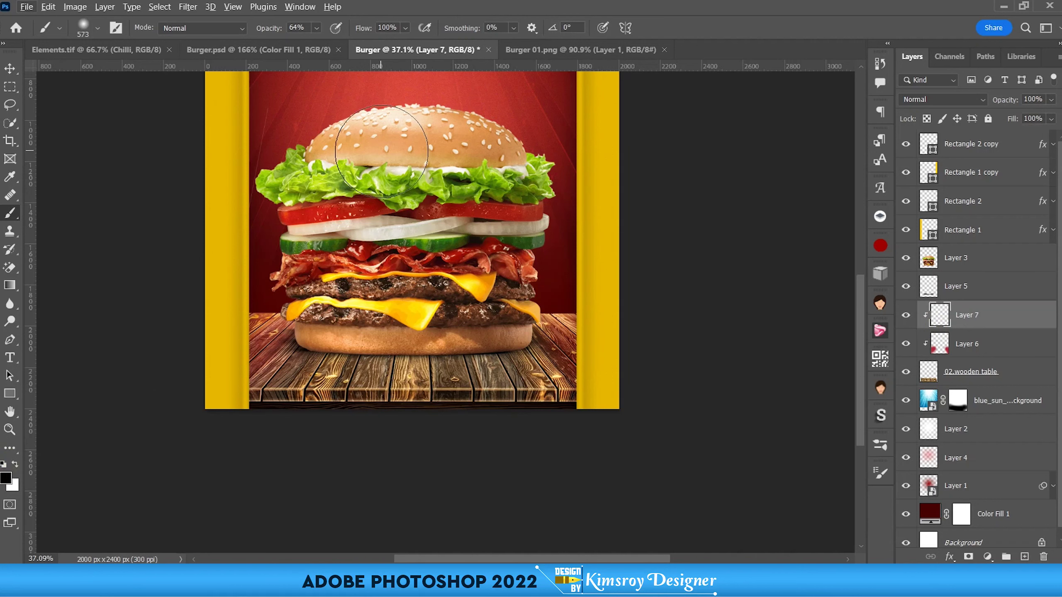
left_click_drag(381, 151, 440, 261)
left_click_drag(449, 338, 443, 226)
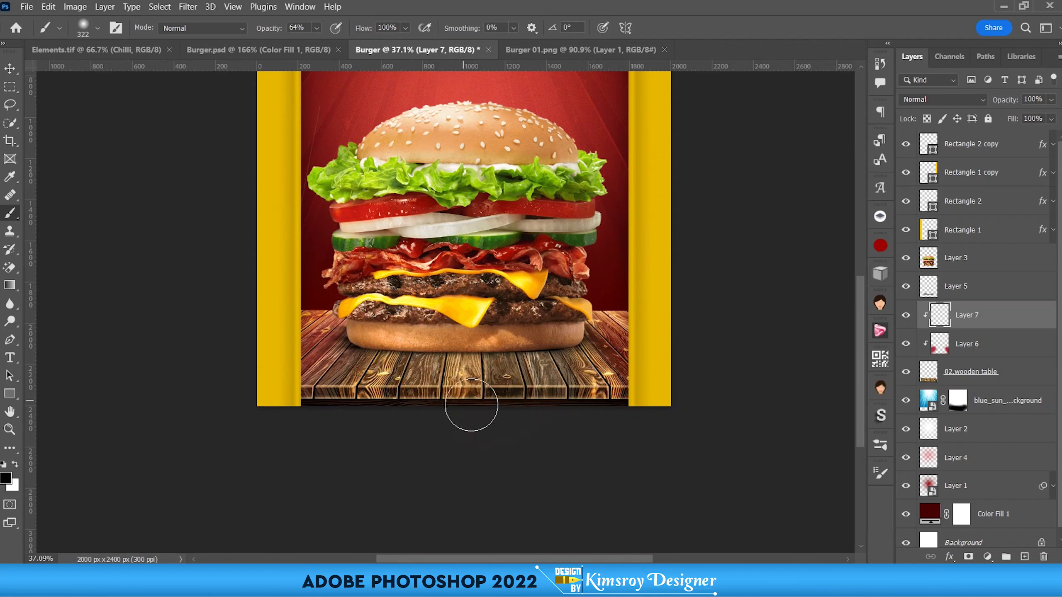
left_click_drag(481, 406, 481, 379)
mouse_move(567, 361)
left_mouse_down()
mouse_move(576, 355)
mouse_move(422, 368)
left_mouse_up()
left_click_drag(620, 374, 305, 370)
Step: Set Layer 7 to Soft Light and deepen the shading on the lower table
left_click(946, 98)
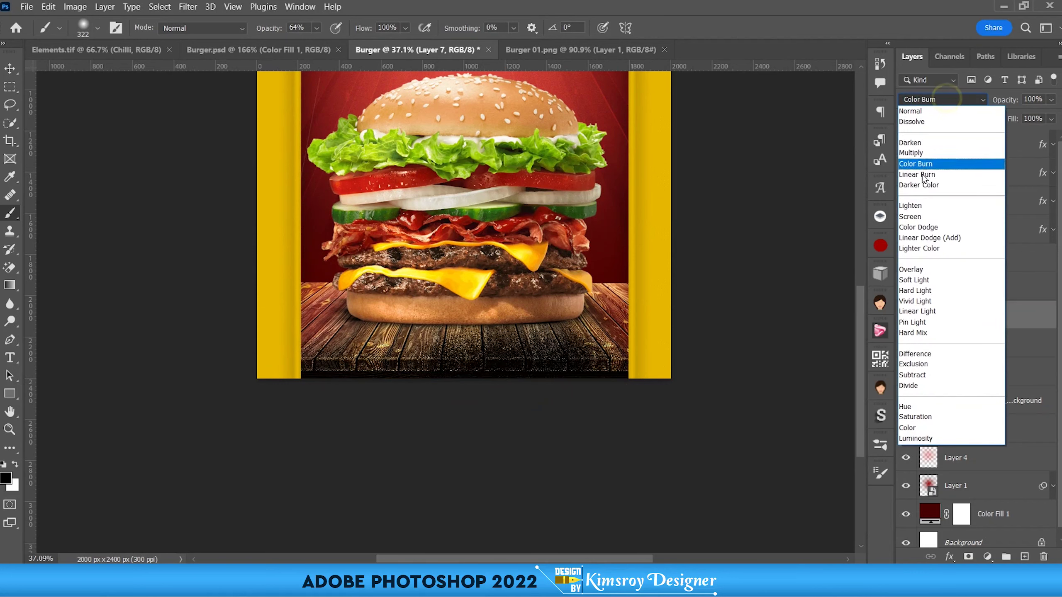
left_click(936, 276)
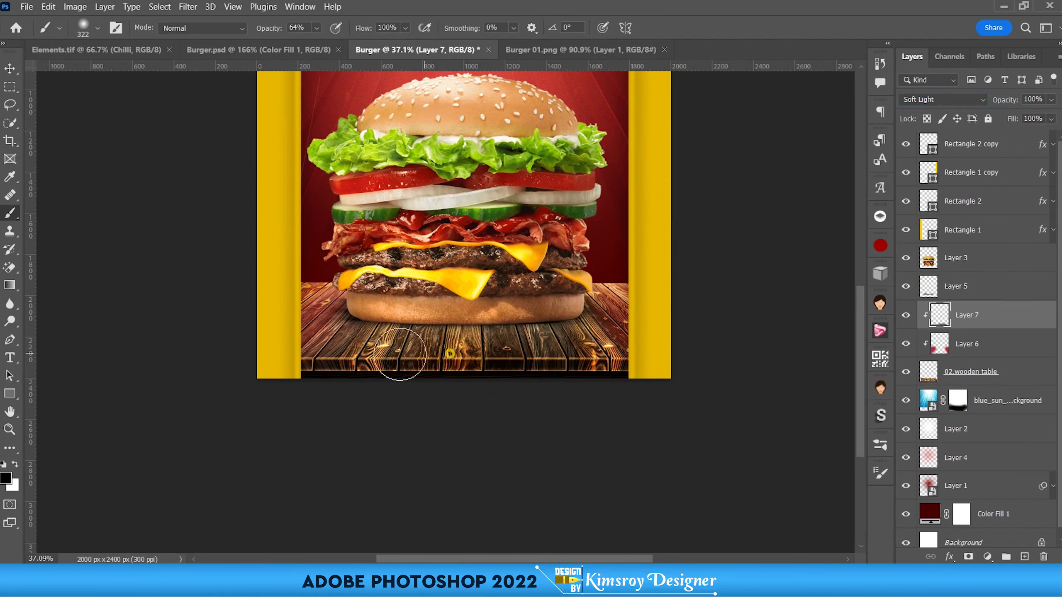
left_click_drag(415, 355, 301, 359)
left_click_drag(439, 355, 345, 329)
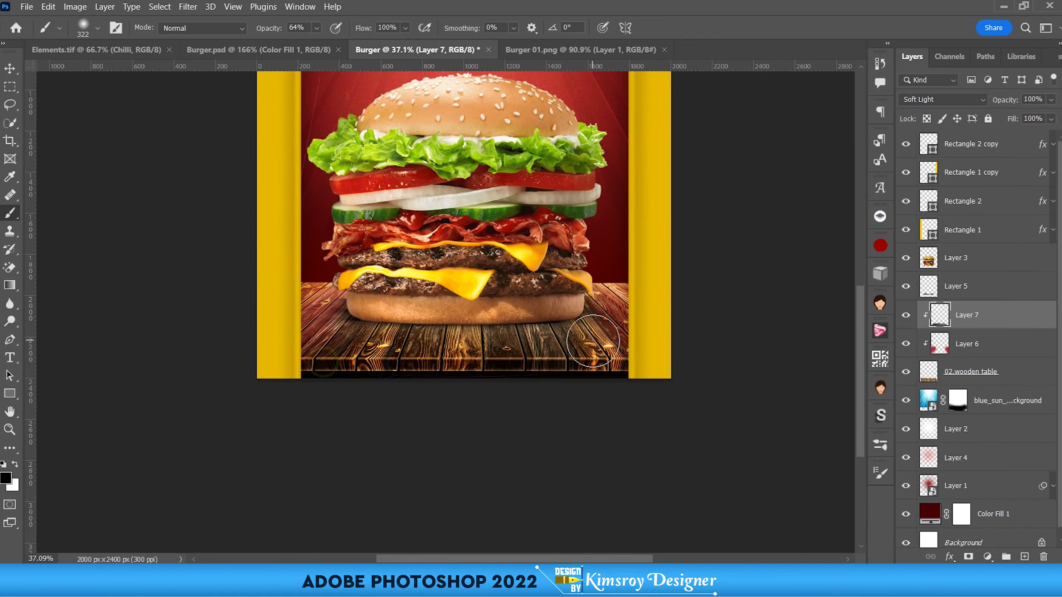
scroll(448, 376, "up", 1)
scroll(450, 371, "up", 1)
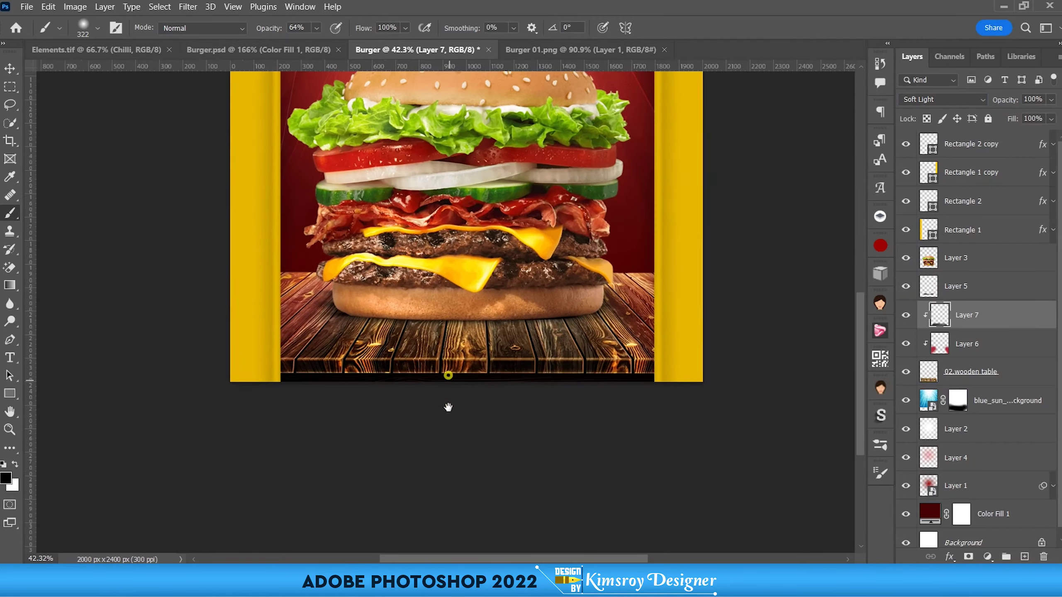
scroll(447, 376, "up", 1)
scroll(446, 422, "down", 1)
scroll(448, 422, "up", 2)
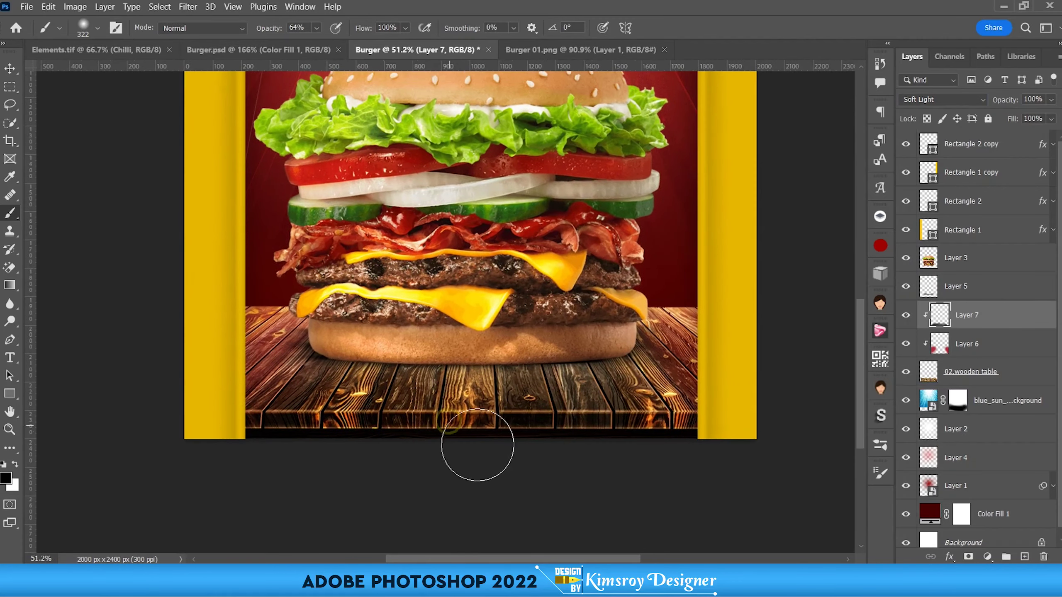
Step: With Layer 3 selected, start a Pen path beside the bun's base
left_click(958, 261)
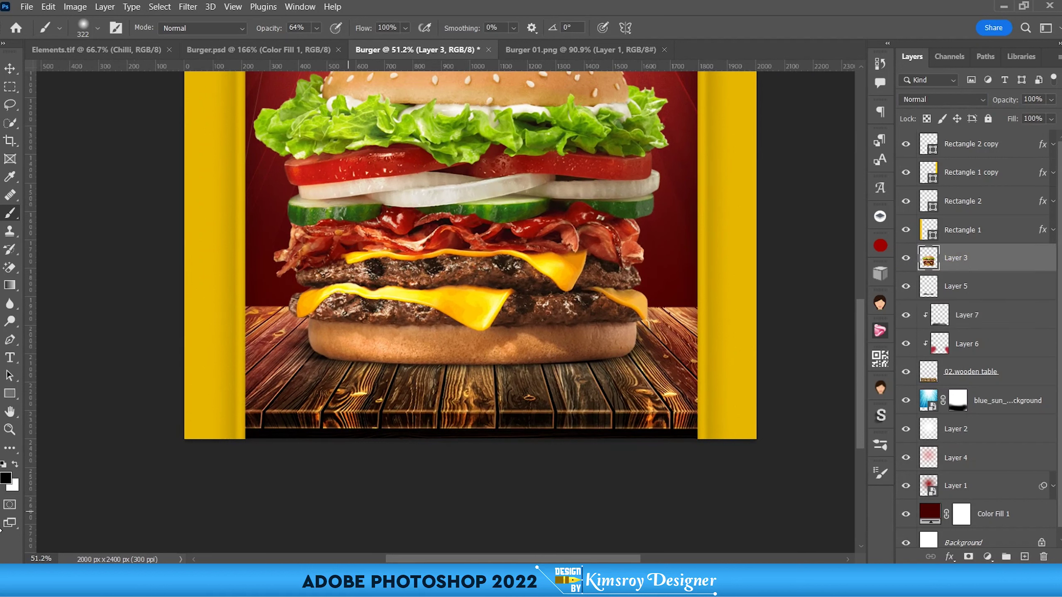
right_click(12, 341)
left_click(54, 339)
scroll(370, 338, "down", 3)
scroll(370, 338, "up", 2)
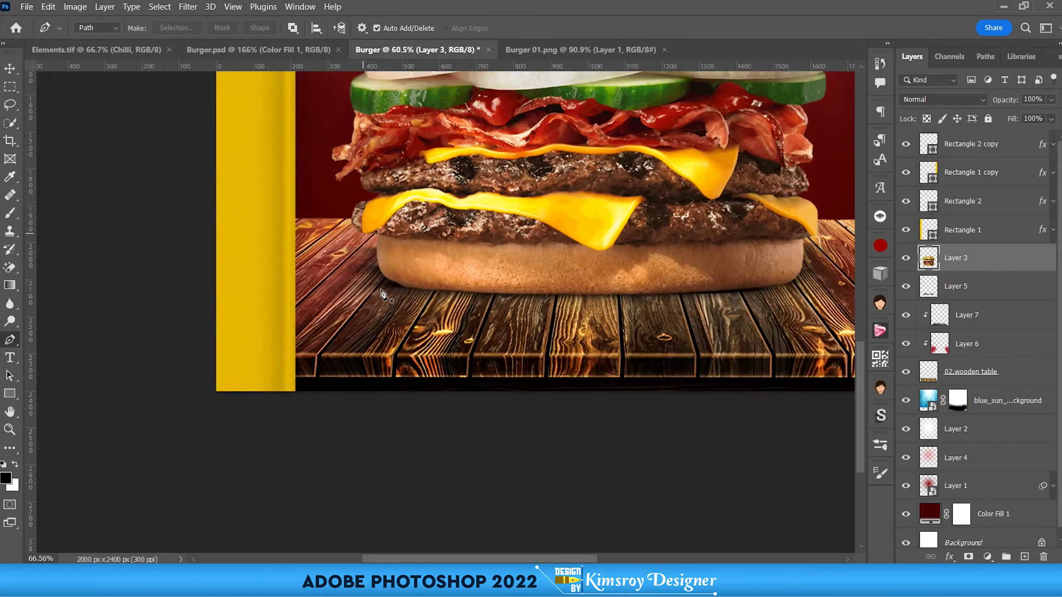
scroll(420, 259, "up", 2)
left_click(417, 253)
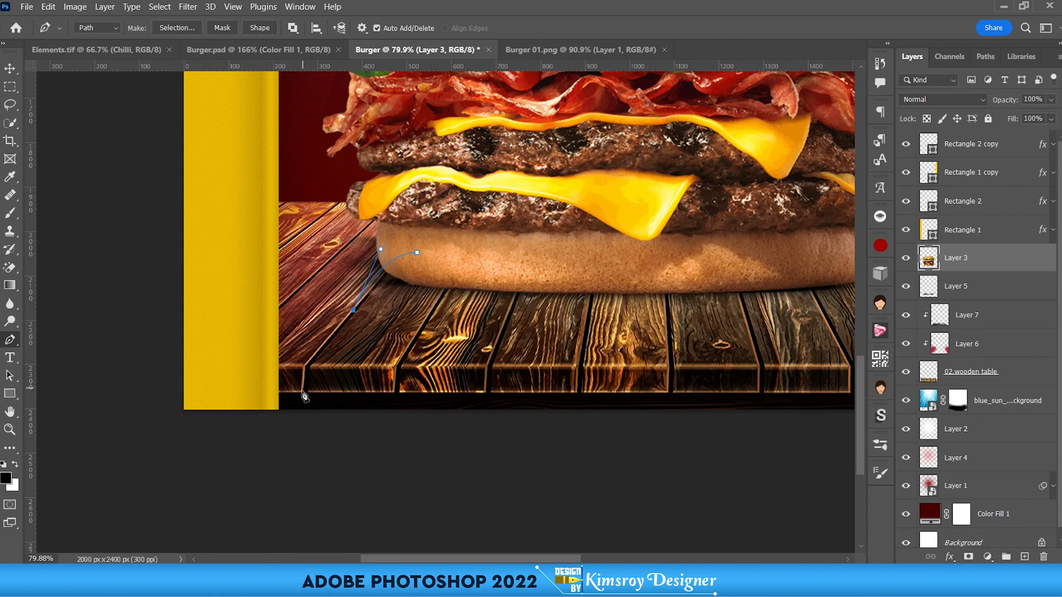
Step: Extend the path outline down to the table's corner
scroll(288, 412, "down", 3)
scroll(272, 397, "down", 2)
scroll(259, 377, "up", 2)
scroll(262, 370, "up", 3)
scroll(696, 417, "down", 2)
scroll(654, 370, "up", 1)
left_click(668, 371)
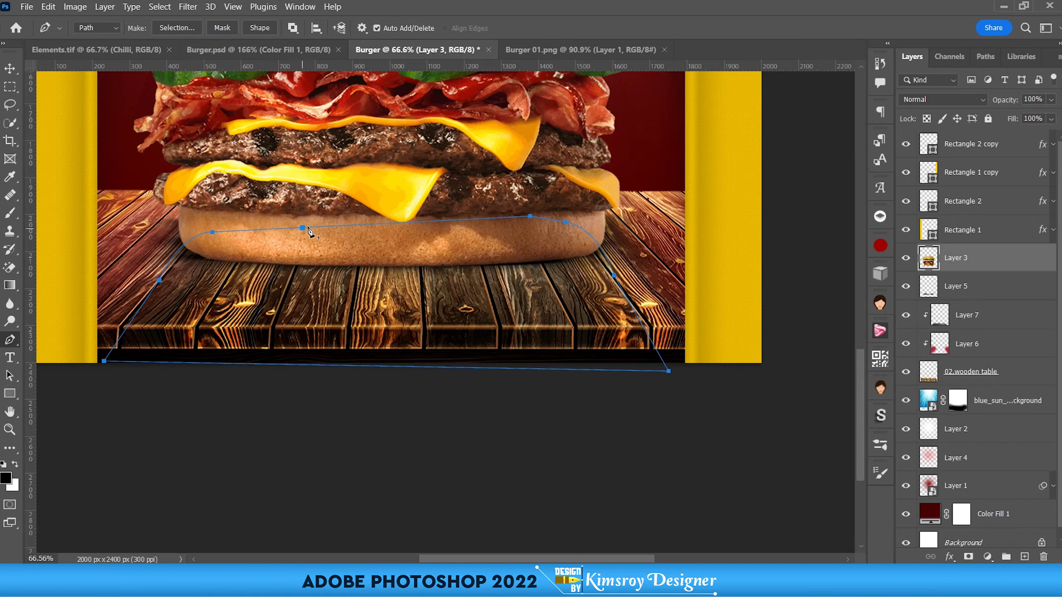
scroll(305, 232, "down", 2)
scroll(297, 259, "up", 1)
scroll(291, 284, "up", 2)
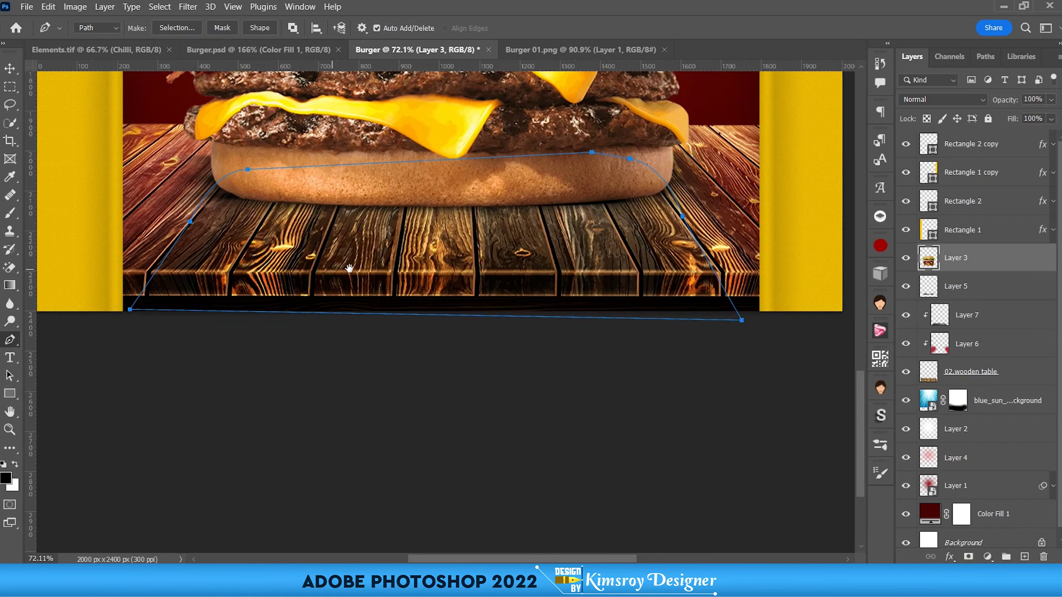
left_click_drag(333, 270, 332, 252)
scroll(355, 230, "up", 3)
Step: Convert the path into a selection with Make Selection and add new Layer 8
right_click(357, 230)
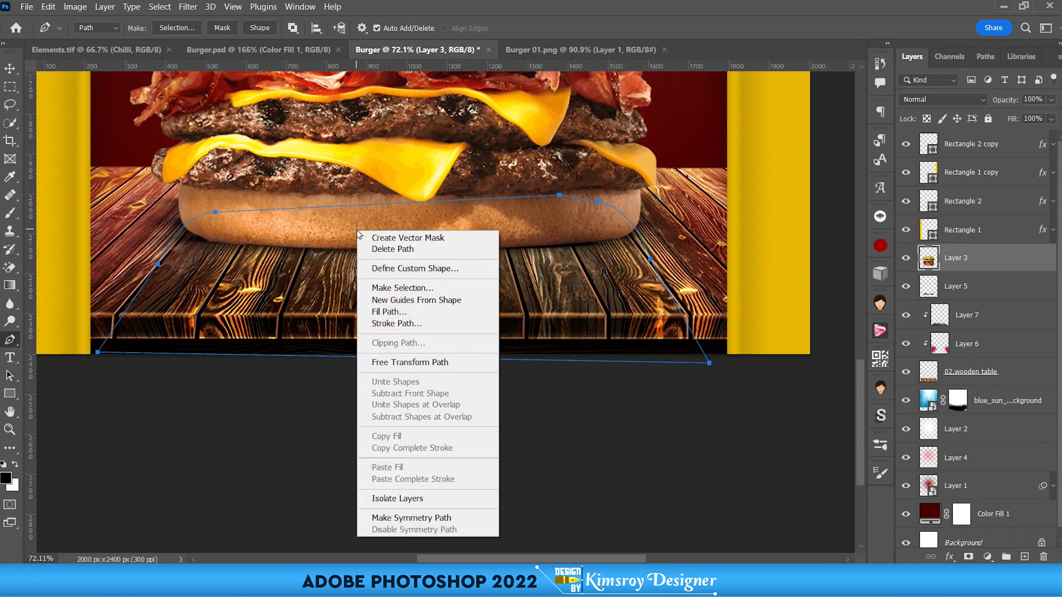
left_click(391, 289)
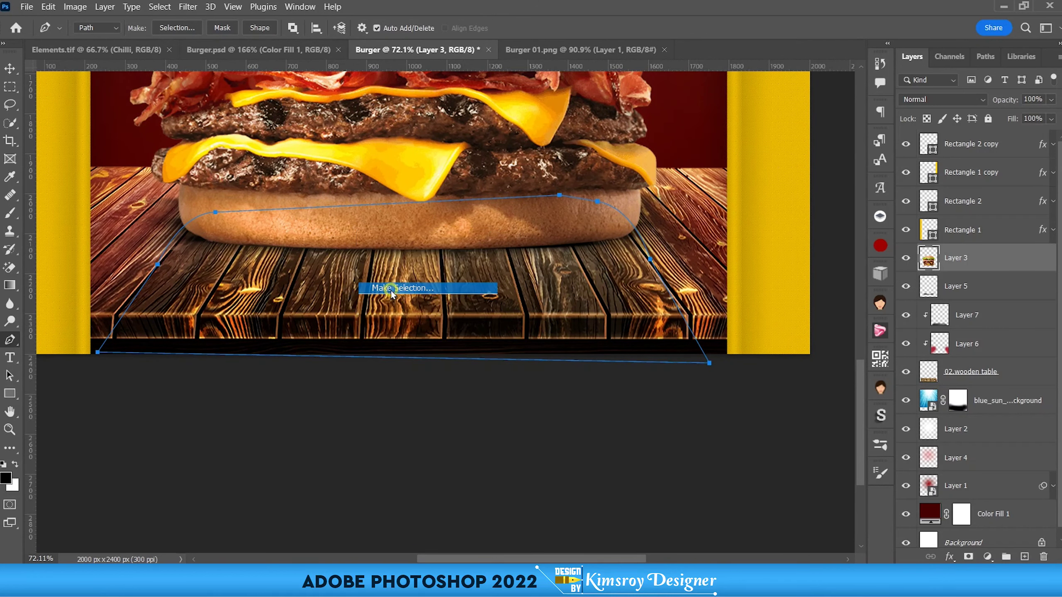
left_click(748, 226)
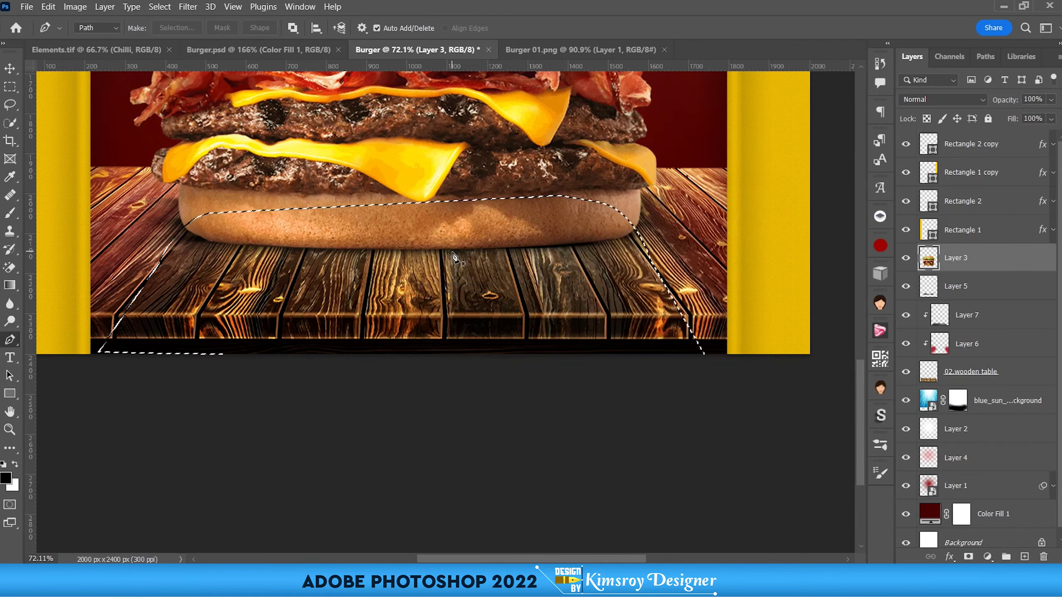
scroll(450, 269, "down", 2)
scroll(449, 269, "up", 1)
scroll(449, 268, "down", 1)
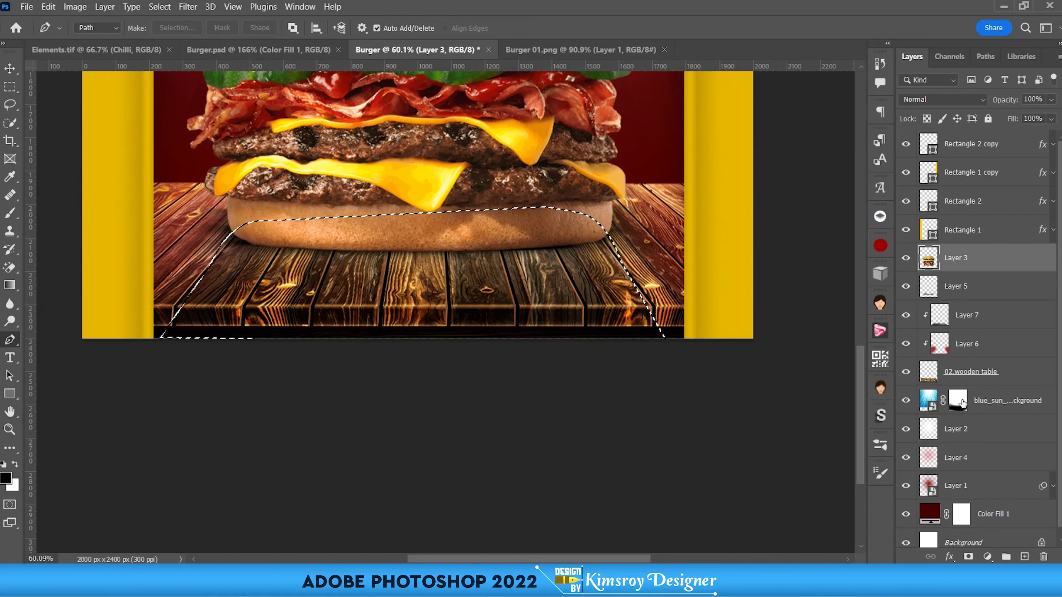
left_click(1024, 556)
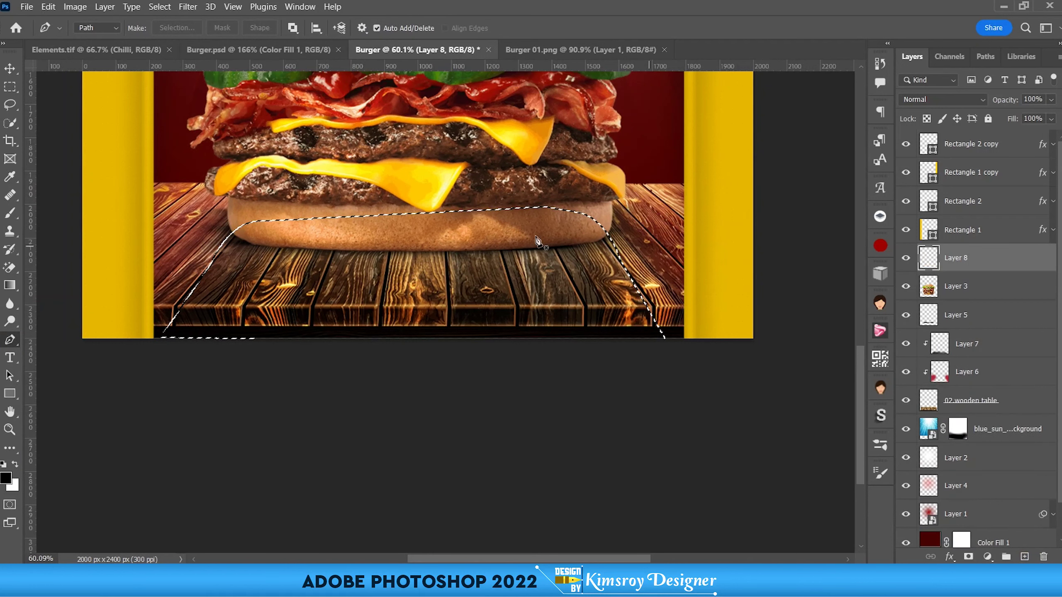
Step: Fill the selection black with the Paint Bucket, deselect, and move Layer 8 below Layer 3
right_click(10, 284)
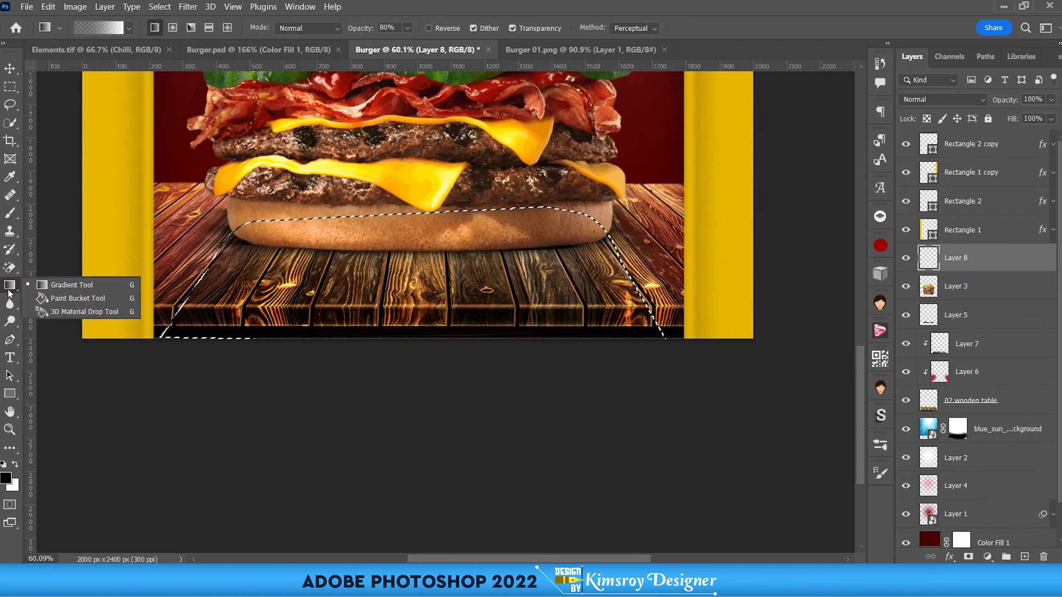
left_click(63, 298)
left_click(430, 280)
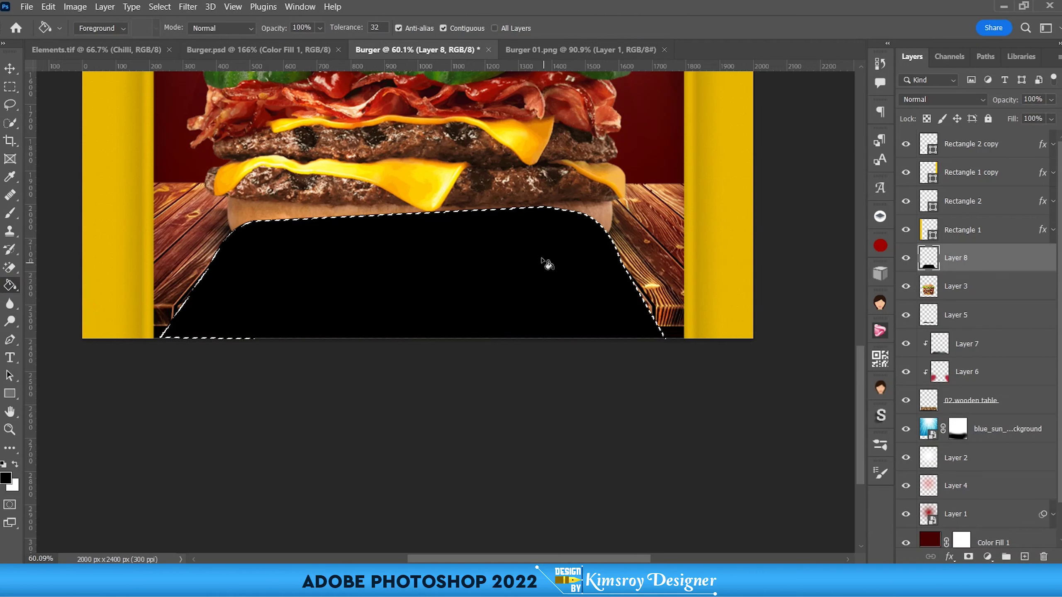
key("ctrl+d")
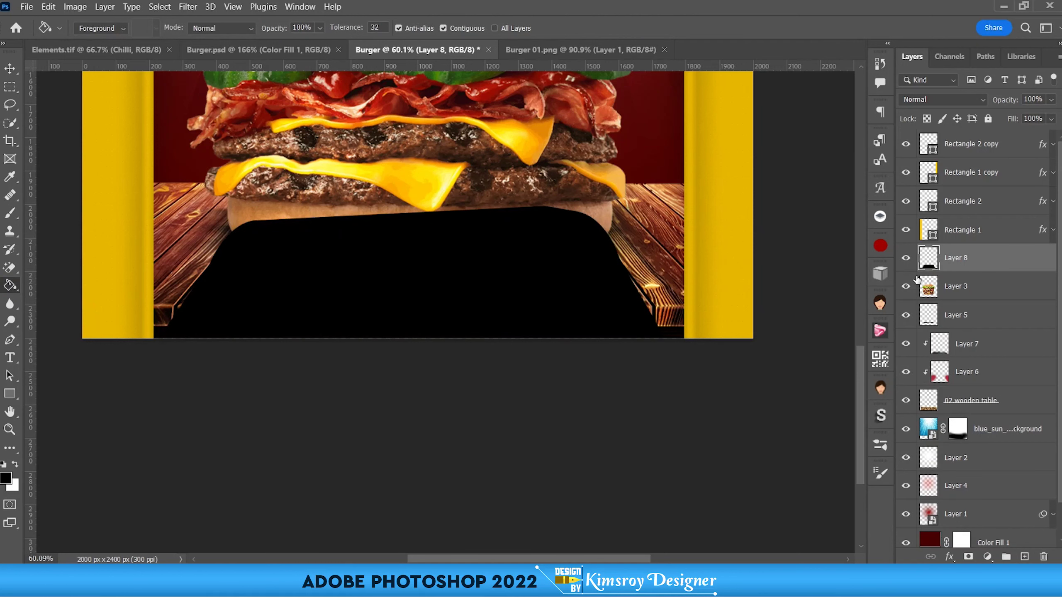
left_click_drag(955, 257, 955, 301)
Step: Lower the shadow layer's opacity to 36%, comparing the poster with and without it
scroll(444, 294, "down", 2)
scroll(444, 295, "up", 1)
scroll(443, 294, "up", 1)
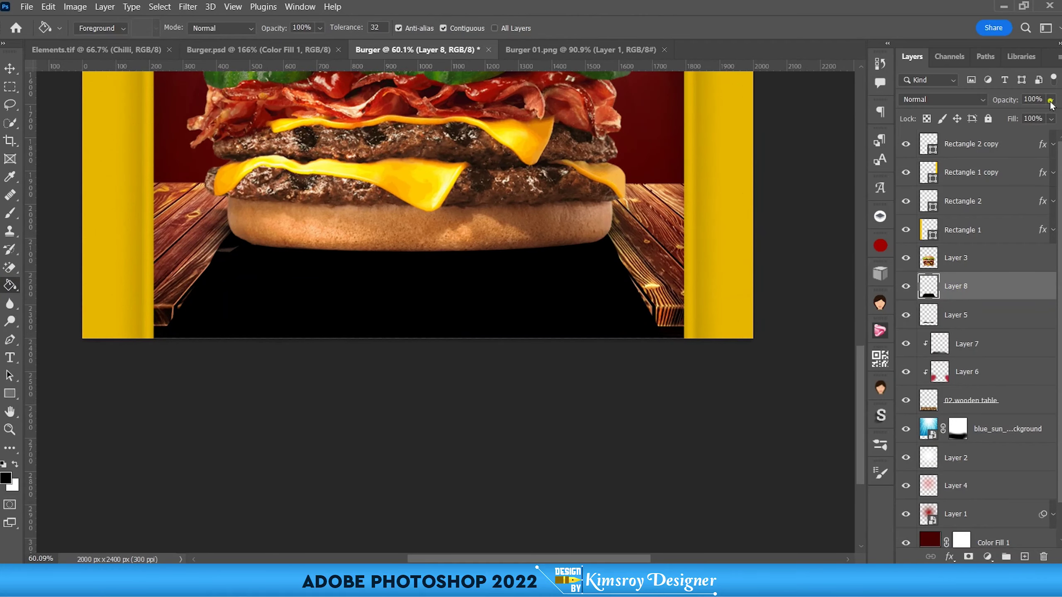
left_click(1050, 100)
left_click_drag(1039, 118, 1014, 129)
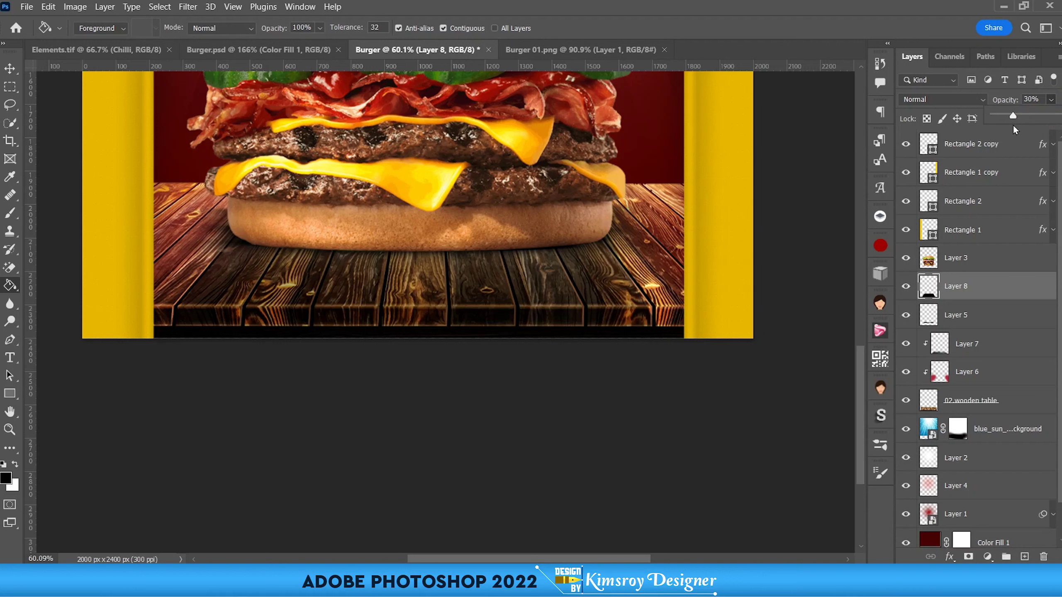
left_click_drag(1018, 130, 1020, 129)
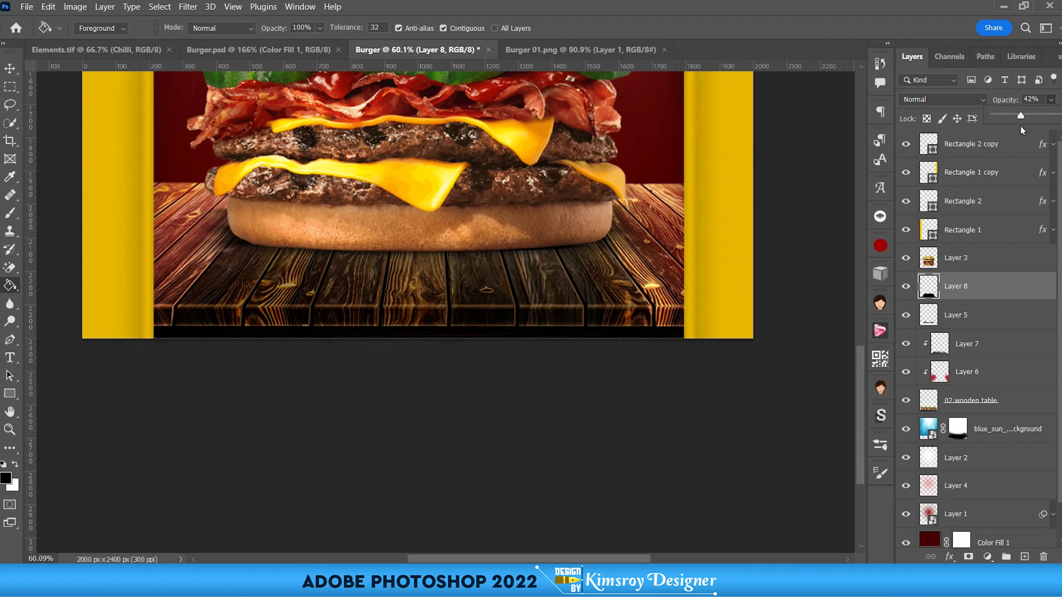
left_click(991, 287)
scroll(507, 327, "down", 2)
scroll(507, 327, "down", 1)
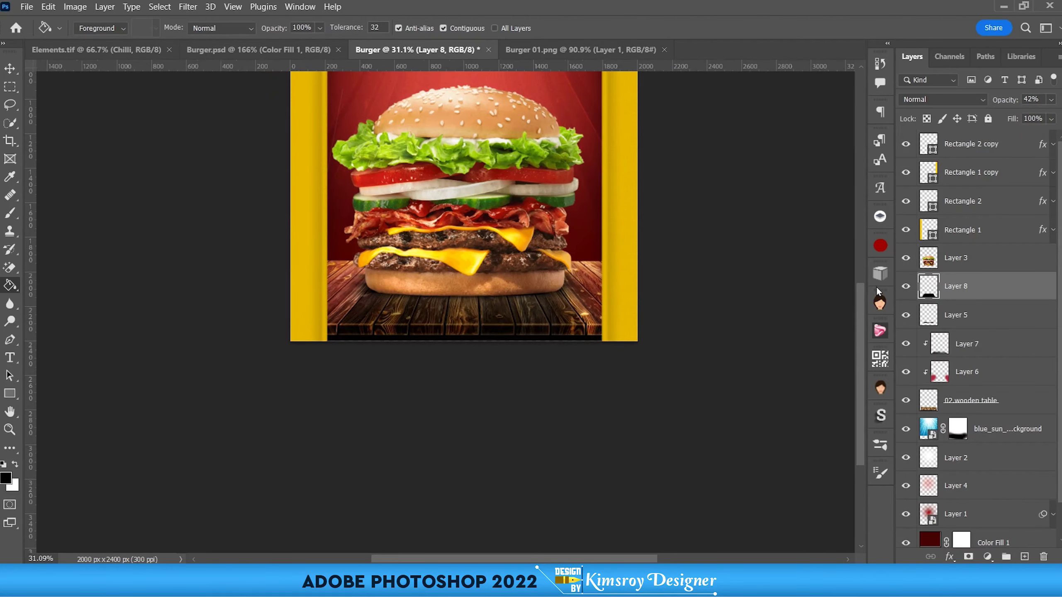
left_click(906, 286)
left_click_drag(1053, 100, 1018, 118)
left_click(991, 289)
Step: Zoom in, check Layer 6's glow by toggling it, and select Layer 6
left_click_drag(415, 306, 856, 294)
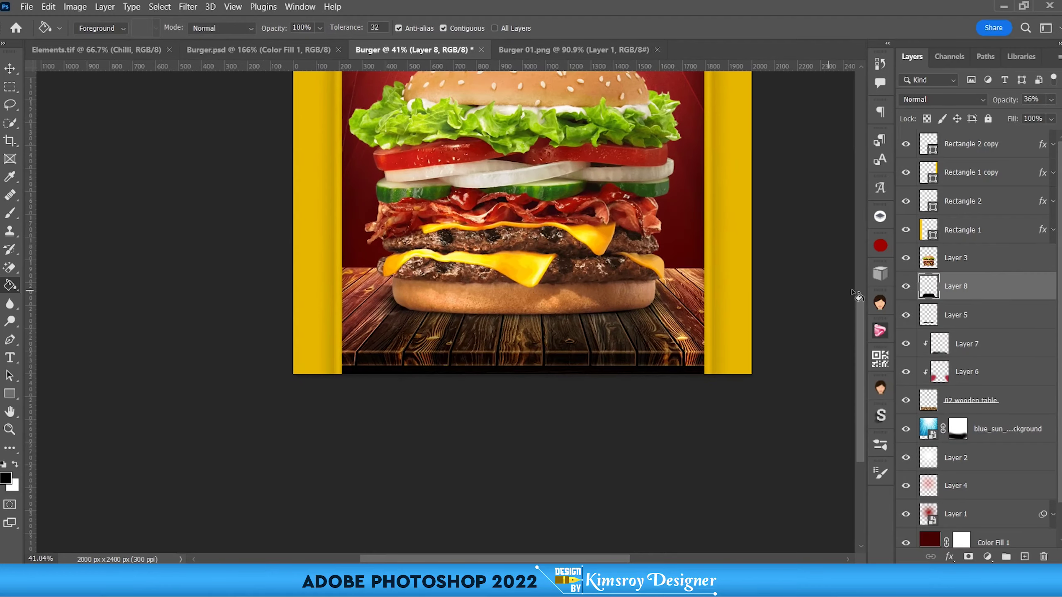
left_click(906, 371)
left_click(939, 379)
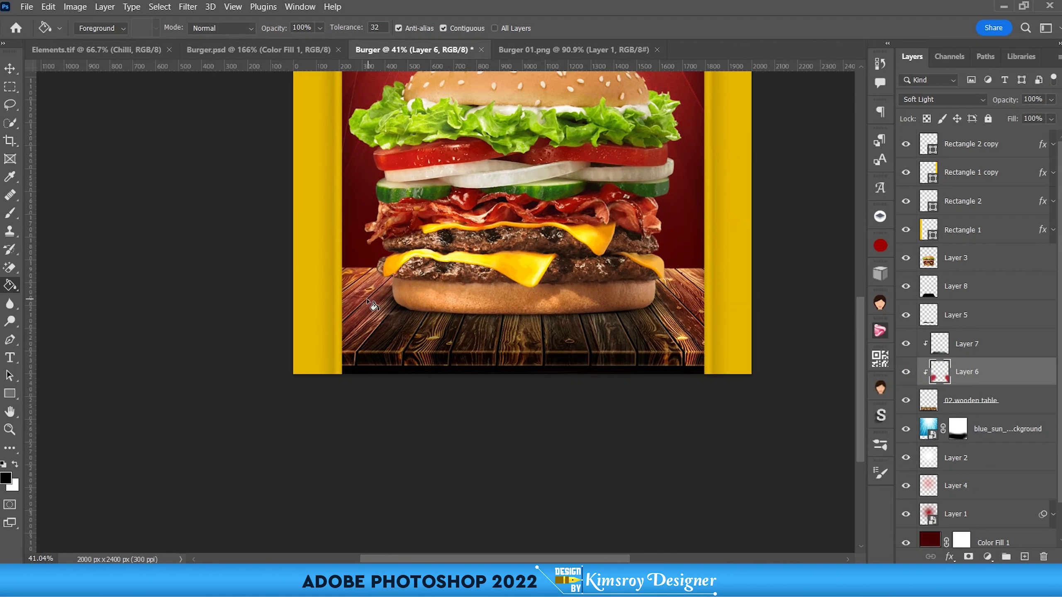
Step: Set the Brush Tool to 39% opacity and about 514 px, zoom out, then return to the Move Tool
left_click(10, 213)
left_click(50, 220)
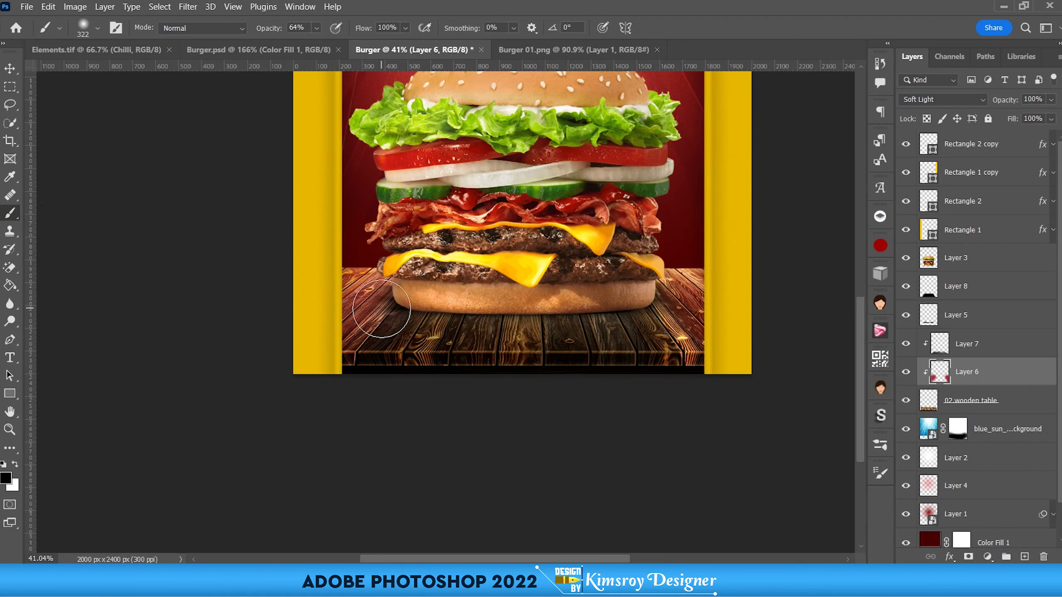
left_click(317, 28)
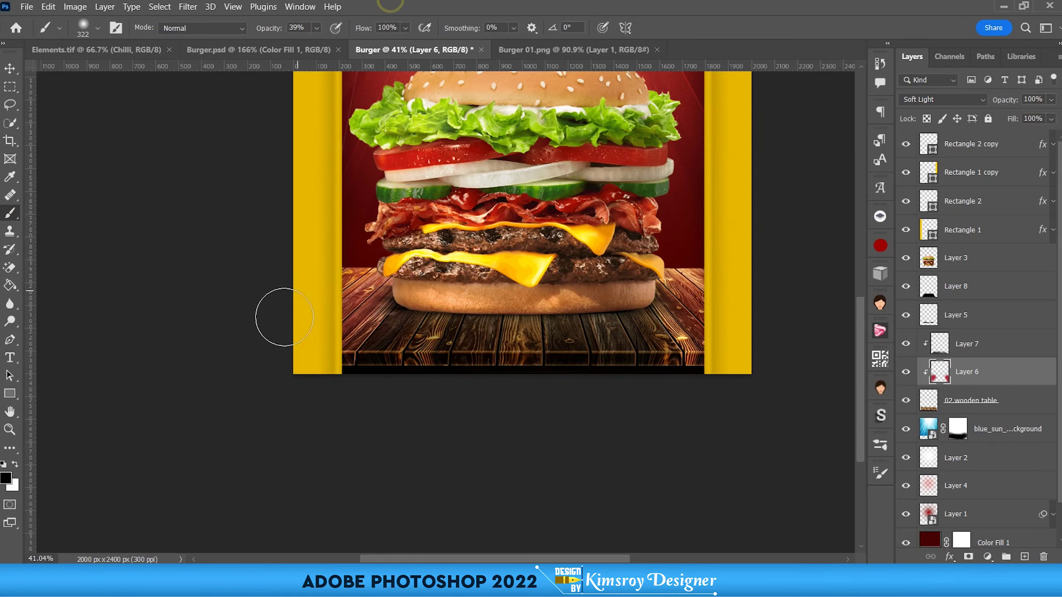
scroll(293, 317, "up", 2)
left_click_drag(420, 318, 459, 318)
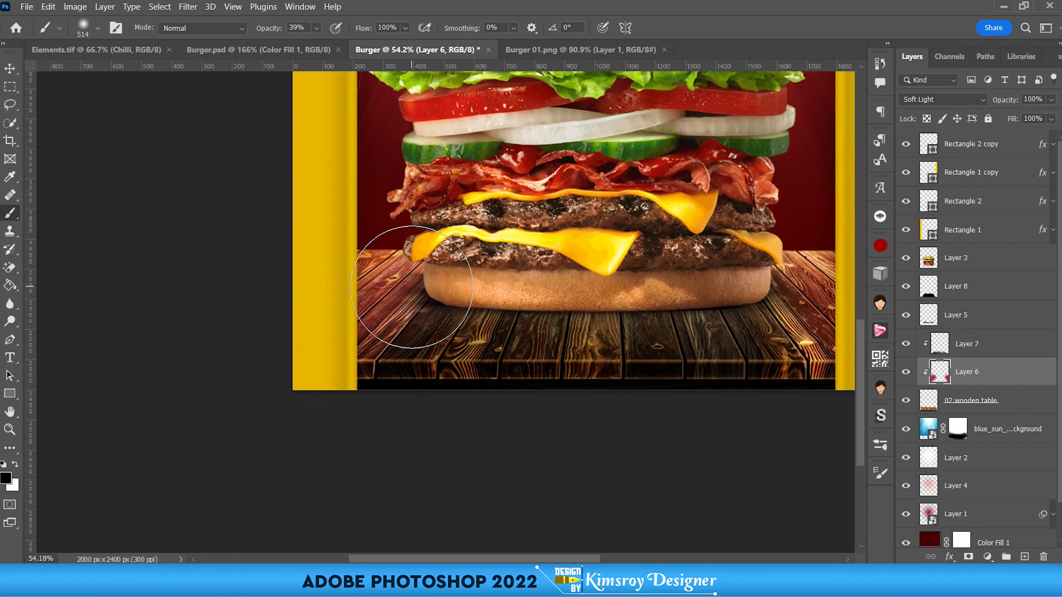
scroll(376, 331, "right", 5)
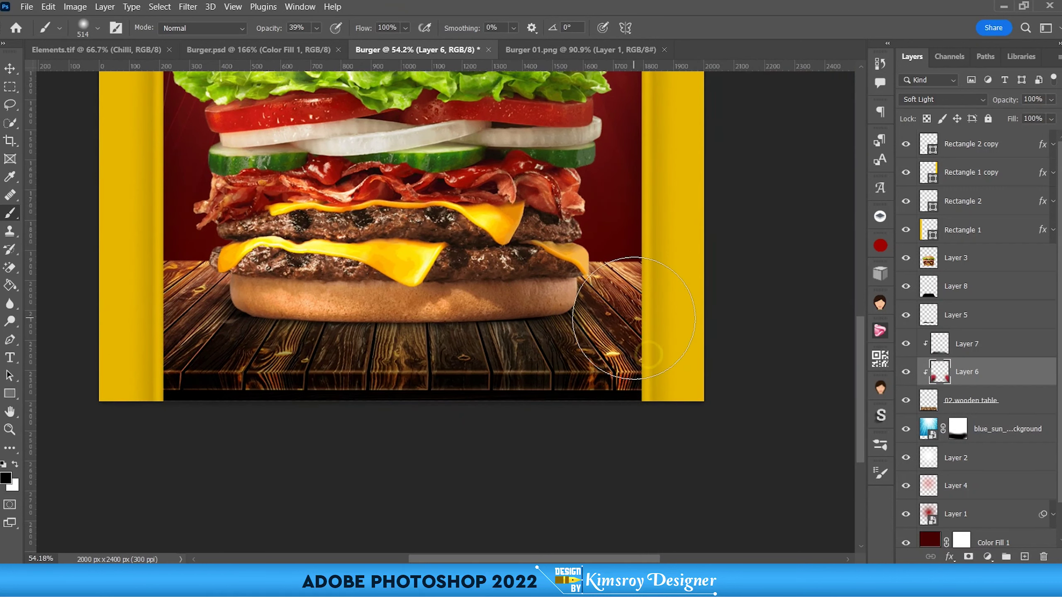
key("ctrl+minus")
scroll(473, 401, "left", 3)
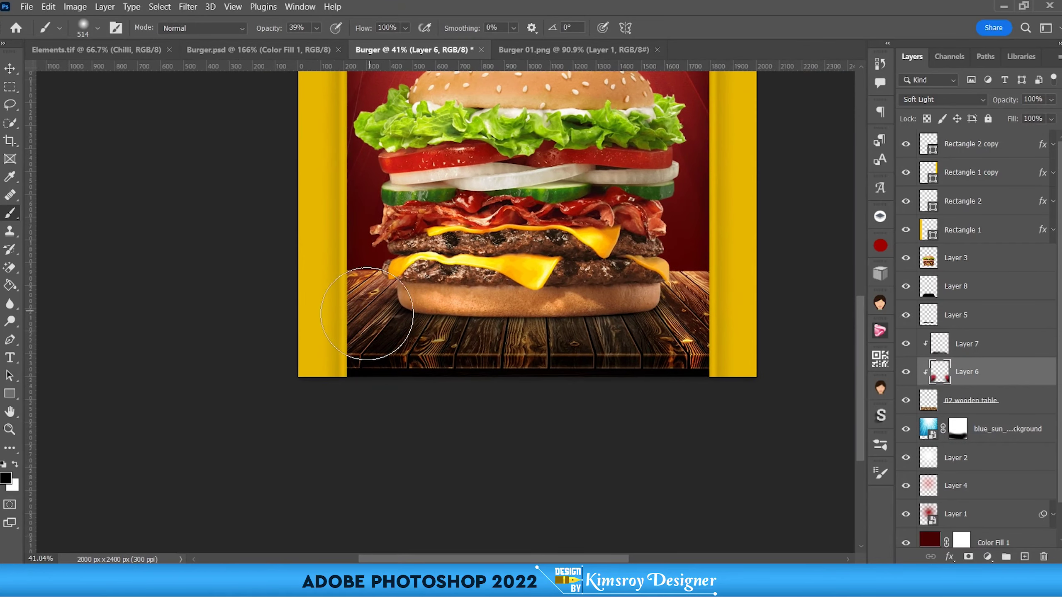
scroll(340, 332, "down", 2)
scroll(463, 217, "up", 1)
scroll(463, 217, "up", 1)
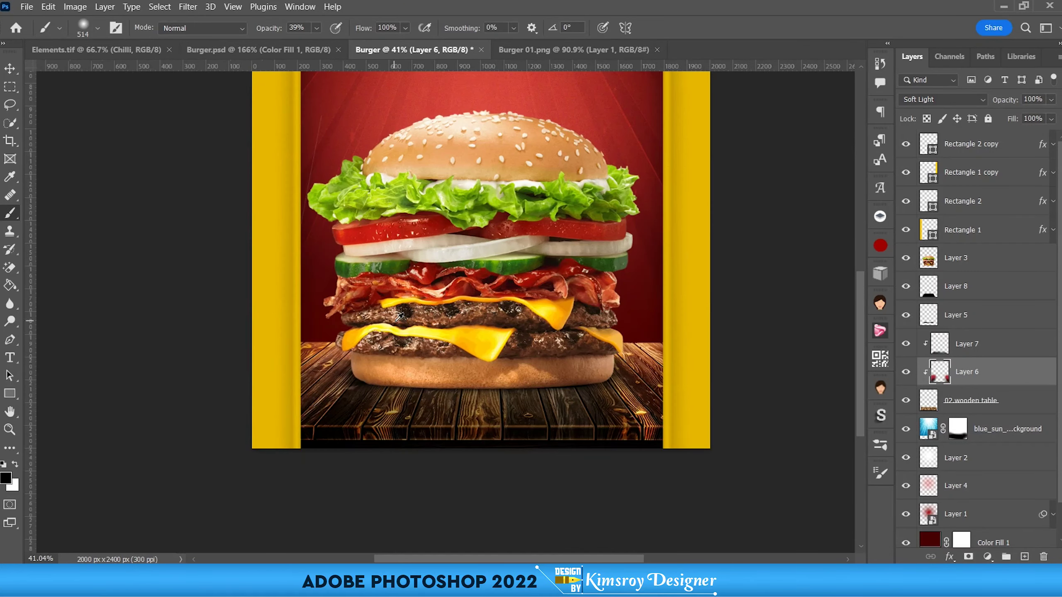
left_click(7, 71)
Step: Add a new Layer 9 above the burger's Layer 3 and clip it to the burger
left_click(518, 228)
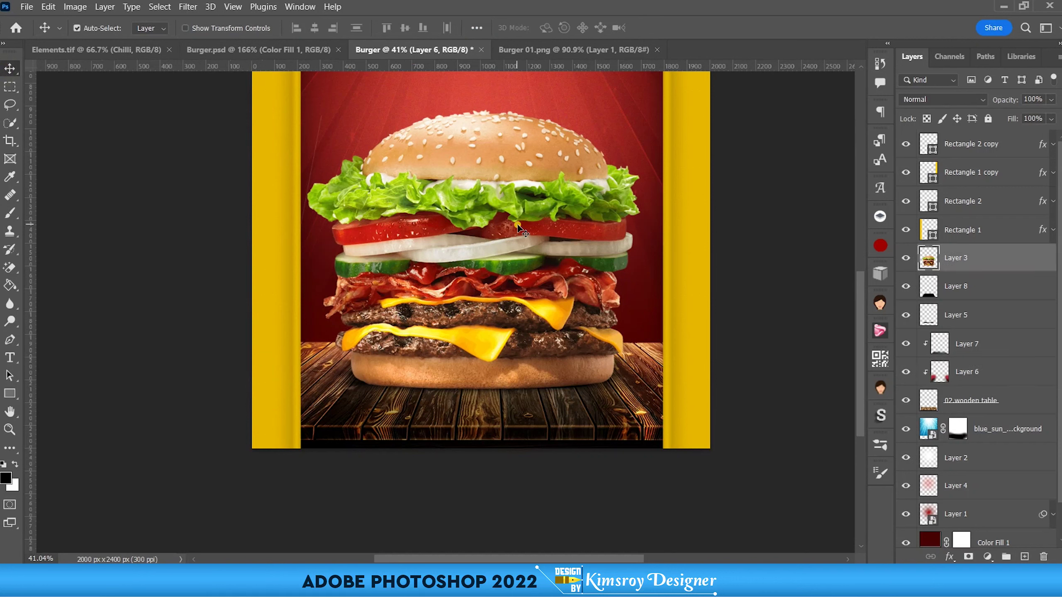
left_click(906, 262)
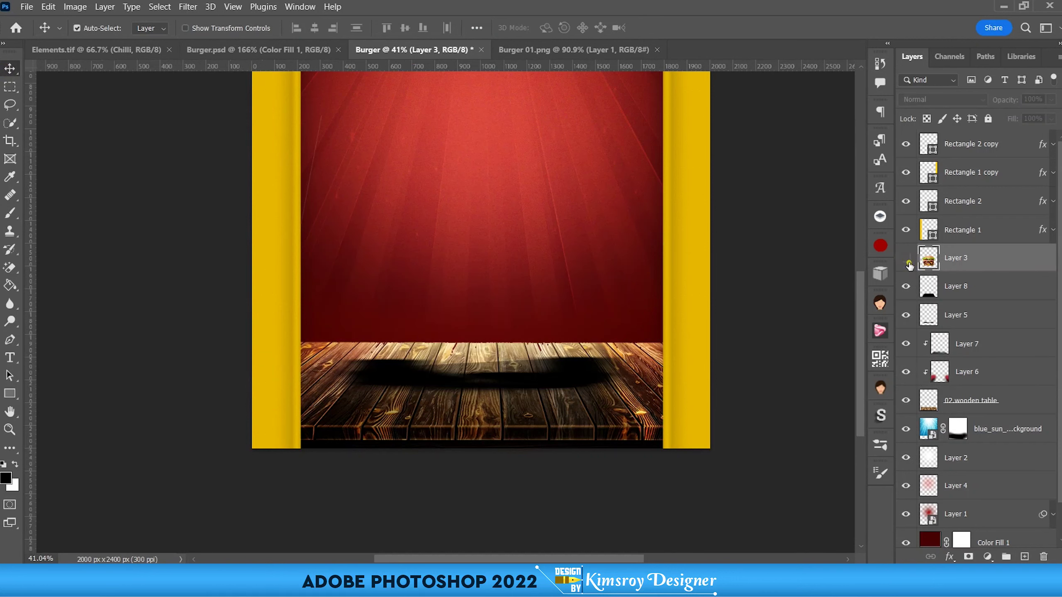
left_click(1024, 556)
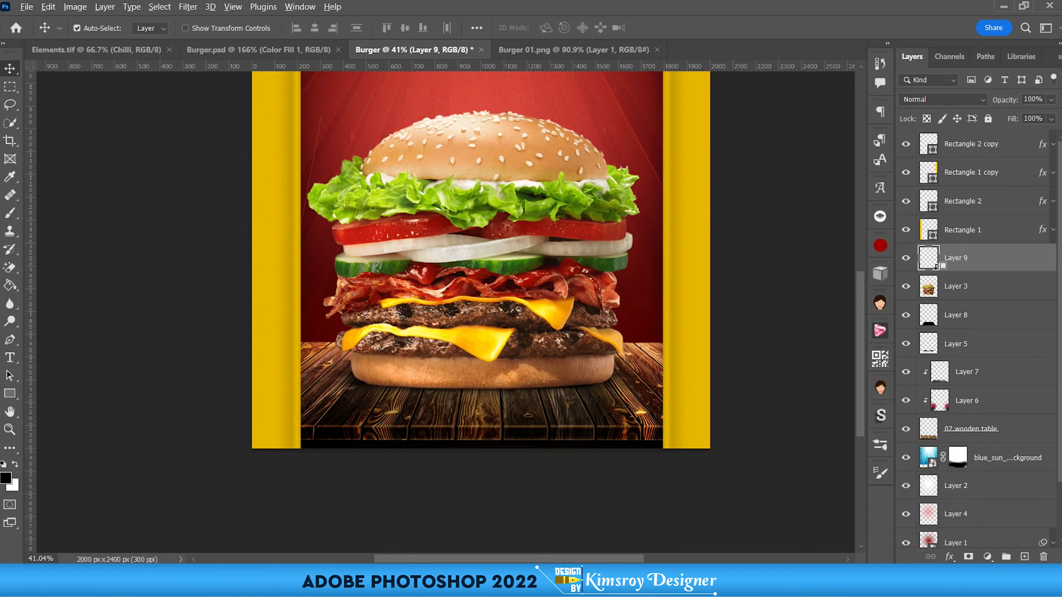
left_click(935, 268, "alt")
scroll(450, 309, "up", 1)
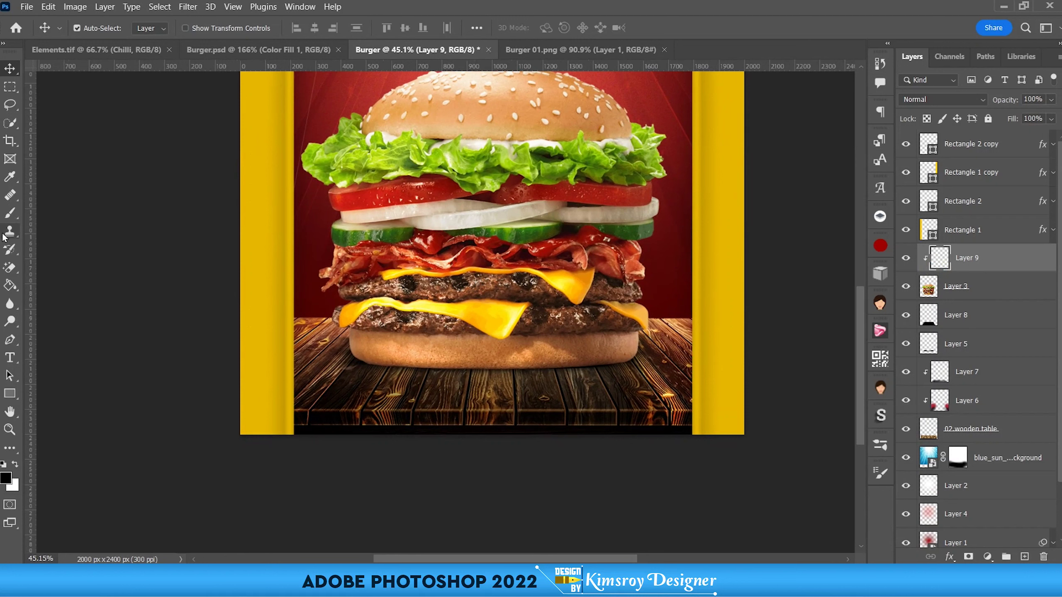
Step: Pick a soft brush of about 224 px and set Layer 9's blend mode to Soft Light
left_click(10, 213)
left_click(59, 217)
mouse_move(548, 365)
left_mouse_down()
mouse_move(503, 364)
mouse_move(537, 370)
left_mouse_up()
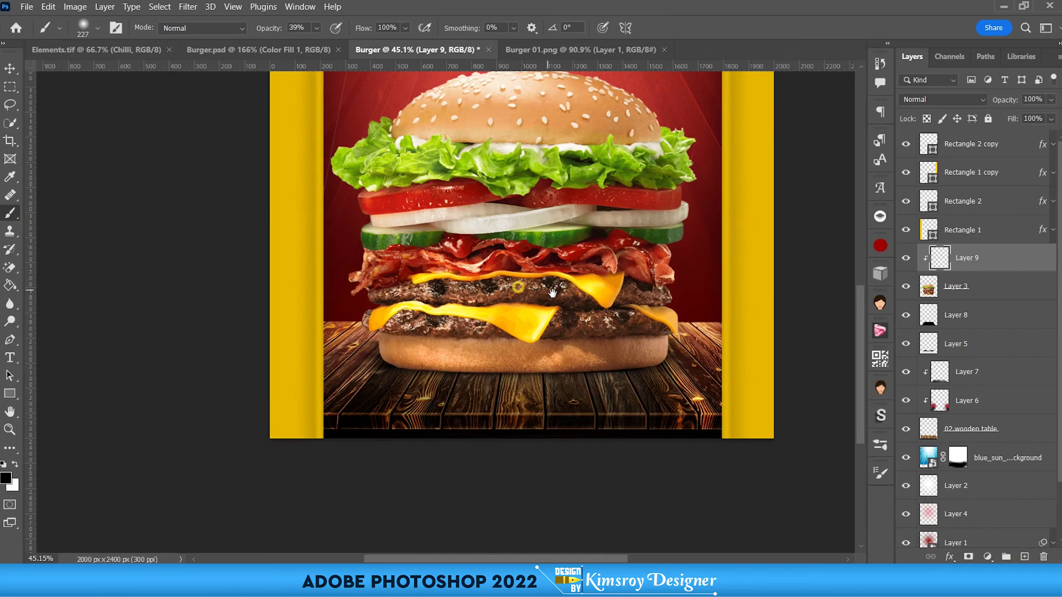
left_click(934, 88)
left_click(980, 100)
left_click(928, 281)
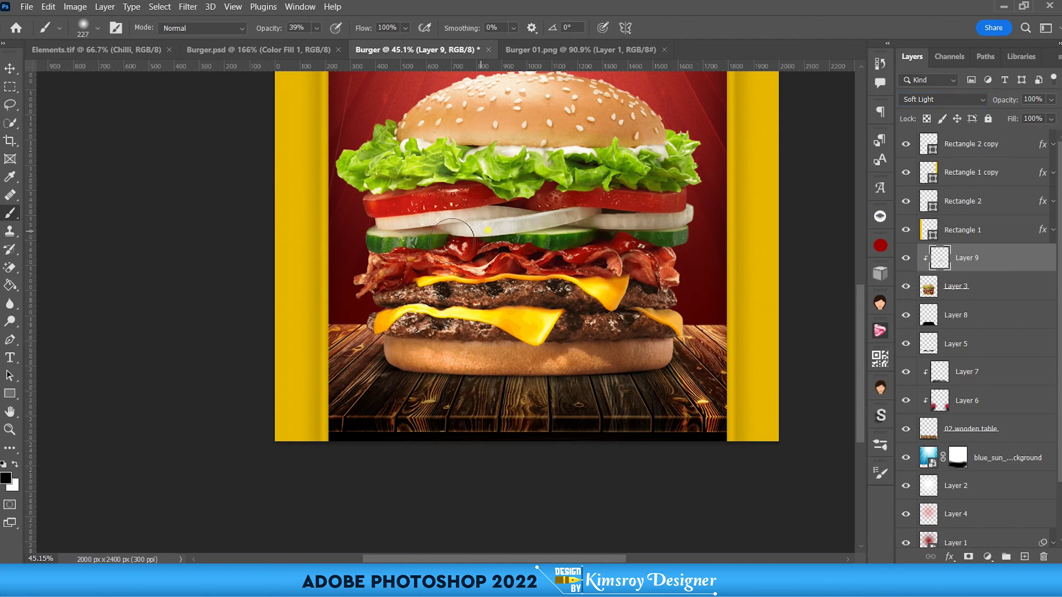
Step: Paint shading over the onion, cucumber, bottom bun, lettuce and tomato, then toggle Layer 9 to compare
mouse_move(452, 241)
left_mouse_down()
mouse_move(638, 217)
mouse_move(366, 181)
left_mouse_up()
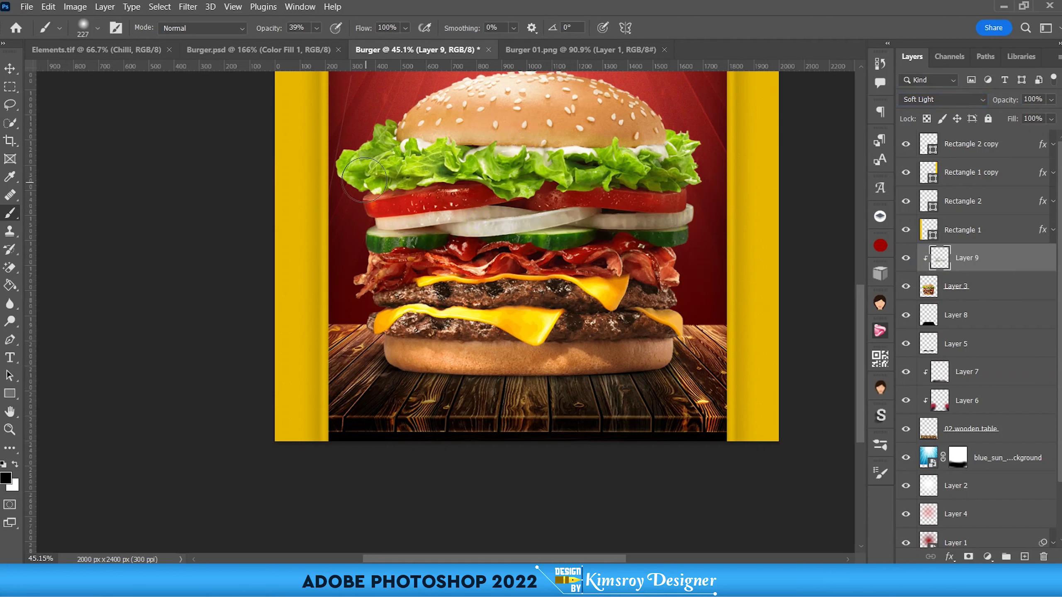
left_click_drag(639, 377, 414, 360)
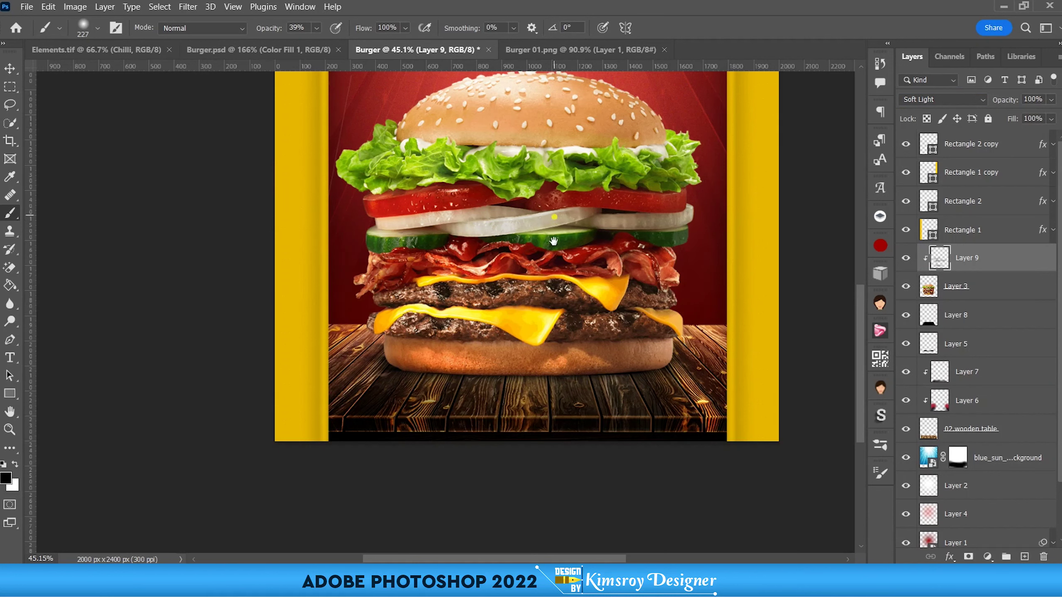
scroll(553, 220, "up", 3)
left_click_drag(655, 235, 488, 246)
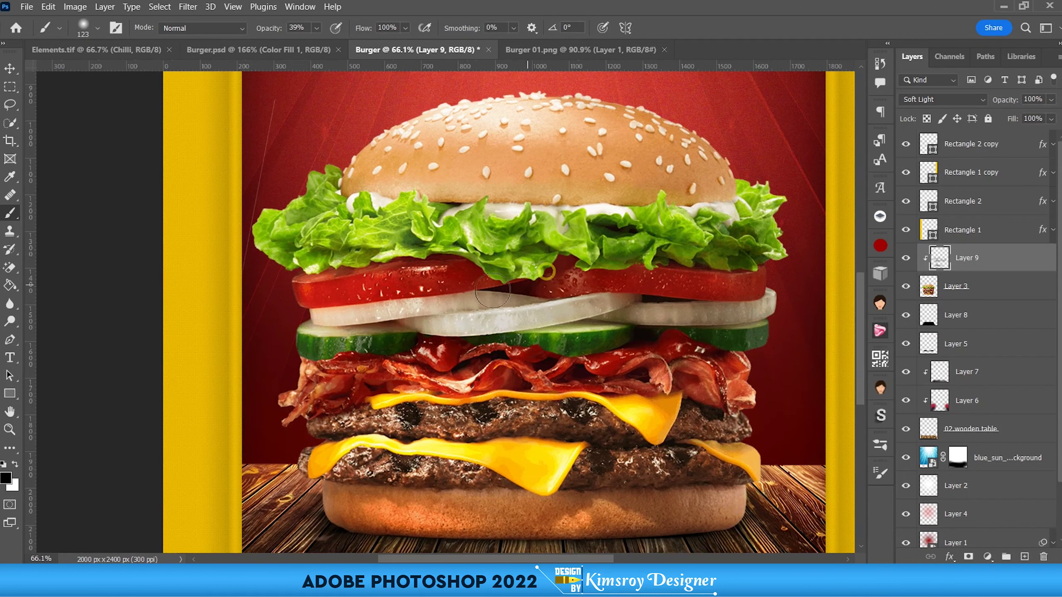
left_click_drag(294, 291, 455, 285)
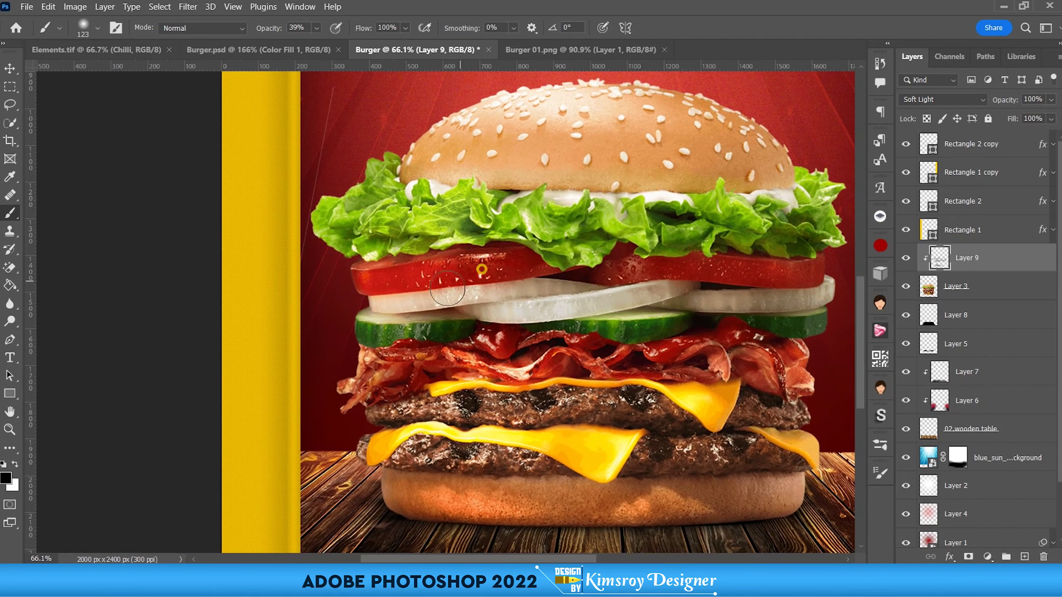
scroll(425, 268, "left", 2)
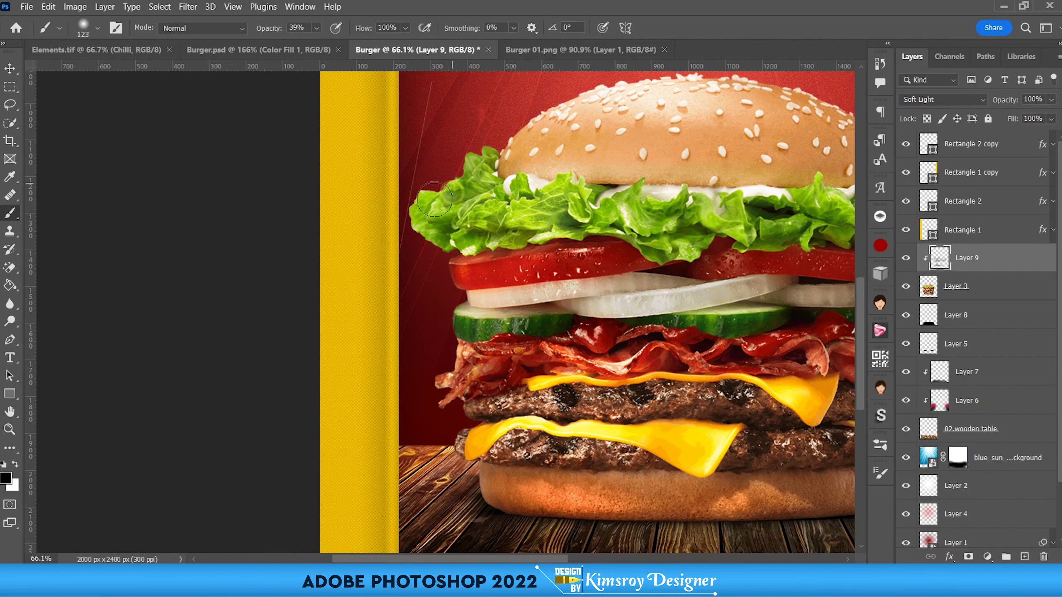
mouse_move(487, 276)
left_mouse_down()
mouse_move(513, 301)
mouse_move(422, 265)
left_mouse_up()
left_click_drag(664, 281, 555, 219)
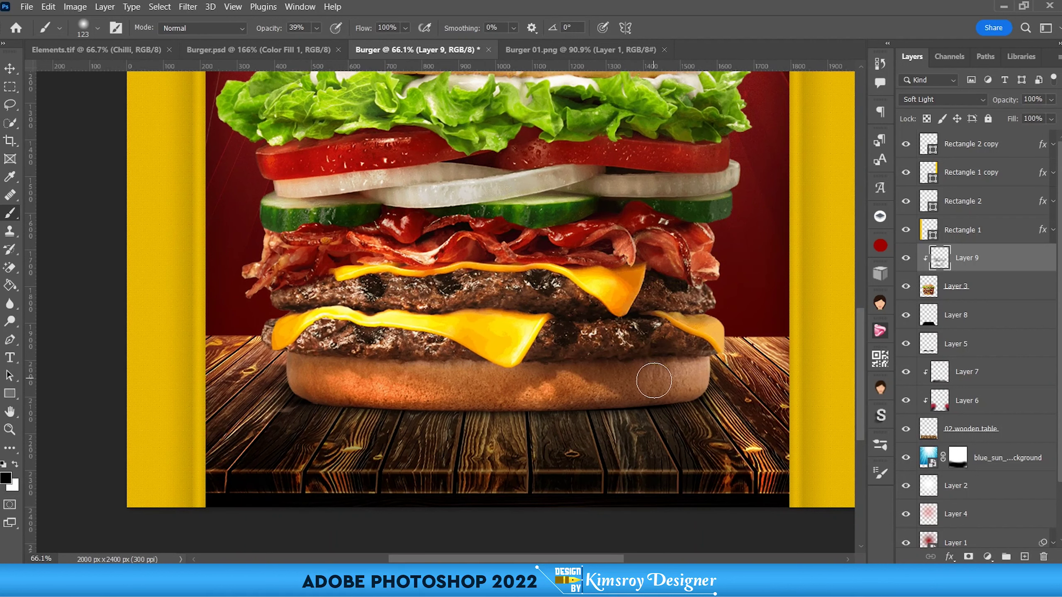
scroll(466, 307, "up", 5)
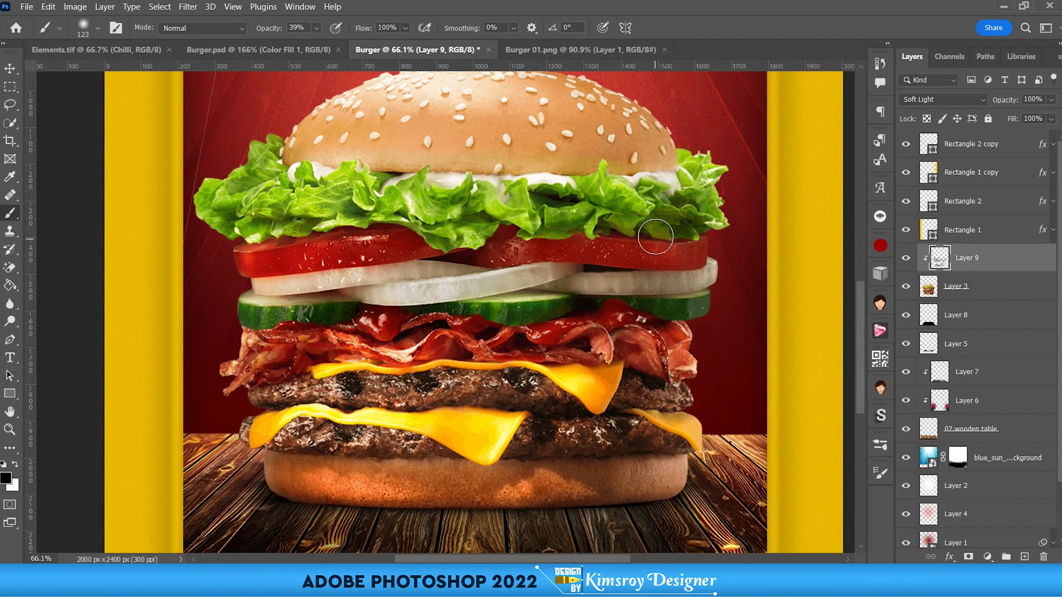
left_click(906, 258)
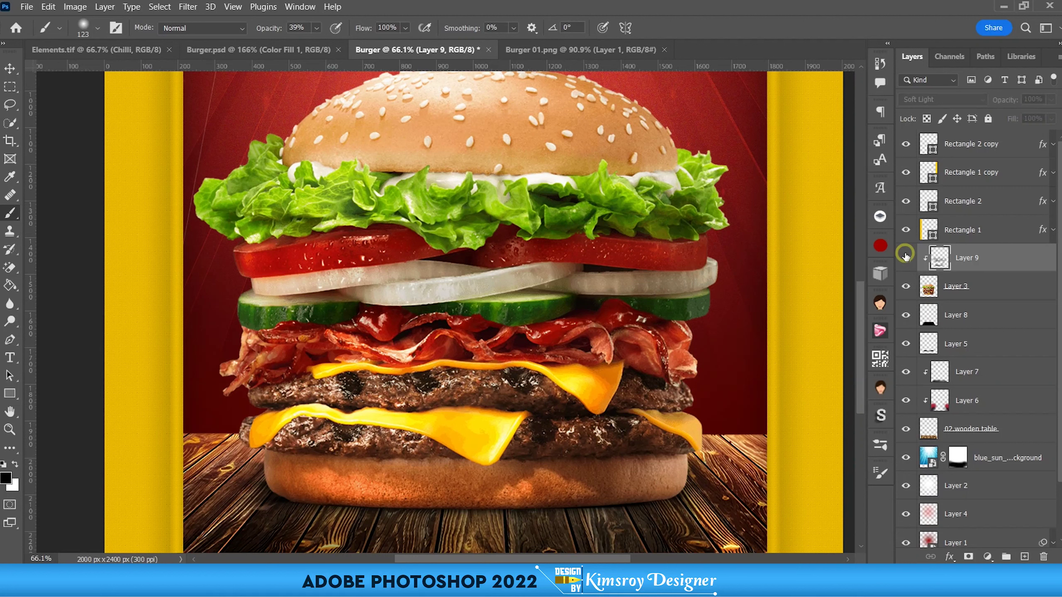
scroll(520, 265, "down", 3)
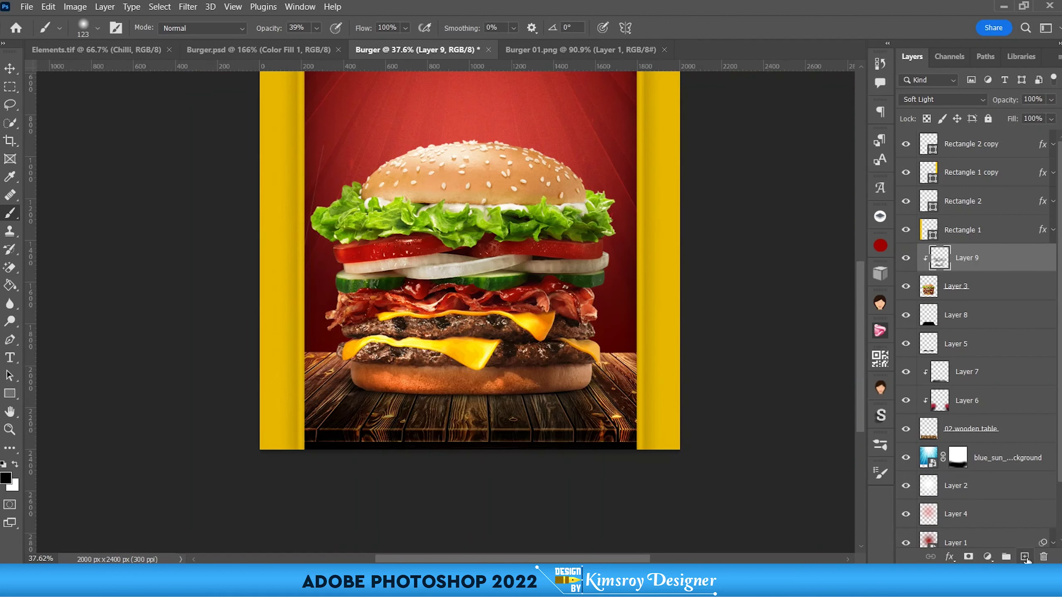
Step: Create Layer 10 clipped to the burger and make white the painting colour
left_click(1024, 557)
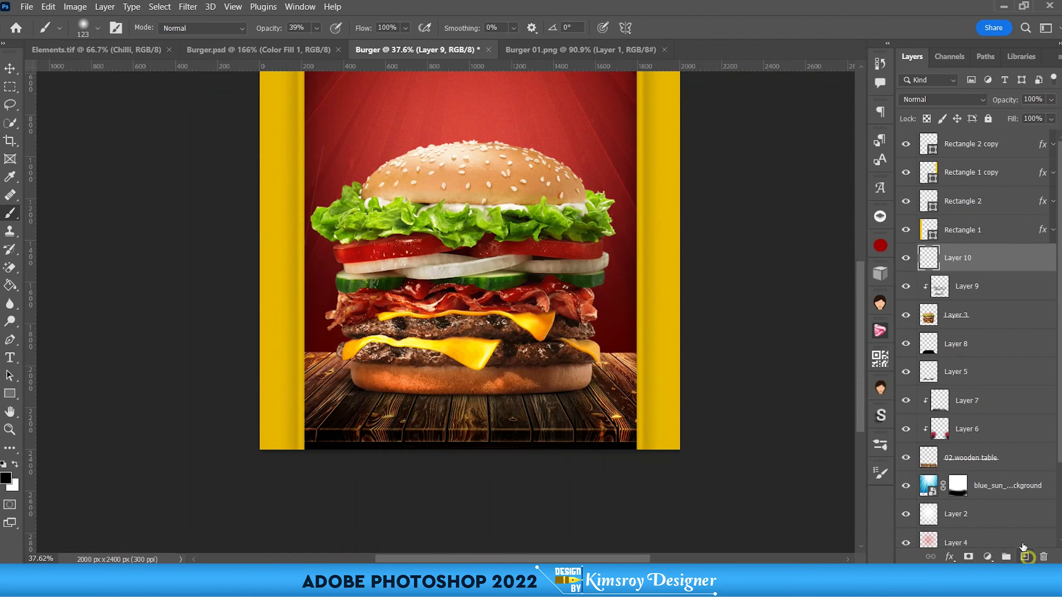
left_click(937, 270, "alt")
scroll(422, 243, "up", 1)
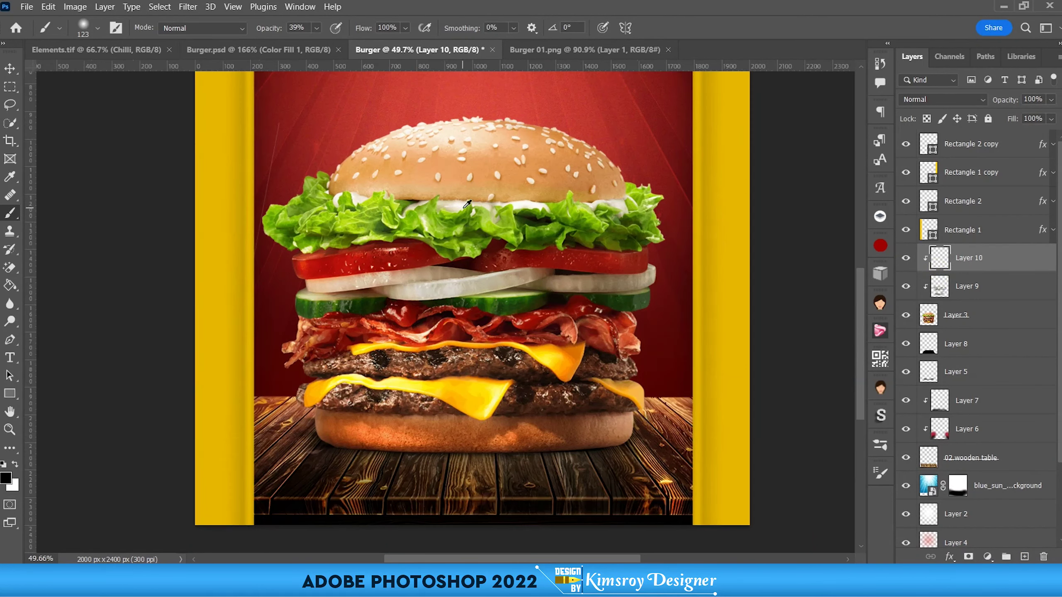
scroll(422, 242, "up", 1)
left_click(16, 466)
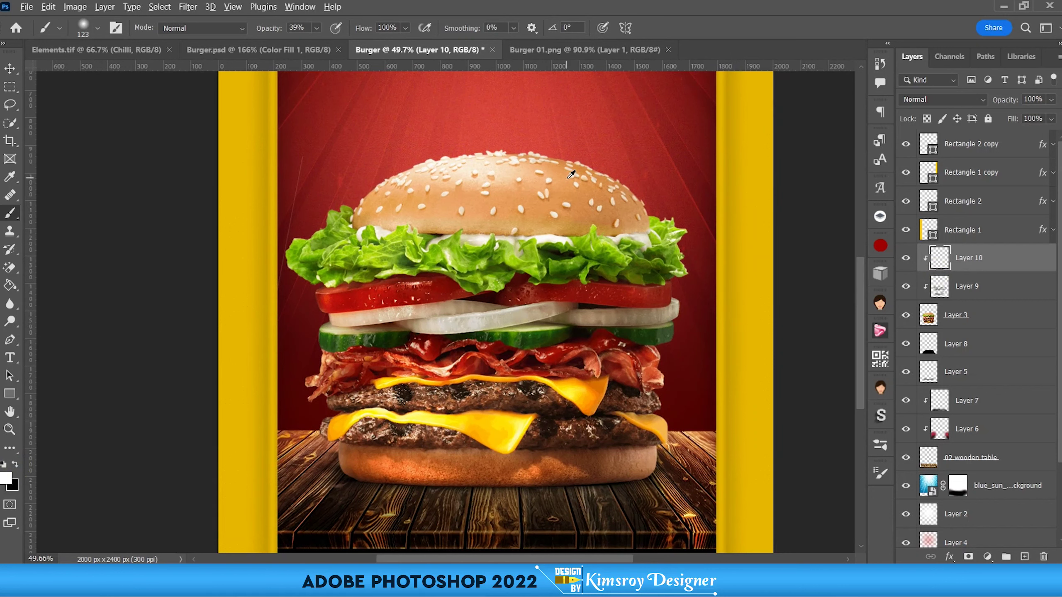
Step: Brush a faint white highlight along the top bun, undoing the stray haze over the lettuce
scroll(571, 173, "up", 1)
left_click_drag(564, 175, 587, 194)
mouse_move(713, 243)
left_mouse_down()
mouse_move(550, 167)
mouse_move(325, 200)
mouse_move(271, 254)
left_mouse_up()
key("ctrl+z")
key("ctrl+z")
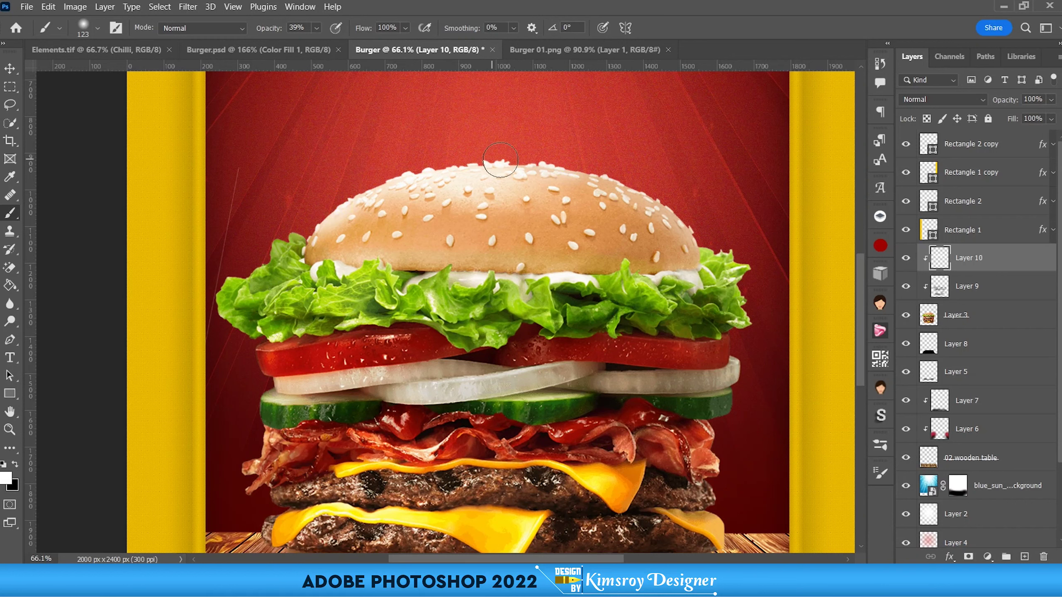
scroll(647, 171, "right", 1)
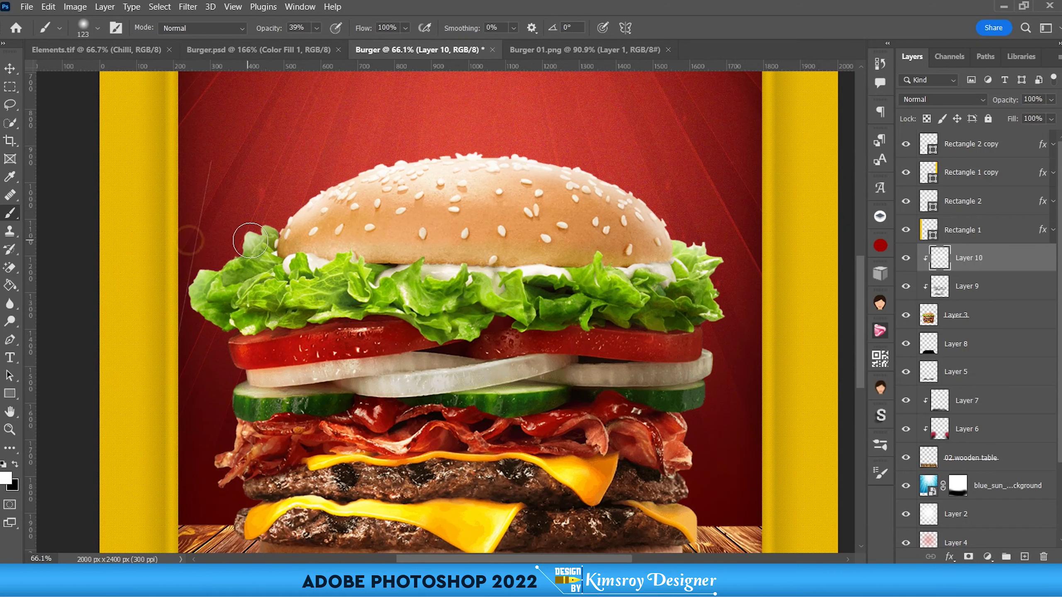
scroll(439, 293, "down", 5)
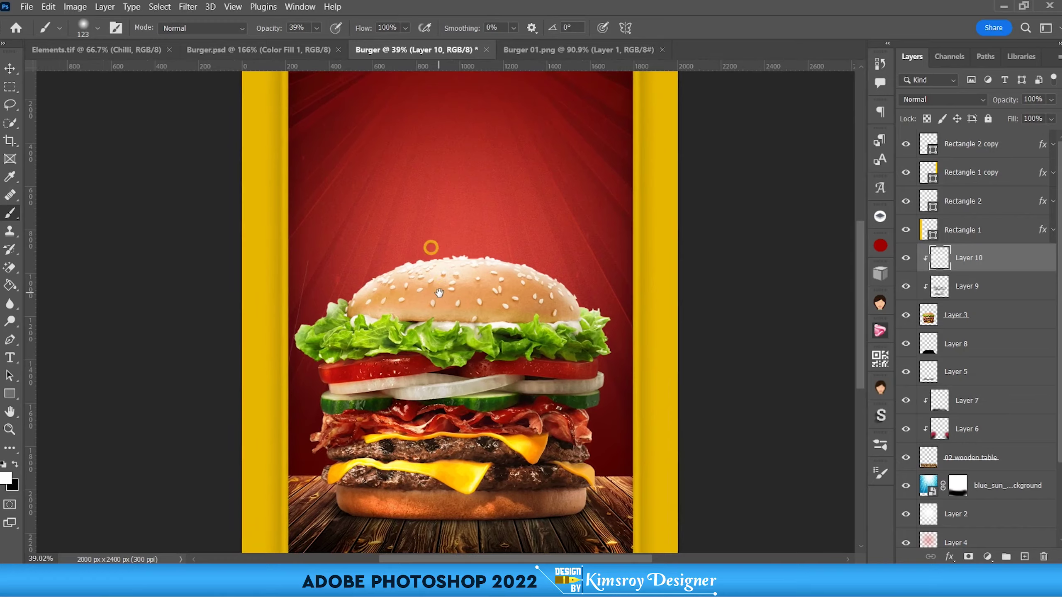
scroll(439, 292, "down", 2)
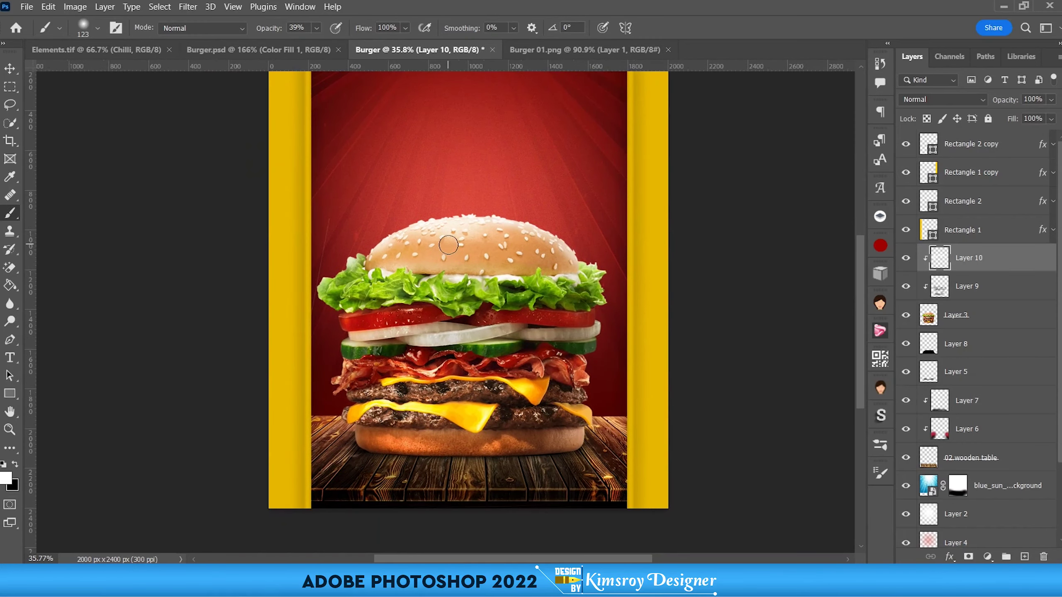
scroll(448, 245, "down", 2)
scroll(498, 396, "down", 1)
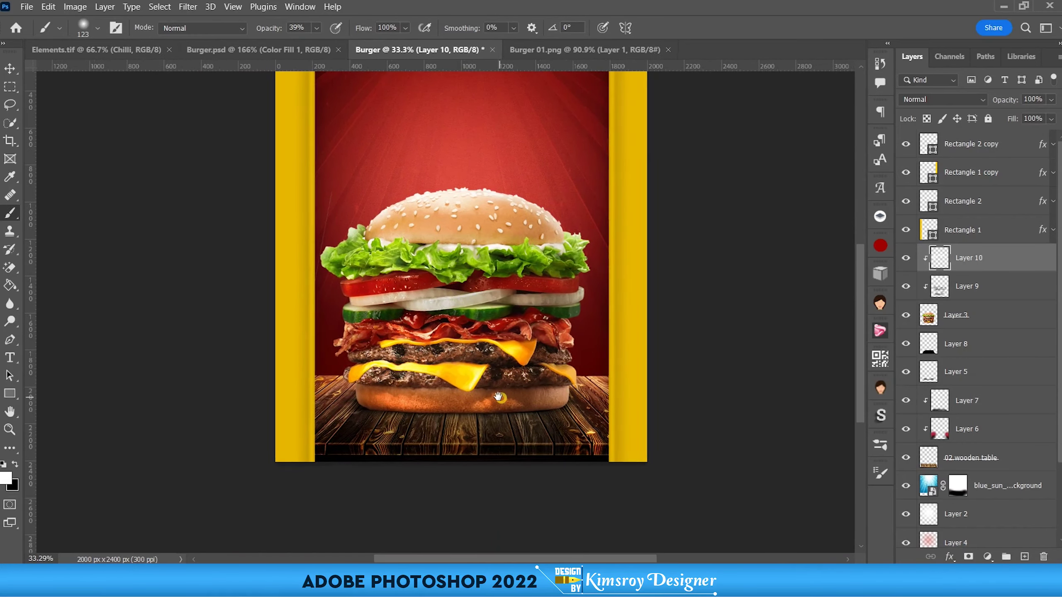
left_click_drag(498, 397, 470, 352)
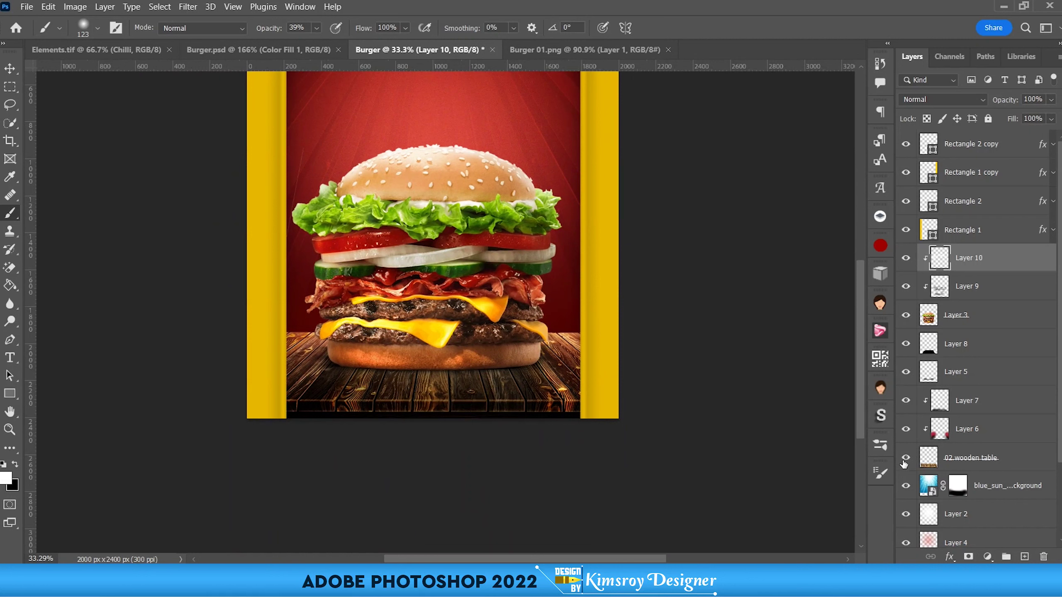
left_click(963, 228)
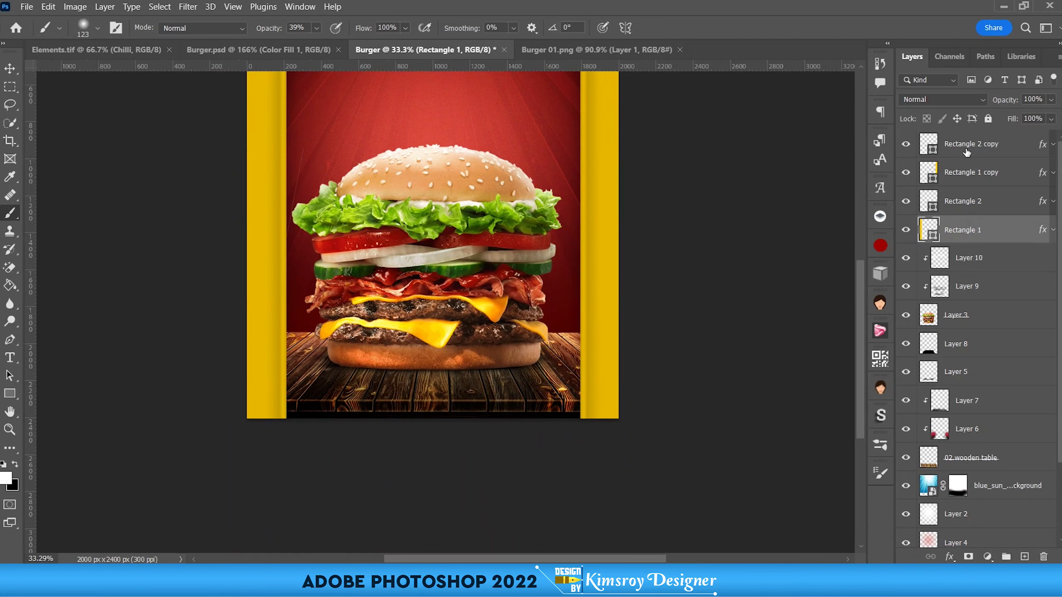
Step: Move the yellow bar layers below 02.wooden table and enlarge the table up and to the left
left_click(965, 149, "shift")
left_click_drag(967, 233, 979, 474)
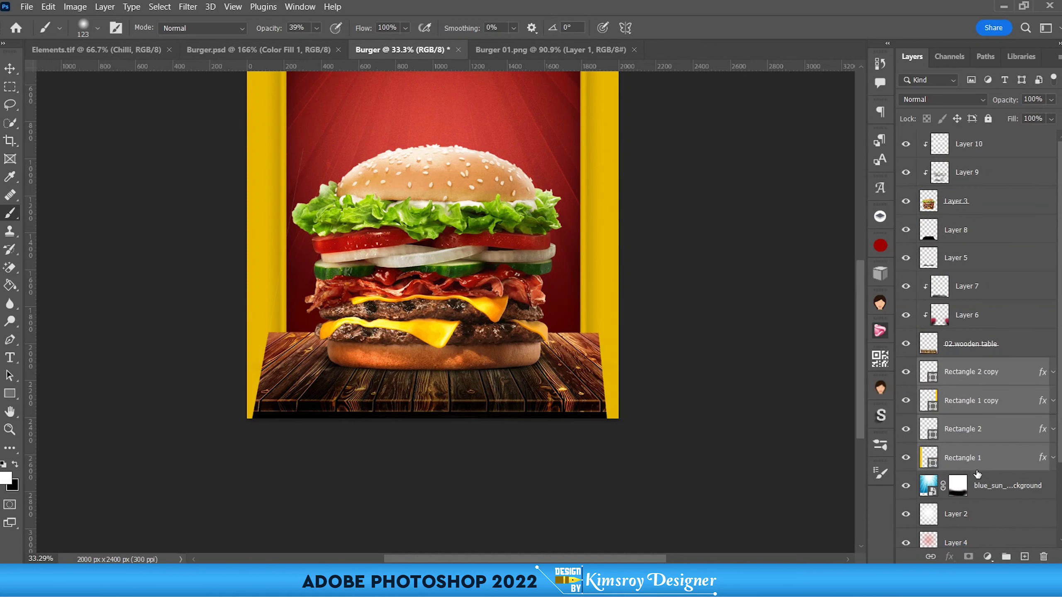
left_click(970, 343)
key("ctrl+t")
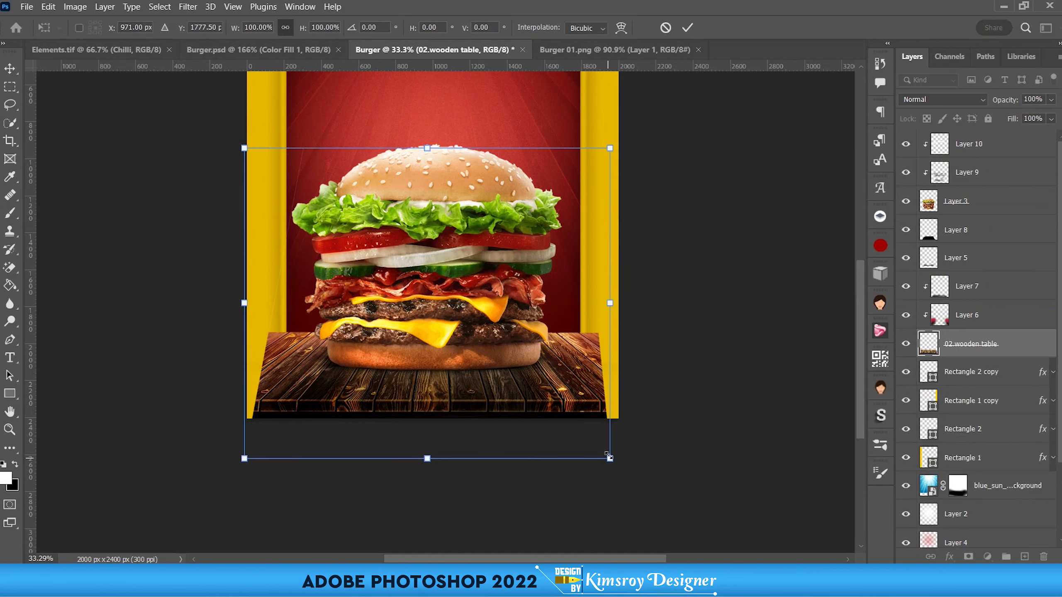
left_click_drag(610, 457, 631, 476)
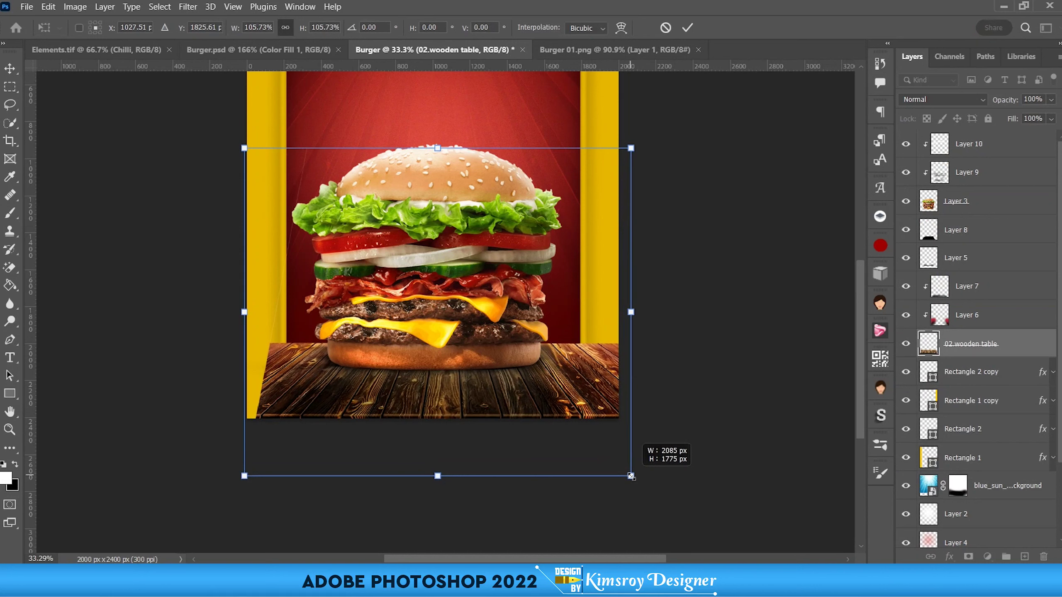
left_click_drag(251, 314, 216, 280)
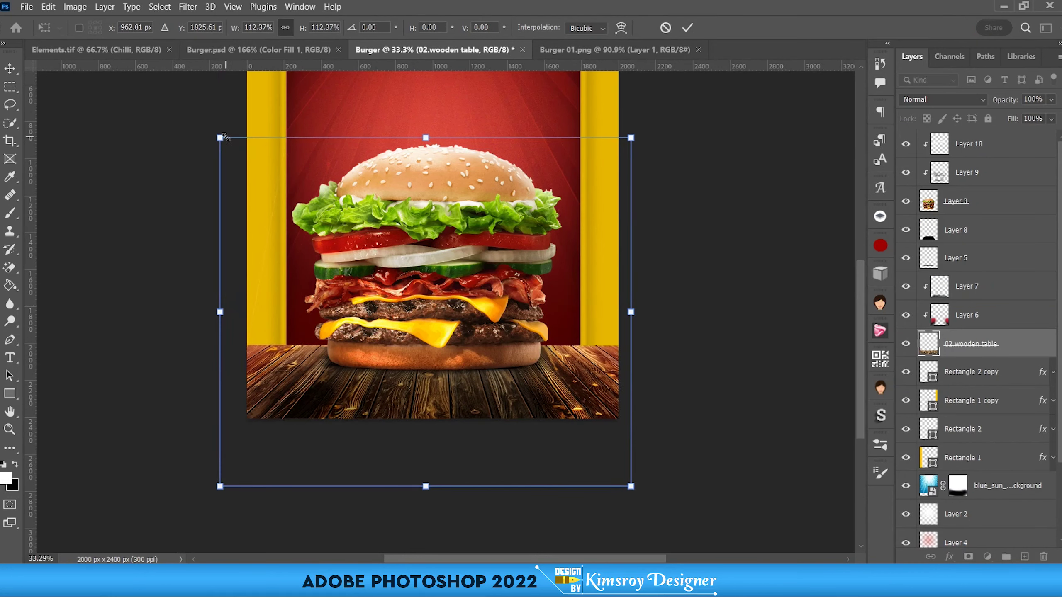
left_click_drag(221, 138, 204, 124)
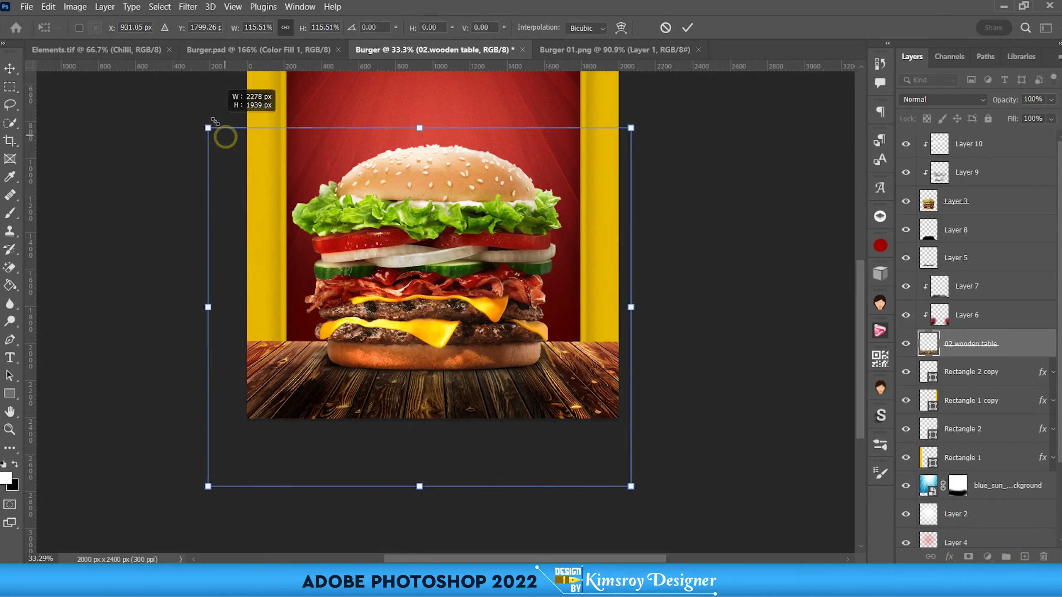
left_click(685, 29)
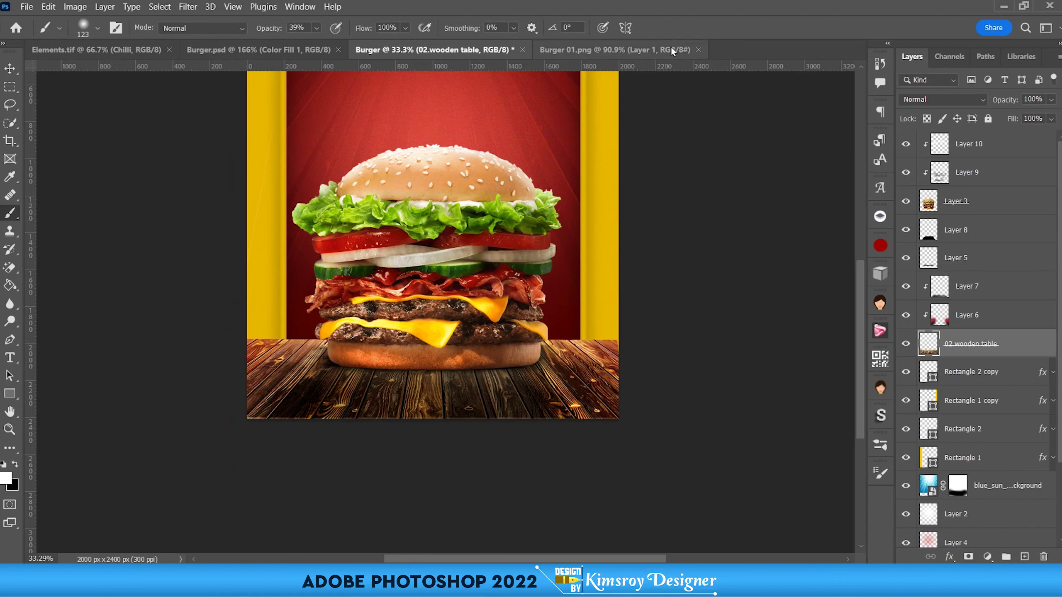
Step: Nudge the table up, stretch it taller across the poster's base, and add a layer mask
key("v")
key("shift+Up")
key("shift+Up")
key("shift+Up")
key("shift+Up")
key("shift+Up")
key("shift+Up")
key("shift+Up")
key("shift+Up")
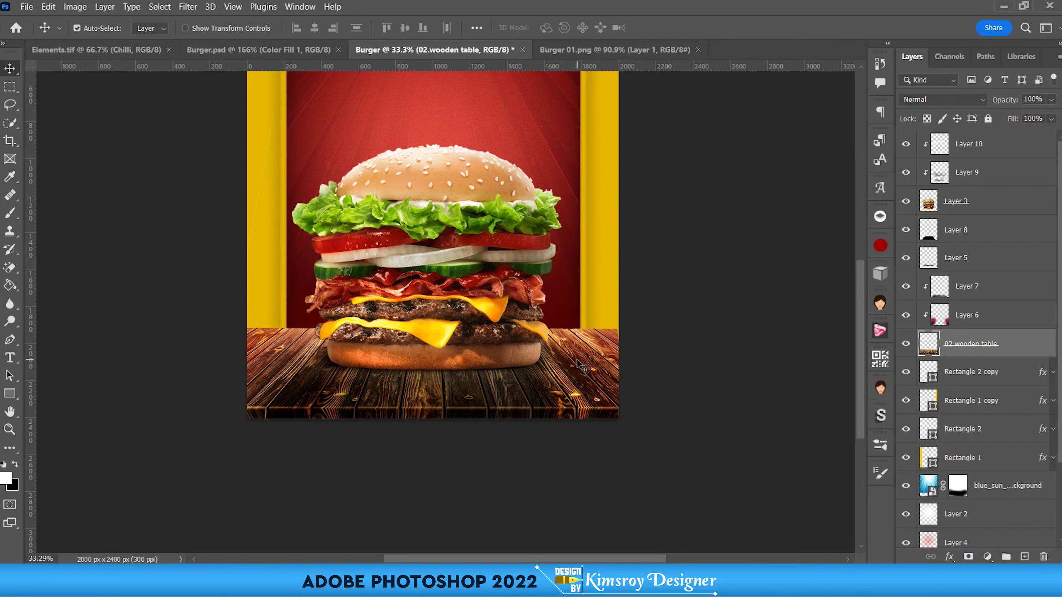
key("ctrl+t")
left_click_drag(418, 106, 427, 78)
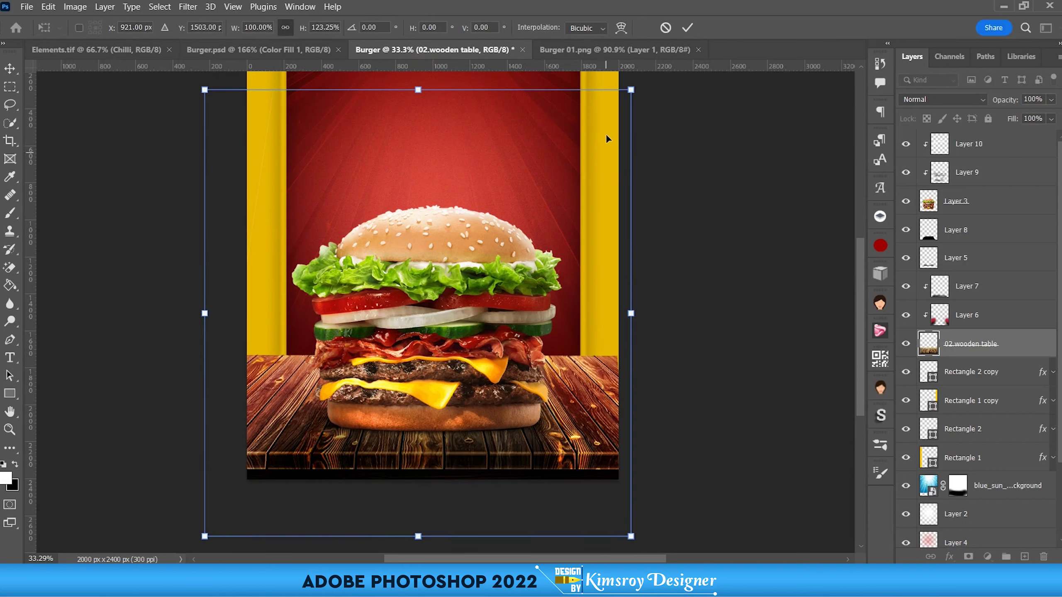
left_click_drag(631, 90, 642, 78)
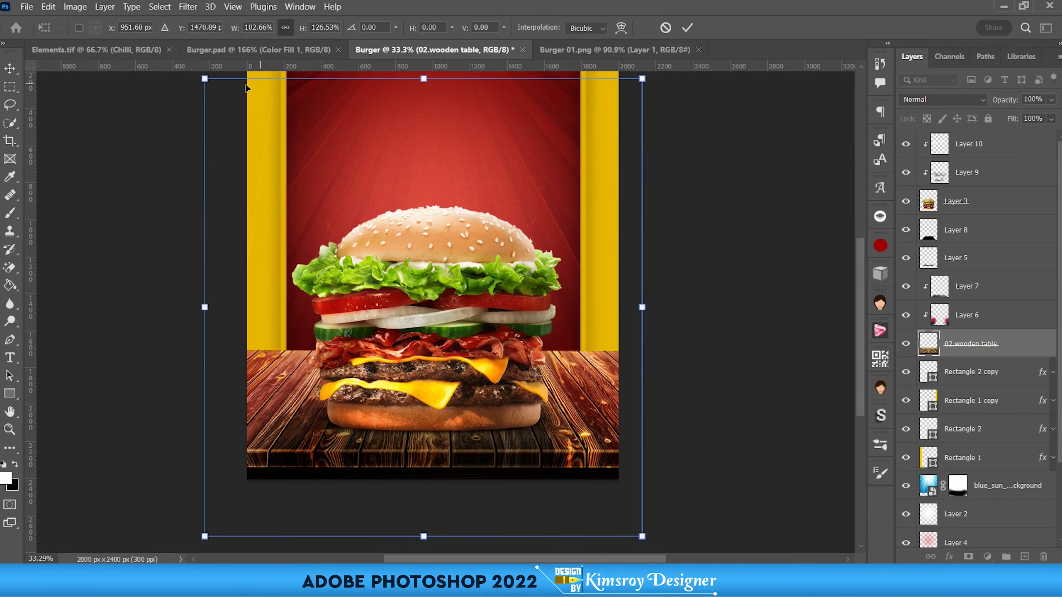
left_click_drag(205, 85, 202, 83)
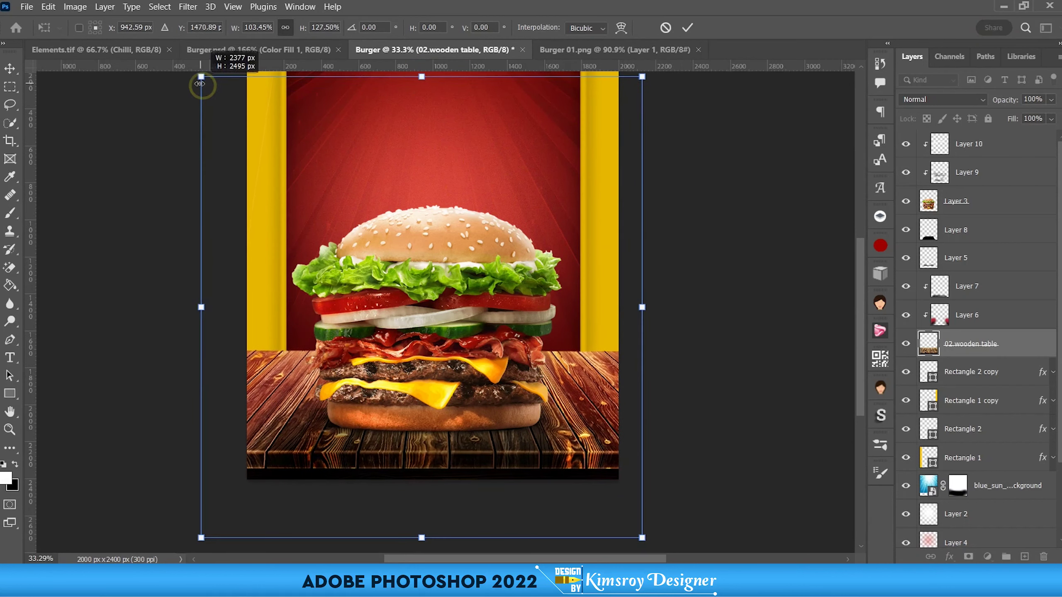
left_click(687, 27)
scroll(584, 347, "up", 1)
scroll(573, 358, "up", 1)
scroll(563, 368, "up", 1)
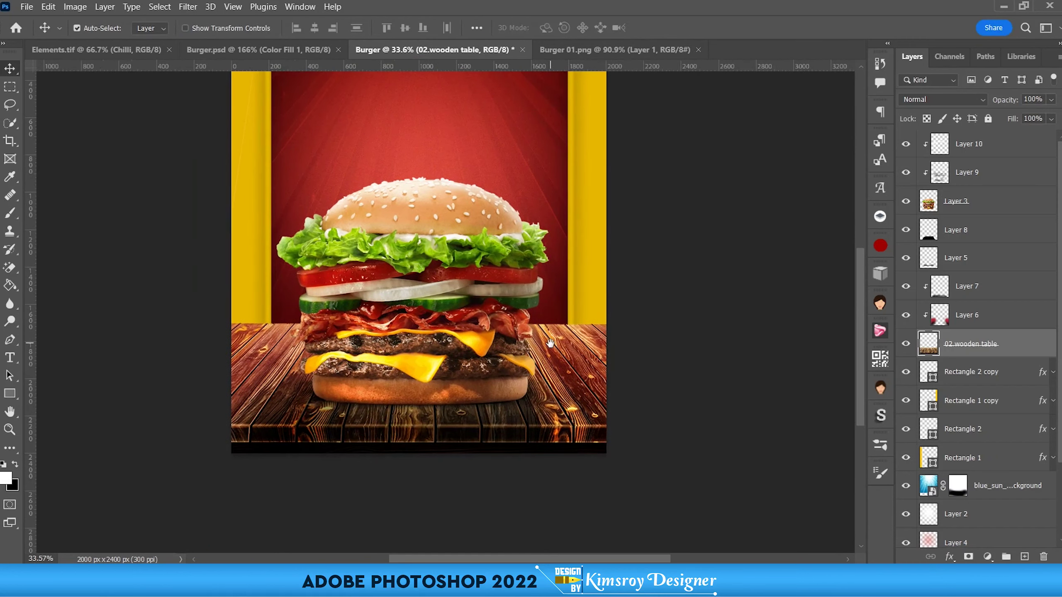
scroll(549, 344, "up", 1)
scroll(549, 344, "down", 4)
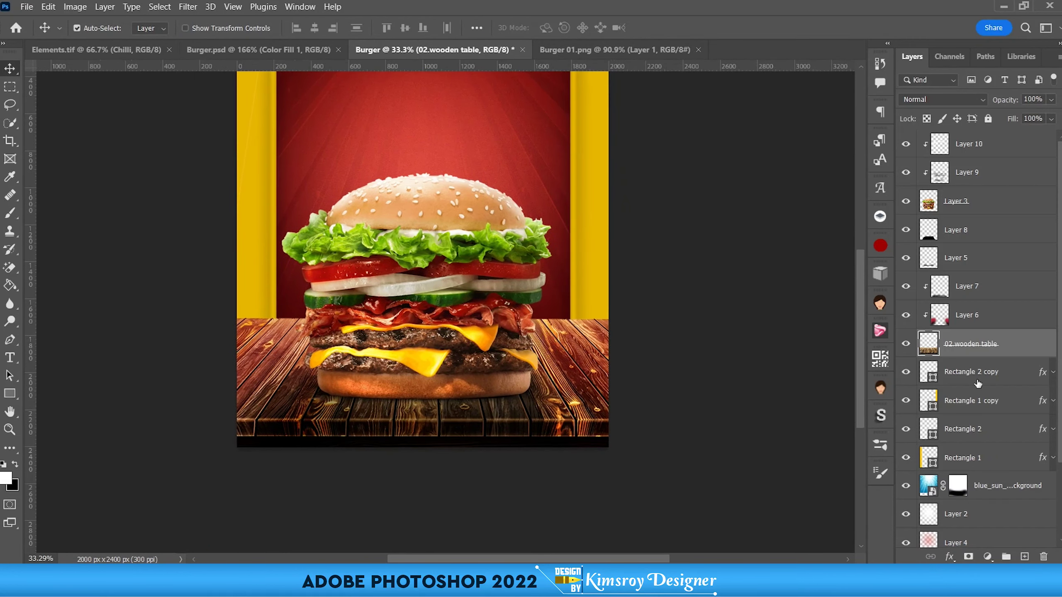
left_click(968, 557)
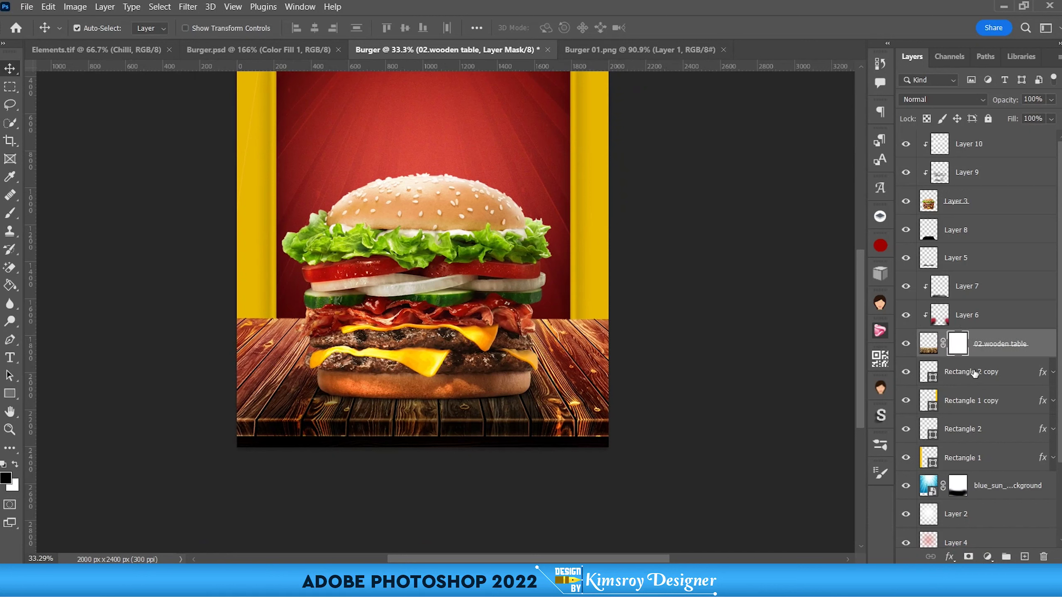
Step: Draw a gradient on the table's mask so its top edge fades into the red backdrop
left_click(10, 285)
left_click(58, 285)
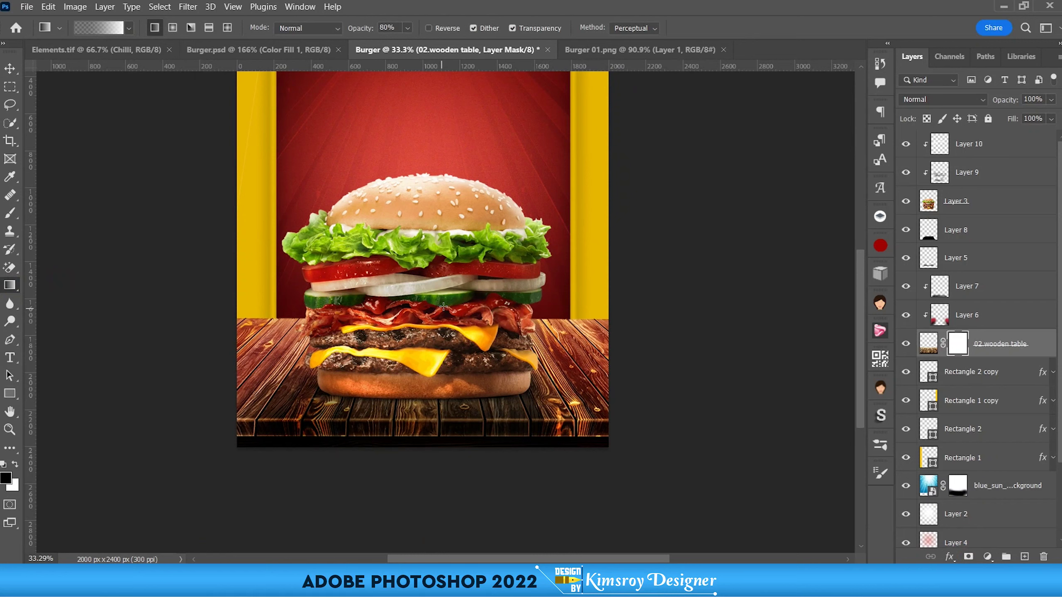
mouse_move(427, 314)
left_mouse_down()
mouse_move(430, 322)
mouse_move(424, 313)
left_mouse_up()
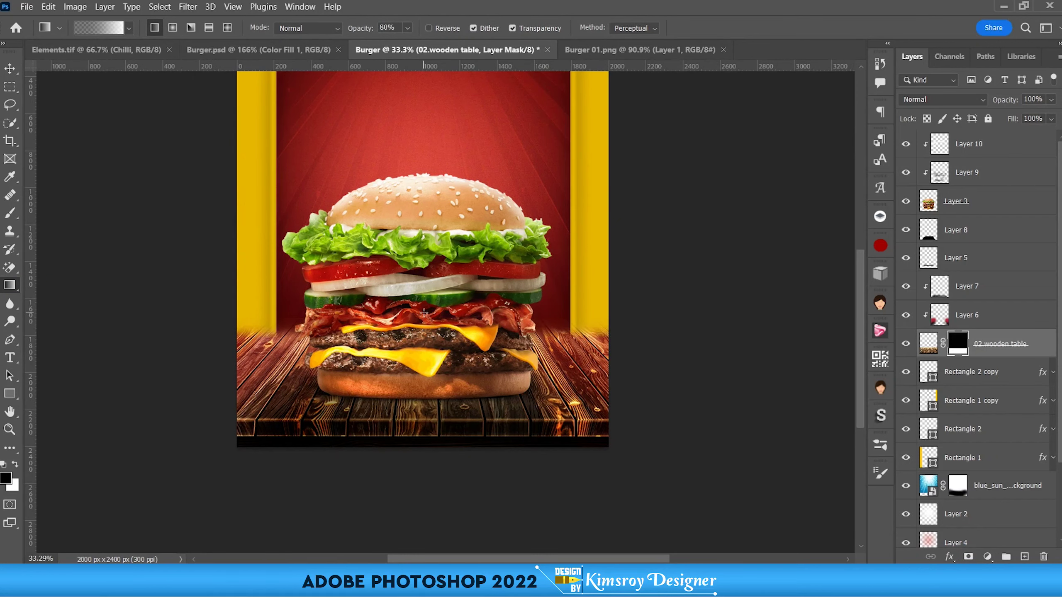
scroll(429, 332, "up", 3)
scroll(402, 343, "down", 4)
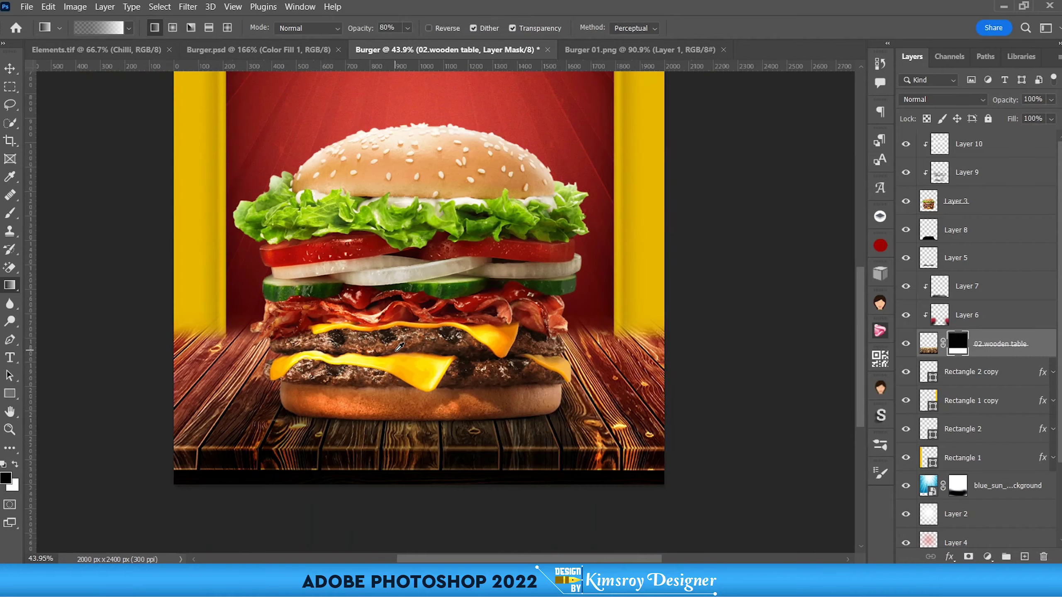
scroll(398, 346, "up", 3)
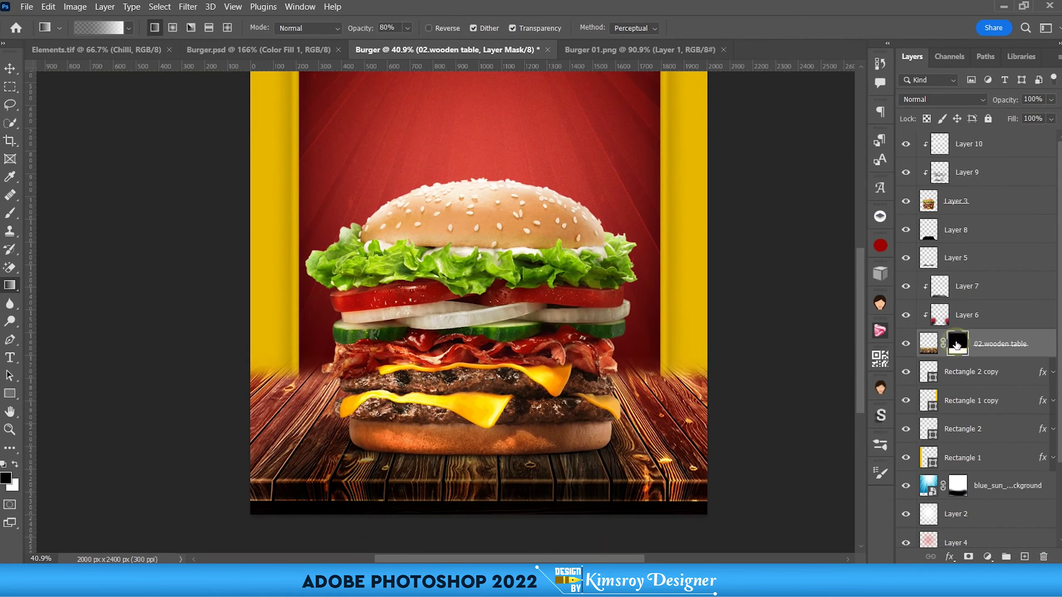
scroll(567, 349, "down", 3)
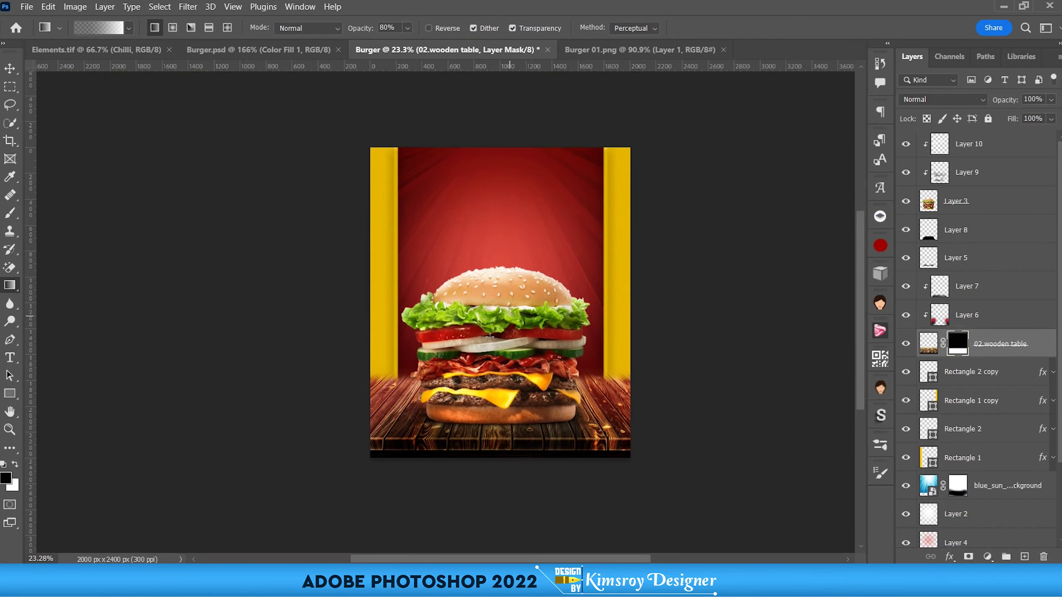
scroll(485, 344, "up", 2)
scroll(460, 243, "down", 2)
scroll(462, 247, "up", 2)
left_click_drag(437, 250, 411, 213)
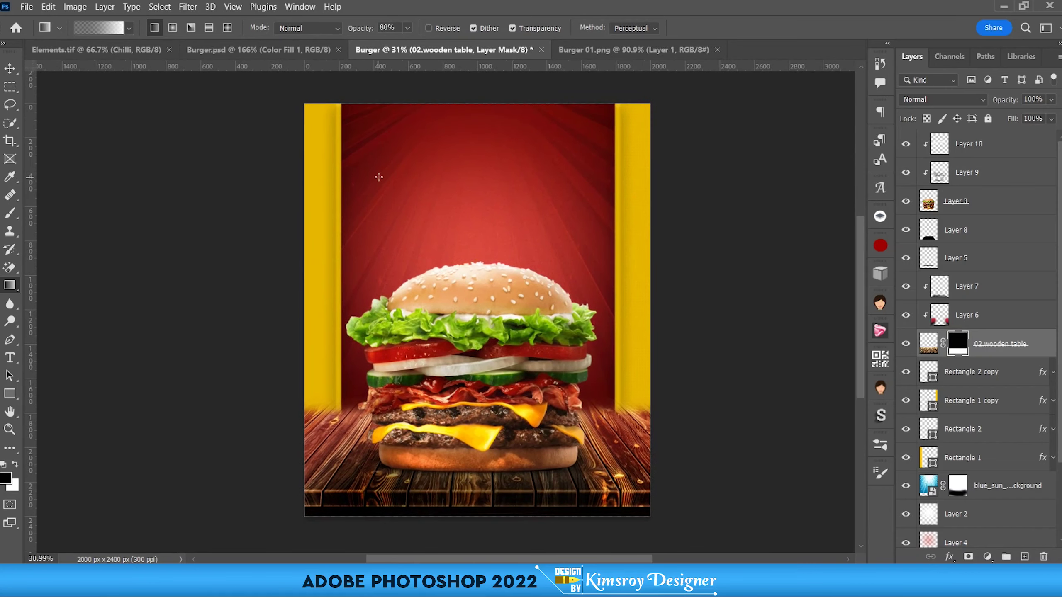
Step: Close Burger 01.png, glance at the Burger design, and bring up Elements.tif
left_click(585, 51)
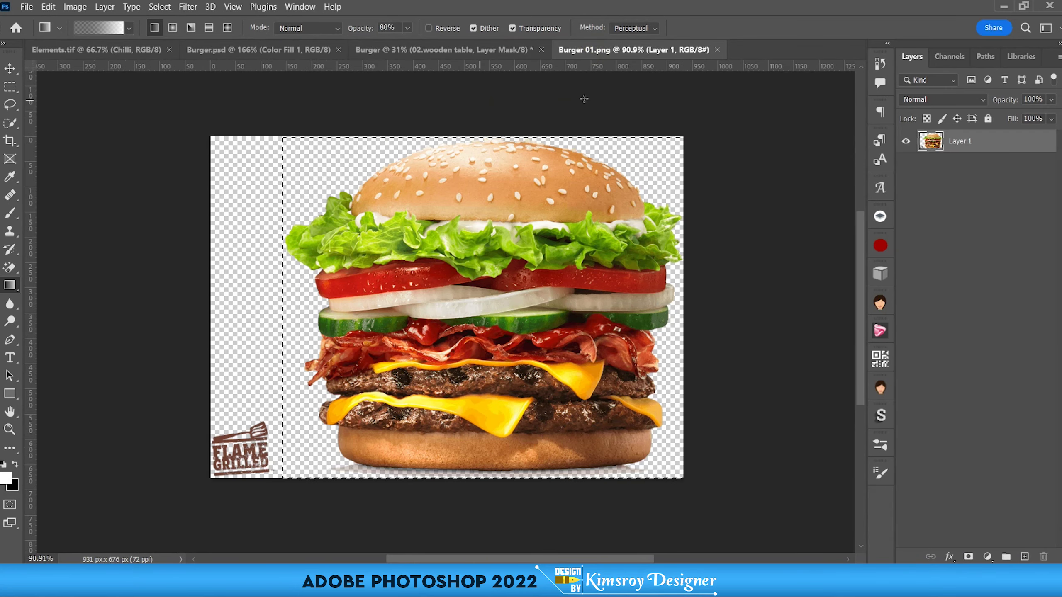
left_click(717, 50)
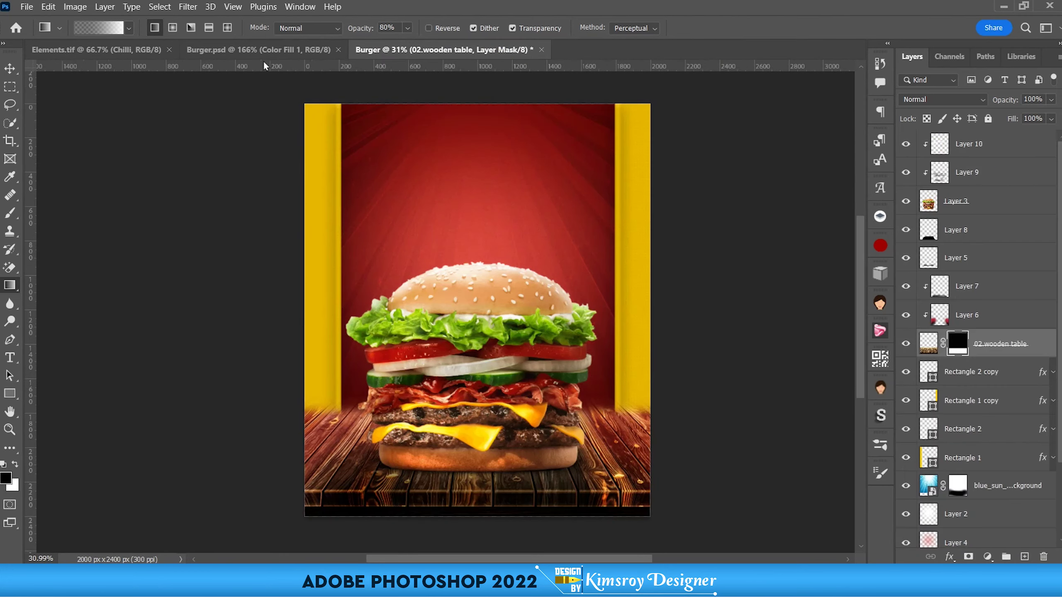
left_click(250, 49)
scroll(453, 260, "down", 3)
scroll(459, 259, "down", 2)
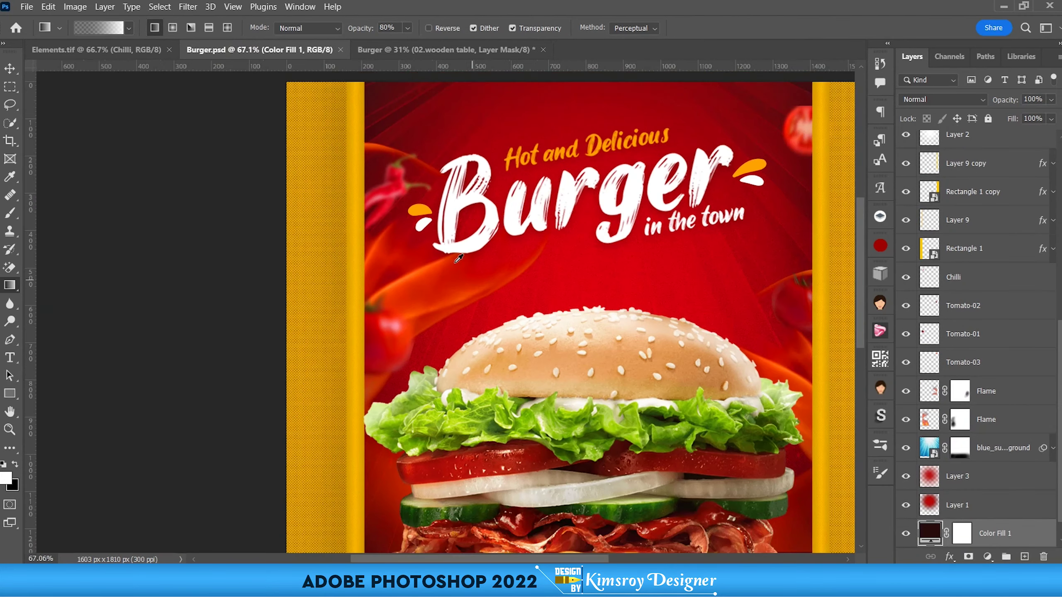
scroll(459, 258, "down", 1)
left_click(96, 50)
scroll(407, 332, "down", 2)
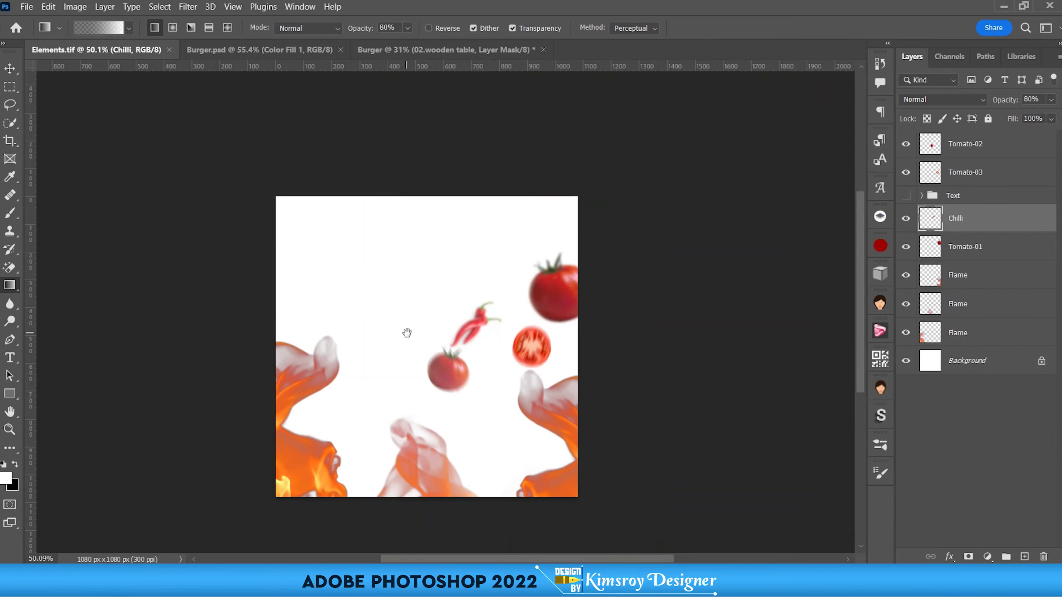
Step: Drag Tomato-01 from Elements into the burger poster and enlarge it left of the bun
left_click_drag(406, 333, 384, 286)
key("v")
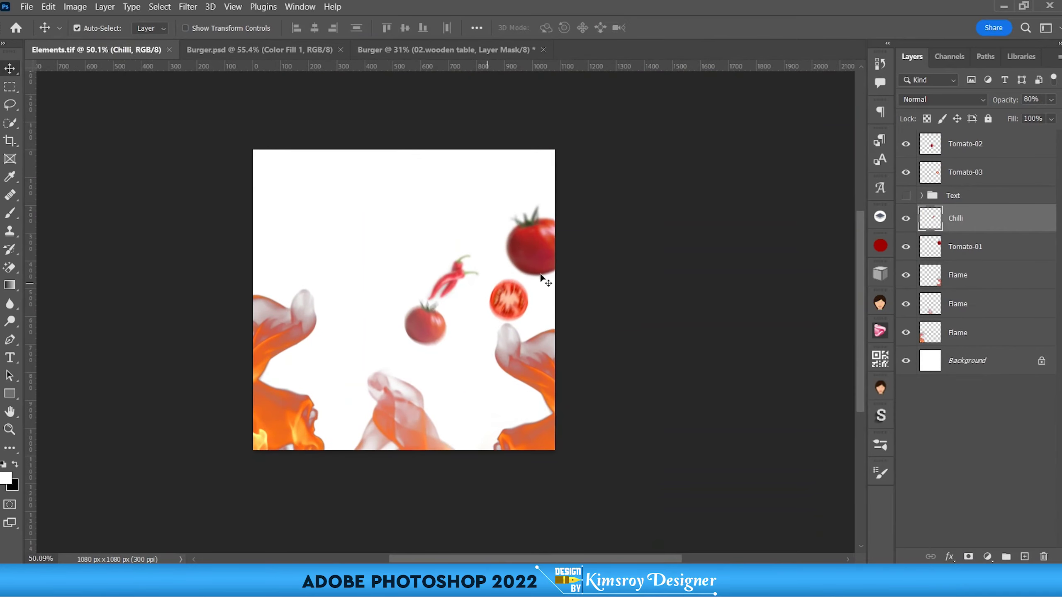
left_click(530, 253)
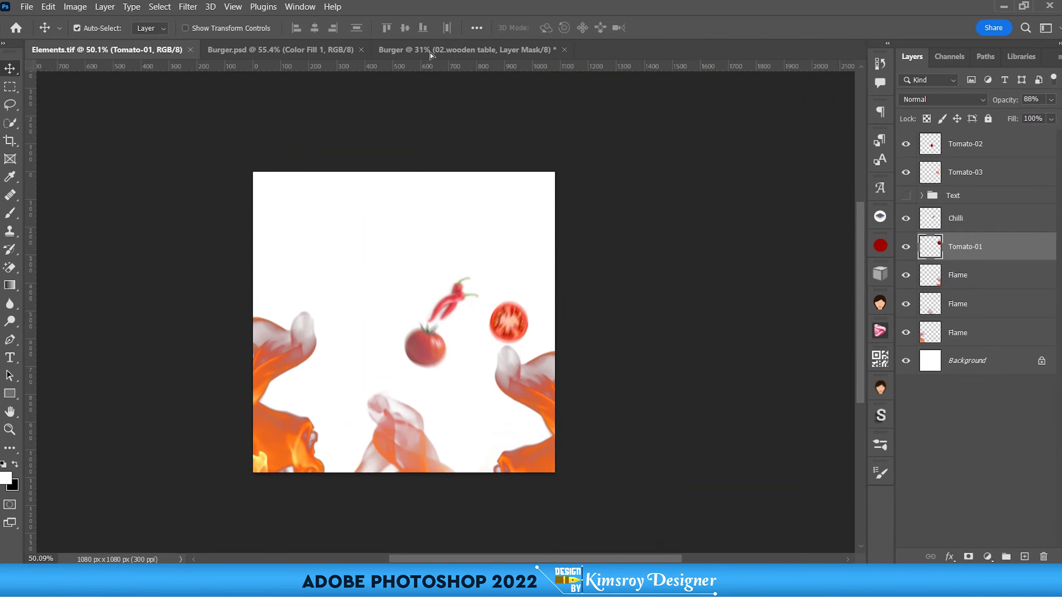
left_click_drag(418, 89, 458, 98)
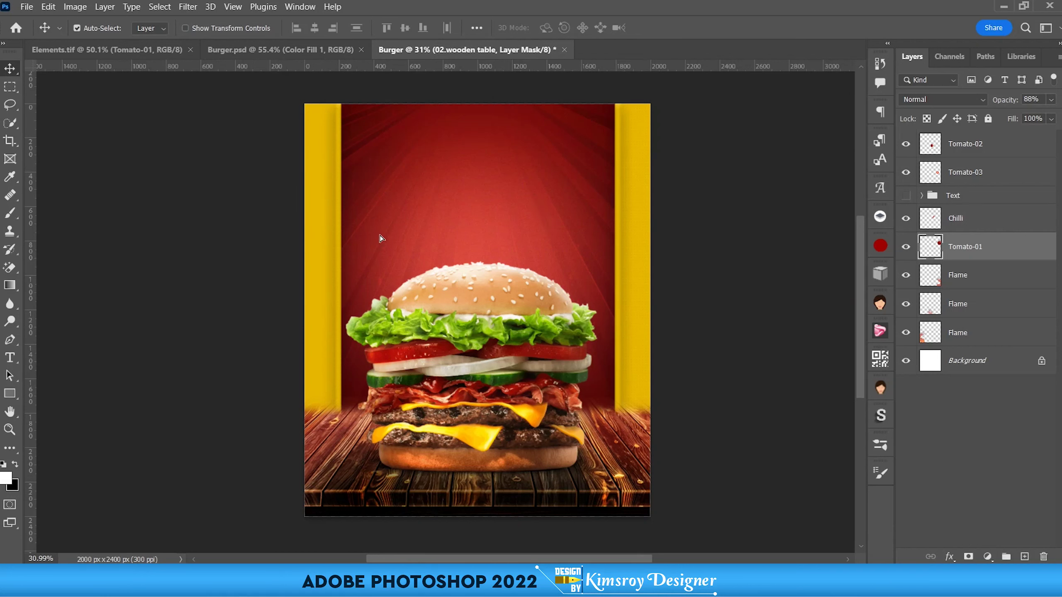
left_click_drag(923, 341, 940, 142)
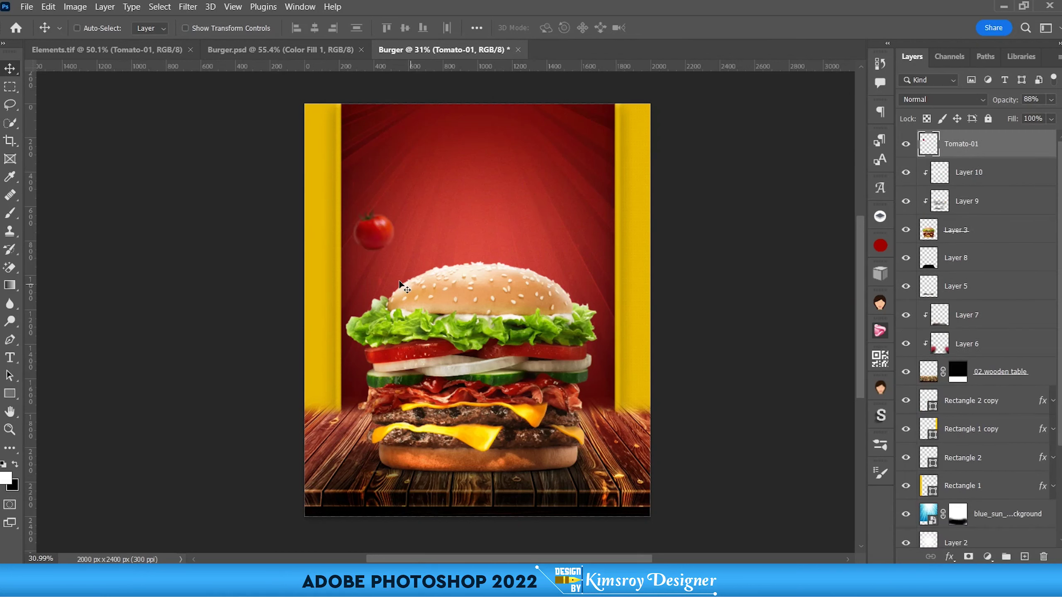
key("ctrl+t")
left_click_drag(395, 257, 362, 260)
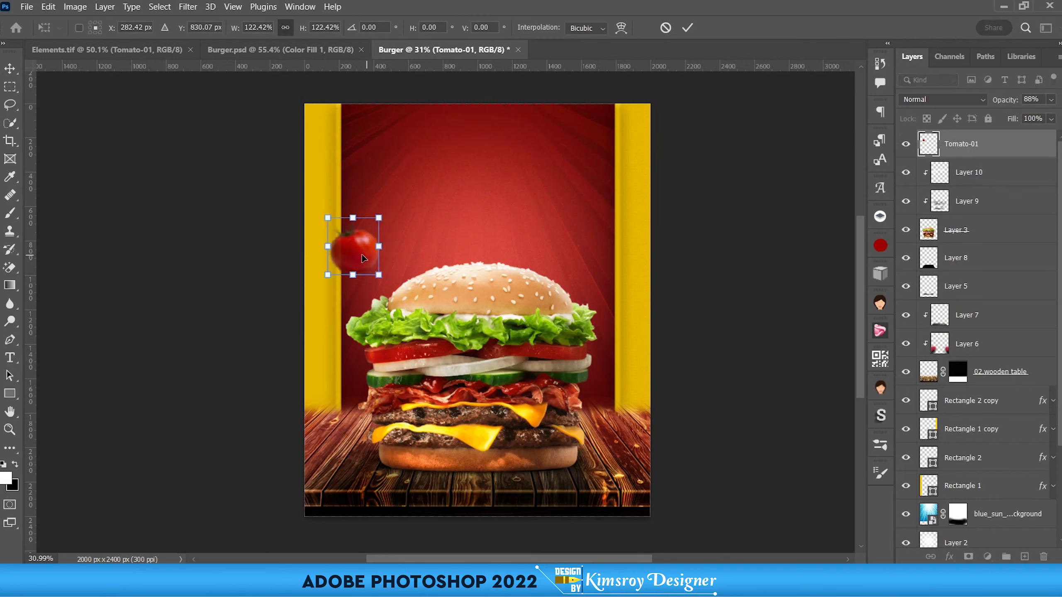
left_click(687, 28)
Step: Move Tomato-01 beneath the yellow bar layers and shrink it behind the left bar
left_click_drag(968, 147, 995, 555)
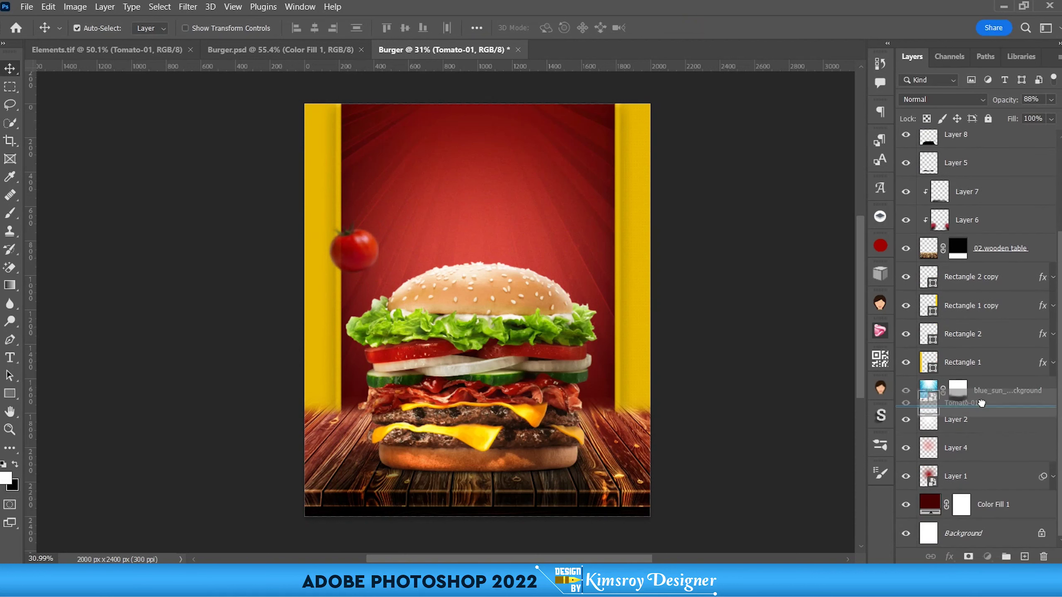
left_click_drag(996, 558, 967, 374)
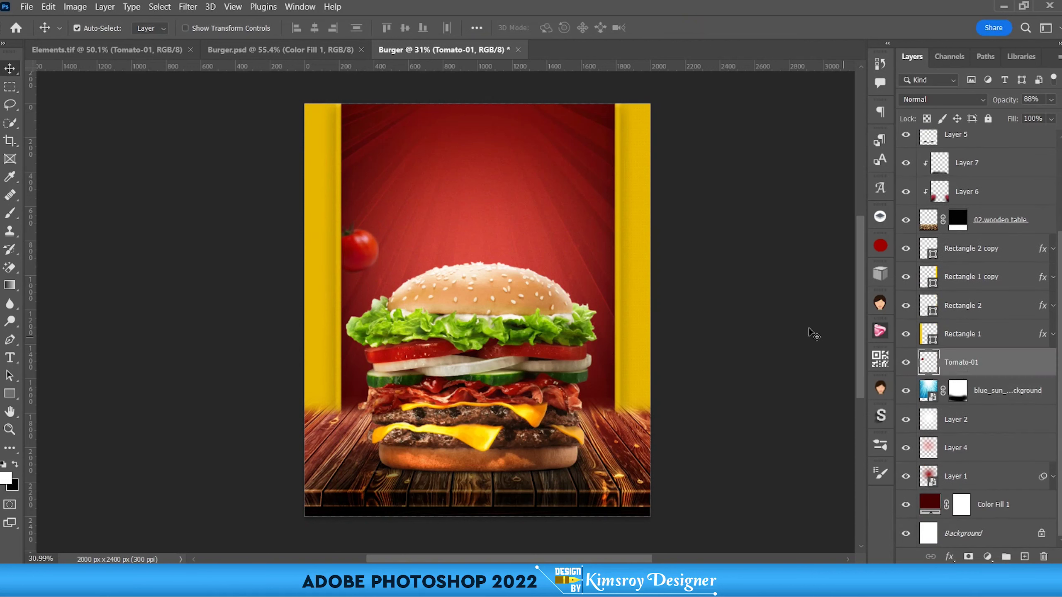
key("ctrl+t")
left_click_drag(371, 279, 366, 264)
left_click(688, 28)
Step: Apply a Gaussian Blur of 6.2 to Tomato-01
left_click(188, 6)
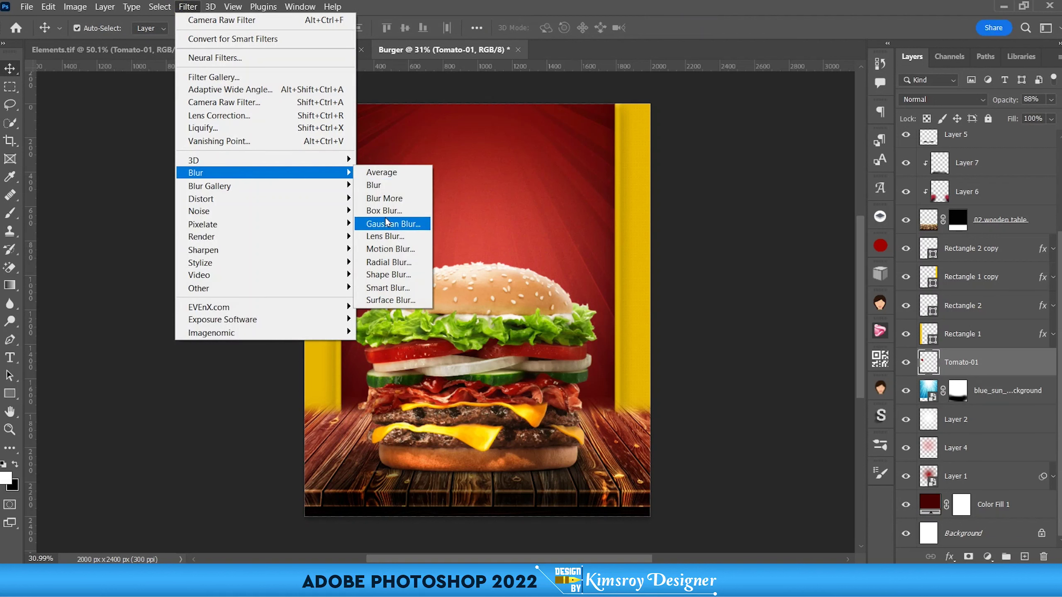
left_click(391, 224)
left_click_drag(362, 113, 684, 110)
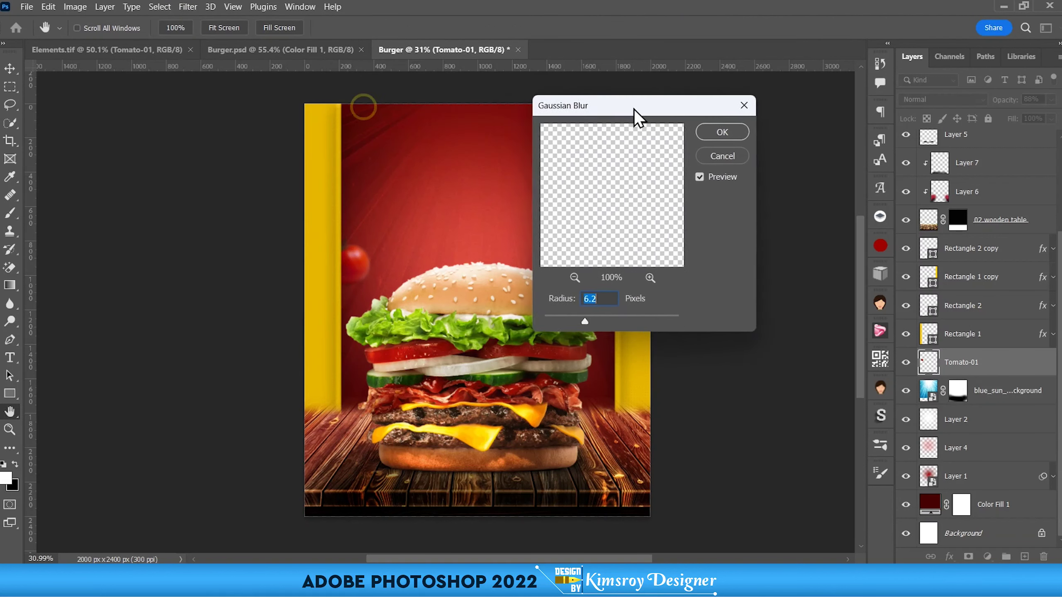
left_click(641, 319)
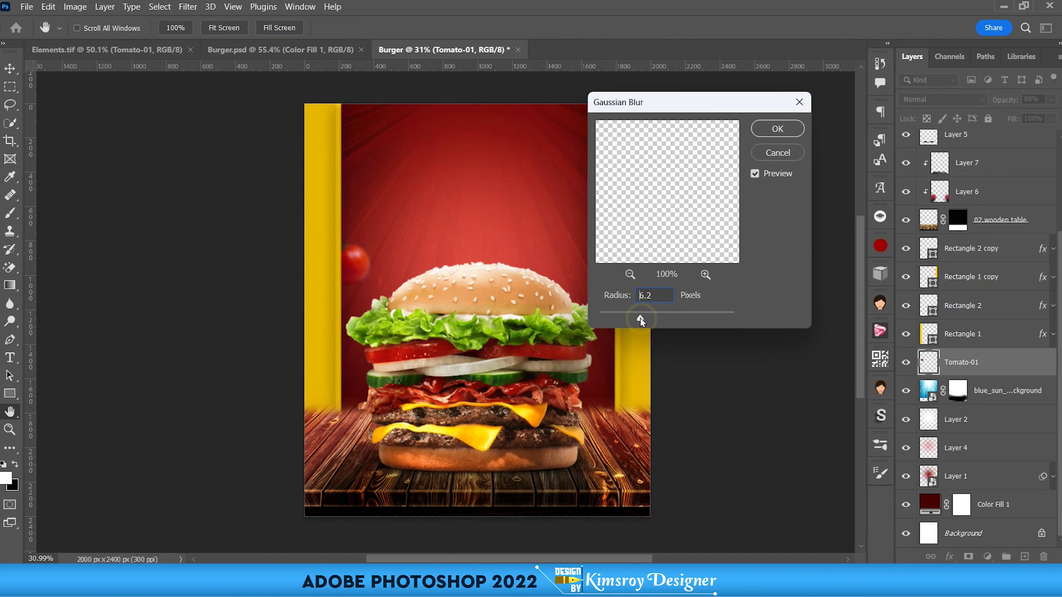
left_click(777, 128)
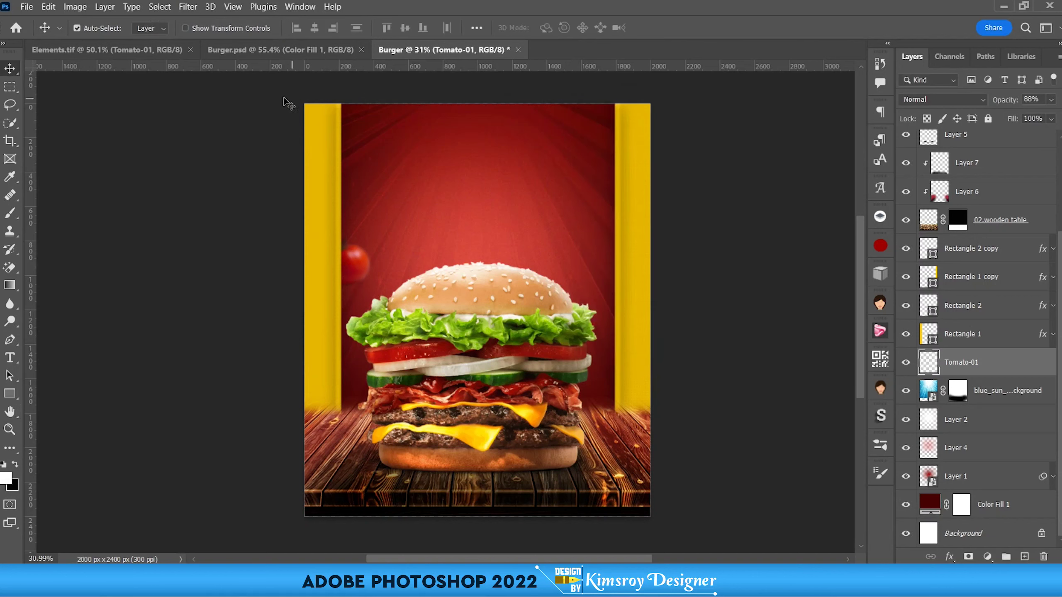
left_click(254, 49)
left_click(136, 49)
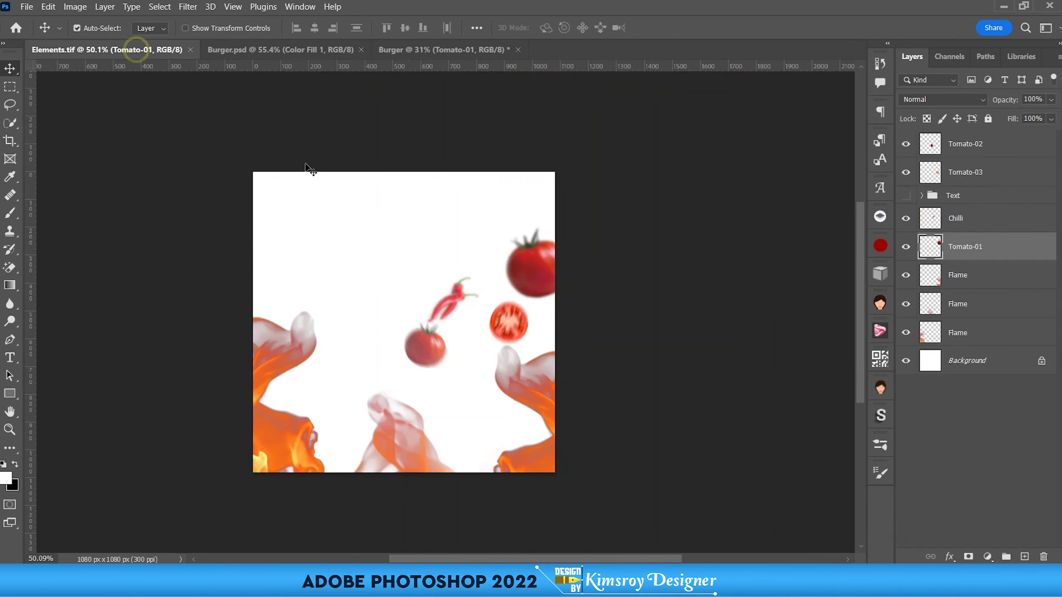
Step: Bring the sliced Tomato-03 into the poster and enlarge it beside the right yellow bar
mouse_move(498, 328)
left_mouse_down()
mouse_move(444, 43)
mouse_move(600, 147)
left_mouse_up()
key("ctrl+t")
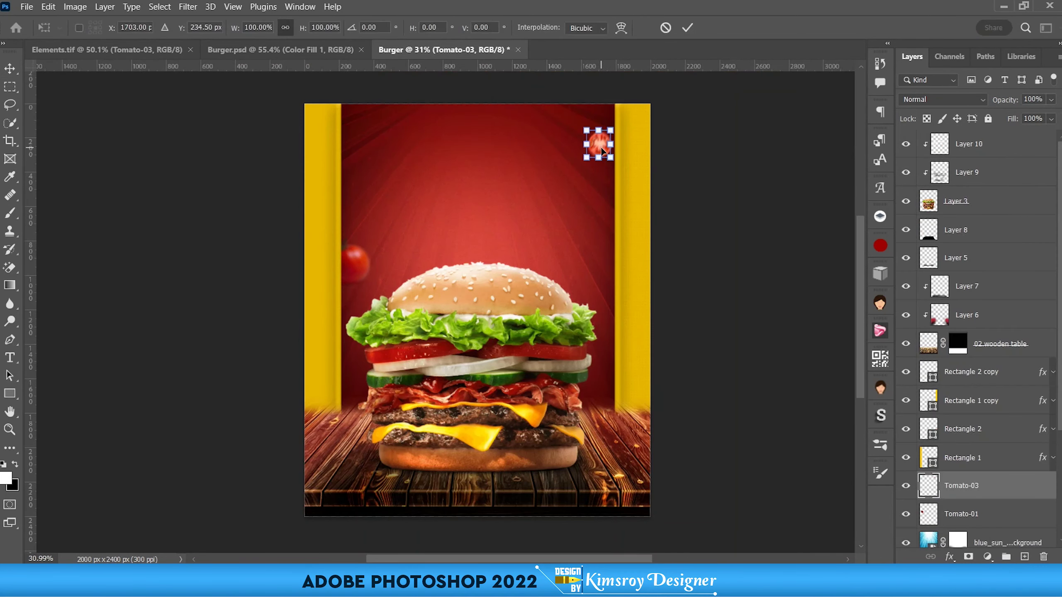
mouse_move(608, 162)
left_mouse_down()
mouse_move(618, 168)
mouse_move(590, 155)
left_mouse_up()
key("Return")
Step: Apply a Gaussian Blur to the sliced tomato
left_click(188, 7)
mouse_move(196, 172)
left_click(400, 231)
left_click_drag(675, 109, 776, 111)
left_click(879, 126)
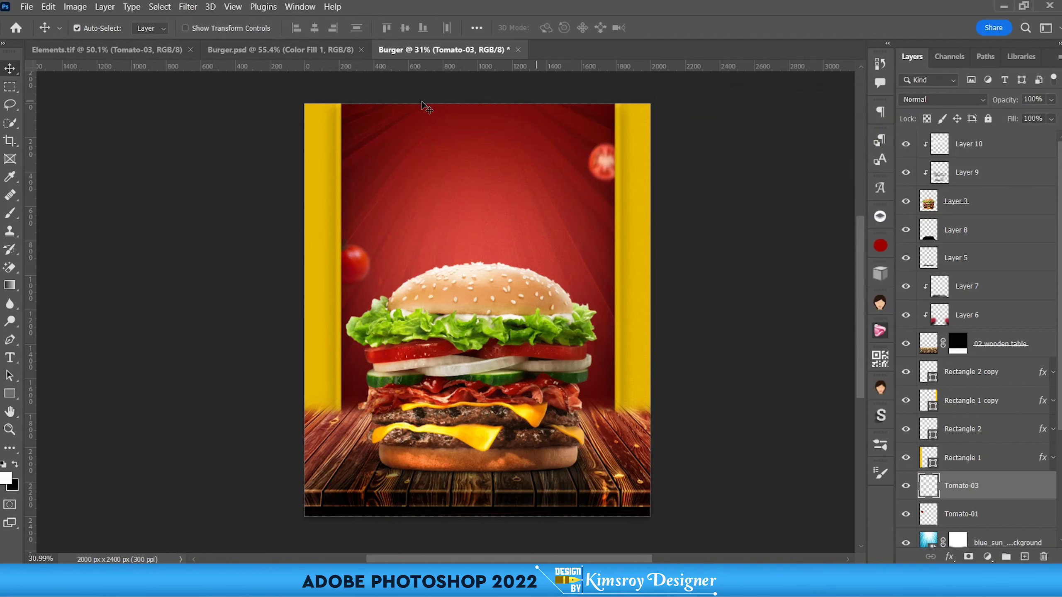
left_click(108, 50)
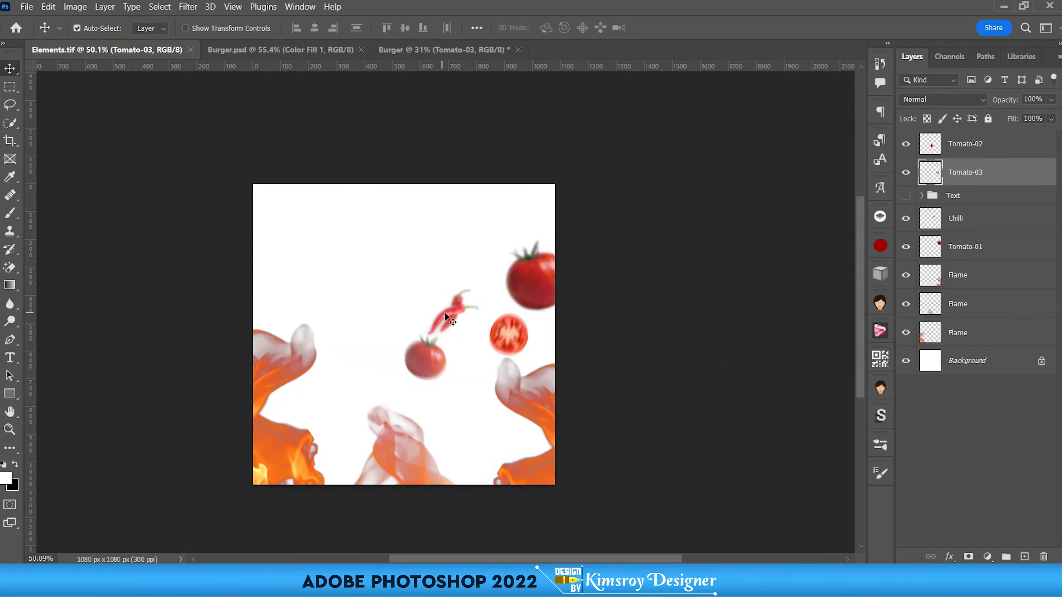
Step: Bring the chilli into the poster, enlarge it, and place it at top left by the left bar
left_click_drag(440, 311, 350, 170)
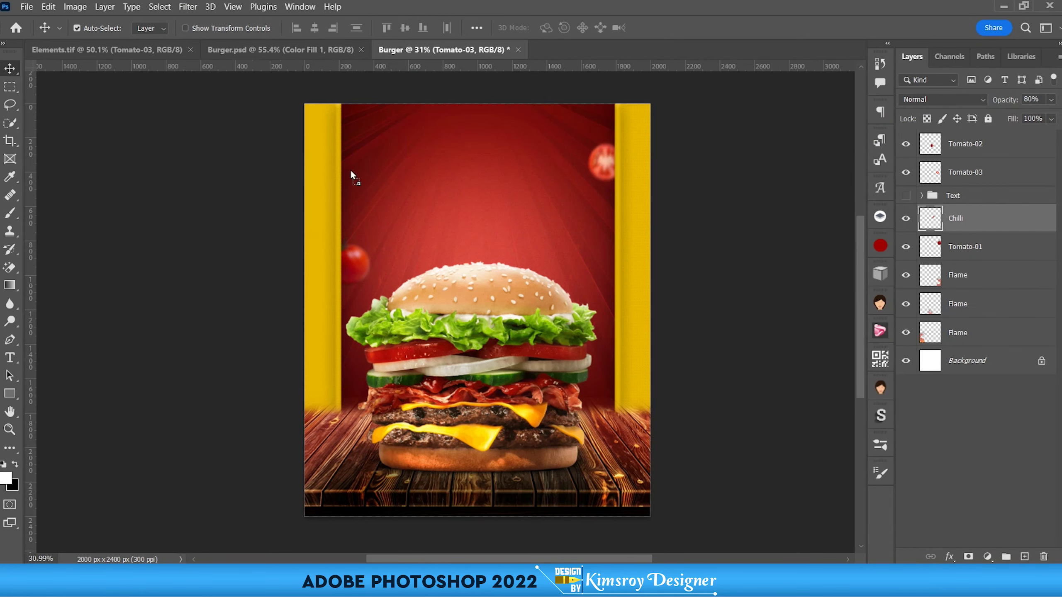
left_click_drag(351, 173, 399, 130)
key("ctrl+t")
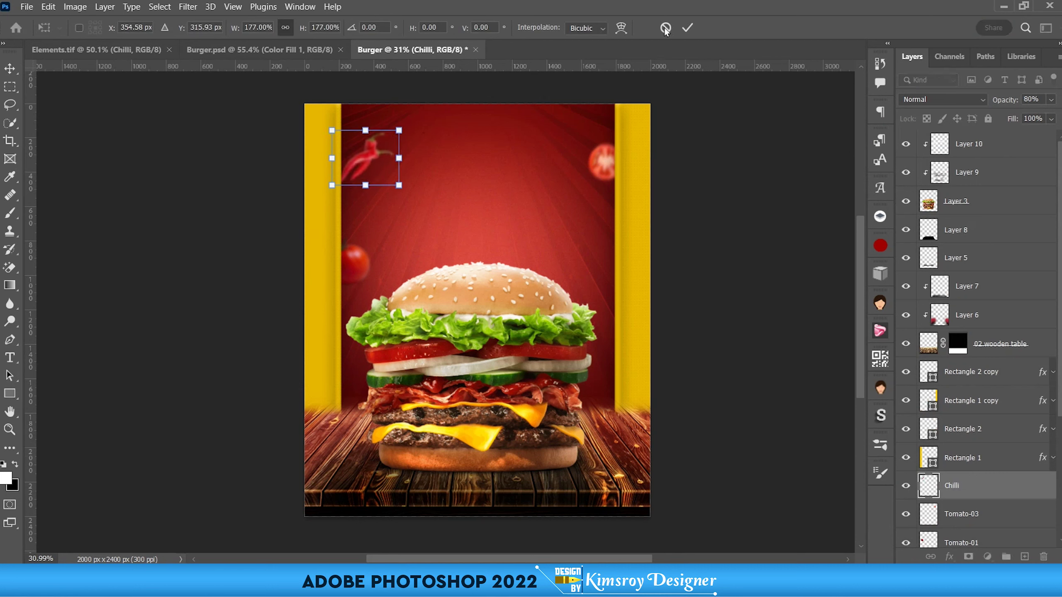
left_click(686, 28)
left_click_drag(365, 163, 353, 166)
left_click(247, 50)
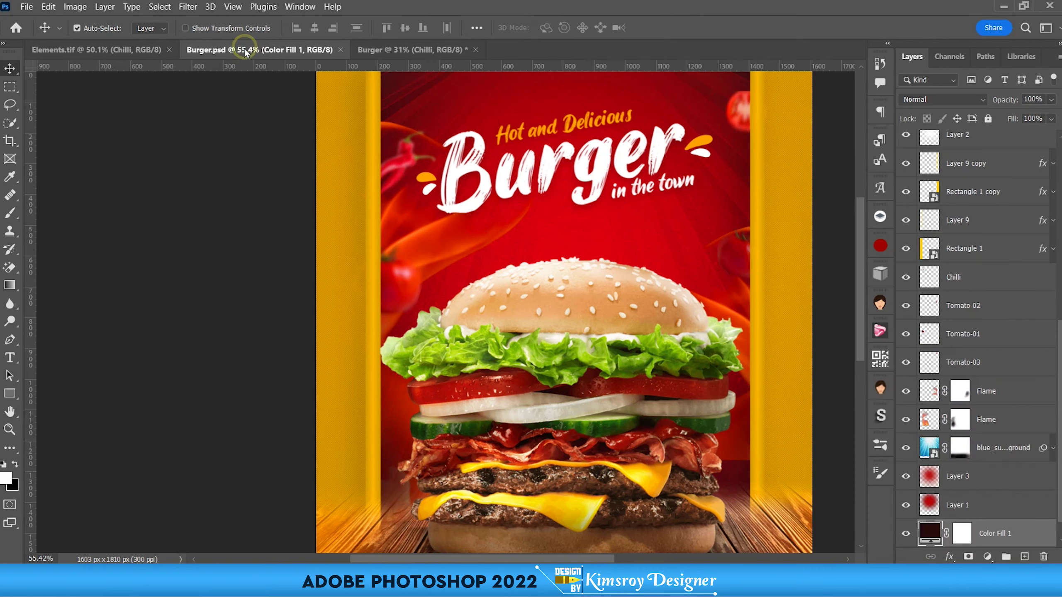
left_click(130, 50)
Step: Bring the whole Tomato-02 into the poster and scale it beside the right yellow bar
mouse_move(414, 389)
left_mouse_down()
mouse_move(397, 54)
mouse_move(612, 267)
left_mouse_up()
key("ctrl+t")
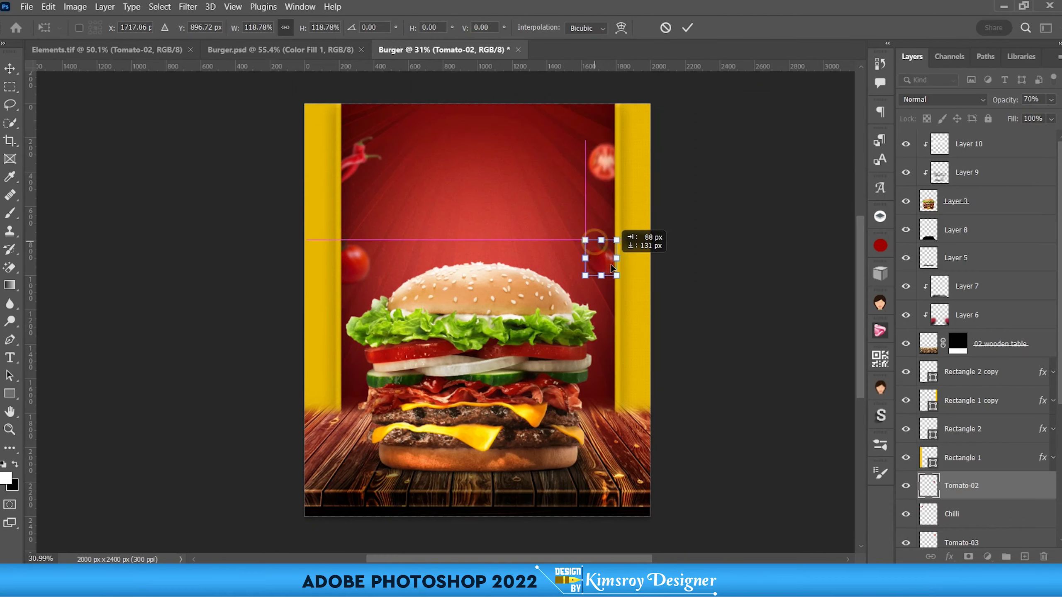
key("Return")
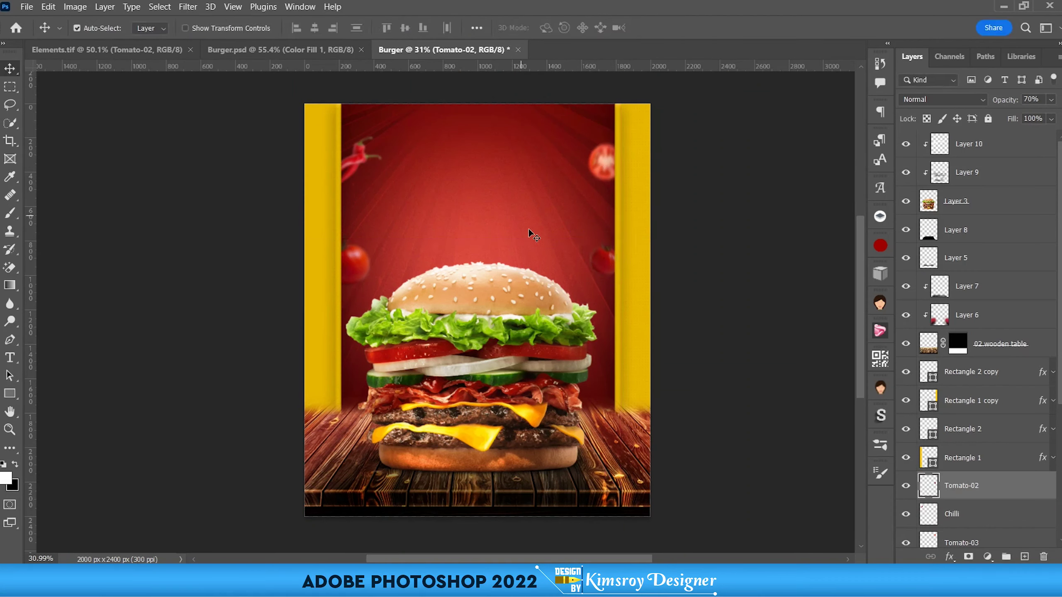
scroll(524, 221, "down", 2)
scroll(529, 231, "up", 3)
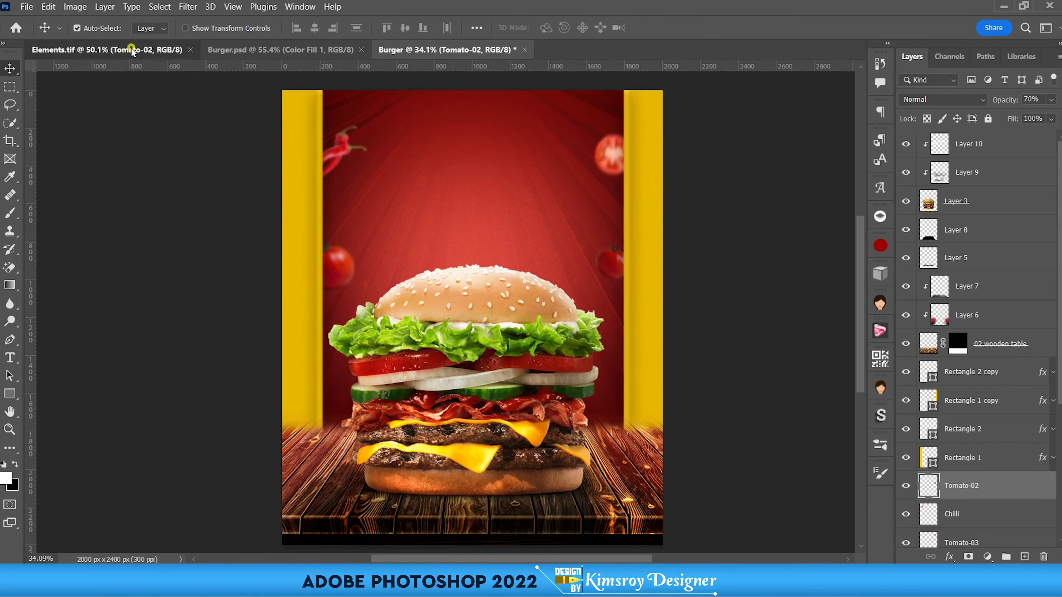
Step: Bring a flame from Elements beside the burger's left side and stretch it taller
left_click(132, 50)
scroll(313, 306, "down", 2)
mouse_move(296, 380)
left_mouse_down()
mouse_move(360, 79)
mouse_move(411, 87)
left_mouse_up()
left_click_drag(323, 307, 384, 435)
key("ctrl+t")
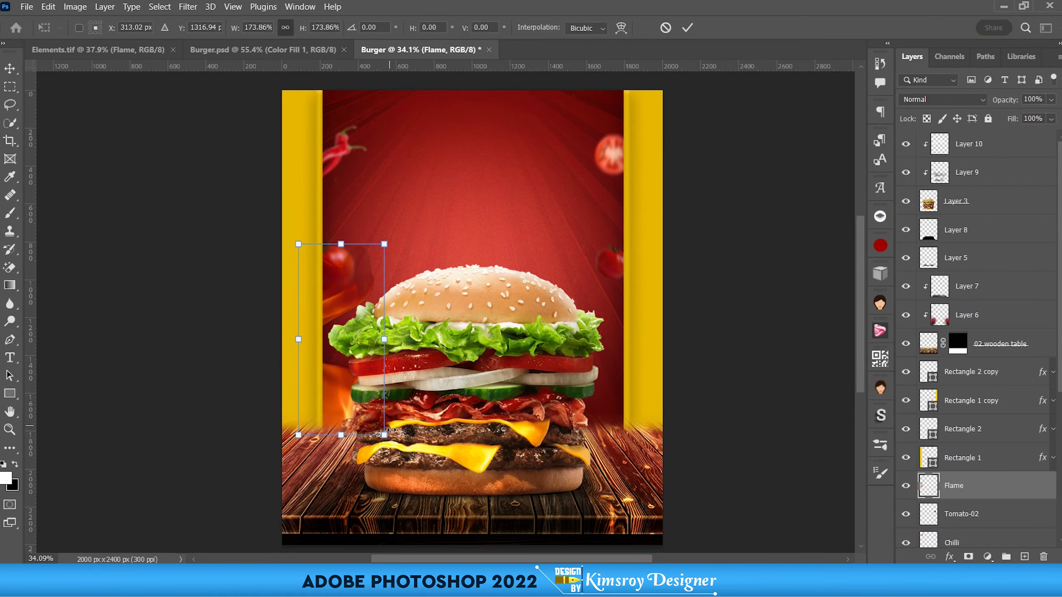
left_click_drag(384, 242, 420, 164)
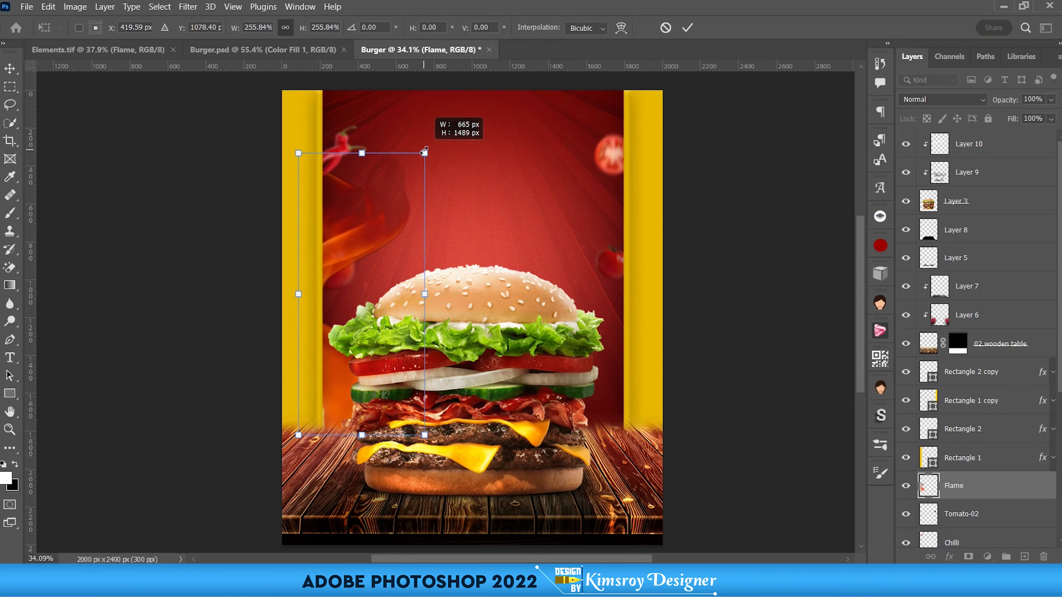
left_click(687, 29)
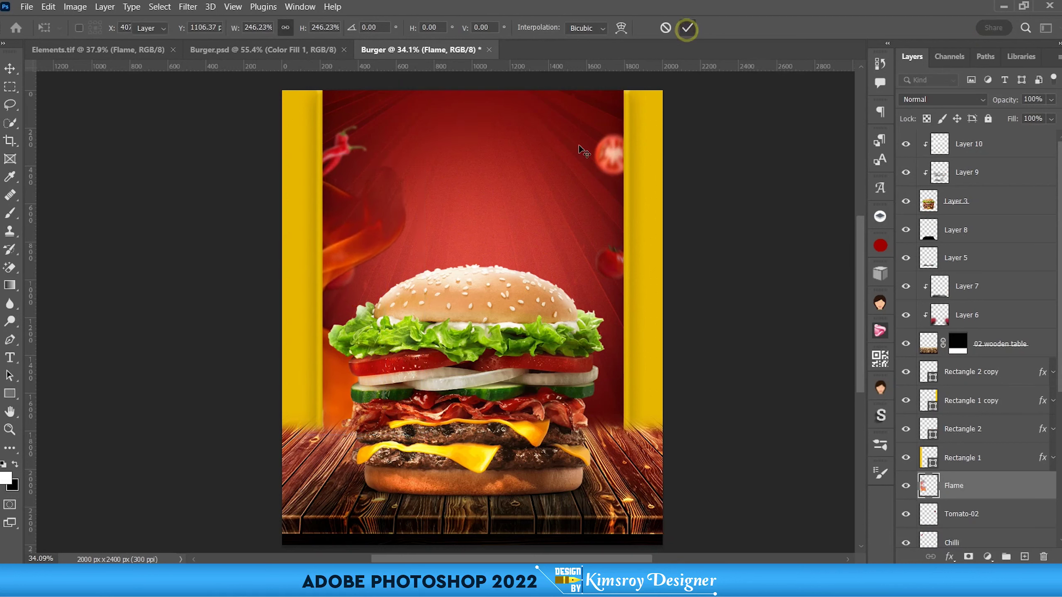
Step: Blend the flame with Lighten and mask out its lower part beside the lettuce
left_click(912, 97)
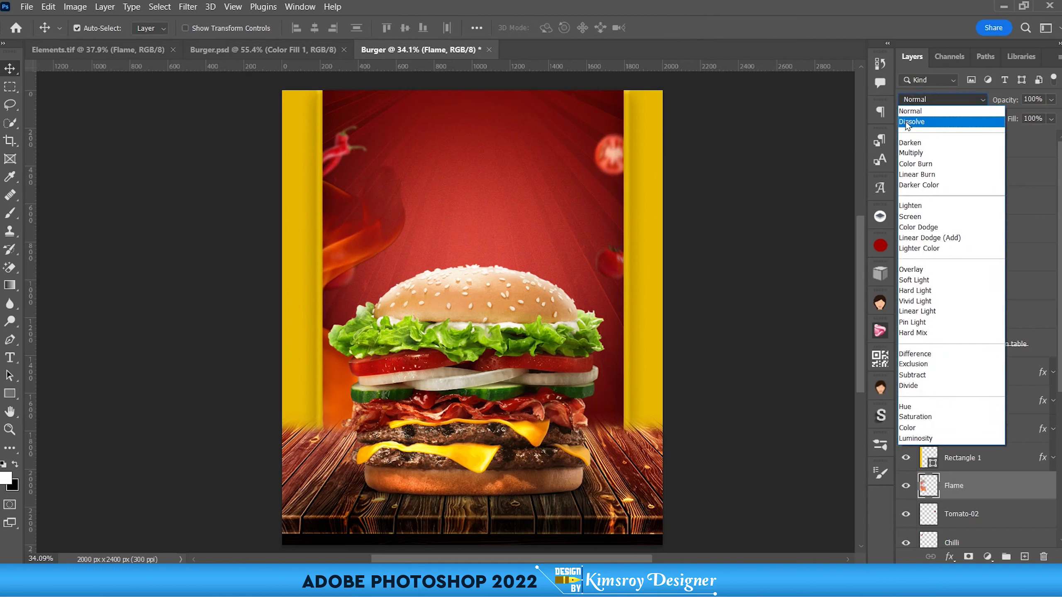
left_click(926, 210)
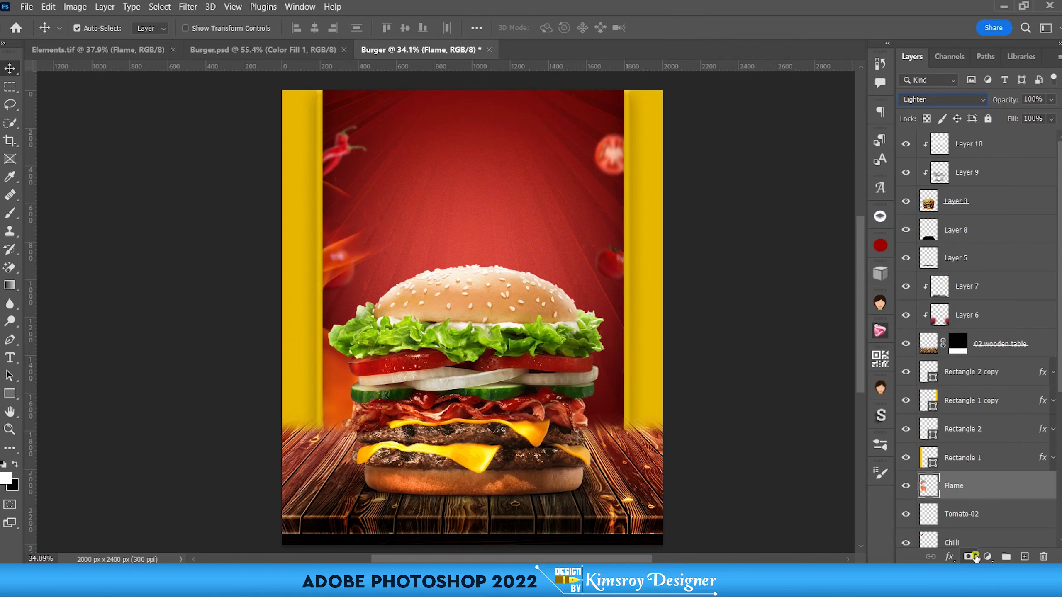
left_click(969, 557)
key("b")
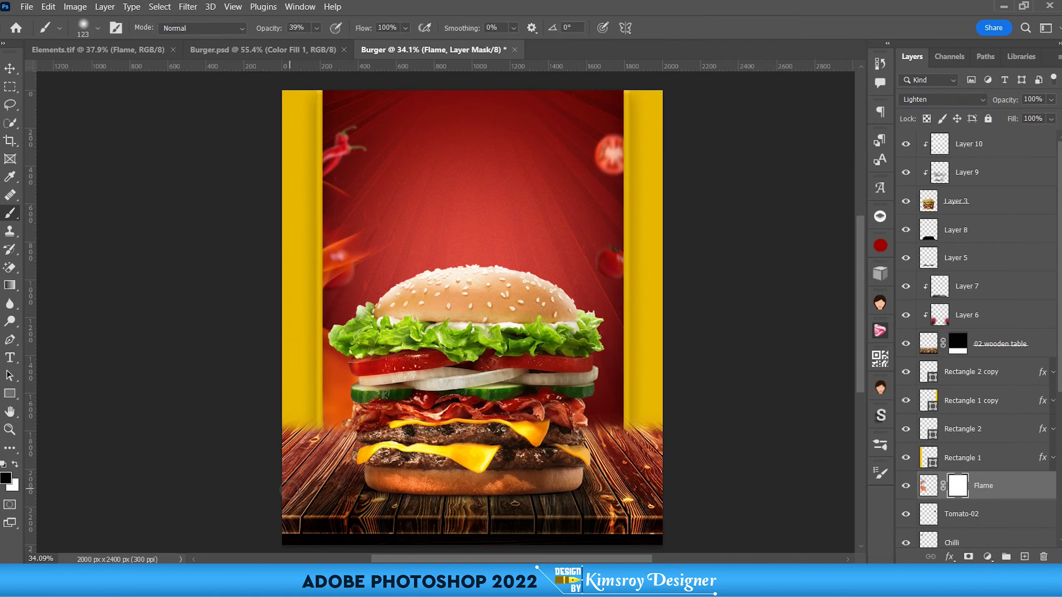
left_click_drag(284, 414, 344, 447)
mouse_move(352, 355)
left_mouse_down()
mouse_move(321, 396)
mouse_move(326, 418)
left_mouse_up()
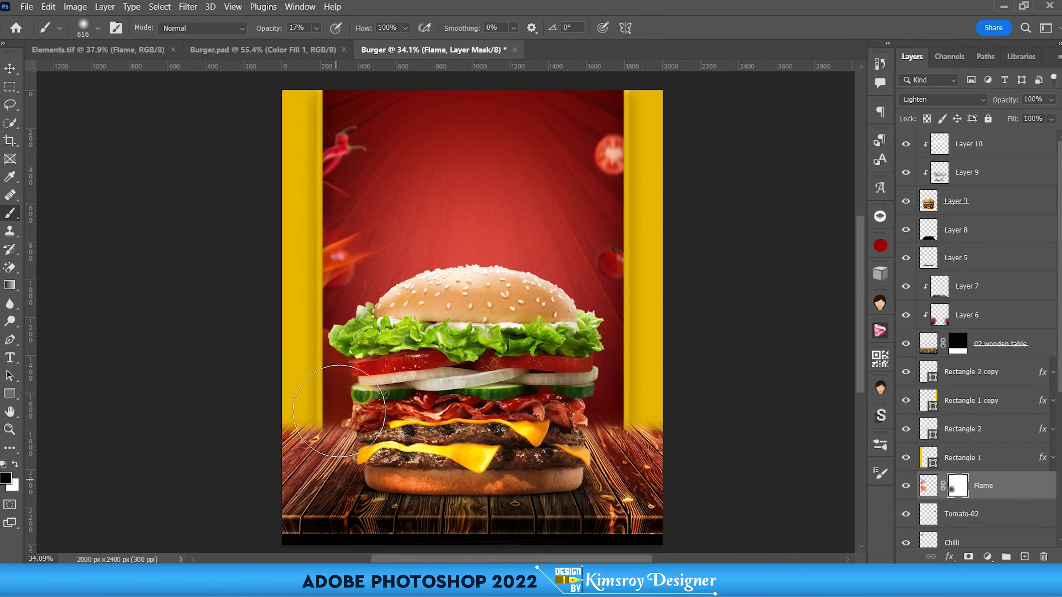
Step: Enlarge the left flame to 112%, nudge it into place, and return to Elements
key("ctrl+t")
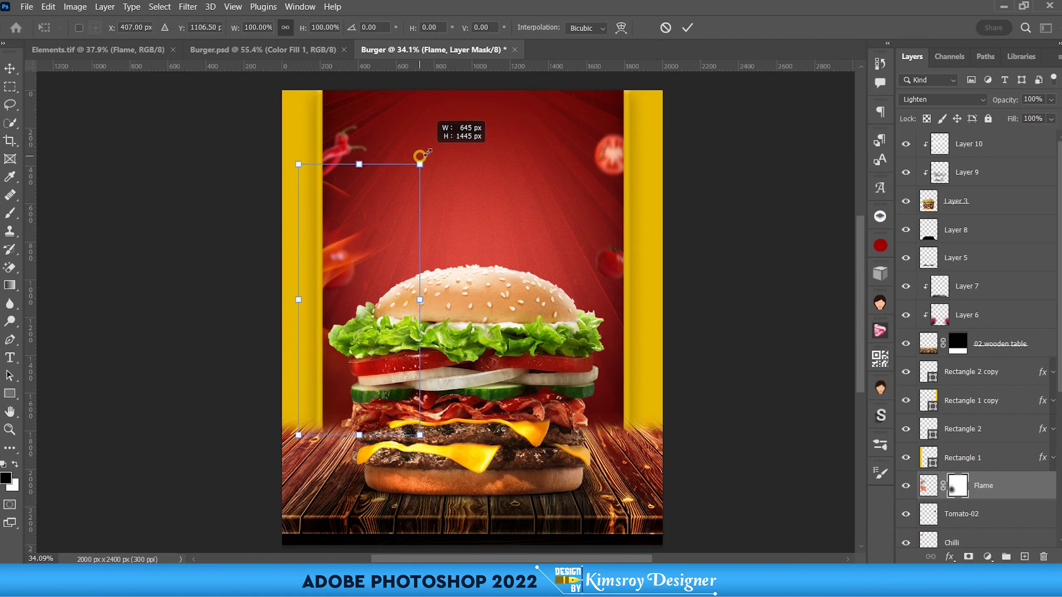
left_click_drag(419, 156, 434, 132)
left_click_drag(347, 232, 359, 232)
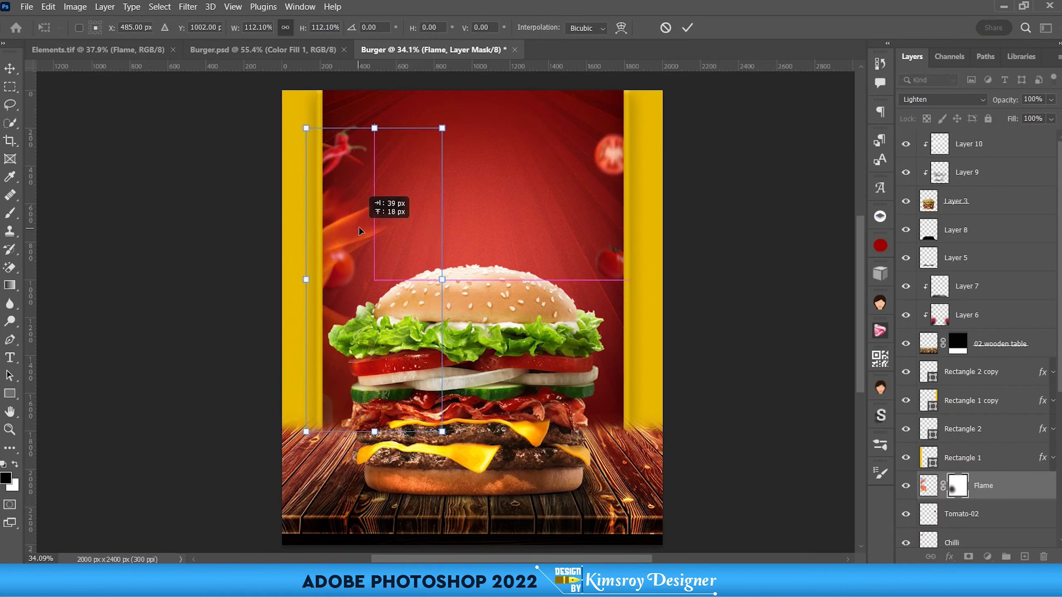
left_click(687, 27)
left_click(98, 50)
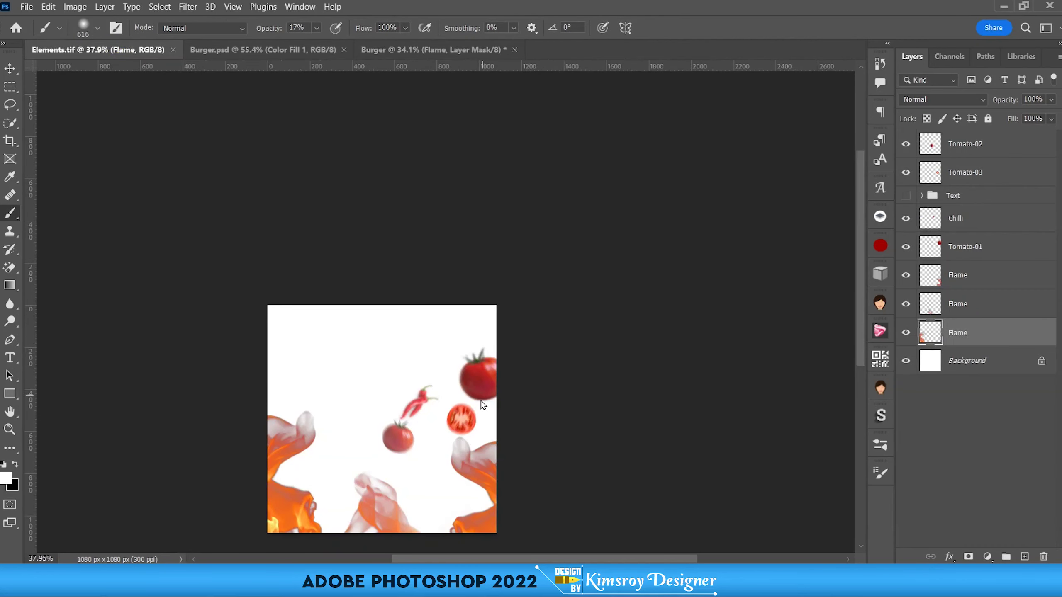
Step: Bring the right flame into the poster and scale it to about 253% beside the burger
key("v")
mouse_move(489, 457)
left_mouse_down()
mouse_move(403, 35)
mouse_move(570, 340)
mouse_move(602, 322)
left_mouse_up()
key("ctrl+t")
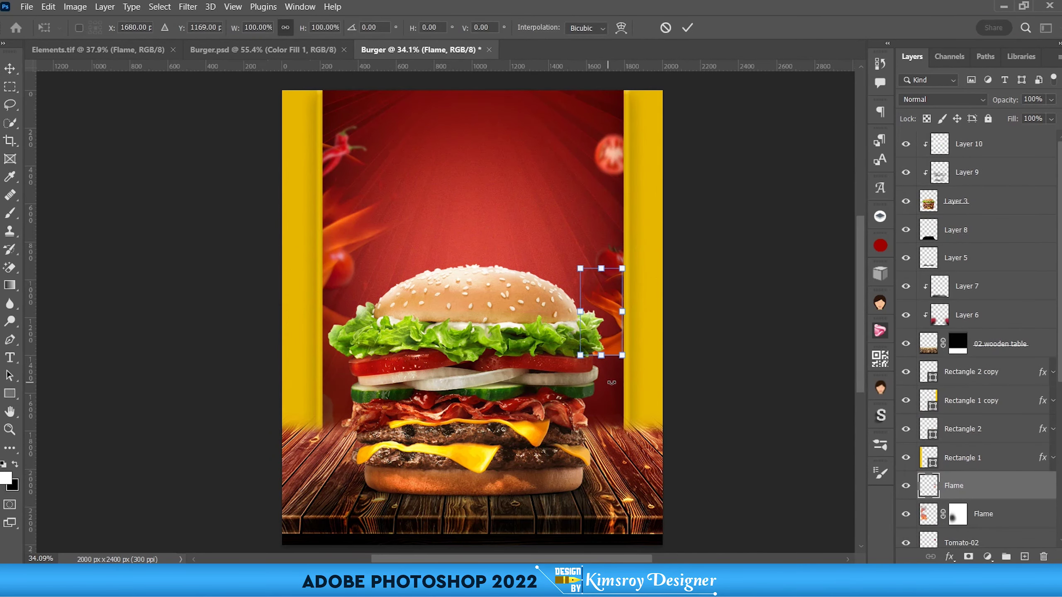
left_click_drag(614, 357, 658, 435)
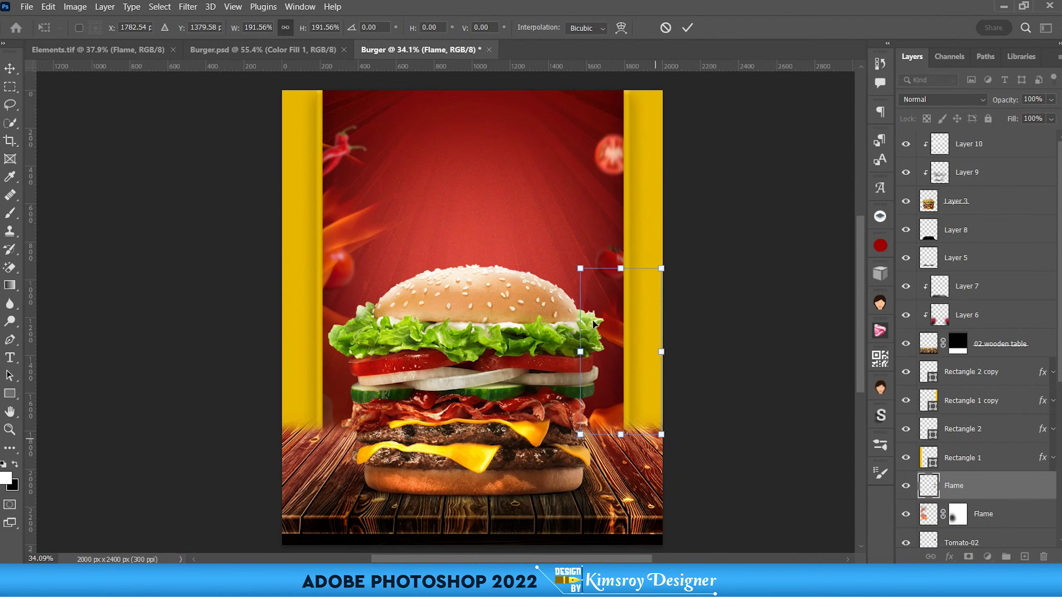
left_click_drag(578, 273, 553, 216)
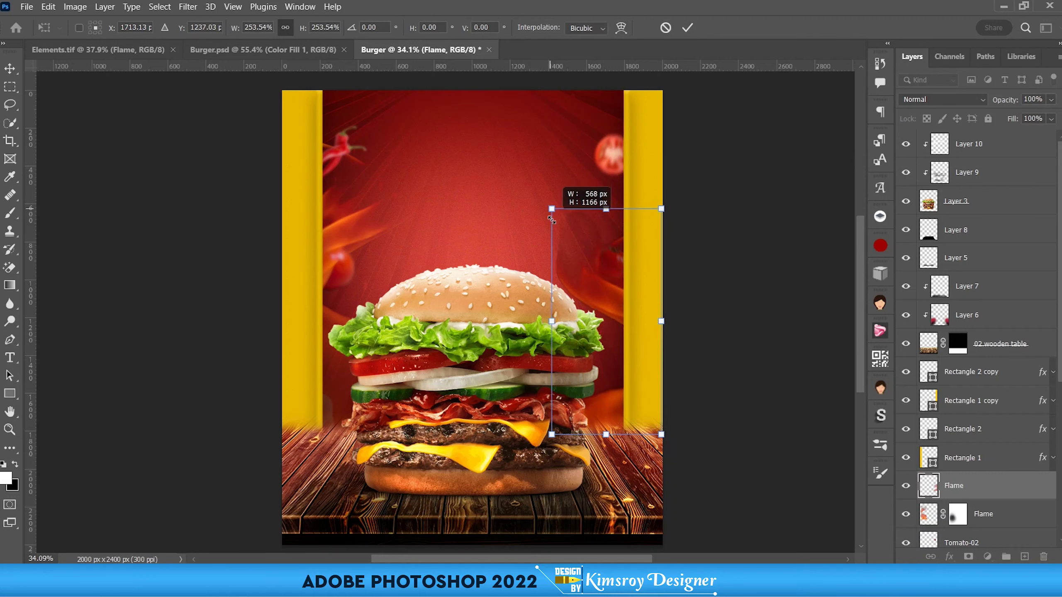
left_click_drag(604, 297, 595, 295)
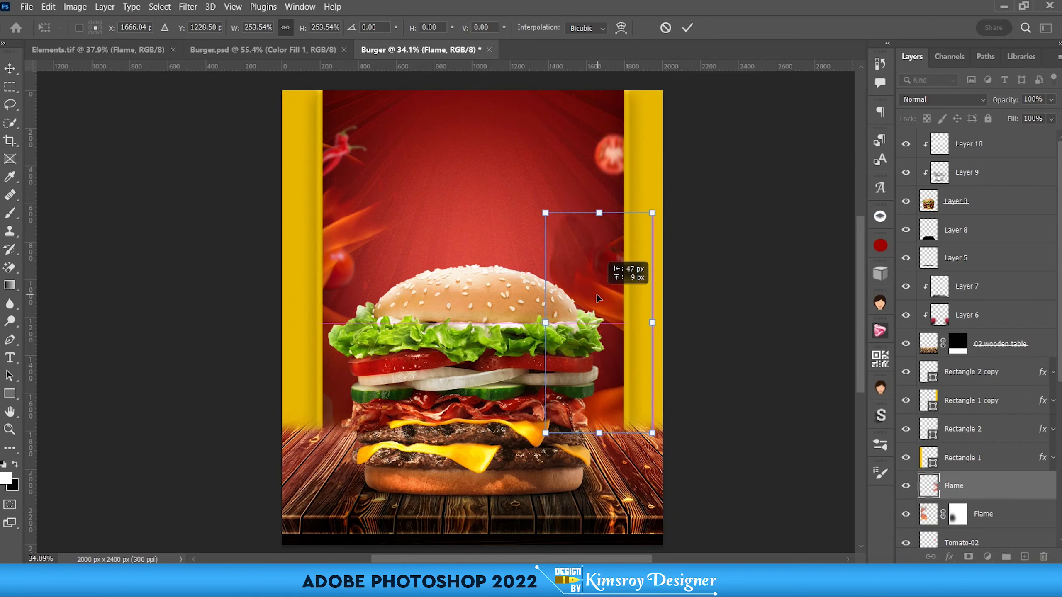
left_click(687, 29)
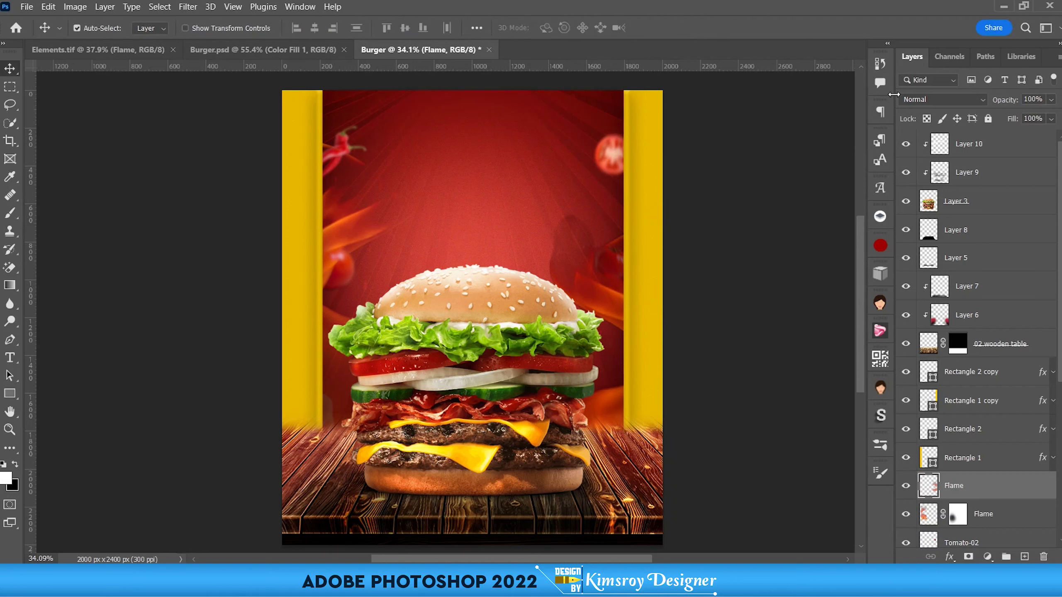
Step: Set the new flame to Lighten and mask it where it overlaps the burger's right side
left_click(912, 99)
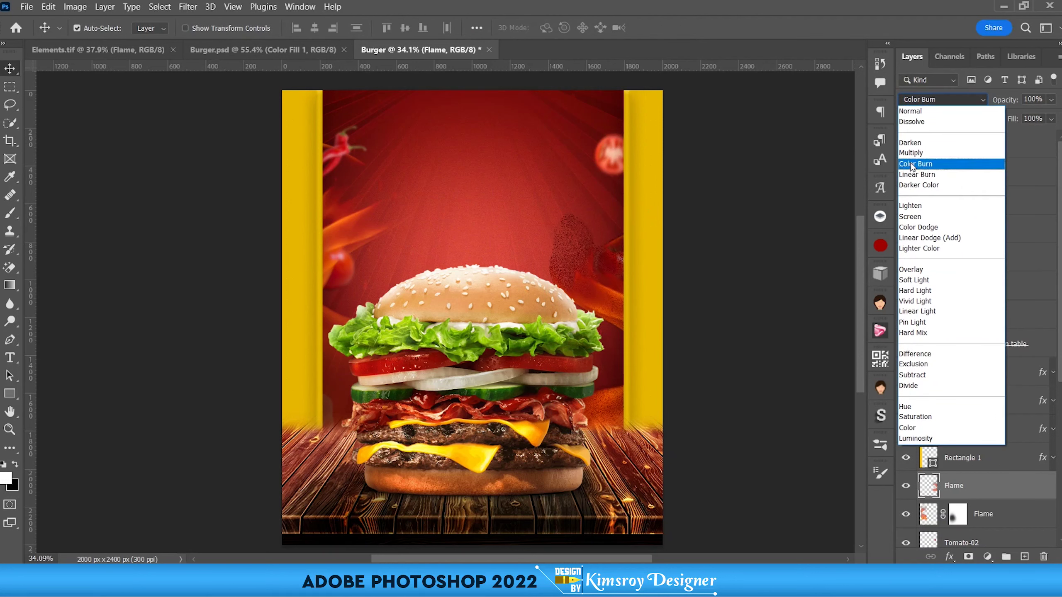
left_click(913, 205)
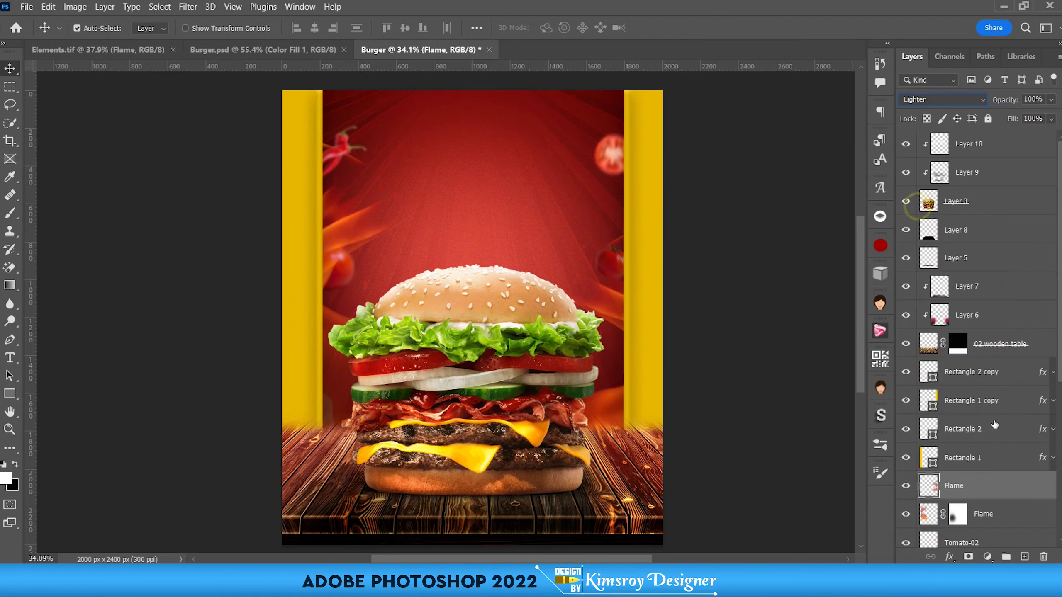
left_click(969, 558)
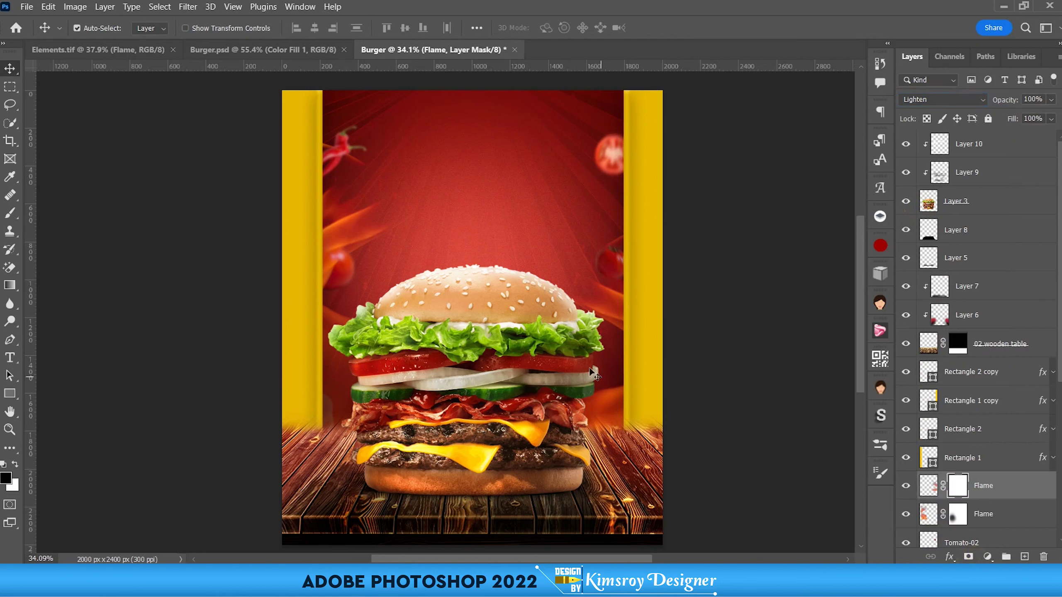
key("b")
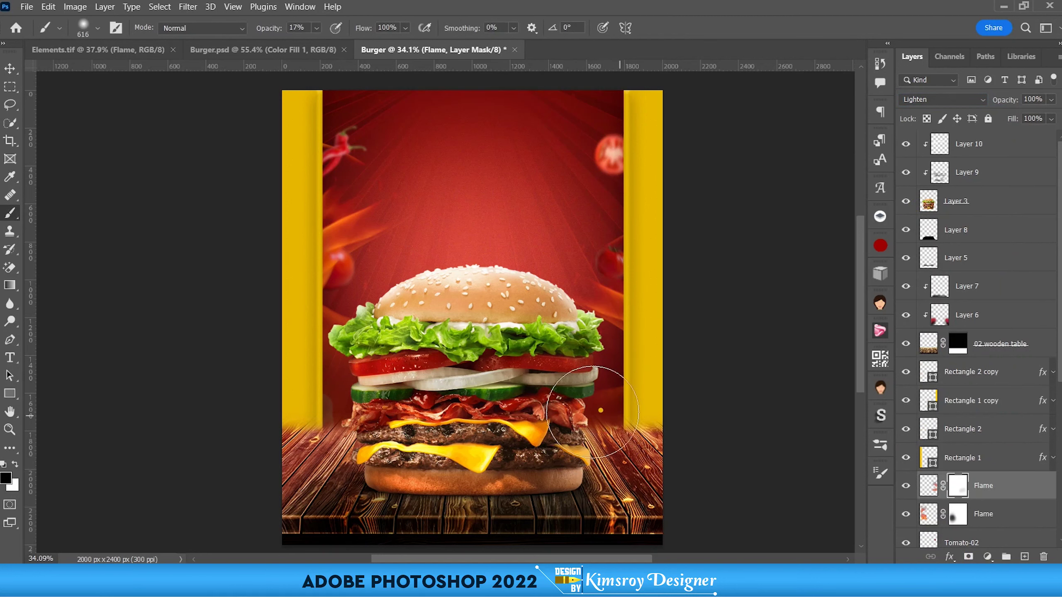
left_click_drag(600, 410, 612, 393)
key("v")
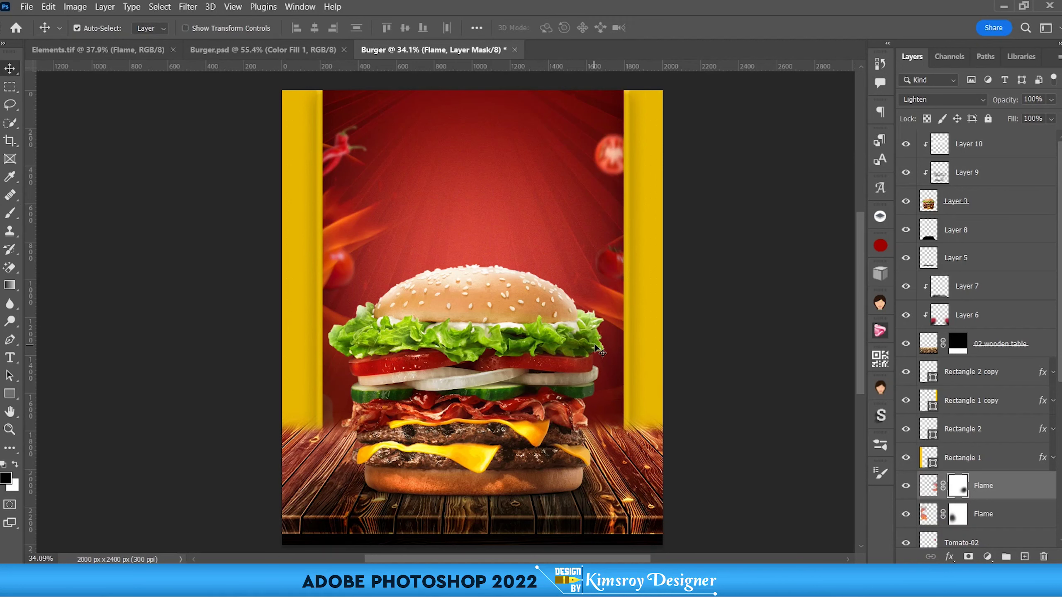
scroll(496, 296, "down", 3, "alt")
scroll(497, 296, "up", 2, "alt")
scroll(267, 226, "down", 1, "alt")
scroll(328, 325, "up", 1, "alt")
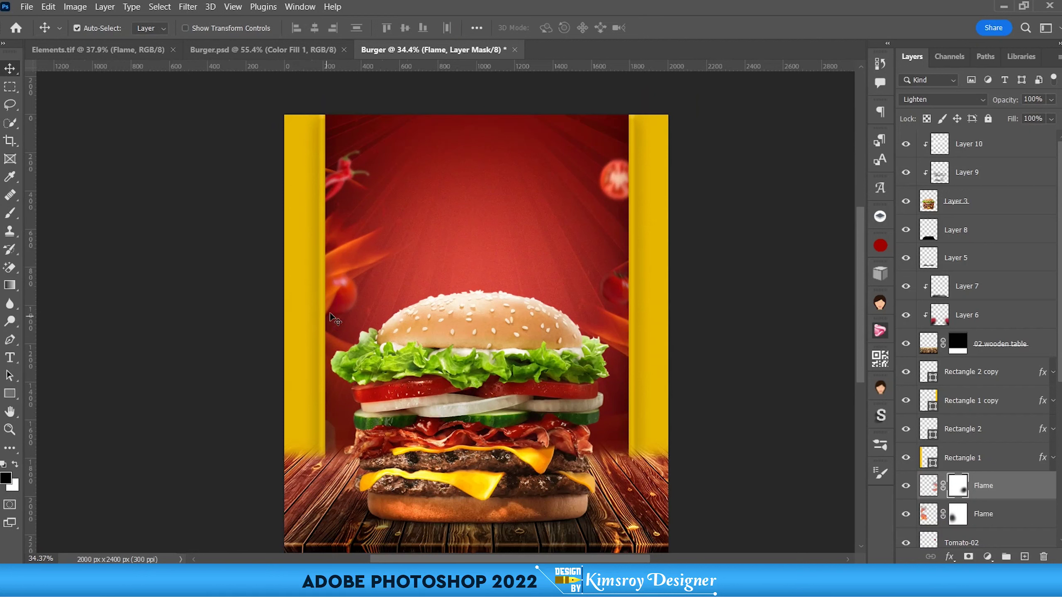
scroll(952, 491, "down", 4)
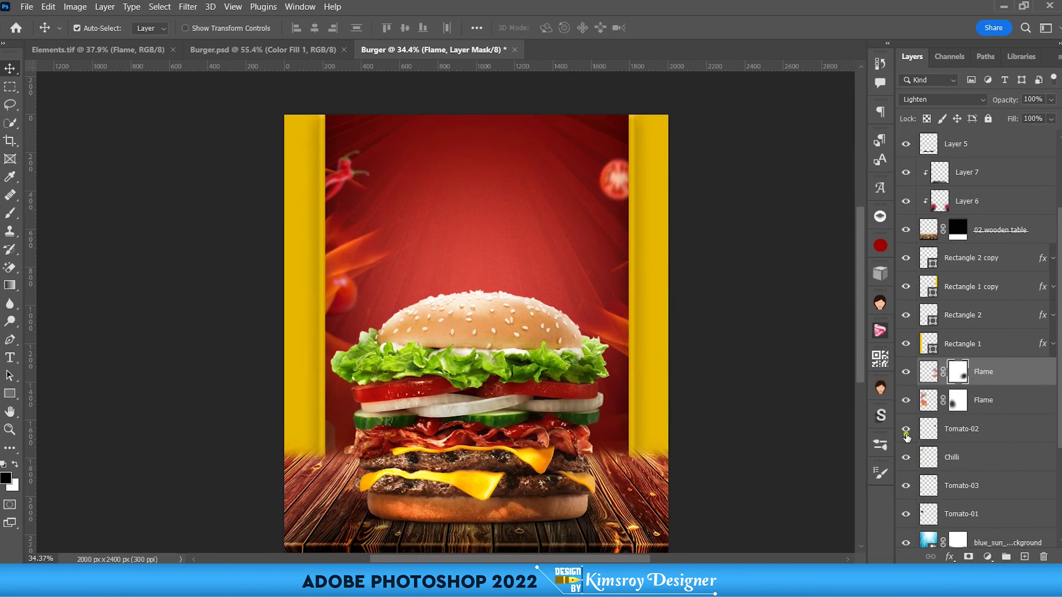
Step: Move both Flame layers below Tomato-01, toggling the tomato's visibility to check placement
left_click(906, 518)
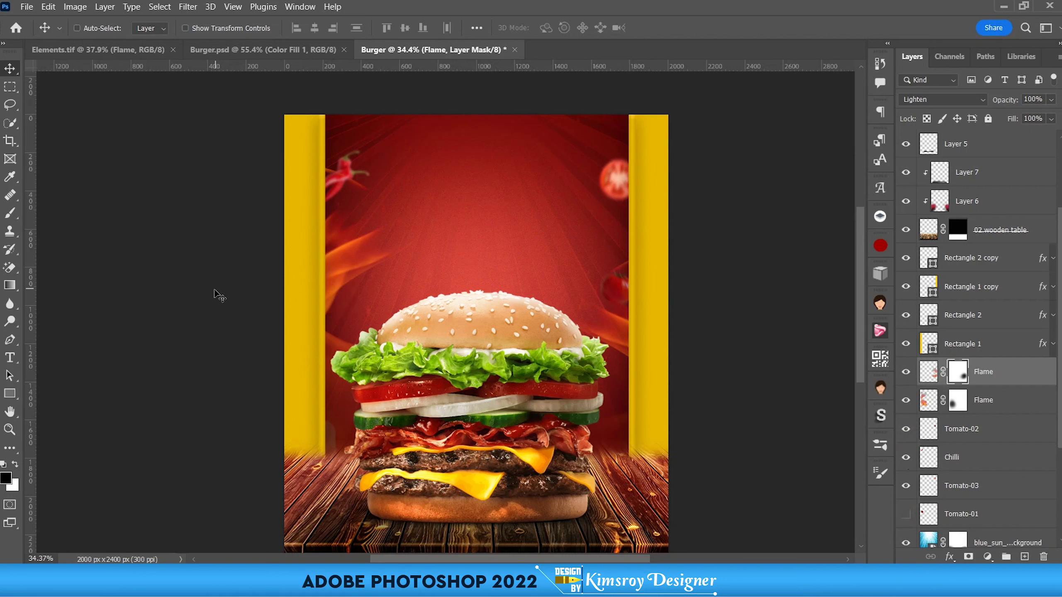
key("ctrl+t")
key("Escape")
left_click(976, 402)
left_click(992, 372, "shift")
left_click_drag(970, 406, 970, 527)
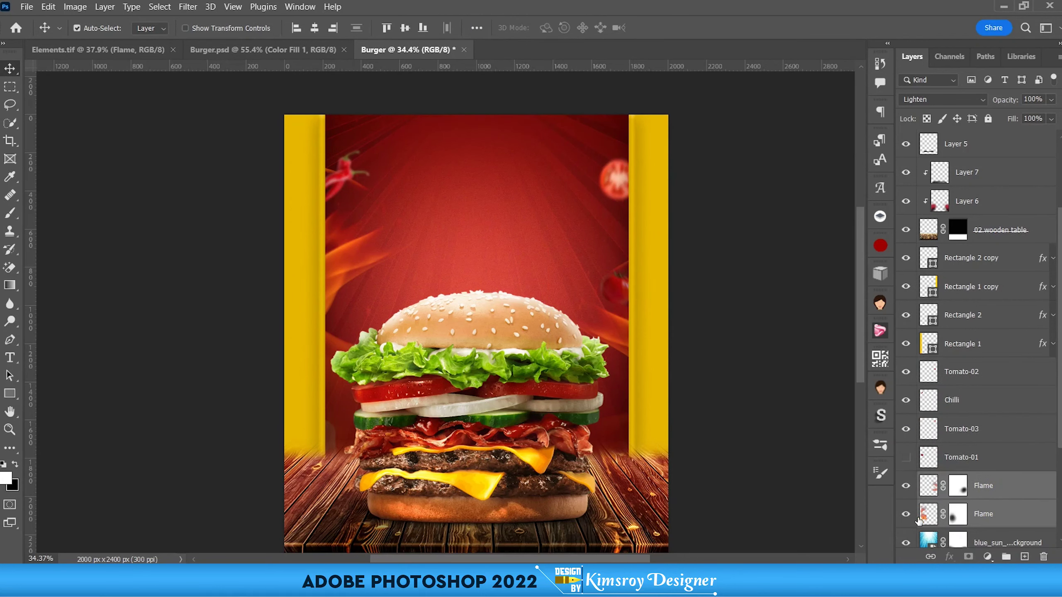
left_click(906, 458)
left_click_drag(320, 293, 417, 260)
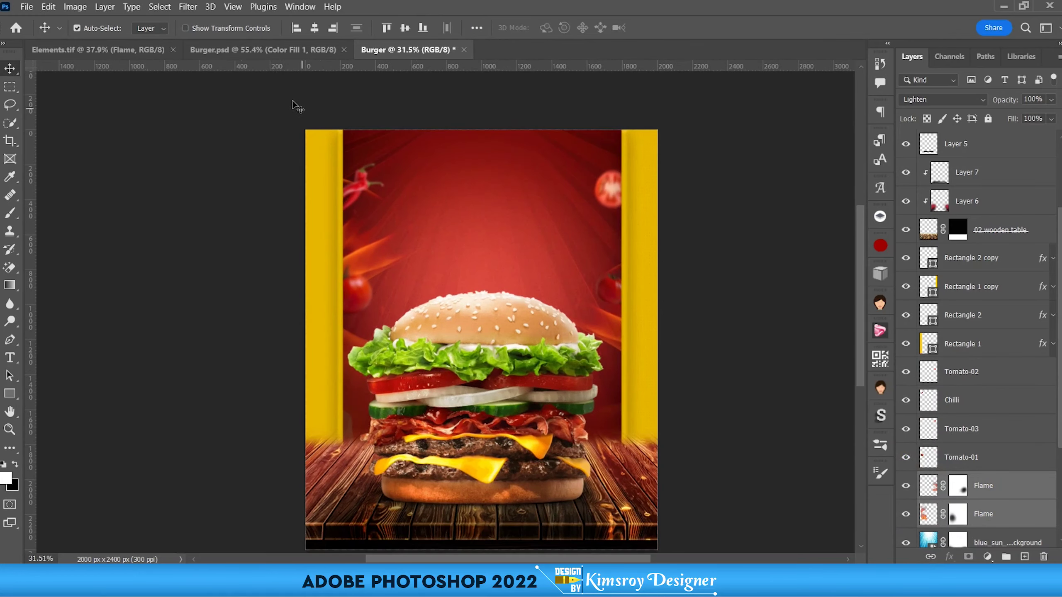
left_click(263, 50)
Step: Copy the Text title group from Burger.psd into the poster, at the top of the layer stack
scroll(949, 162, "up", 3)
scroll(949, 167, "up", 3)
scroll(949, 176, "up", 3)
scroll(947, 190, "up", 3)
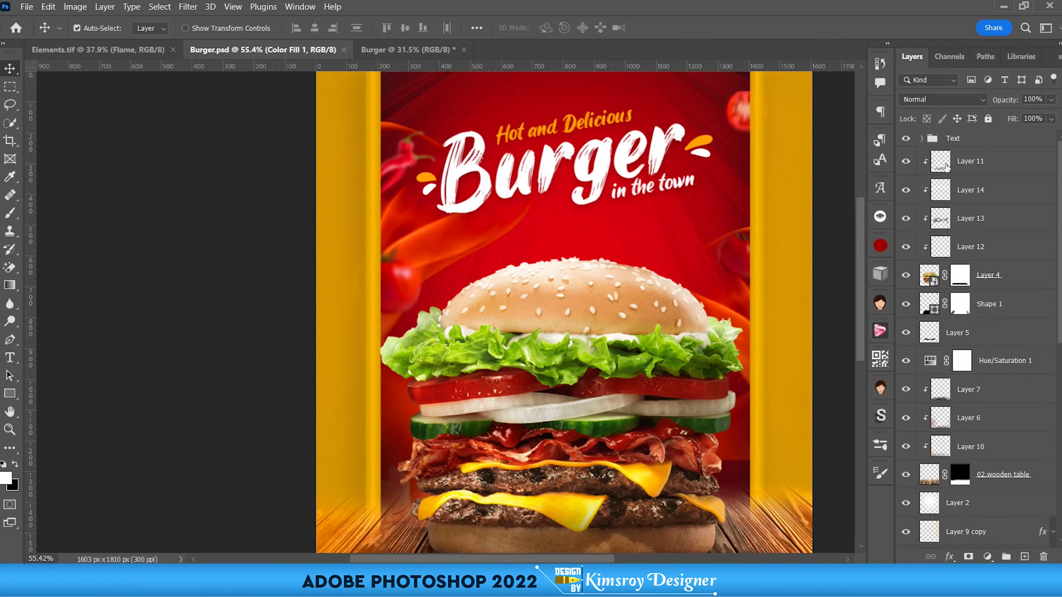
left_click_drag(955, 138, 490, 204)
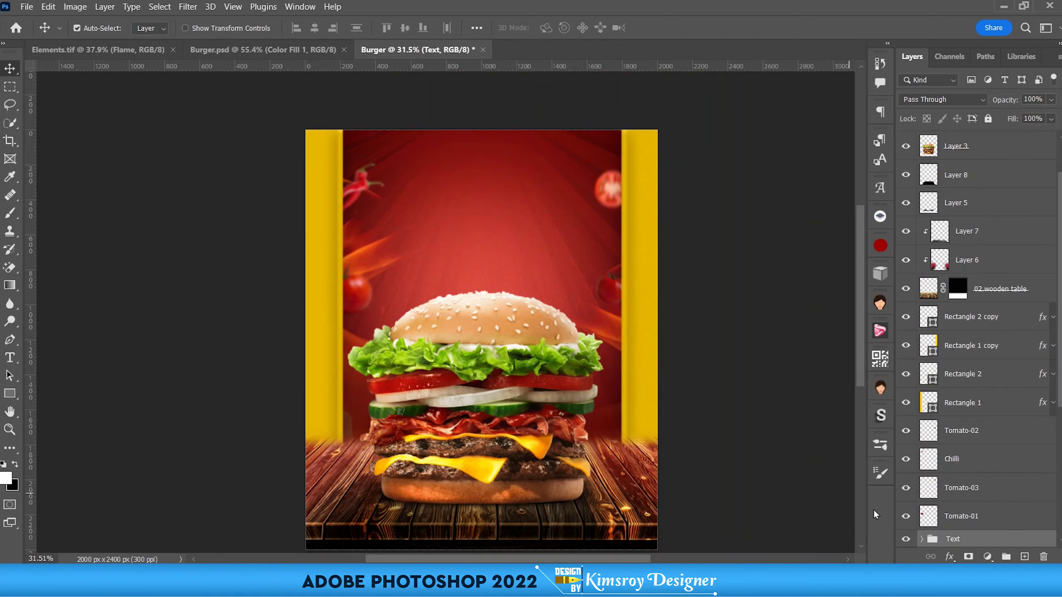
mouse_move(947, 540)
left_mouse_down()
mouse_move(926, 131)
mouse_move(912, 134)
left_mouse_up()
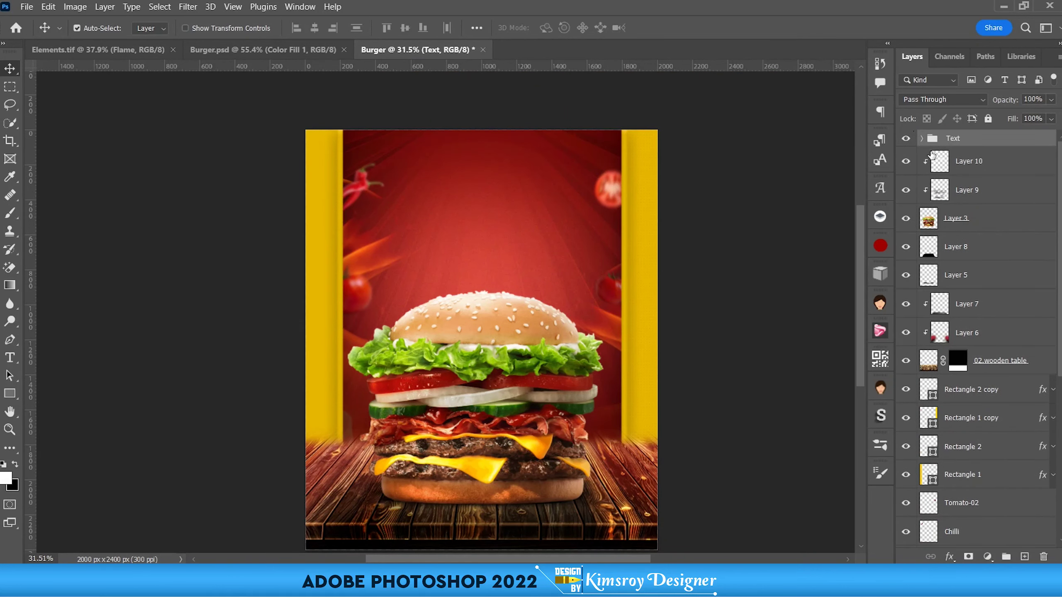
Step: Position the title across the poster's top and enlarge it slightly, ignoring the missing-font warning
key("ctrl+t")
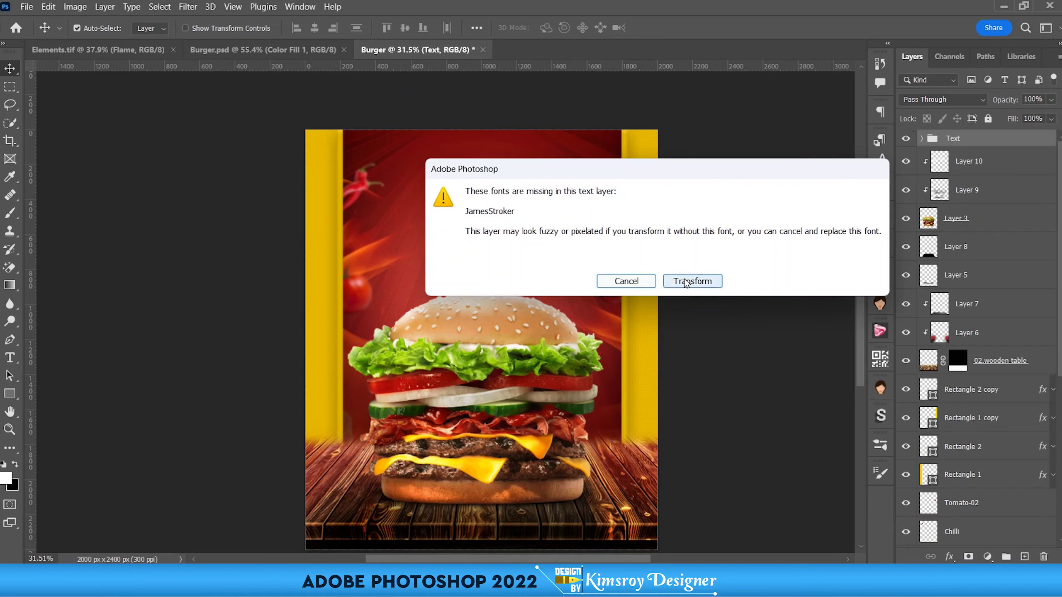
left_click(685, 278)
left_click_drag(482, 111, 488, 209)
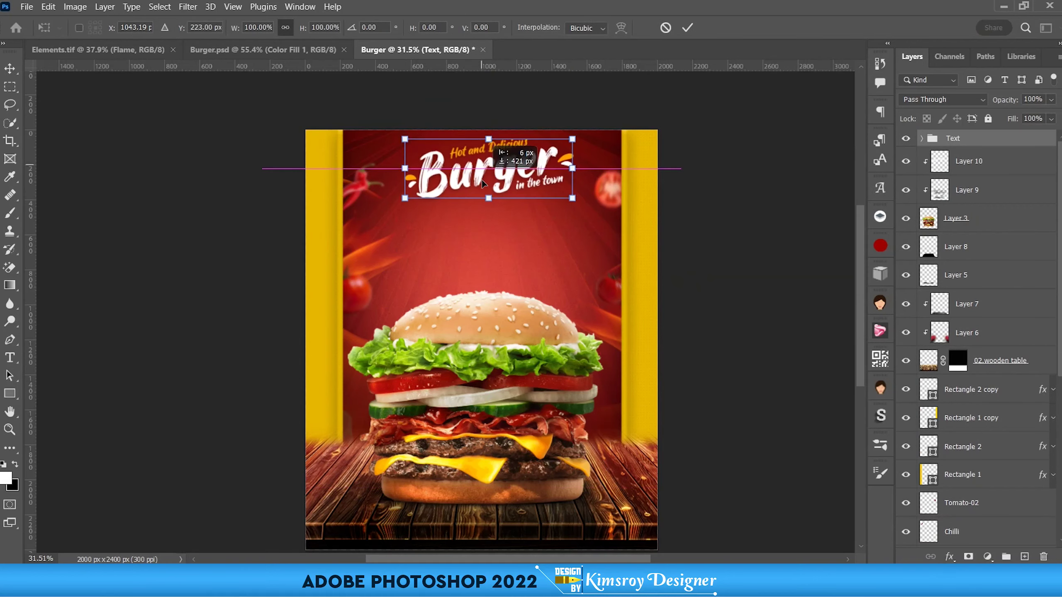
left_click_drag(488, 220, 488, 232)
left_click(685, 32)
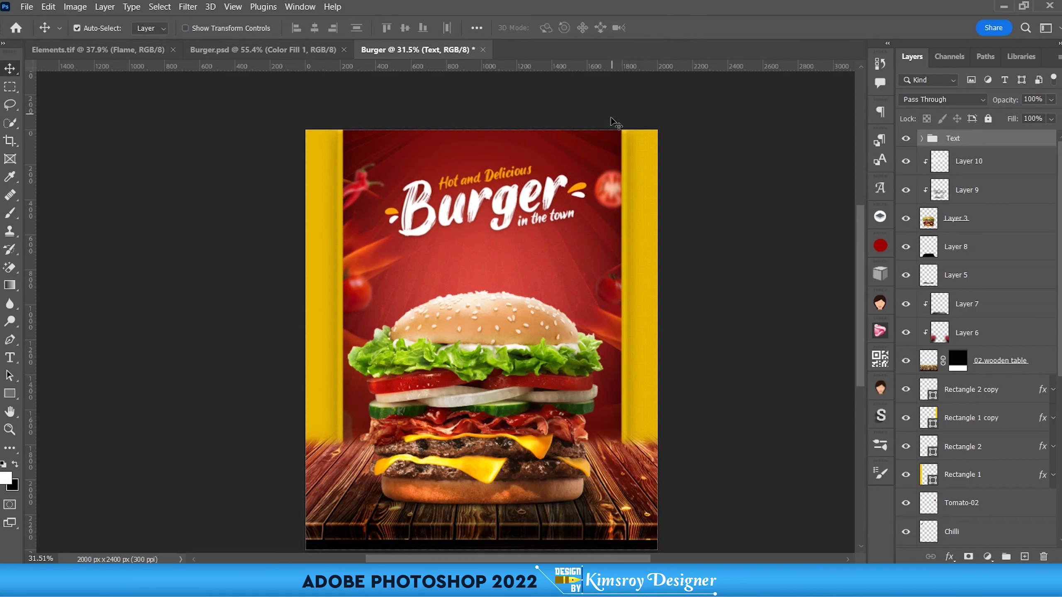
scroll(506, 185, "down", 1)
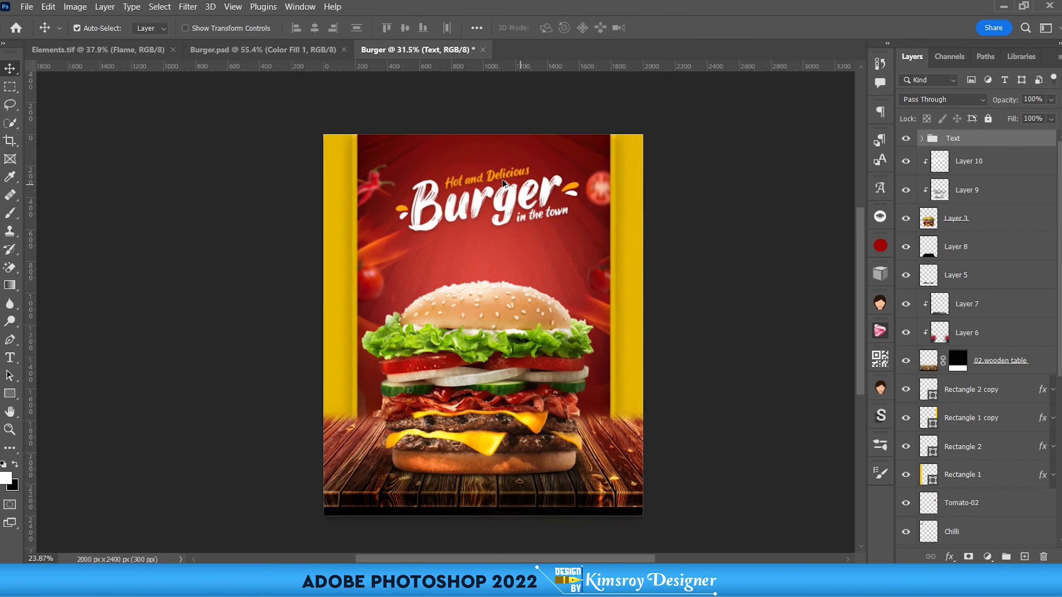
Step: Compare with the reference poster and add a new clipped layer above Layer 6
left_click(229, 50)
scroll(517, 373, "down", 2)
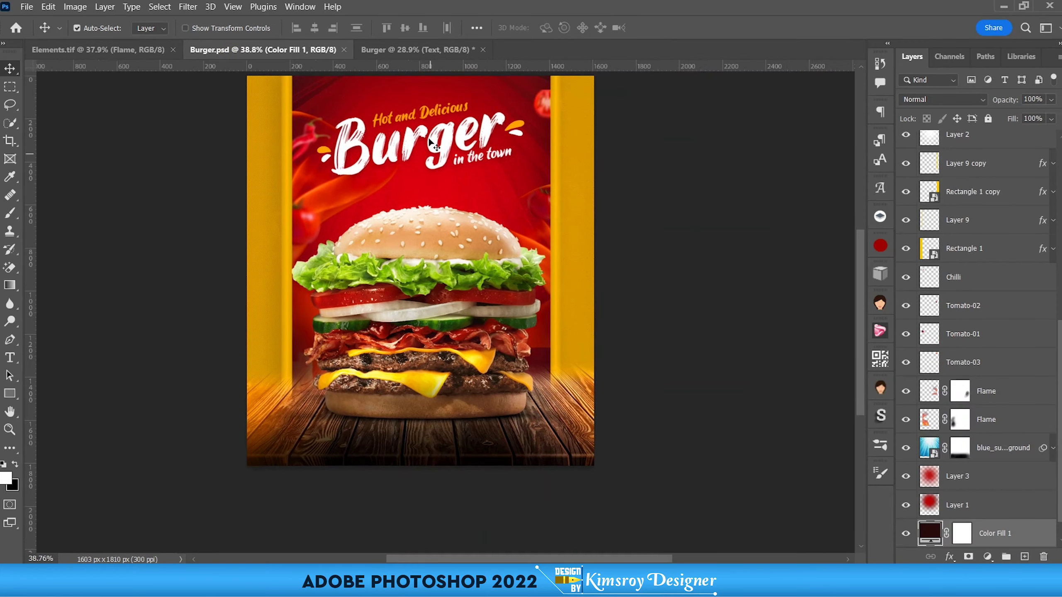
left_click(392, 50)
scroll(388, 435, "up", 2)
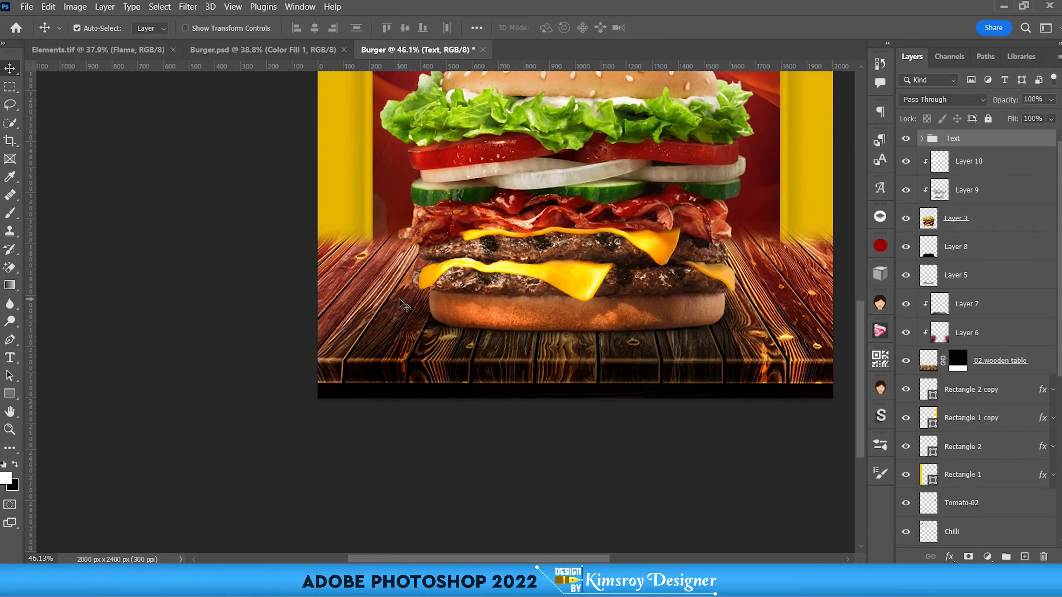
scroll(400, 293, "down", 1)
left_click_drag(771, 294, 750, 391)
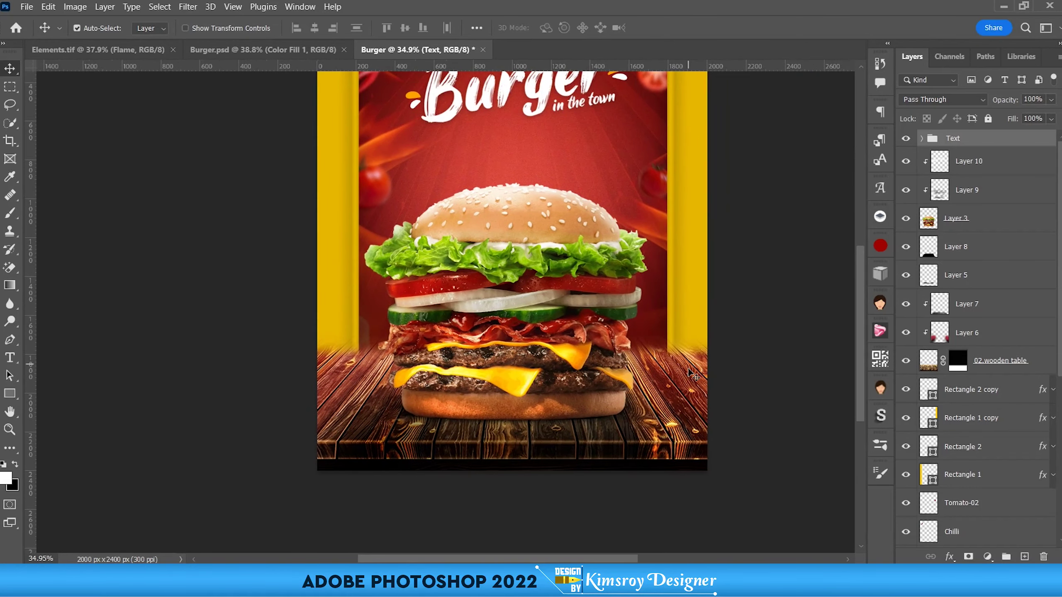
left_click(689, 328)
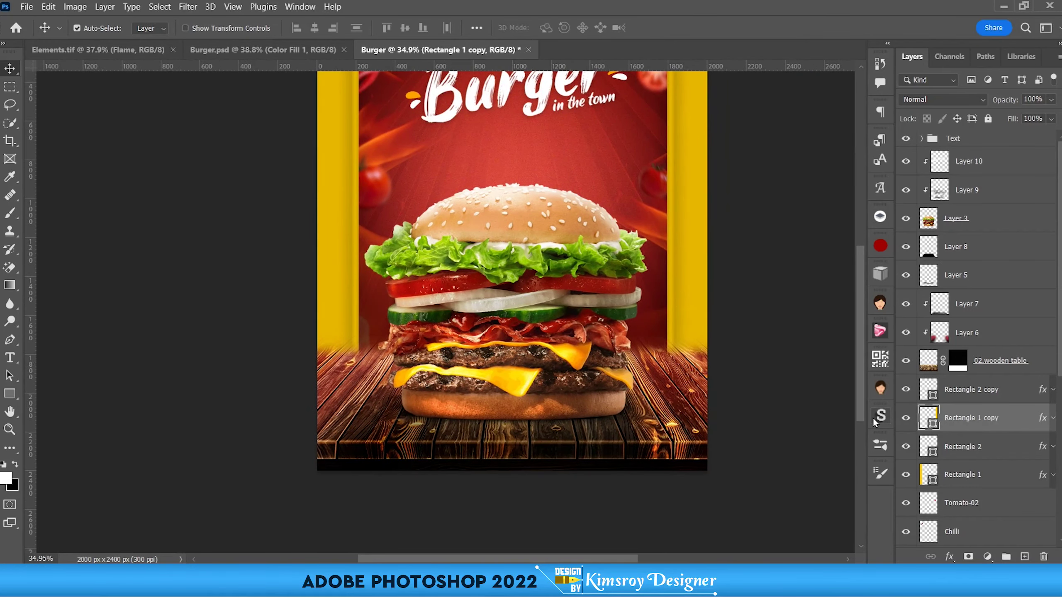
left_click(682, 380)
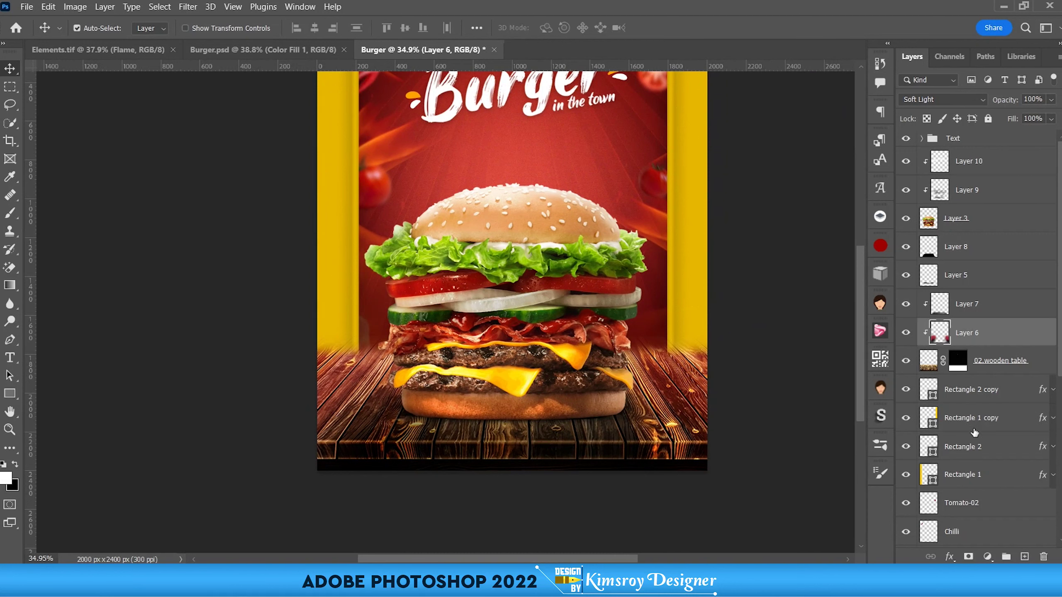
left_click(1026, 555)
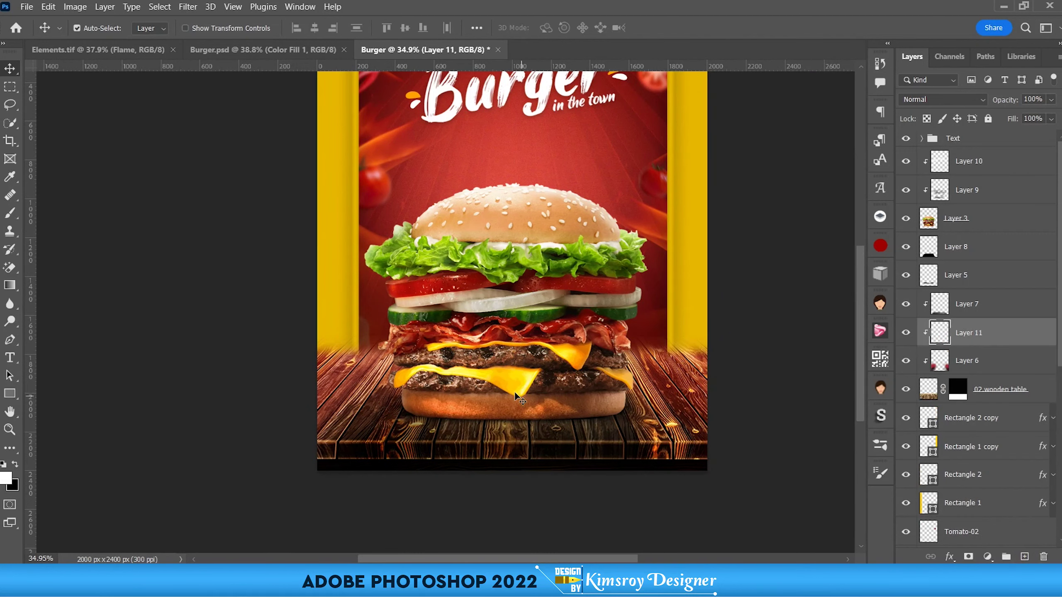
Step: Sample the side bar's yellow as foreground colour and pick a soft brush at 17% opacity
scroll(488, 370, "up", 2)
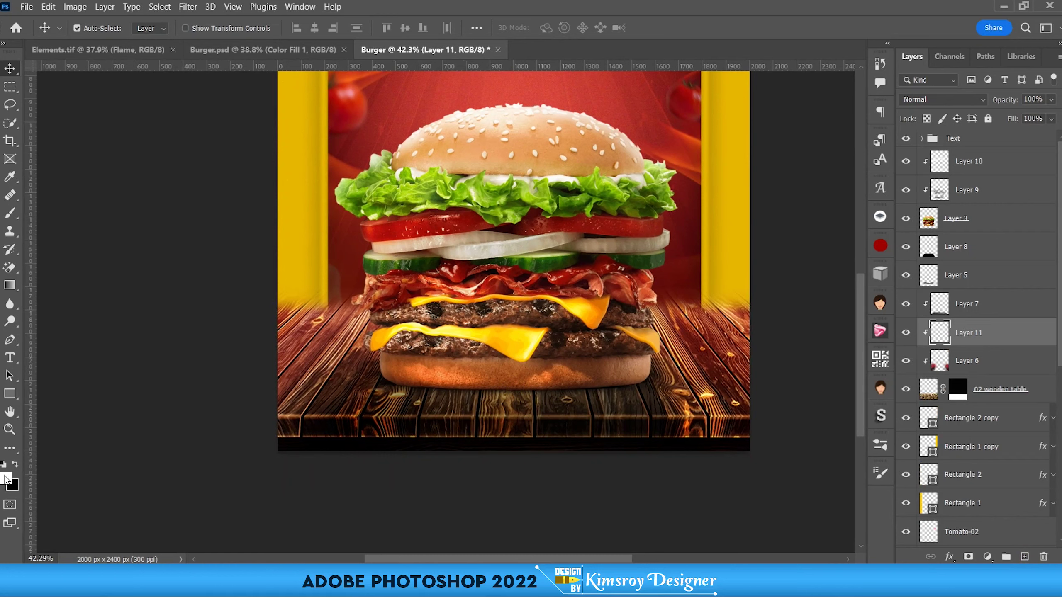
left_click(6, 478)
left_click(291, 227)
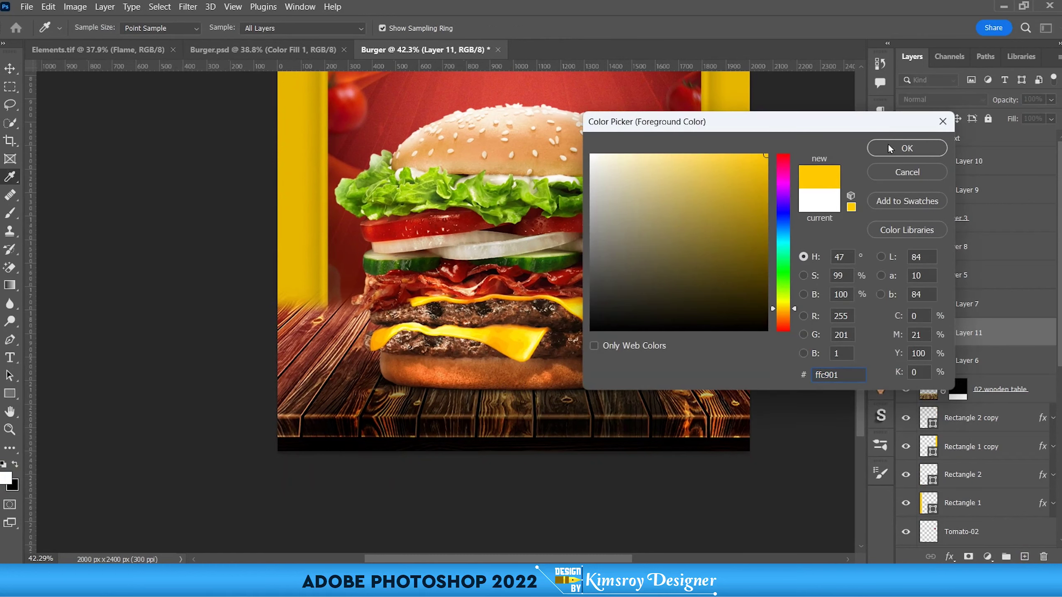
left_click(889, 148)
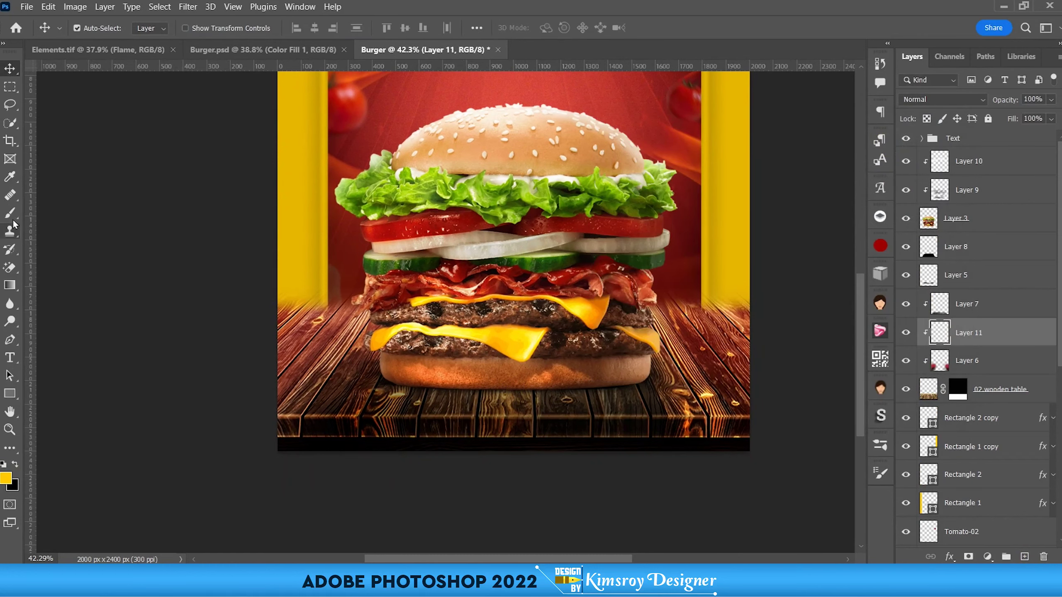
left_click(10, 213)
right_click(9, 213)
left_click(46, 211)
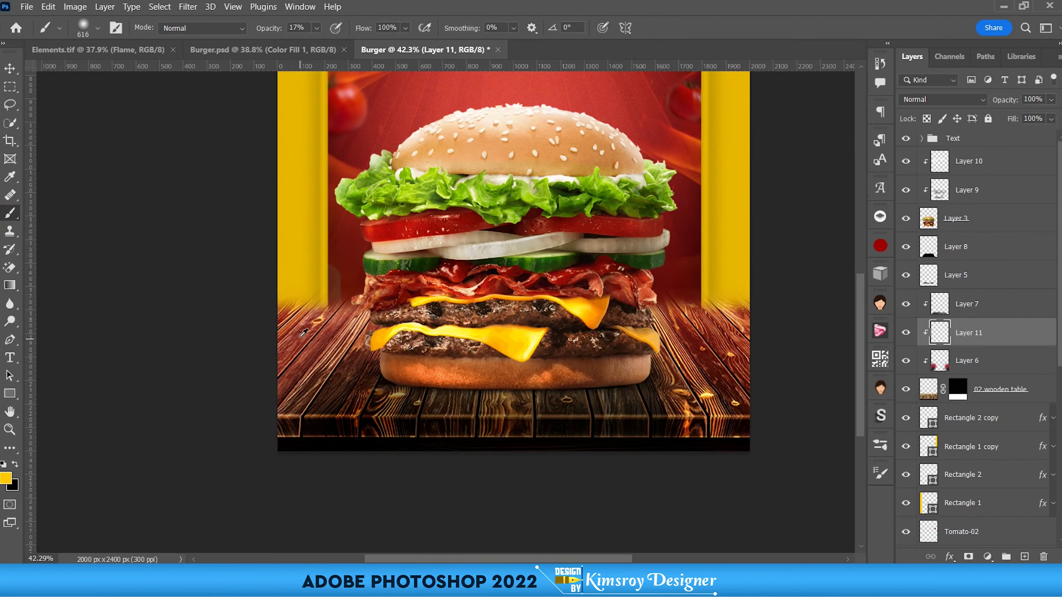
Step: Paint a faint yellow glow onto the left edge of the wooden table
scroll(306, 335, "up", 2)
left_click_drag(229, 353, 302, 313)
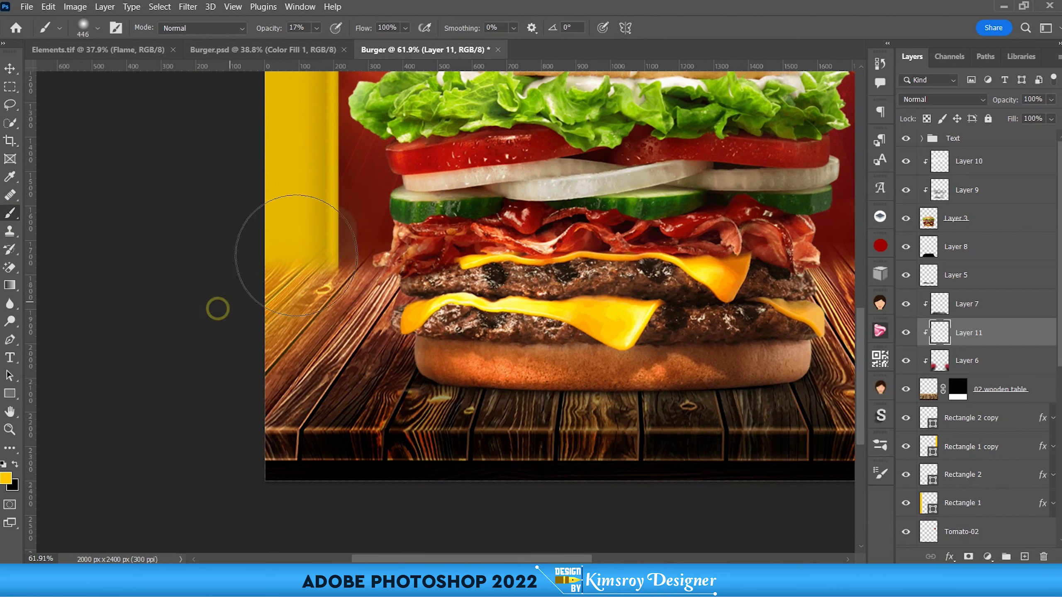
scroll(314, 259, "down", 2)
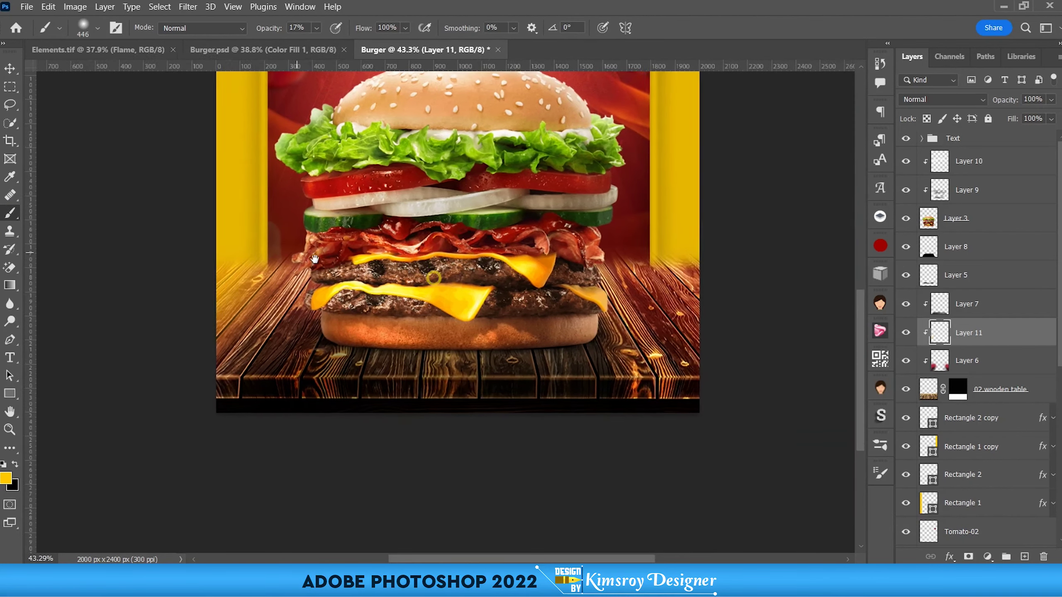
left_click_drag(314, 259, 297, 258)
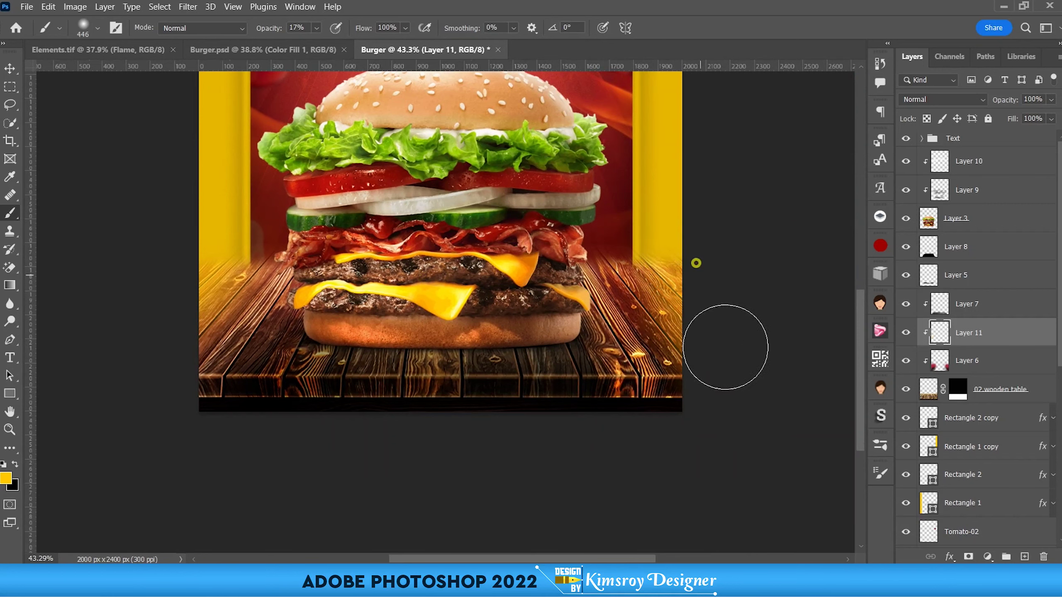
scroll(487, 327, "down", 2)
left_click_drag(393, 253, 397, 310)
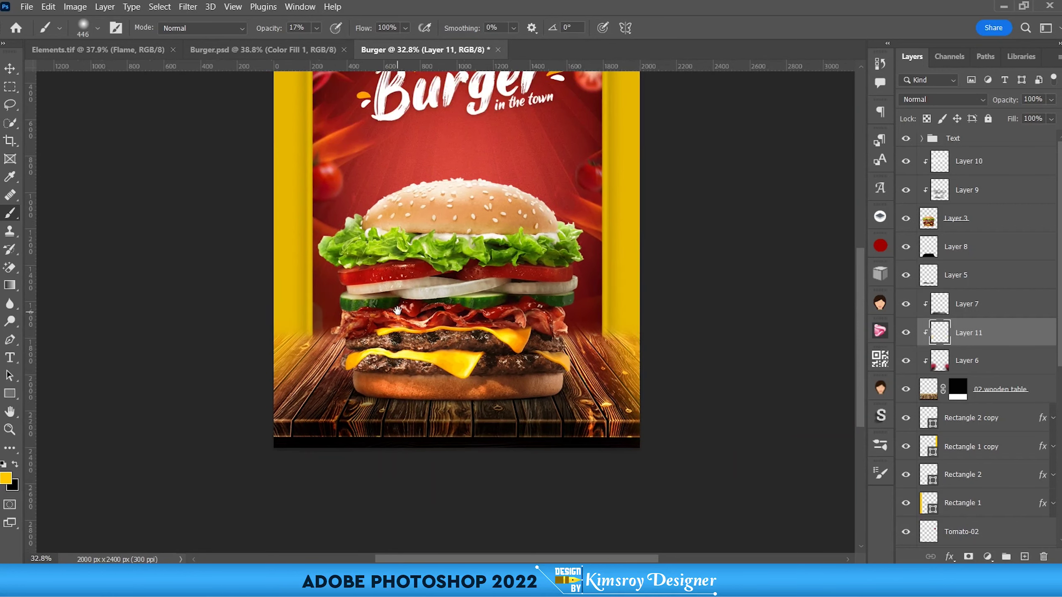
scroll(293, 319, "up", 3)
scroll(309, 305, "up", 2)
scroll(334, 289, "up", 3)
scroll(355, 313, "up", 3)
scroll(362, 335, "down", 3)
scroll(585, 338, "down", 2)
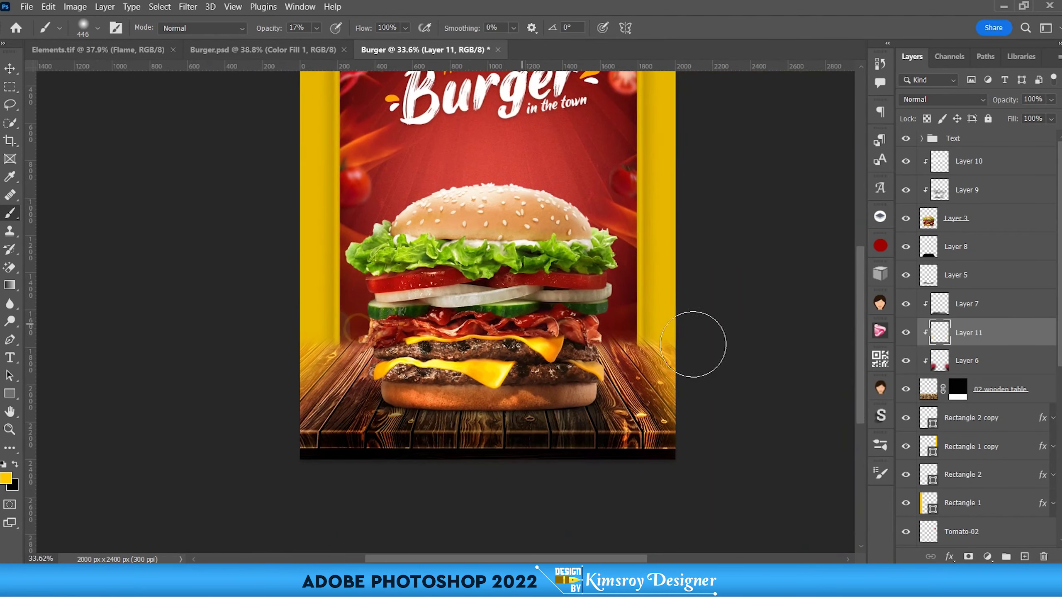
scroll(935, 381, "down", 2)
scroll(930, 410, "down", 2)
scroll(924, 439, "down", 2)
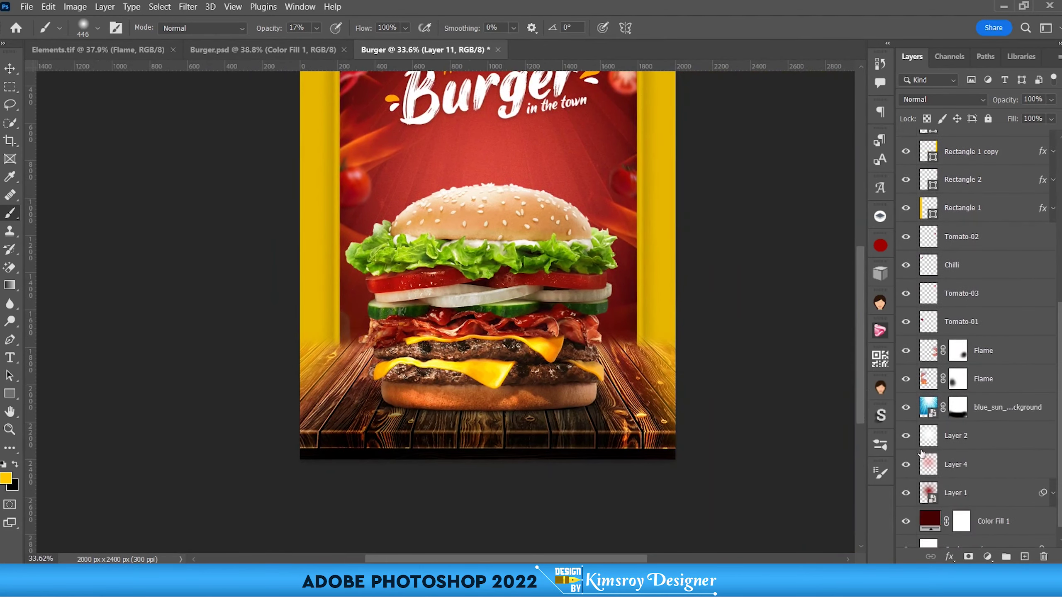
Step: Show the lower Flame layer and mask it out where it overlaps the burger
left_click(906, 379)
left_click(962, 379)
scroll(333, 315, "up", 2)
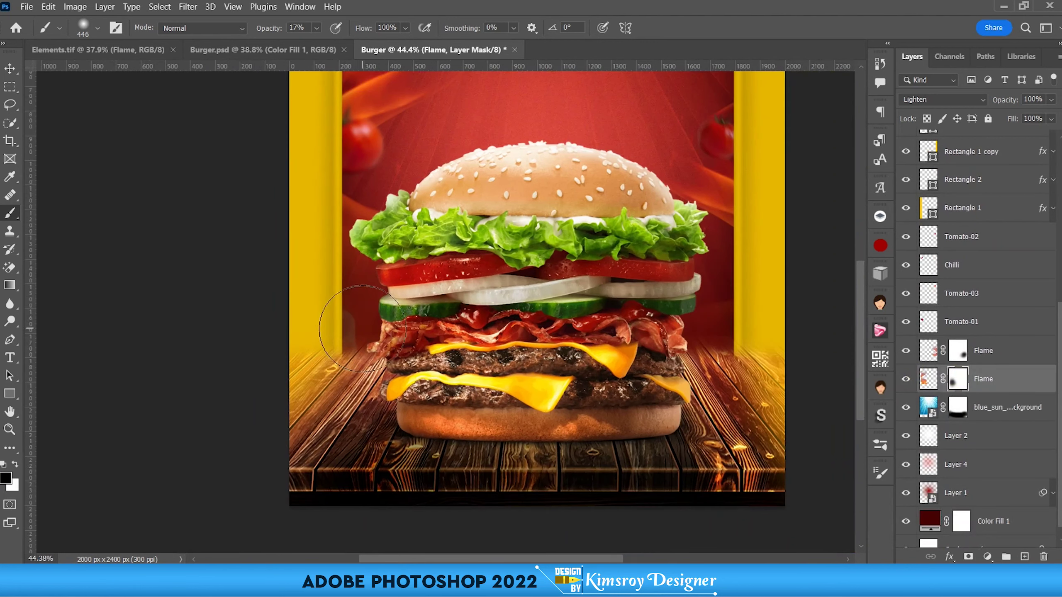
left_click_drag(336, 368, 363, 319)
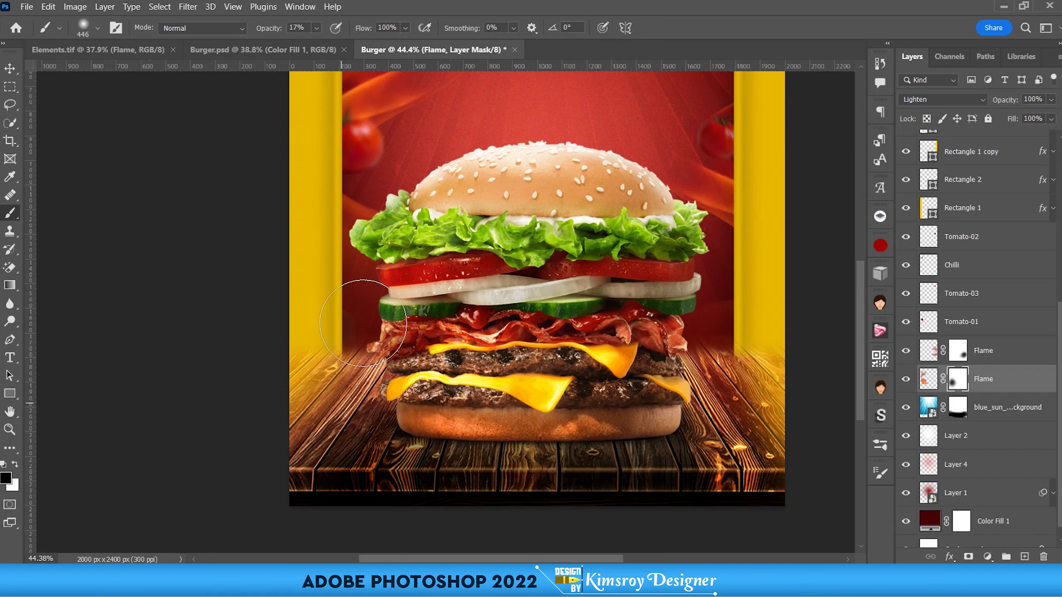
mouse_move(355, 272)
left_mouse_down()
mouse_move(337, 284)
mouse_move(407, 345)
left_mouse_up()
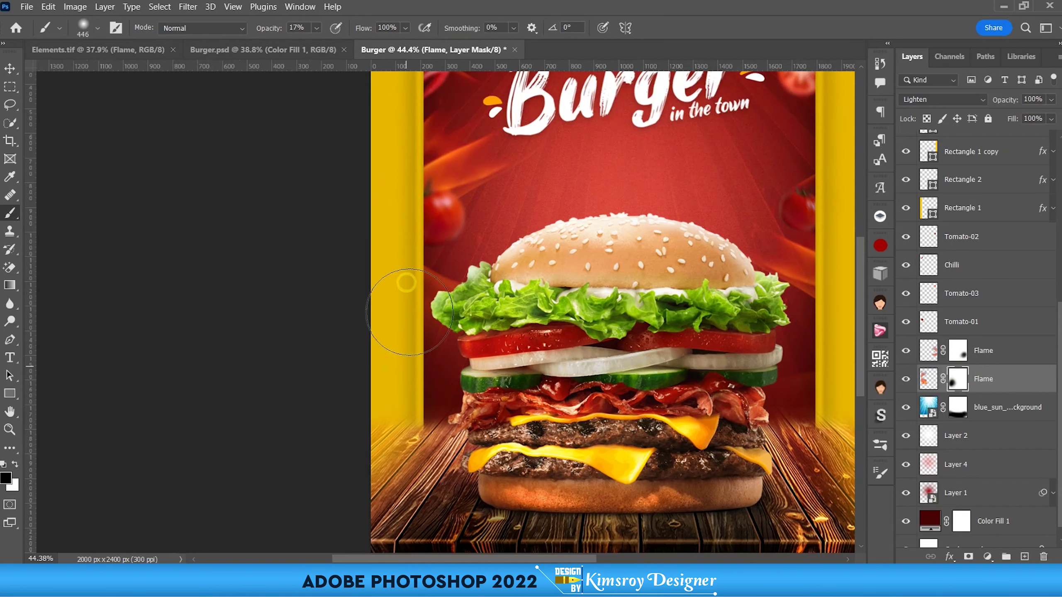
scroll(450, 288, "down", 3)
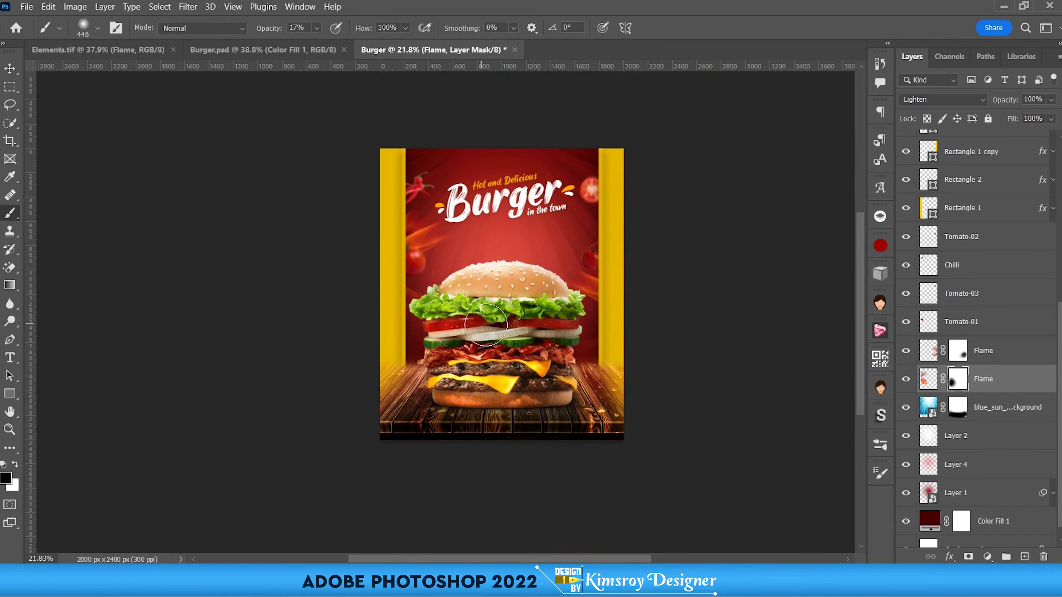
scroll(497, 304, "up", 2)
scroll(497, 304, "up", 1)
Step: Enlarge the lower flame slightly, shift it left, then review the whole poster
key("v")
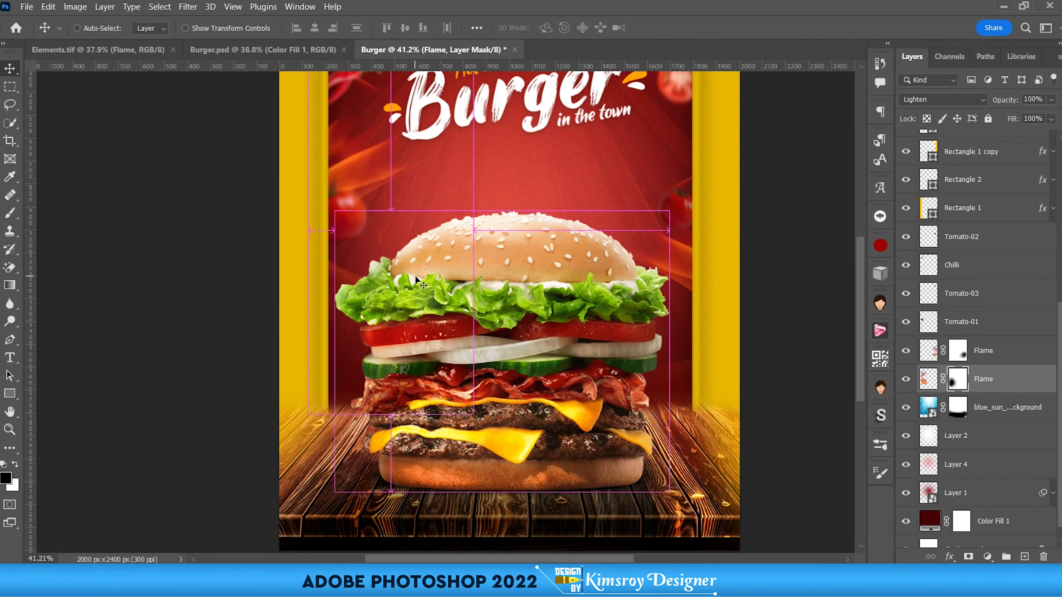
key("ctrl+t")
scroll(392, 296, "down", 3)
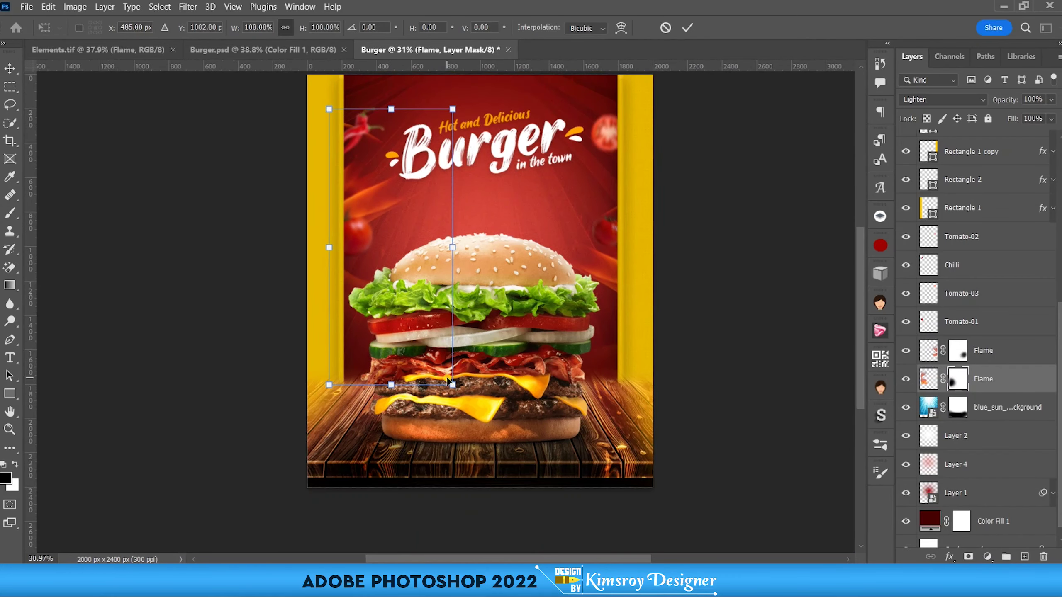
left_click_drag(450, 384, 465, 413)
left_click_drag(373, 207, 361, 207)
left_click(687, 28)
left_click_drag(537, 222, 550, 250)
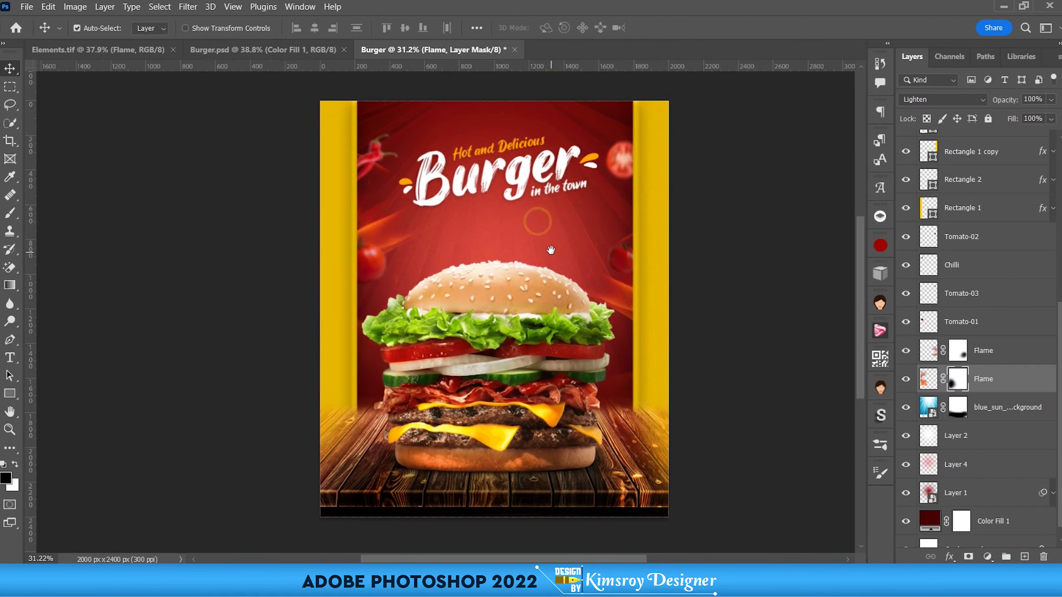
scroll(547, 249, "up", 1)
scroll(544, 247, "up", 1)
scroll(539, 245, "up", 1)
scroll(535, 242, "up", 1)
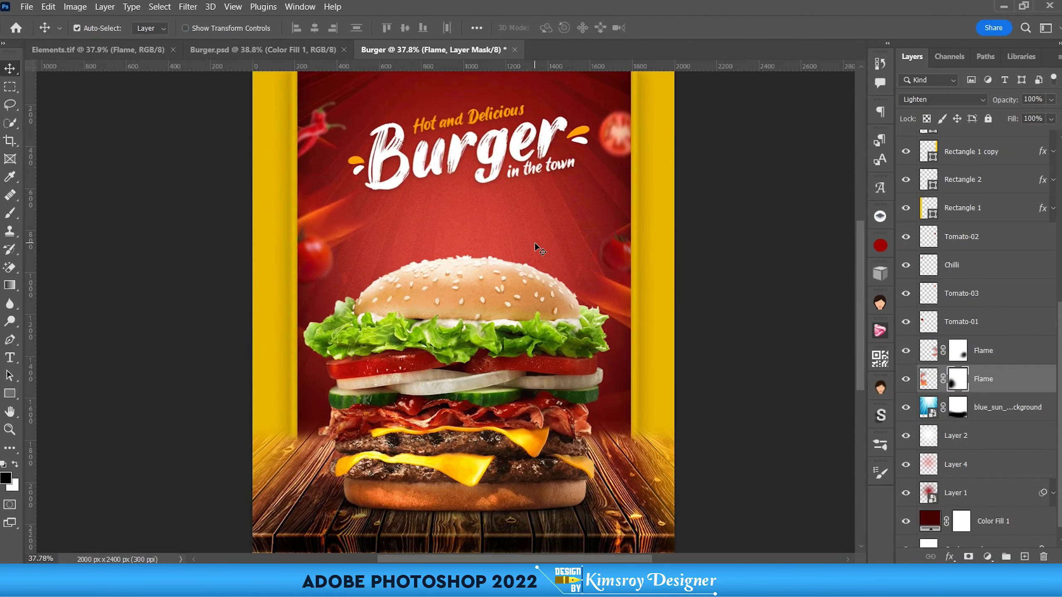
scroll(535, 244, "down", 1)
scroll(480, 397, "up", 2)
scroll(459, 454, "up", 1)
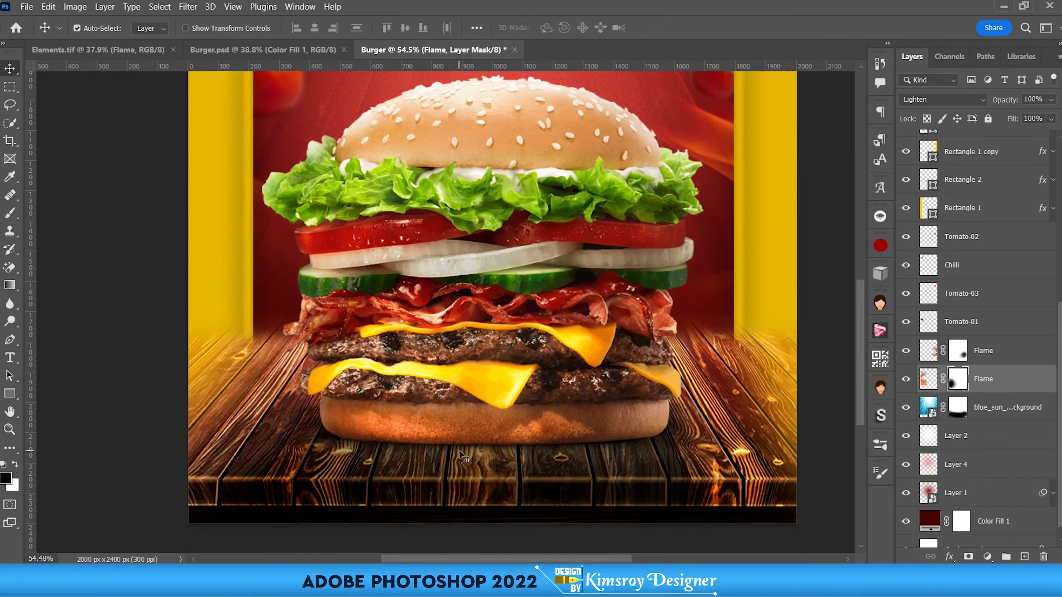
left_click_drag(462, 456, 454, 360)
scroll(481, 367, "down", 1)
scroll(493, 372, "down", 1)
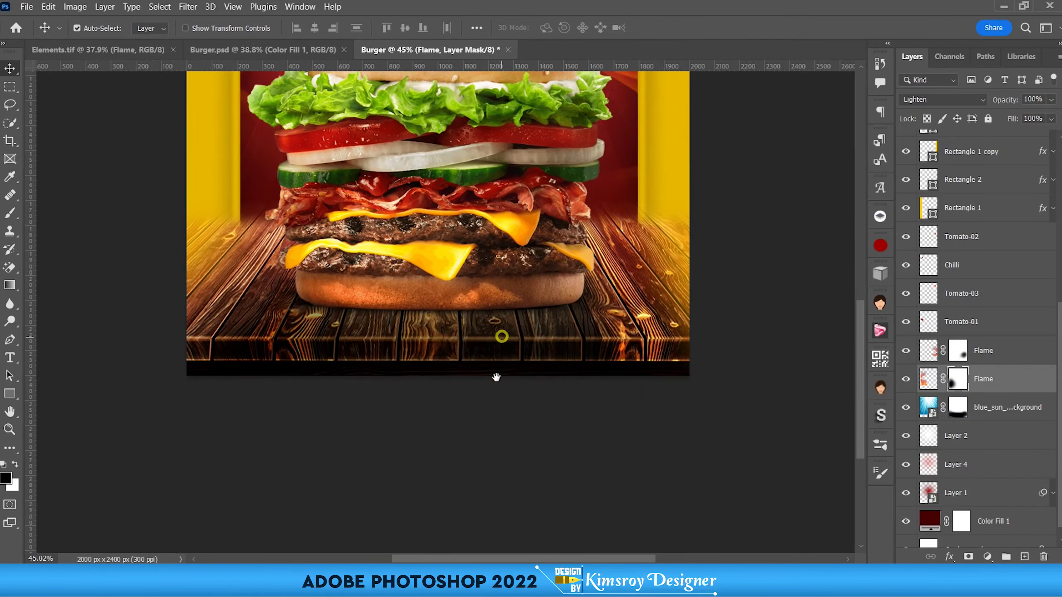
scroll(495, 377, "down", 1)
scroll(460, 334, "up", 2)
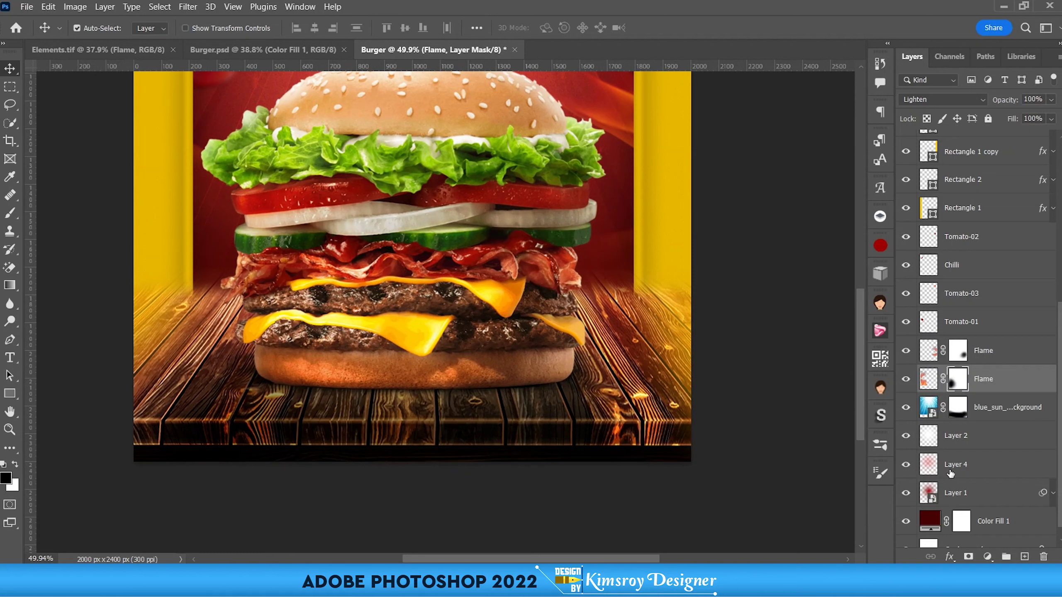
scroll(946, 361, "up", 2)
scroll(947, 360, "up", 2)
scroll(946, 361, "up", 2)
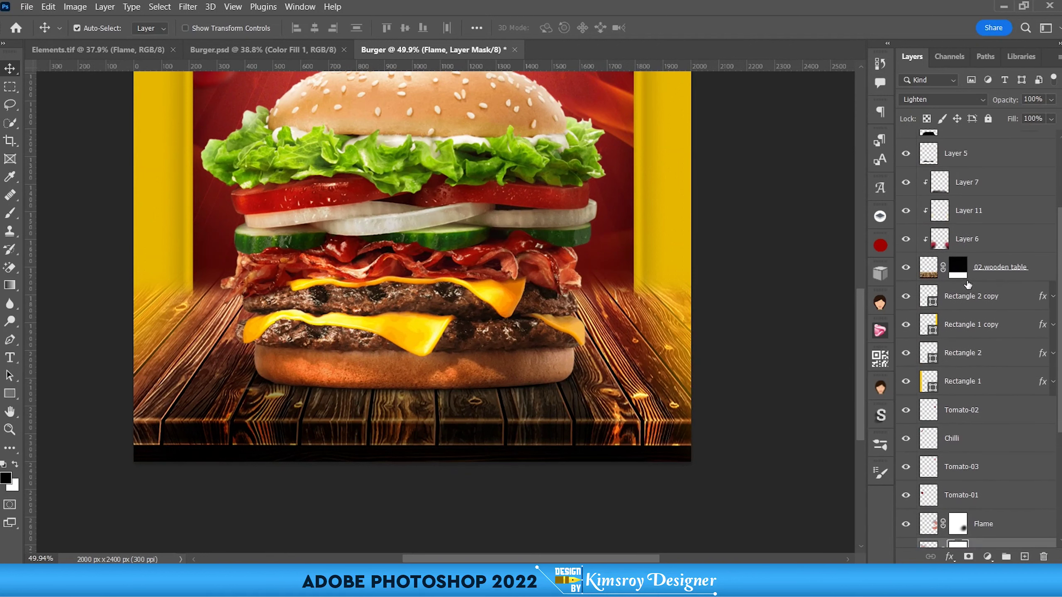
Step: Add Layer 12 clipped to 02 wooden table, blended Soft Light, with an 11% opacity brush
left_click(979, 269)
left_click(1024, 559)
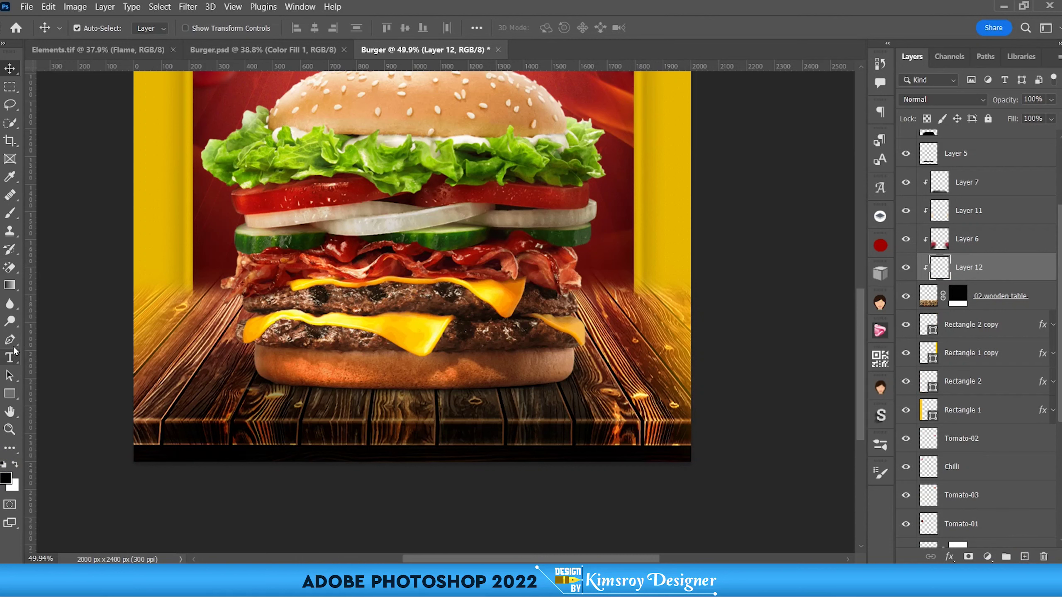
left_click(10, 213)
right_click(9, 213)
left_click(48, 209)
left_click_drag(589, 278, 541, 243)
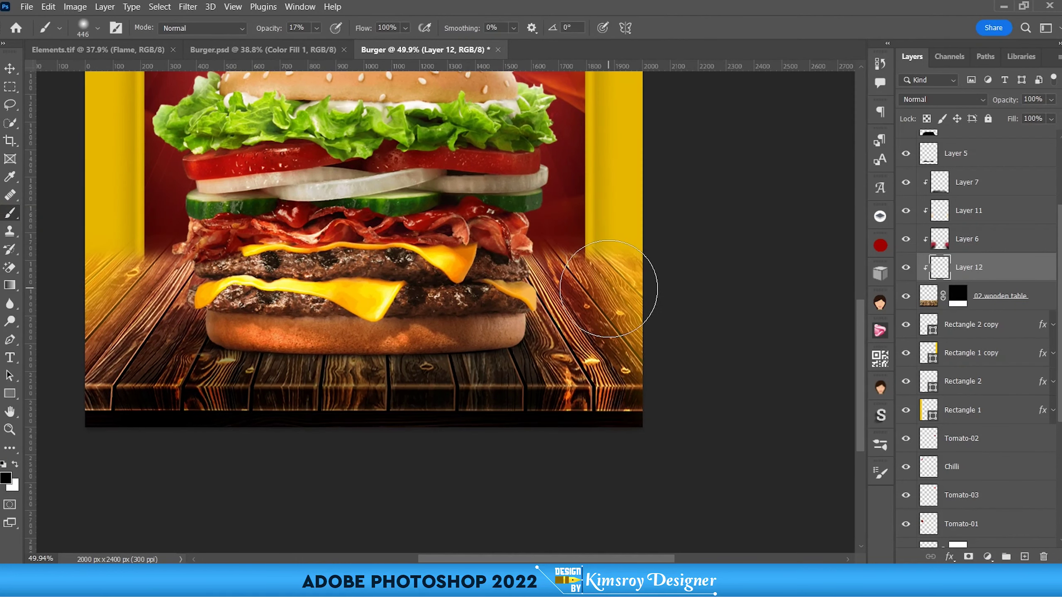
left_click(317, 28)
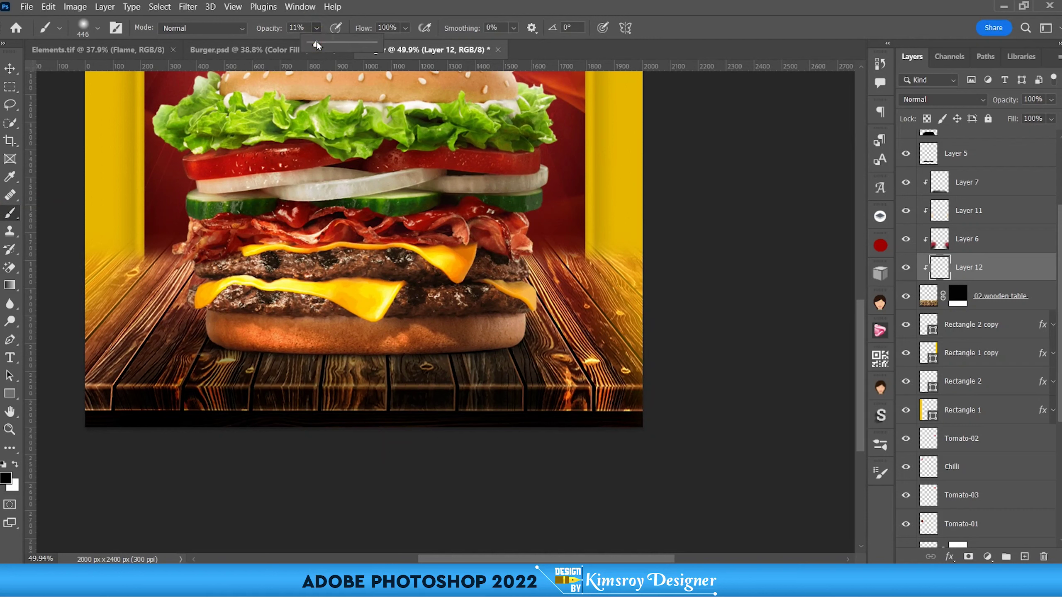
left_click(943, 99)
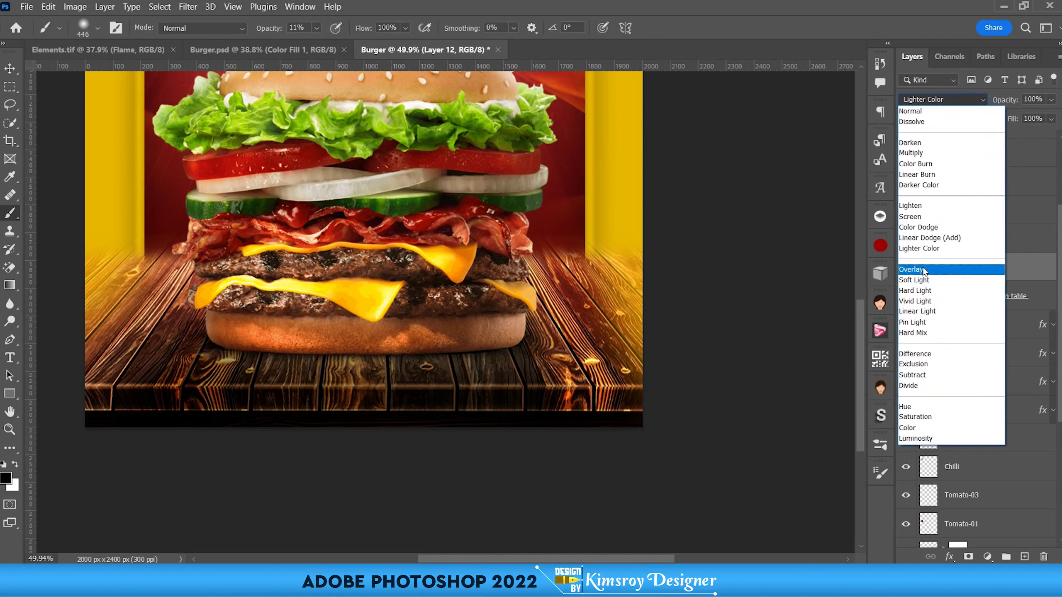
left_click(922, 282)
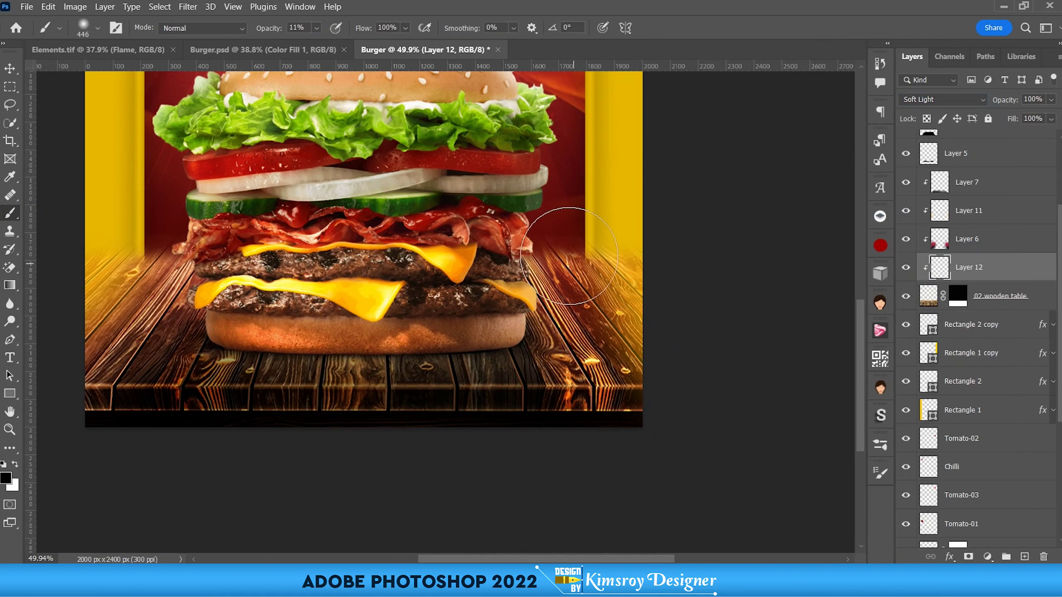
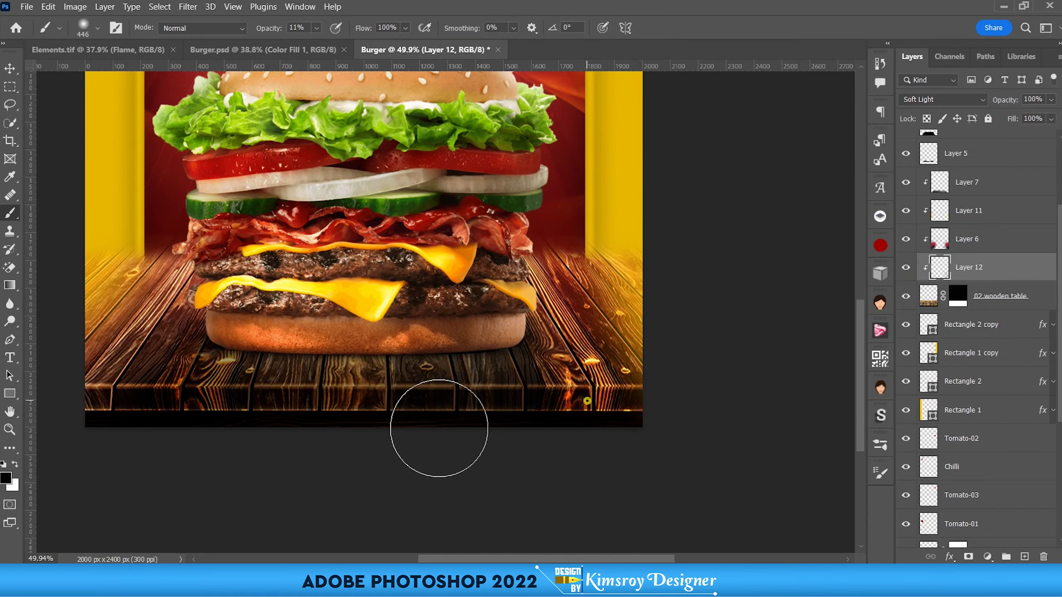
Step: Set the soft painting brush to 41% opacity and shrink it from 446 to 319 px
left_click(317, 28)
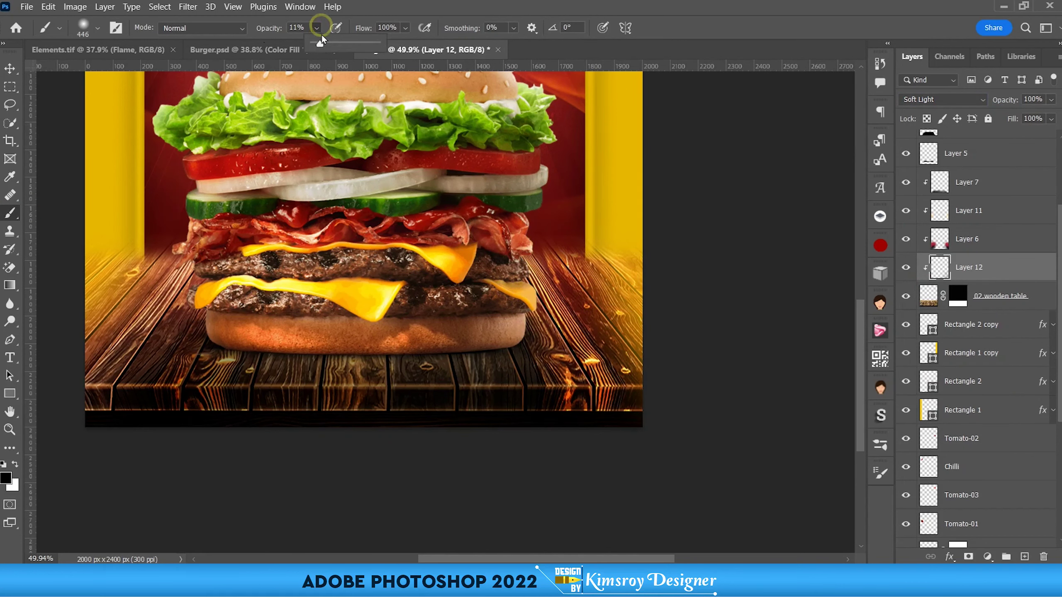
double_click(391, 9)
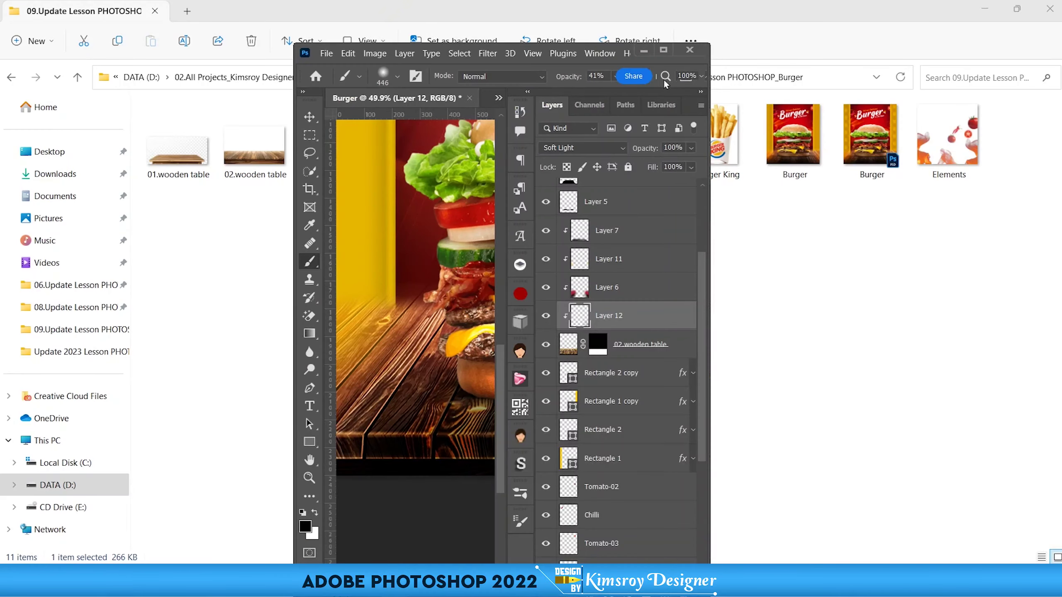
left_click(668, 53)
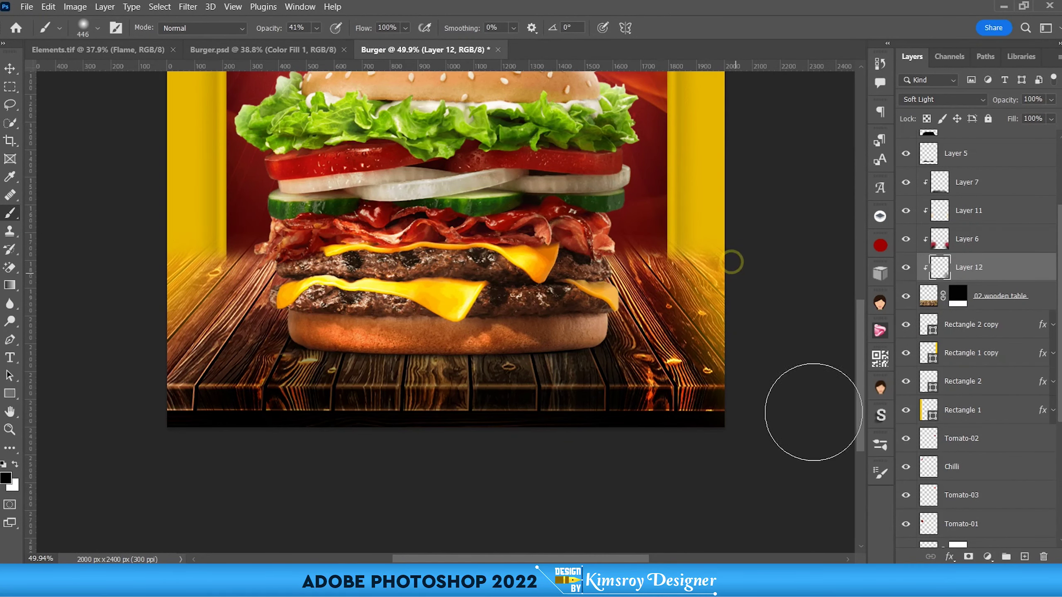
left_click_drag(426, 427, 435, 359)
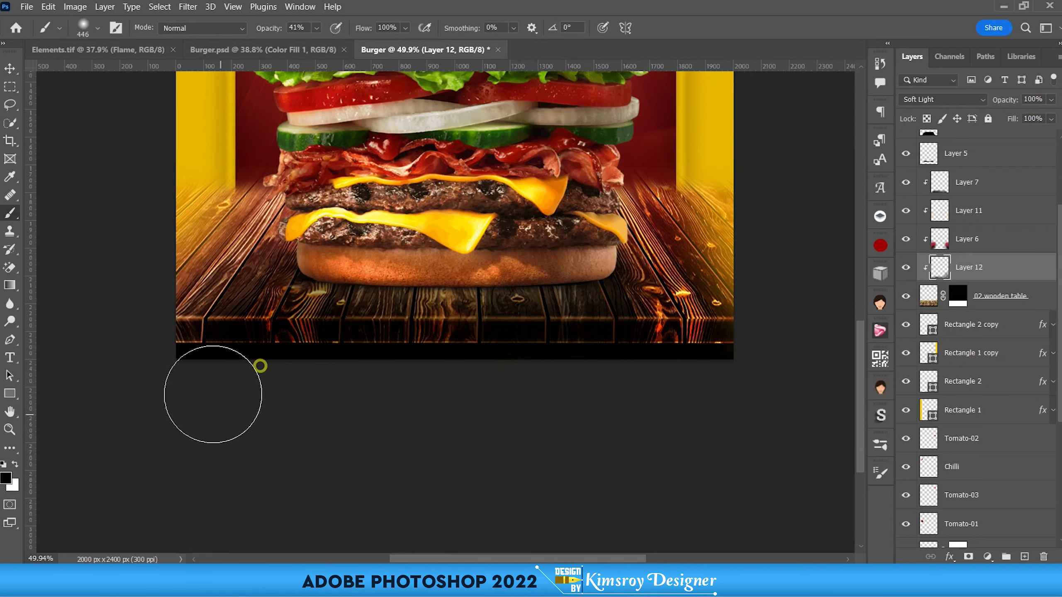
left_click_drag(184, 372, 272, 406)
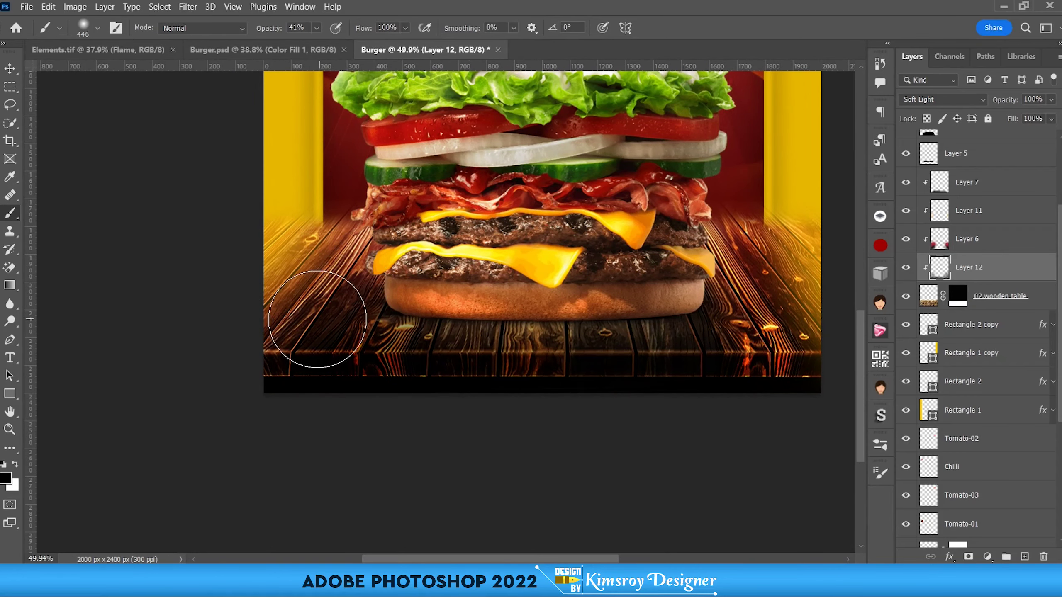
scroll(555, 376, "up", 2)
scroll(555, 377, "down", 2)
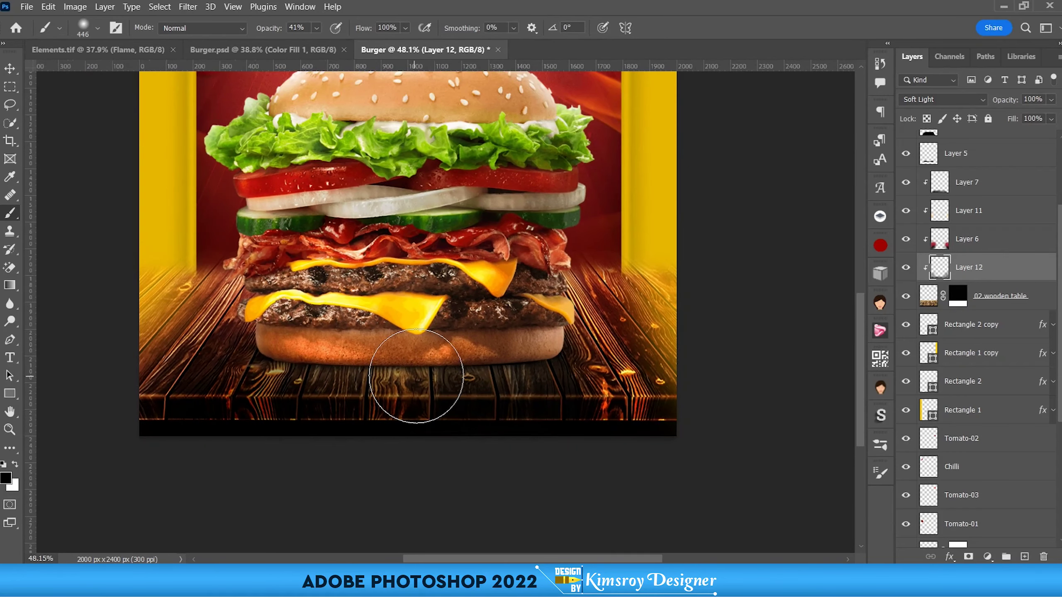
left_click_drag(326, 302, 377, 329)
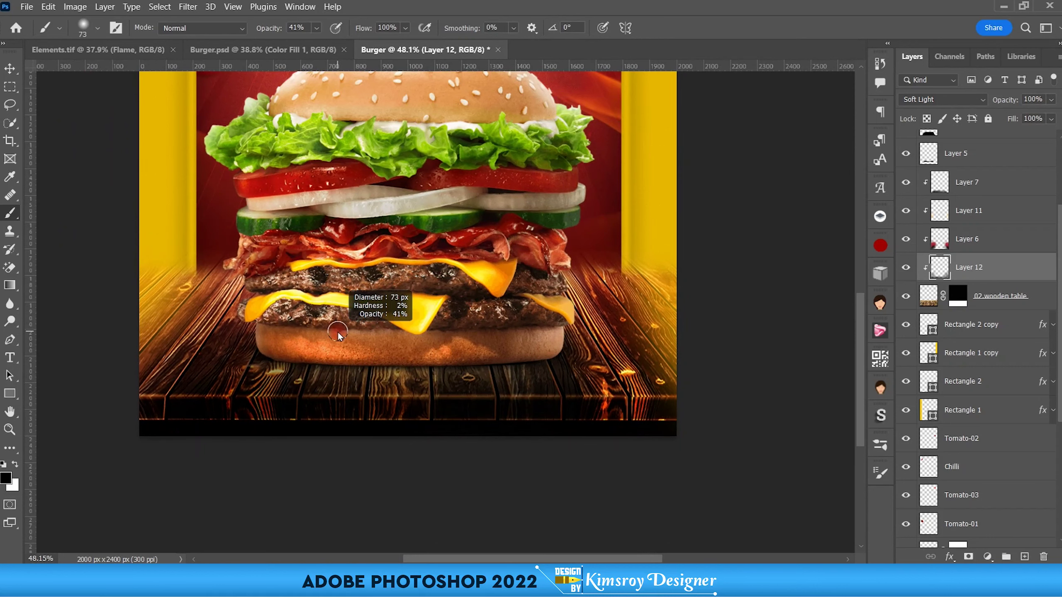
scroll(377, 328, "up", 2)
scroll(444, 281, "down", 1)
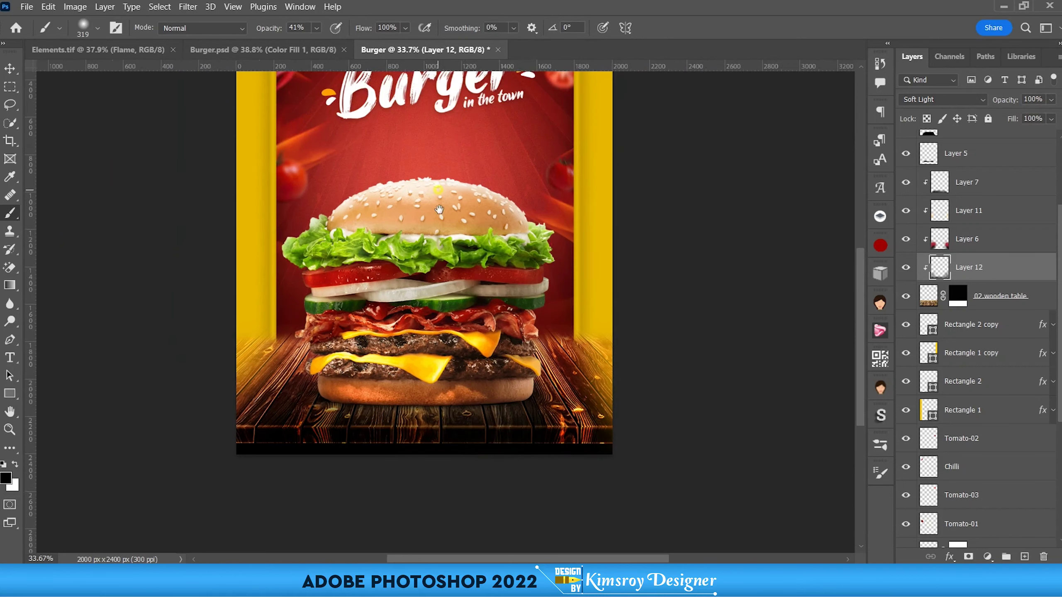
Step: With the Move tool, transform the Chilli layer up and left into the top-left corner
scroll(444, 281, "down", 1)
scroll(300, 164, "up", 2)
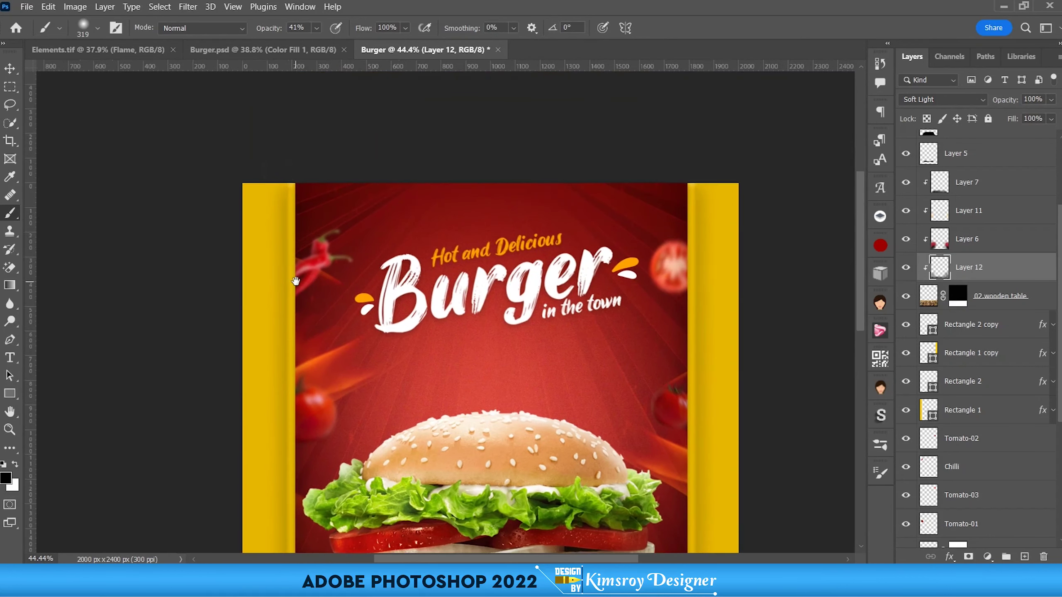
scroll(296, 192, "down", 2)
scroll(59, 150, "down", 1)
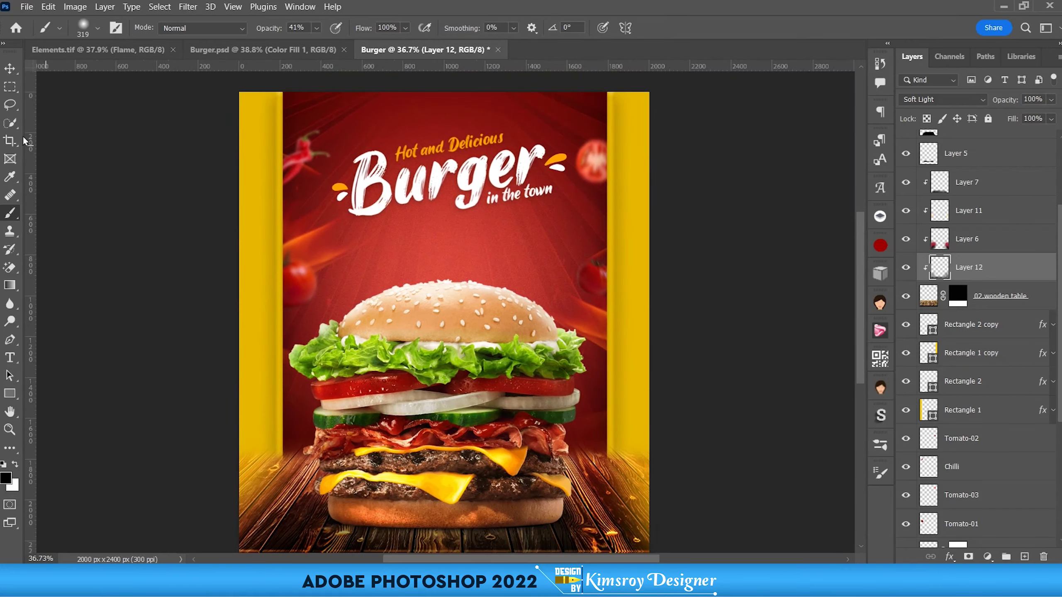
left_click(9, 68)
scroll(985, 414, "down", 2)
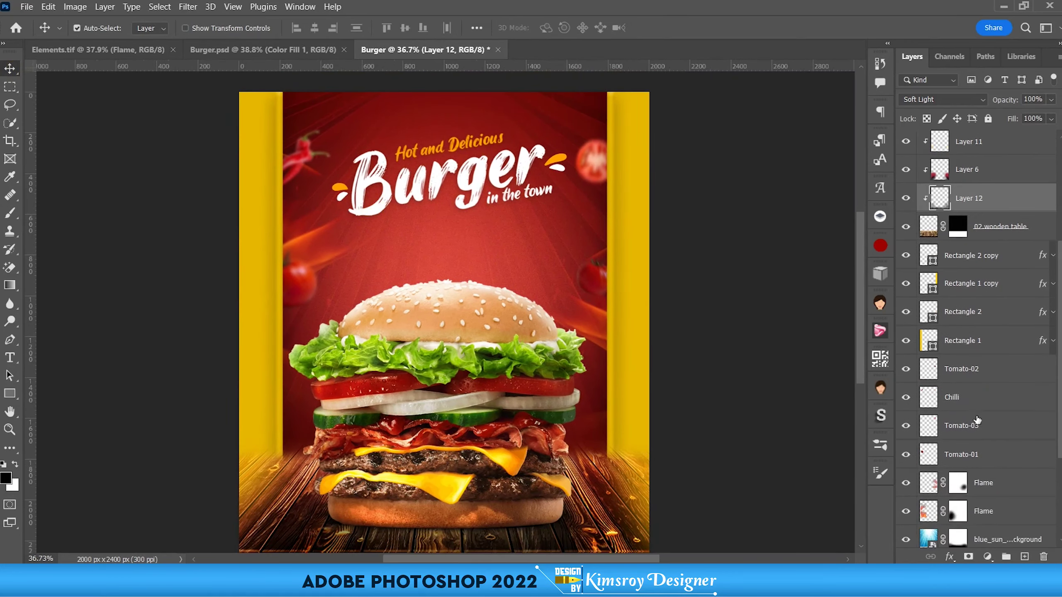
left_click(958, 398)
key("ctrl+t")
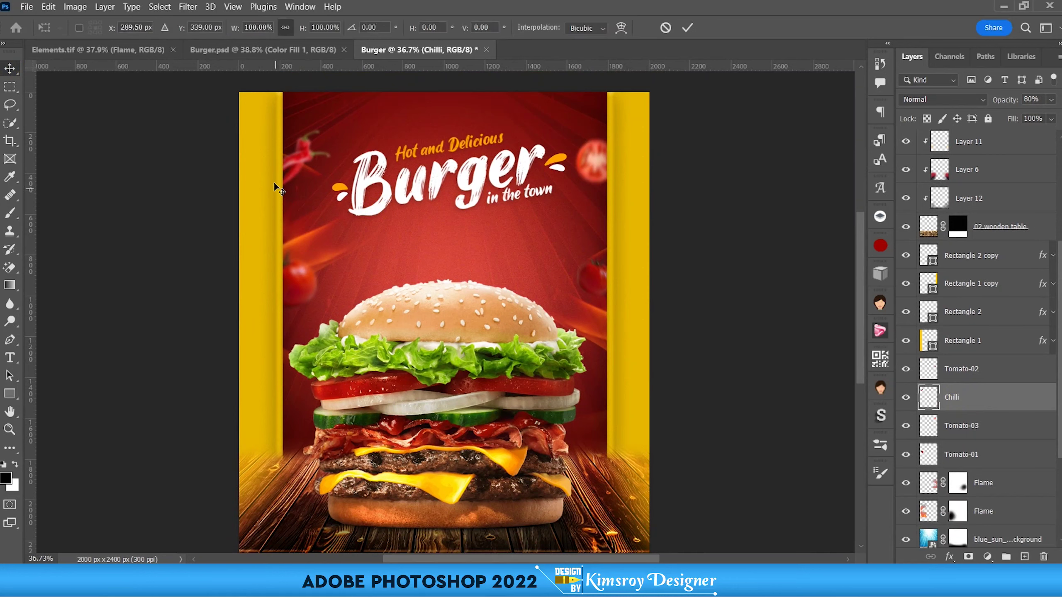
scroll(273, 181, "up", 1)
left_click_drag(296, 190, 287, 165)
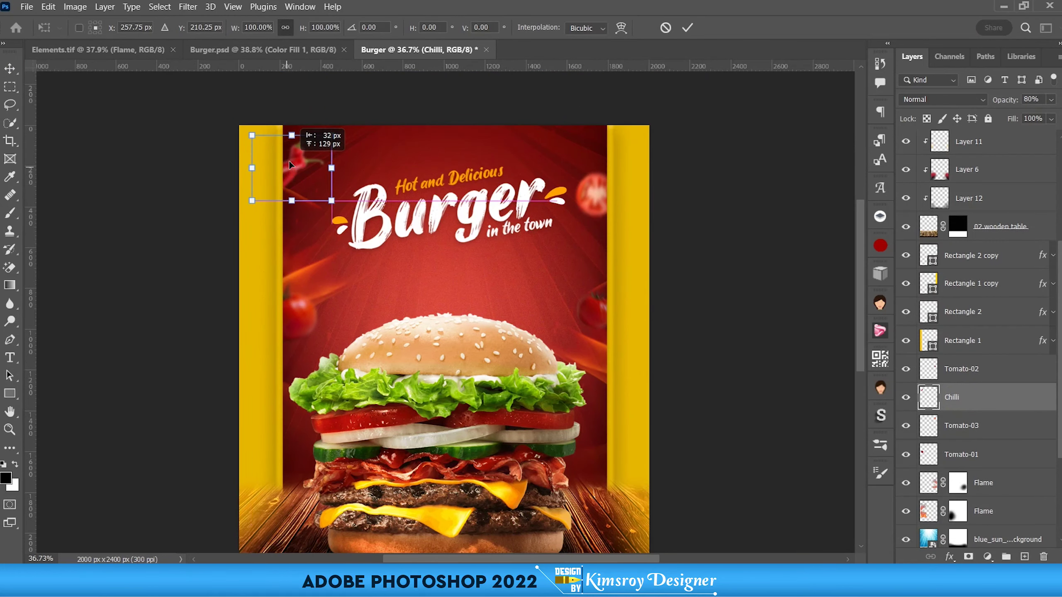
left_click(684, 27)
Step: Move the Tomato-03 layer up beside the Burger title at the top right
scroll(614, 180, "up", 1)
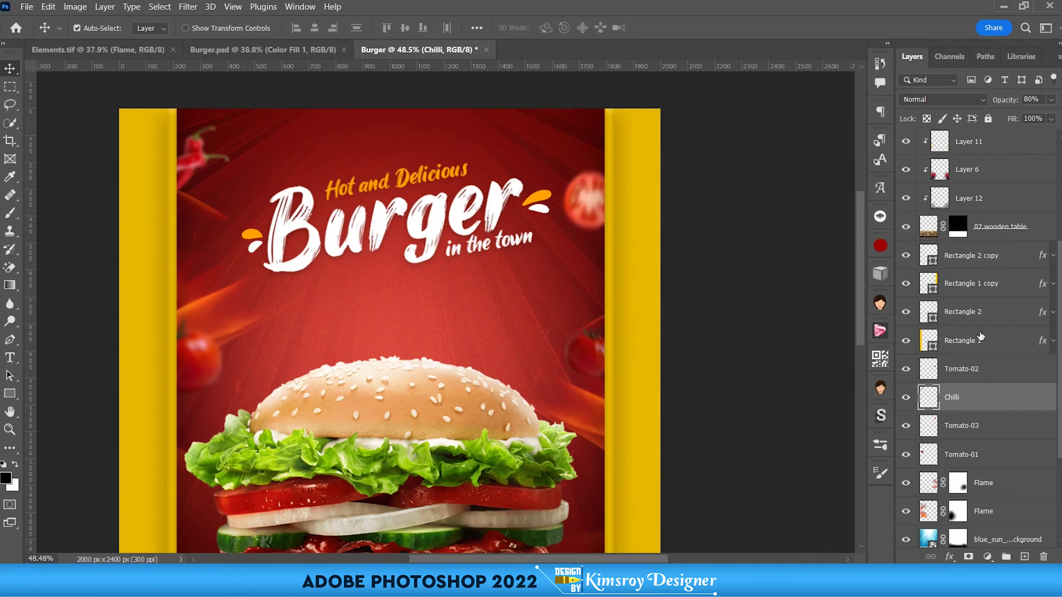
left_click(960, 430)
key("ctrl+t")
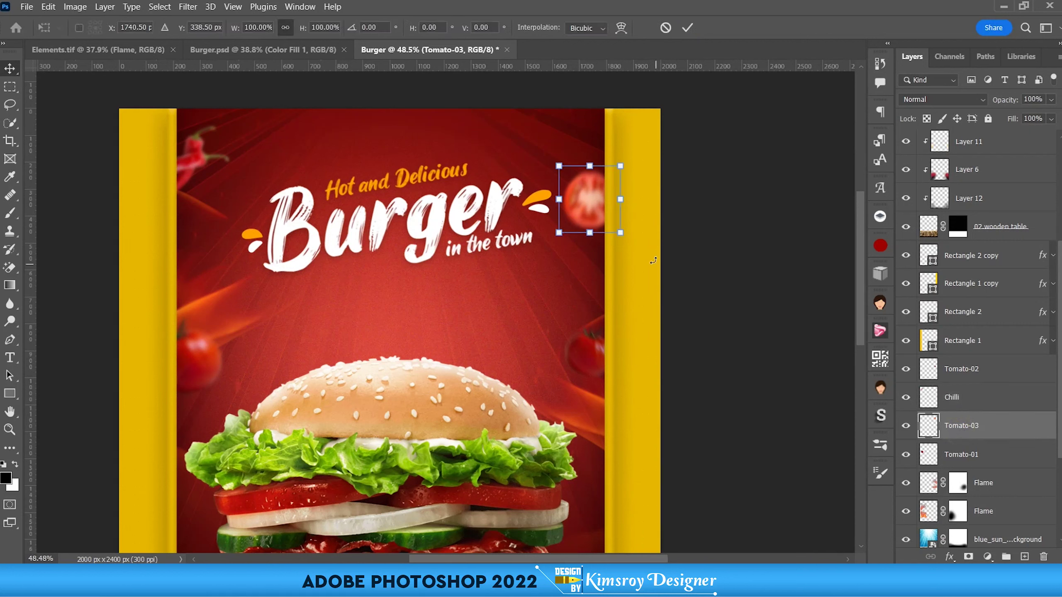
left_click_drag(578, 186, 583, 157)
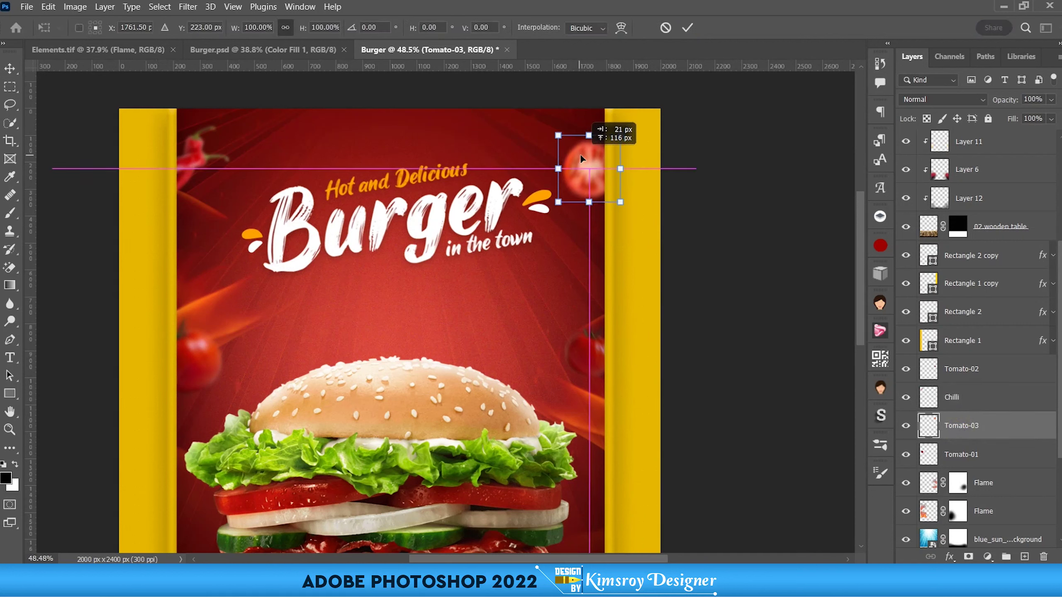
left_click(684, 28)
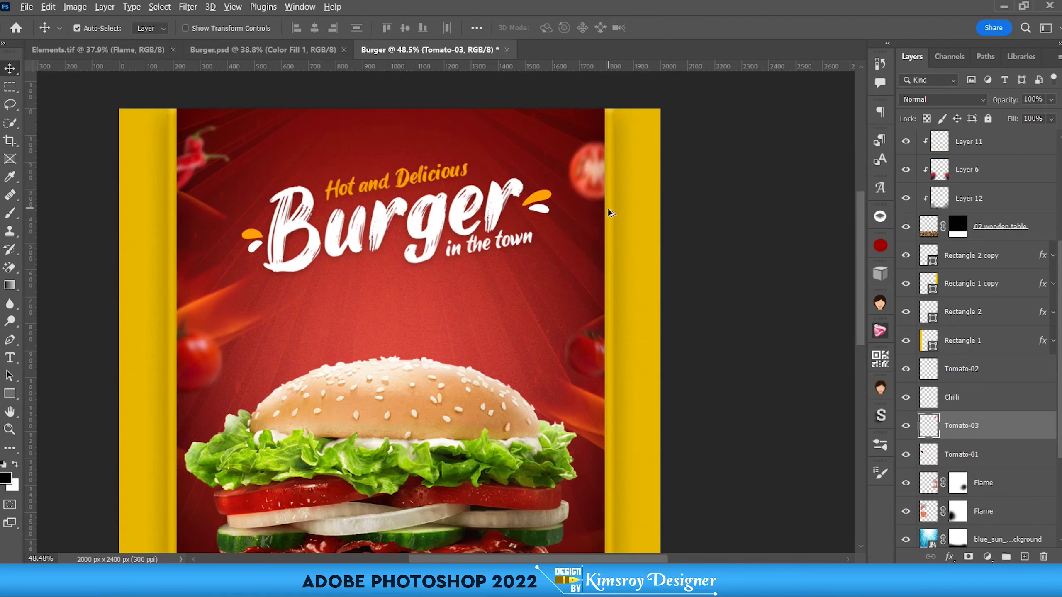
scroll(469, 286, "down", 3)
scroll(465, 284, "up", 1)
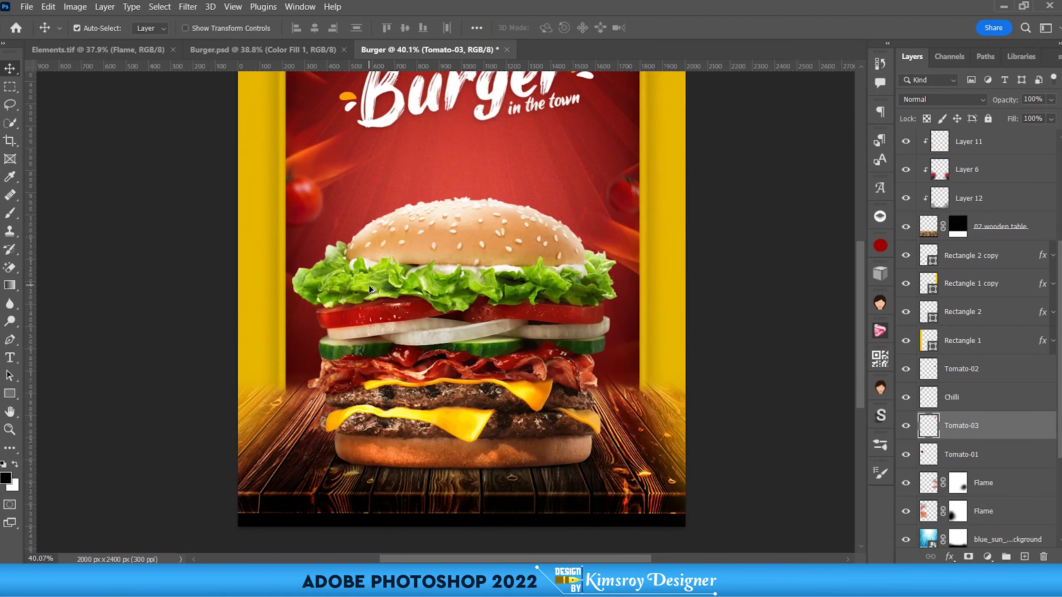
scroll(460, 276, "up", 1)
scroll(439, 246, "up", 1)
scroll(448, 248, "up", 1)
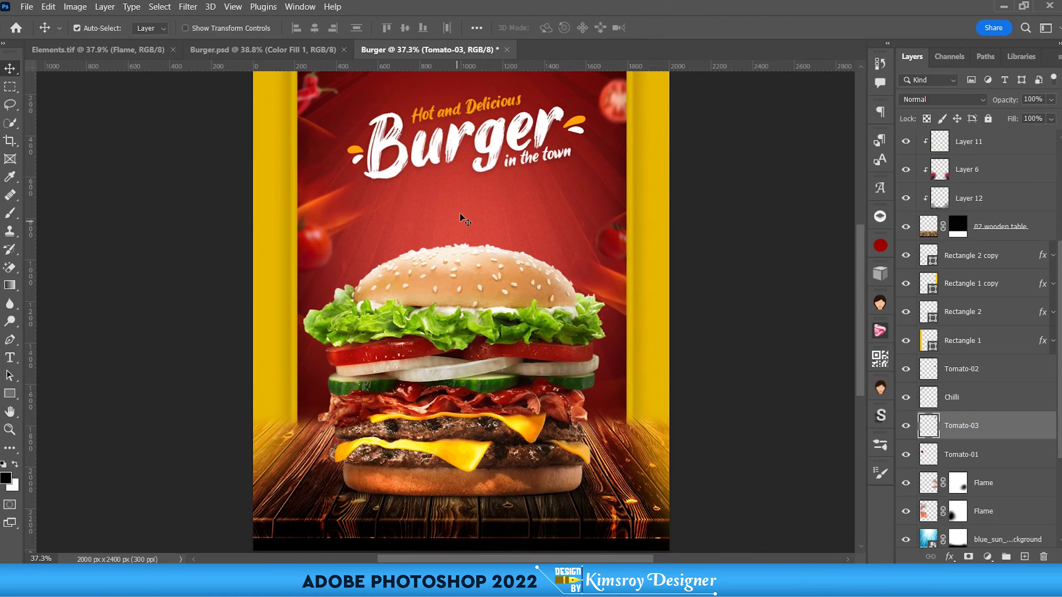
scroll(460, 212, "down", 2)
Step: Compare the layout against the reference Burger.psd poster, then return to the working poster
left_click(251, 49)
scroll(417, 226, "down", 1)
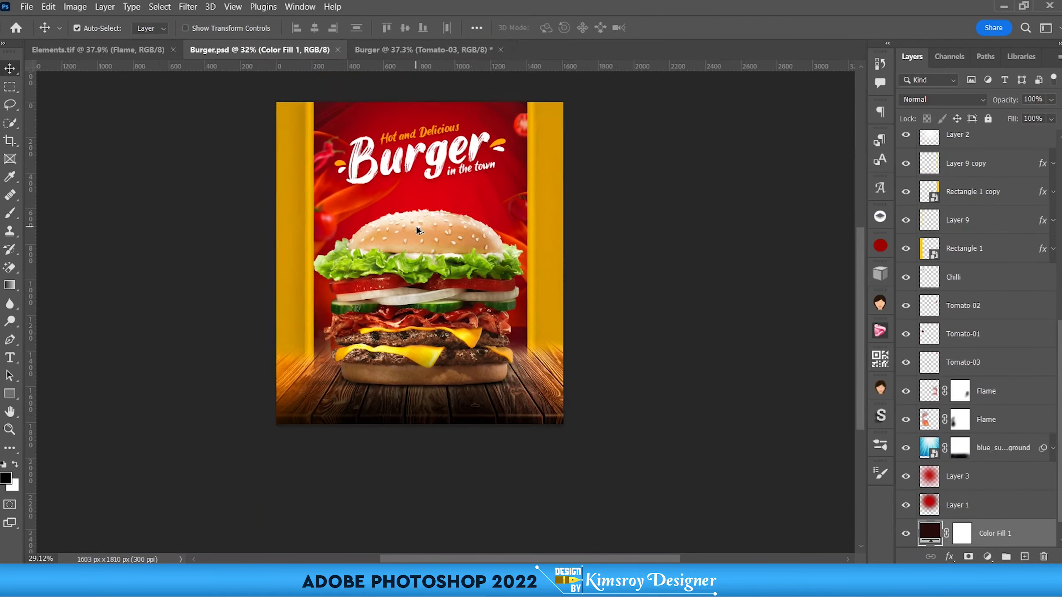
scroll(416, 226, "up", 2)
left_click_drag(410, 181, 408, 221)
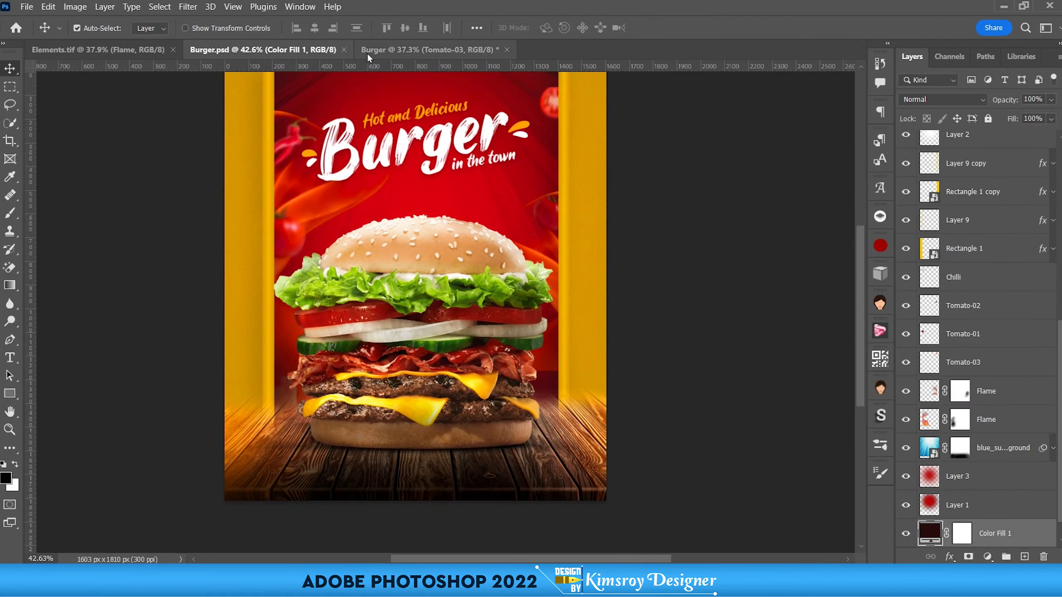
left_click(367, 51)
scroll(422, 217, "up", 2)
scroll(427, 202, "up", 6)
scroll(427, 202, "down", 2)
scroll(428, 202, "down", 4)
scroll(427, 203, "down", 1)
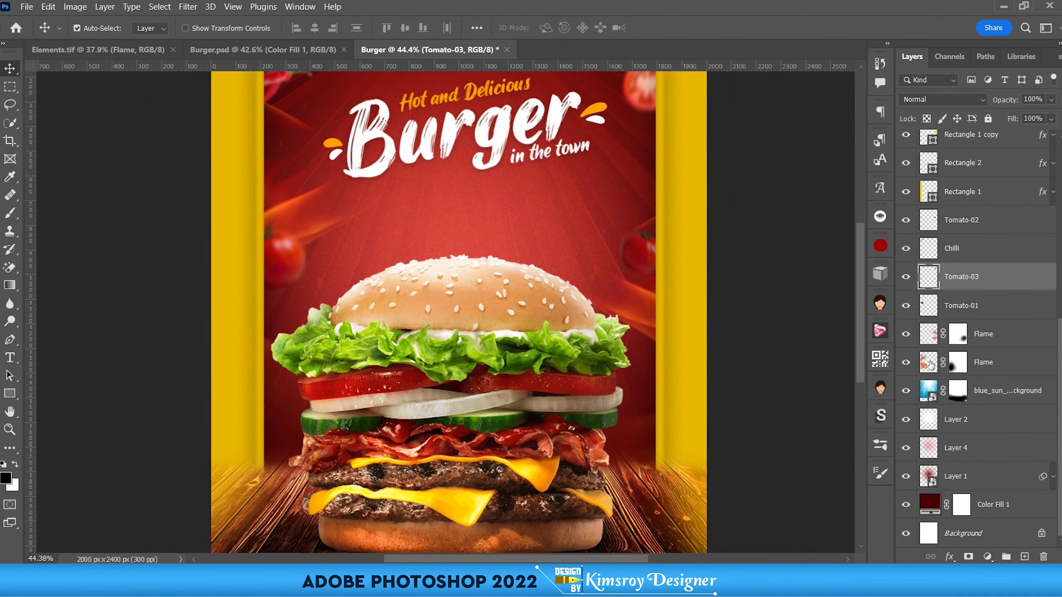
Step: Select Layer 4, the red background texture, toggling its visibility to check its contribution
left_click(950, 452)
left_click(906, 447)
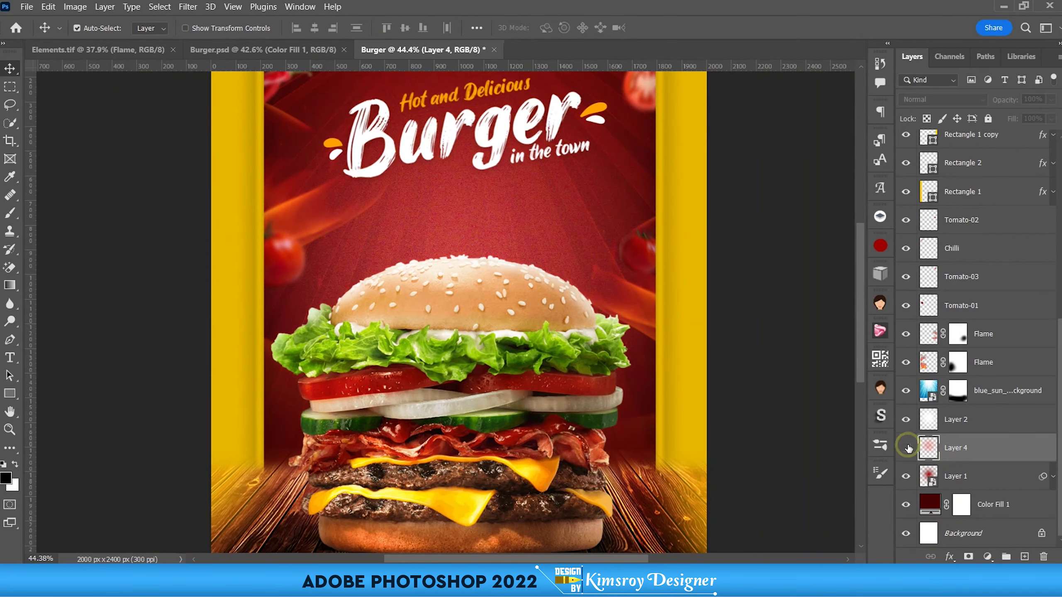
left_click(906, 447)
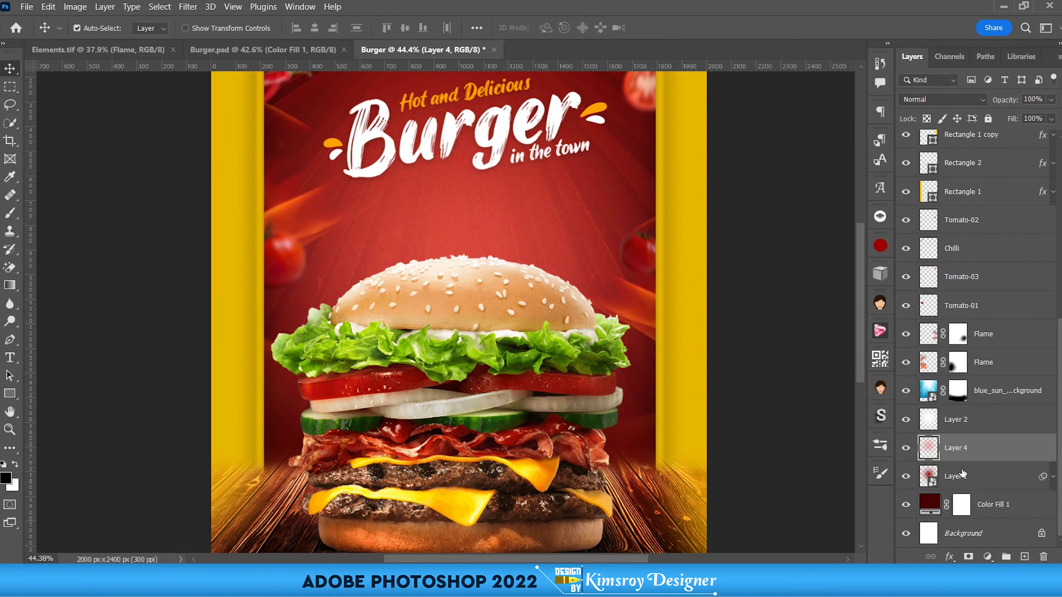
left_click(958, 481)
left_click(968, 454)
left_click(906, 448)
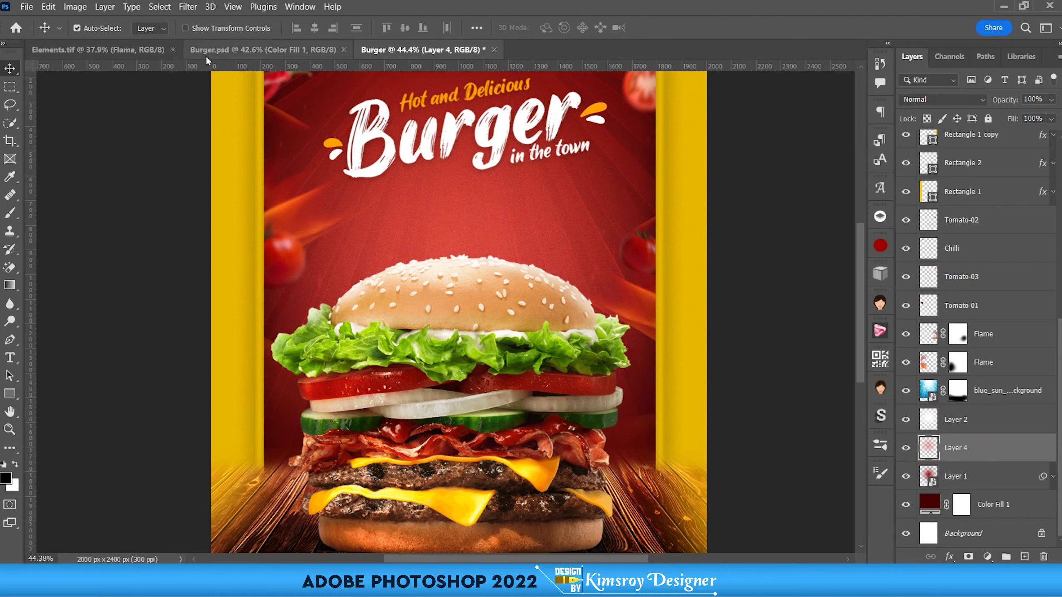
Step: Apply Filter > Noise > Add Noise at about 35% to the background texture
left_click(187, 7)
mouse_move(254, 211)
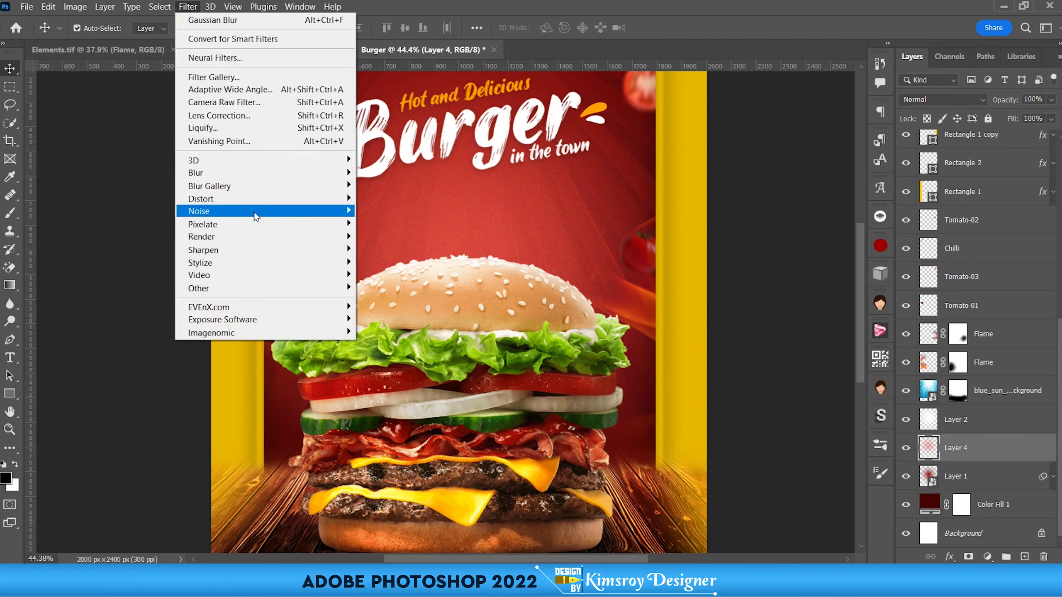
left_click(376, 210)
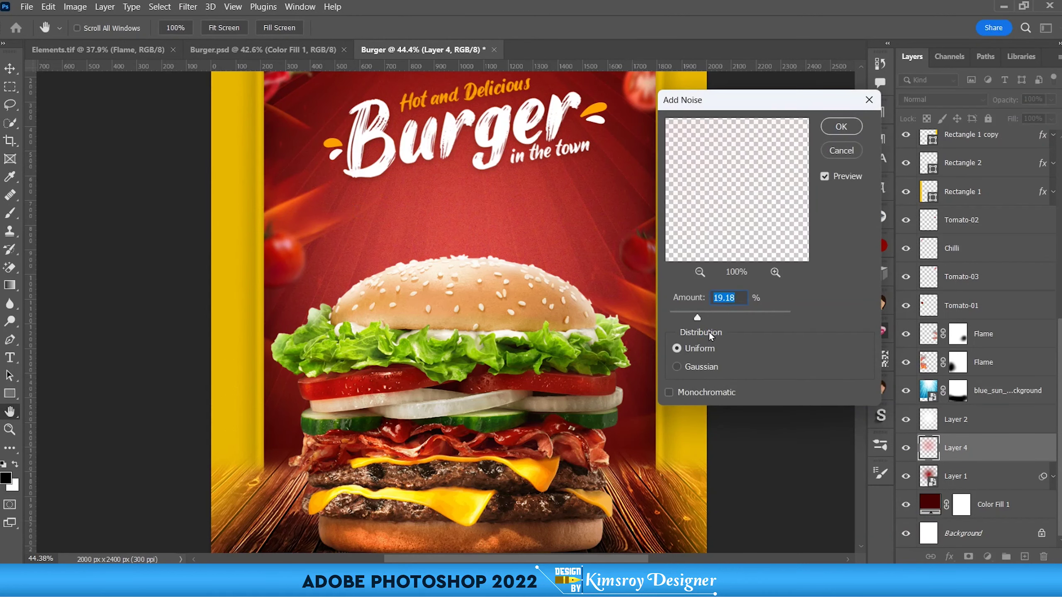
left_click(716, 317)
left_click_drag(714, 317, 711, 315)
left_click(834, 137)
Step: Zoom and pan to inspect the grain, bringing the burger and wooden table into view
key("v")
scroll(410, 215, "down", 2)
scroll(410, 215, "up", 5)
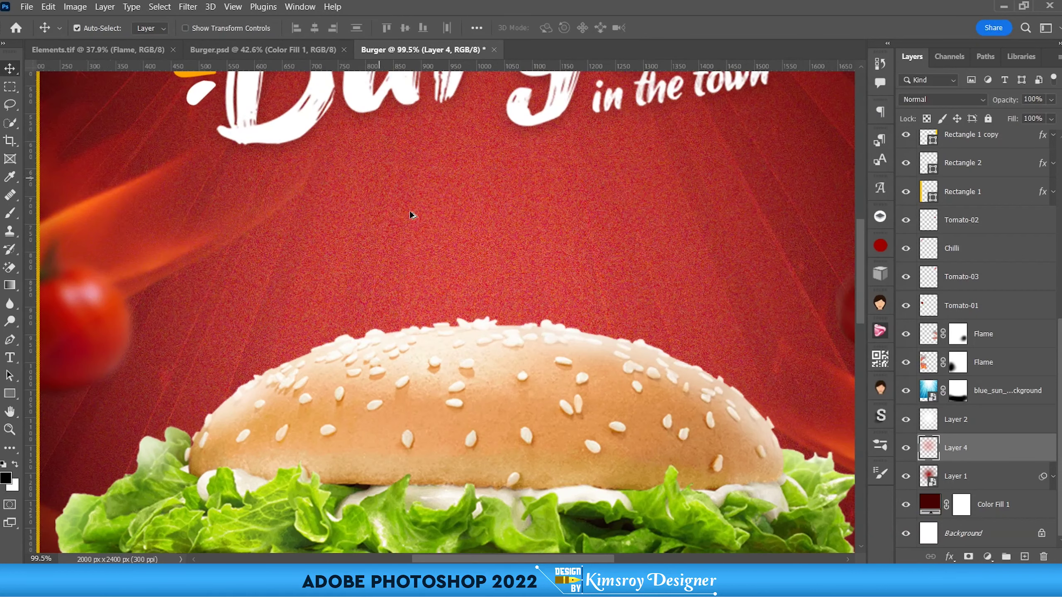
scroll(121, 229, "down", 3)
scroll(173, 234, "down", 2)
scroll(213, 243, "down", 2)
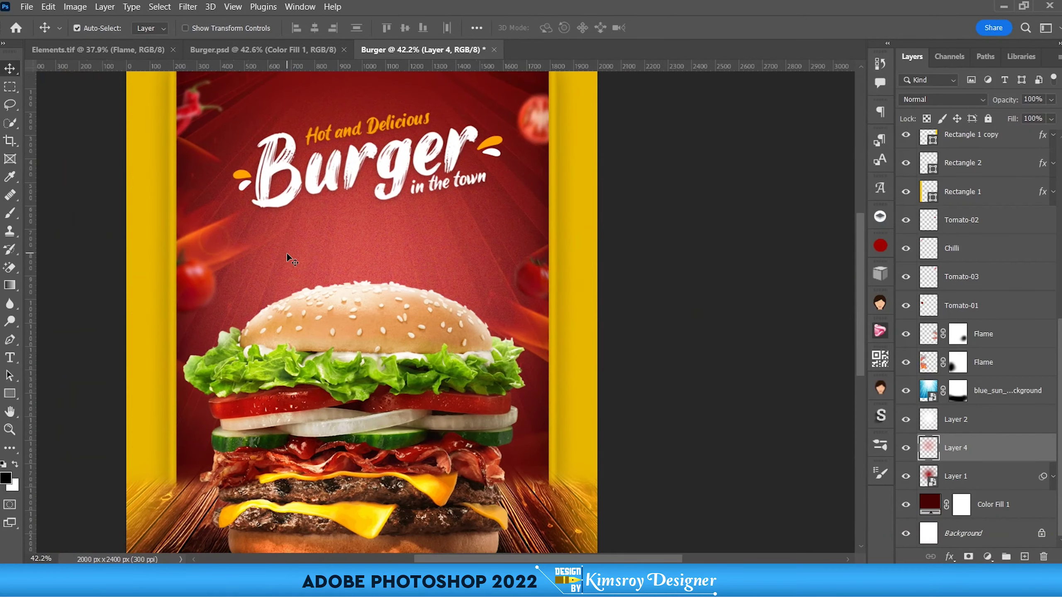
scroll(280, 249, "left", 3)
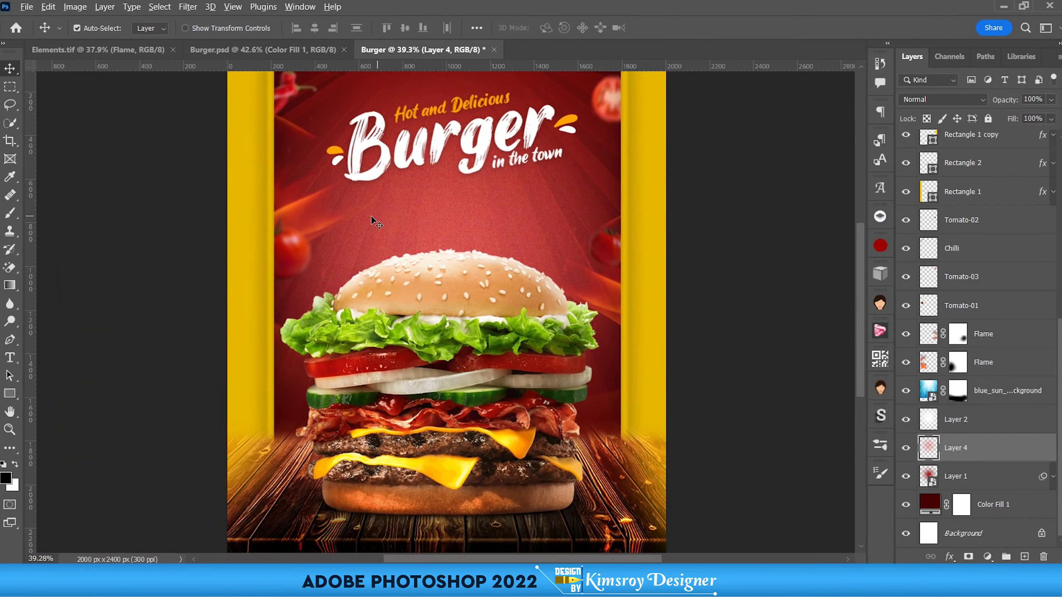
scroll(392, 308, "up", 1)
left_click_drag(417, 470, 420, 438)
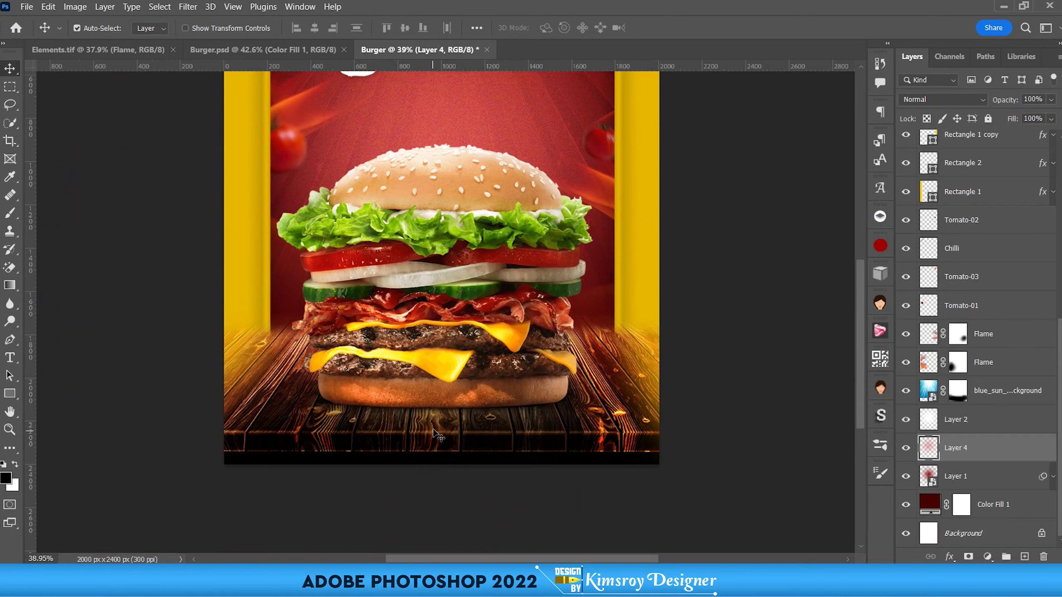
scroll(936, 334, "up", 2)
scroll(926, 272, "up", 2)
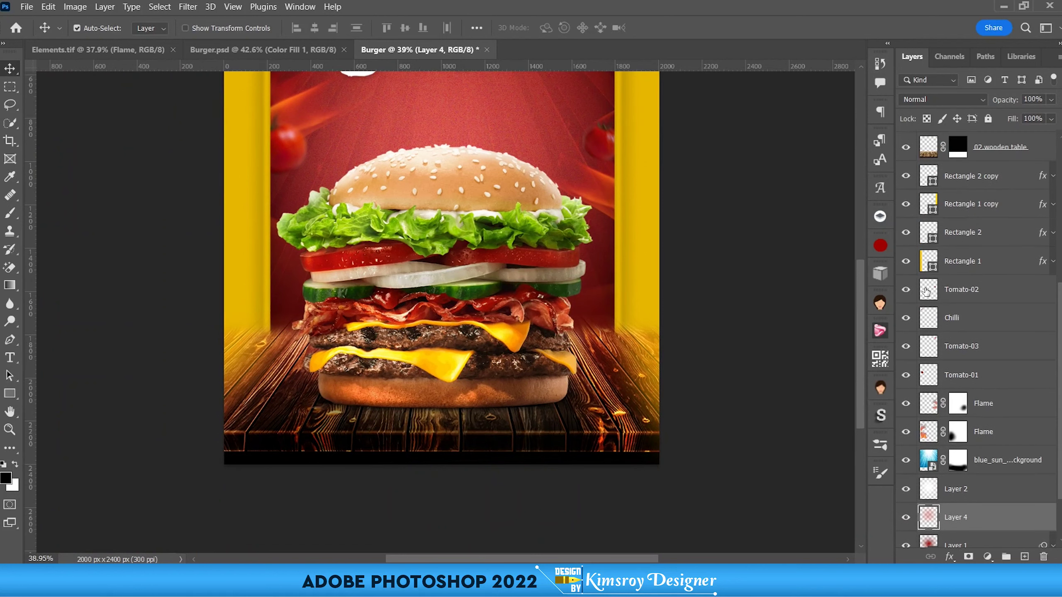
Step: Toggle Layer 12 and the burger shadow Layer 8 off and on to compare
scroll(915, 211, "up", 2)
left_click(906, 170)
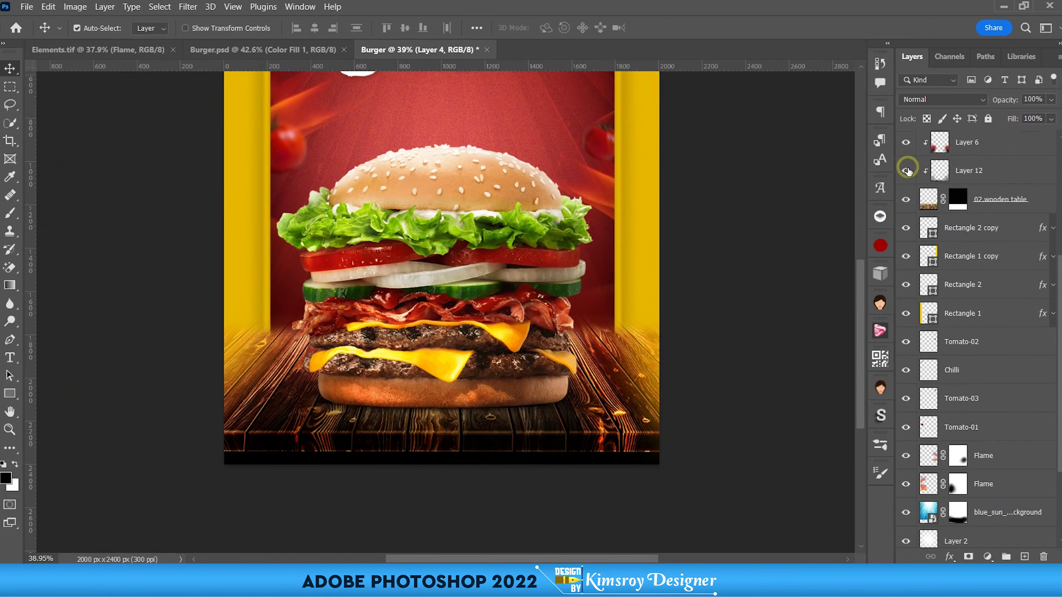
scroll(909, 176, "up", 3)
scroll(913, 192, "up", 3)
scroll(909, 217, "up", 1)
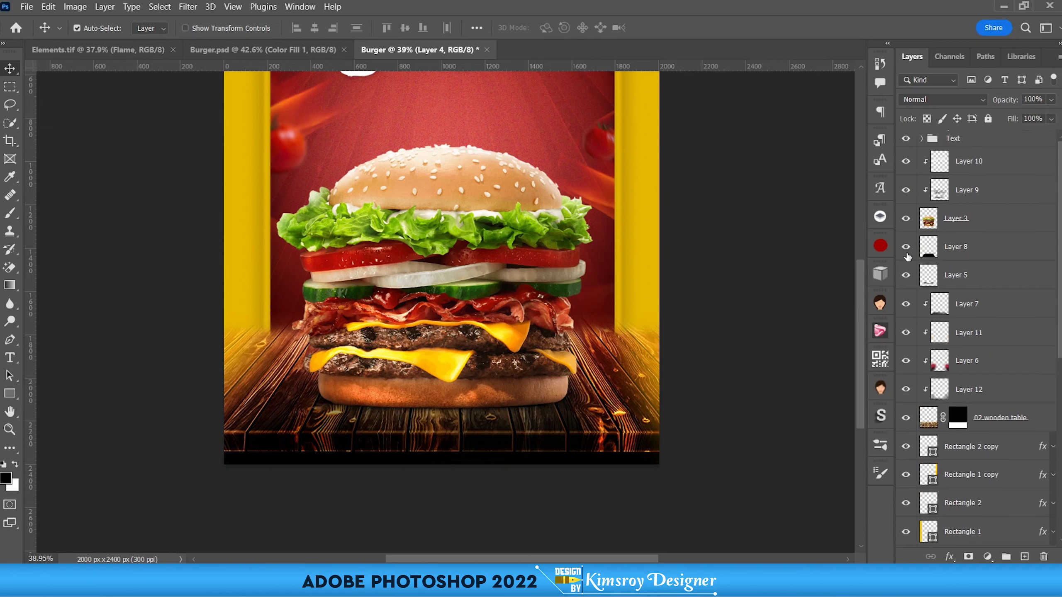
left_click(906, 247)
left_click(906, 247)
Step: Lower the shadow Layer 8 opacity to 24%, then select the 02.wooden table layer
left_click(947, 247)
left_click(1051, 99)
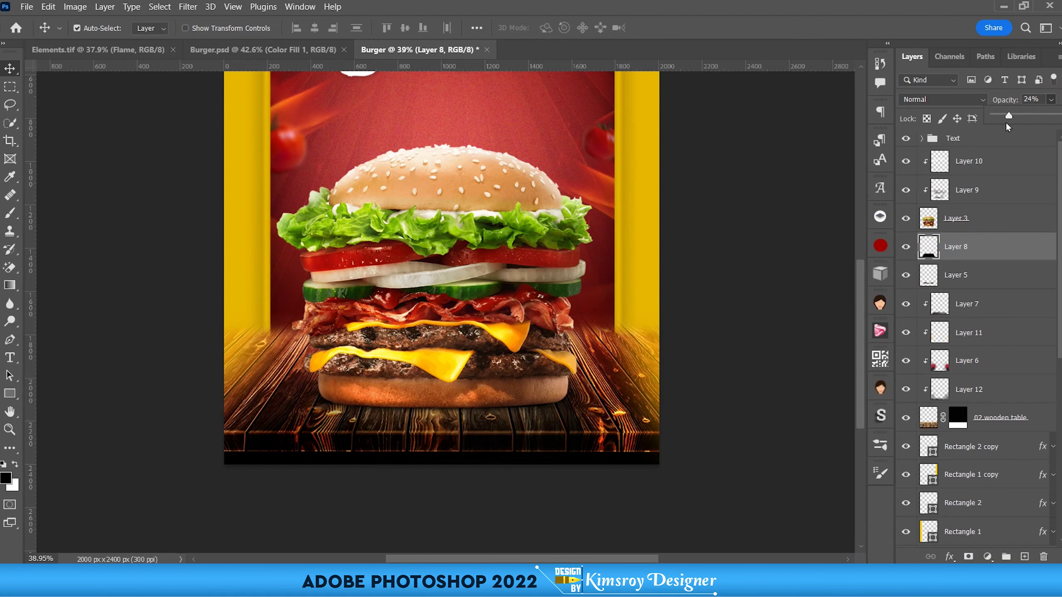
scroll(756, 422, "down", 2)
scroll(859, 400, "down", 2)
left_click(1009, 424)
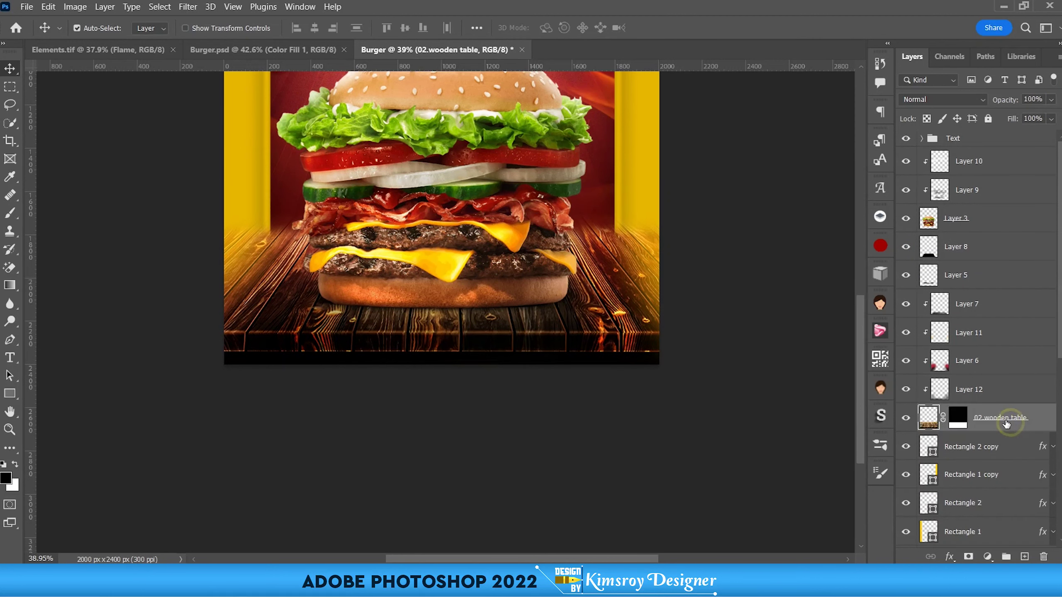
Step: Add a clipped Hue/Saturation layer to the wooden table with Hue -12 and Saturation -47
left_click(987, 557)
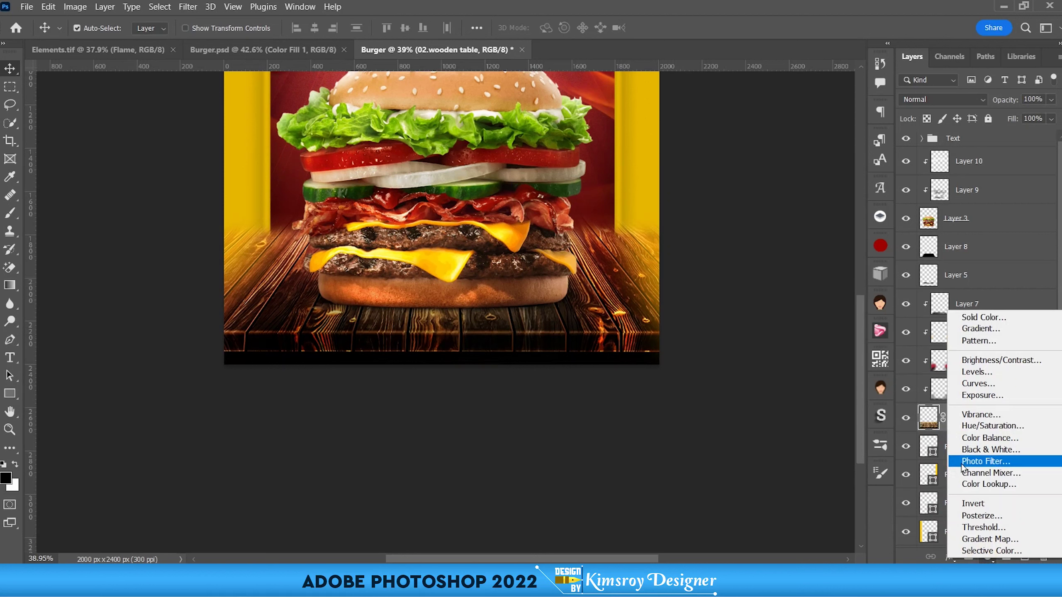
left_click(980, 431)
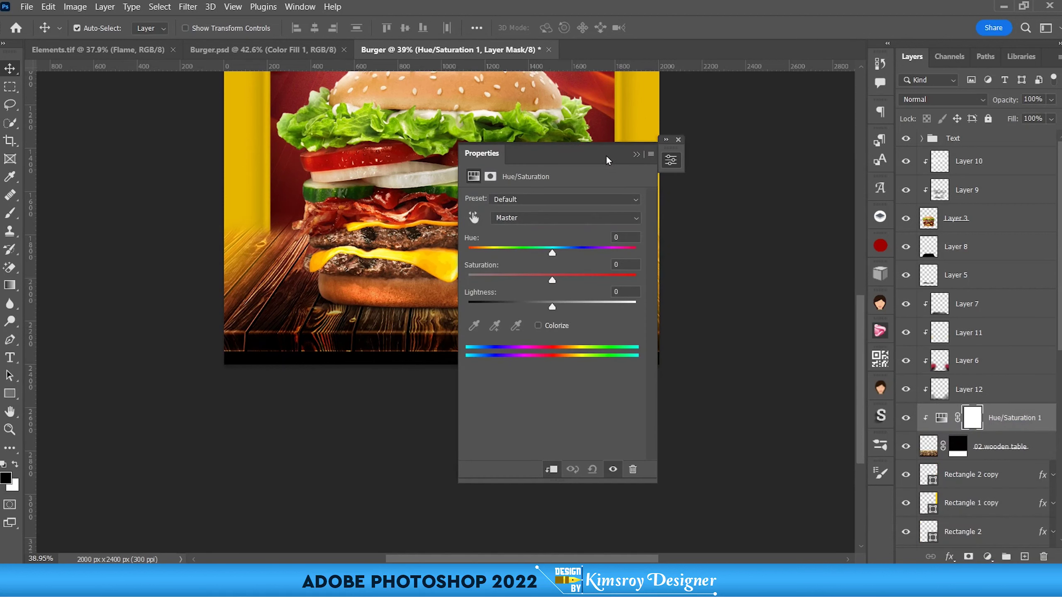
left_click_drag(601, 155, 784, 130)
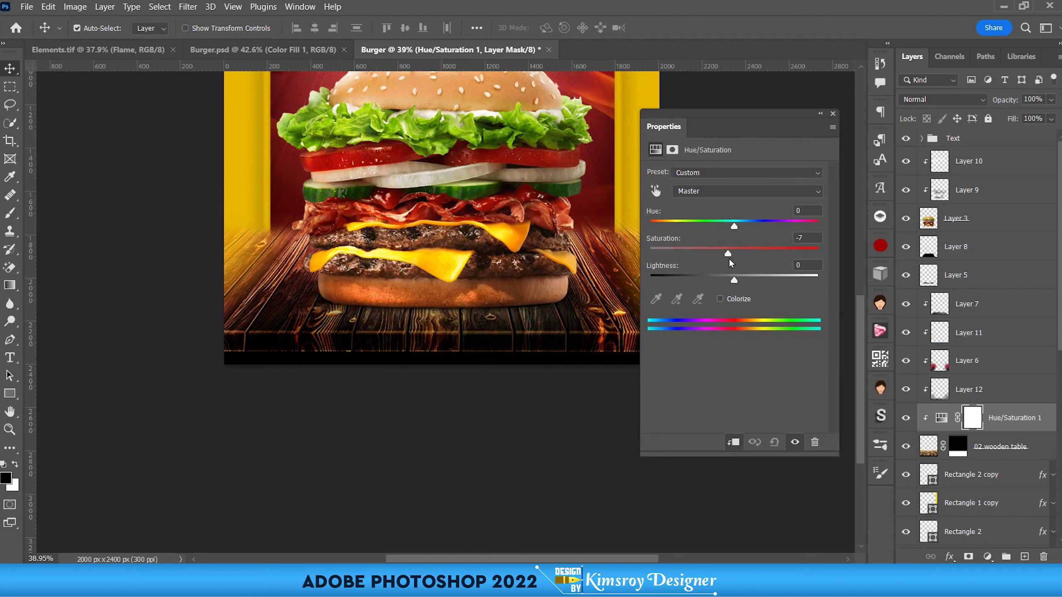
left_click_drag(725, 258, 698, 264)
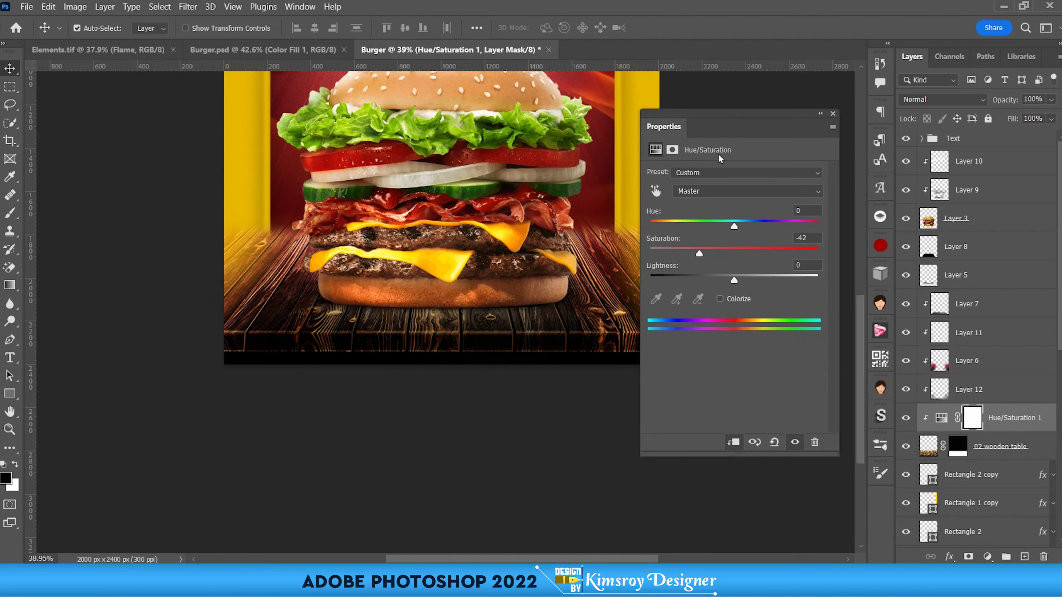
left_click_drag(735, 115, 770, 119)
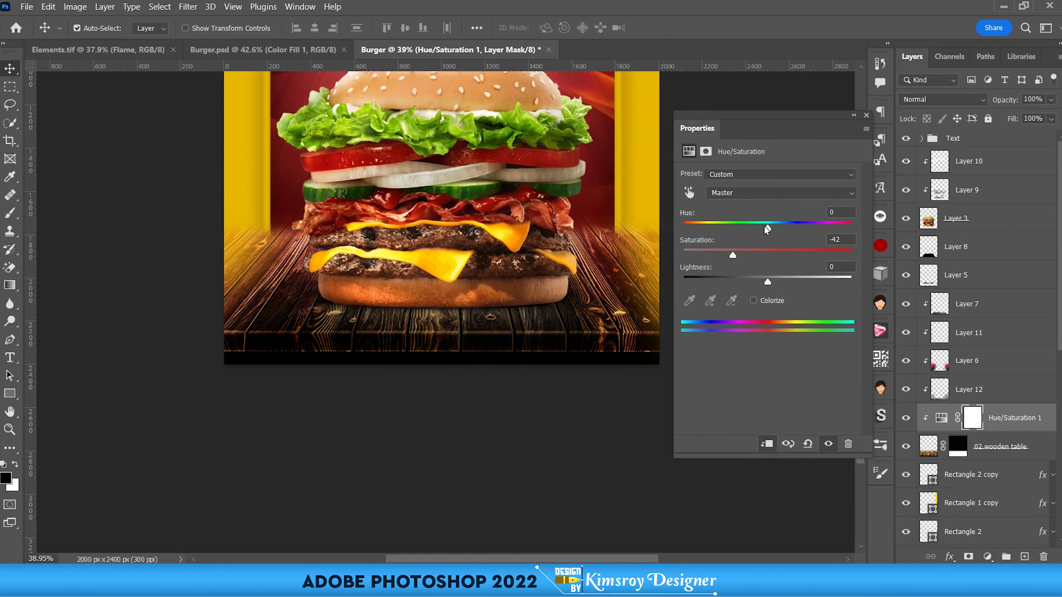
left_click_drag(774, 232, 759, 230)
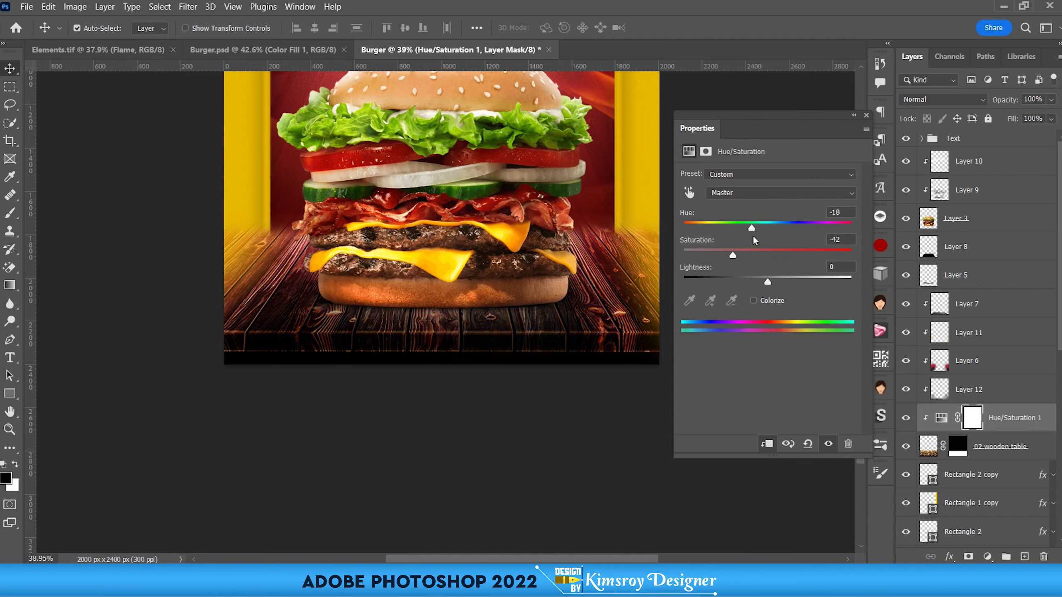
left_click_drag(731, 255, 729, 255)
left_click(865, 115)
left_click(987, 557)
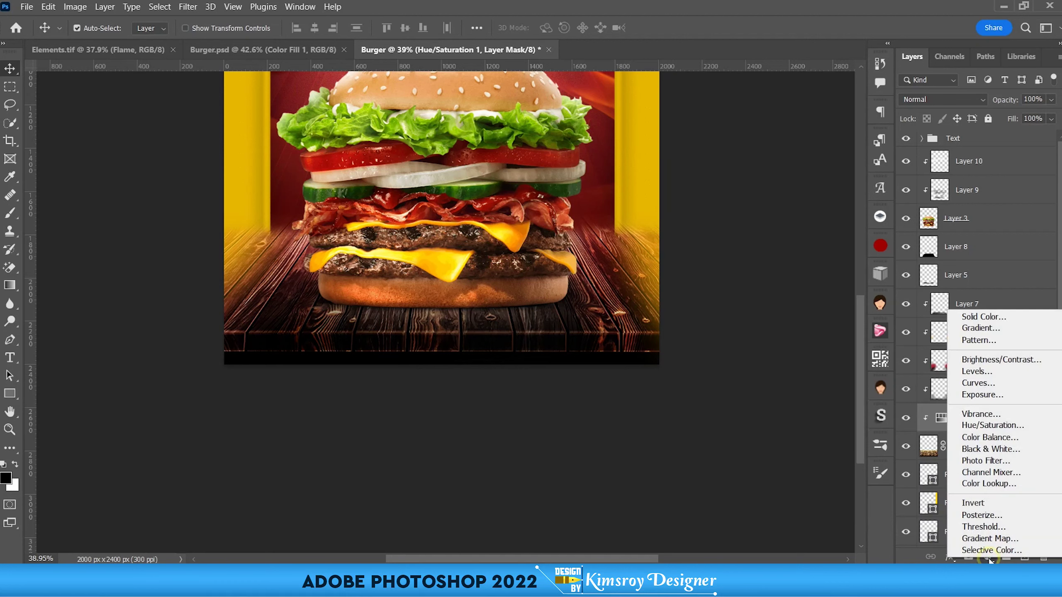
Step: Add a clipped Levels layer to the table: darker blacks, midtones 1.19, white point near 229
left_click(991, 372)
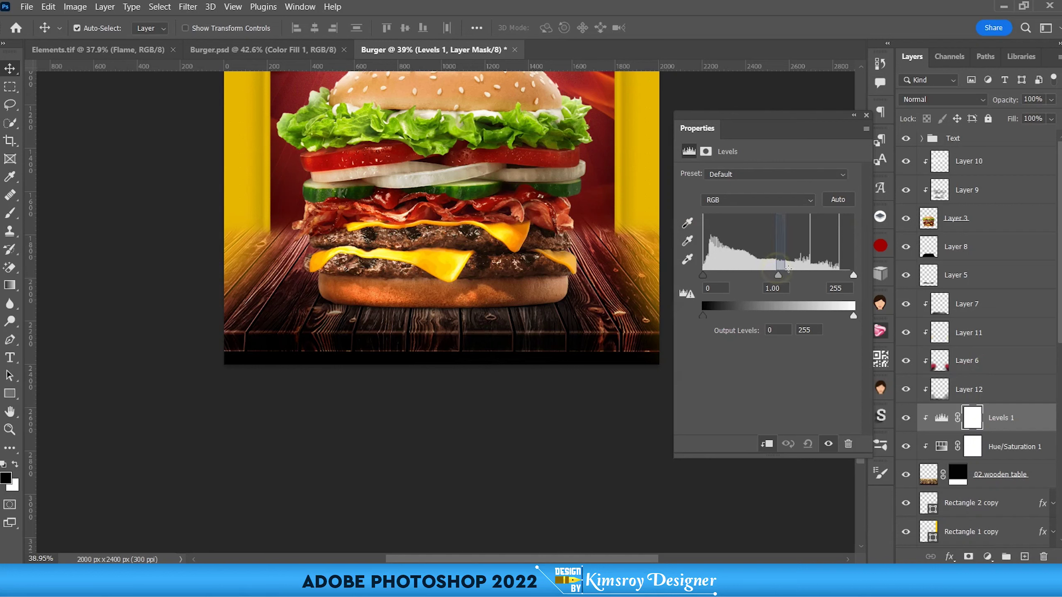
left_click_drag(778, 275, 761, 276)
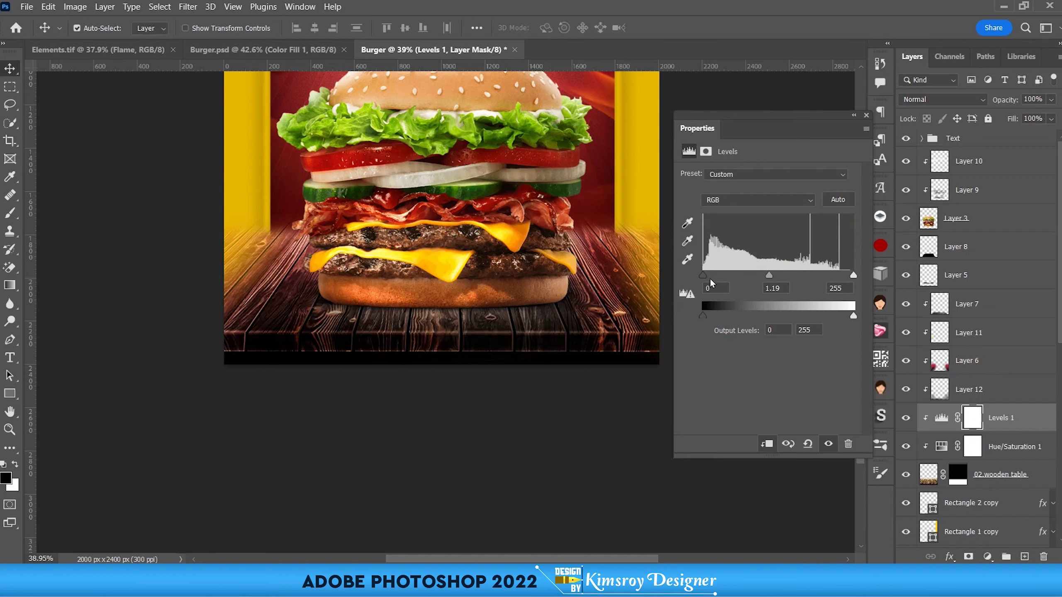
mouse_move(704, 276)
left_mouse_down()
mouse_move(724, 276)
mouse_move(705, 277)
left_mouse_up()
mouse_move(853, 275)
left_mouse_down()
mouse_move(821, 276)
mouse_move(851, 286)
left_mouse_up()
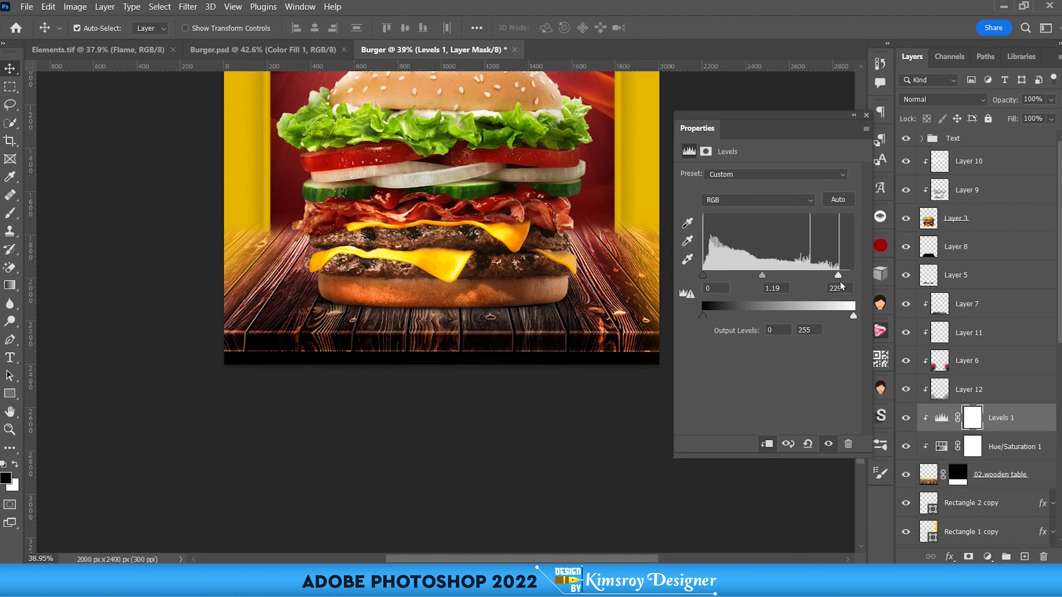
left_click(854, 115)
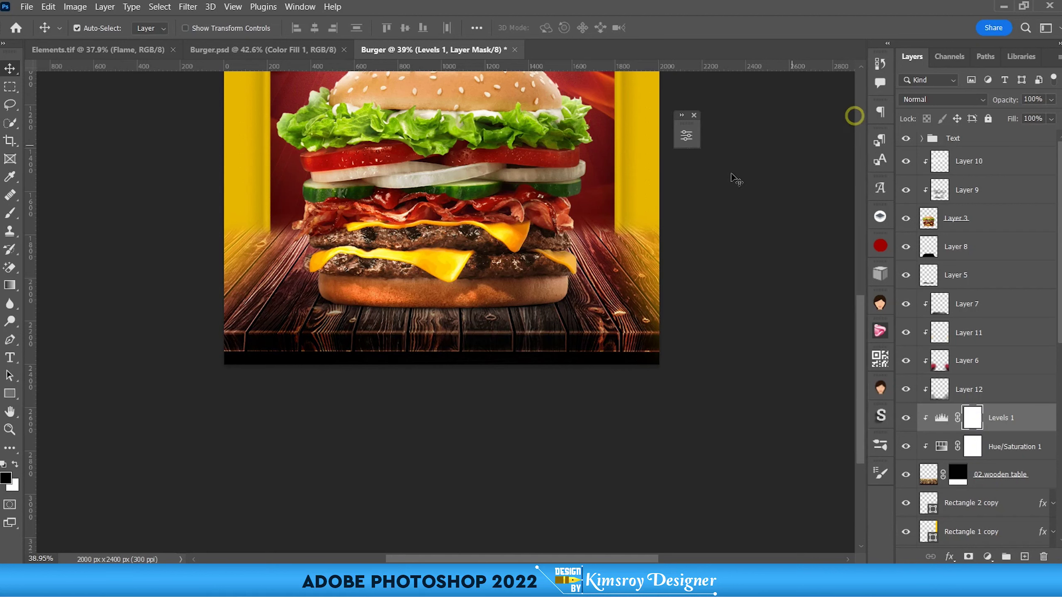
Step: Scale the burger layers (Layers 5–3) up to about 106%
scroll(514, 293, "down", 5)
scroll(514, 293, "up", 1)
scroll(536, 199, "up", 3)
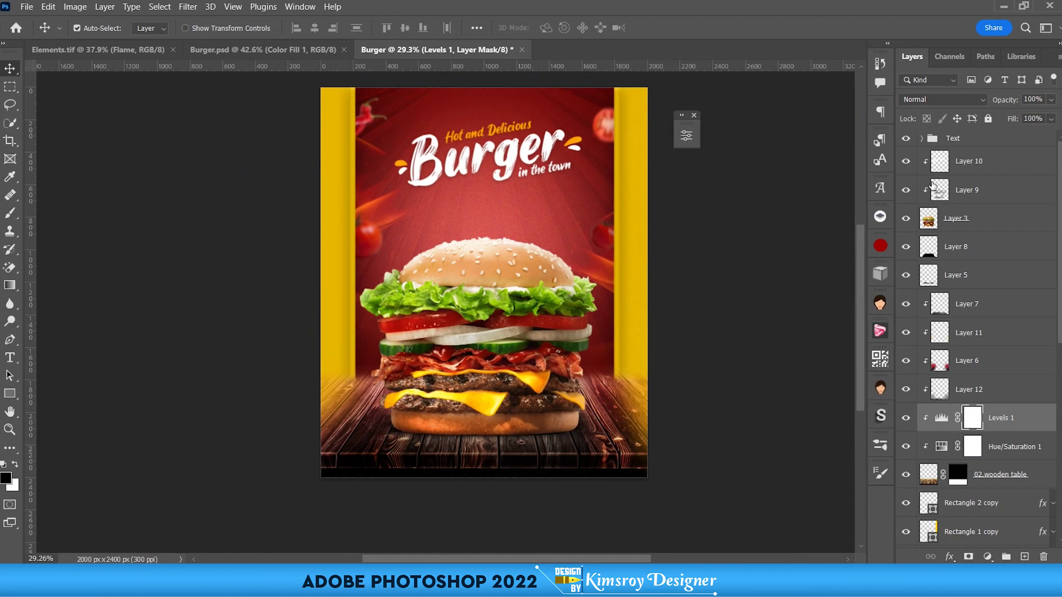
left_click(956, 138)
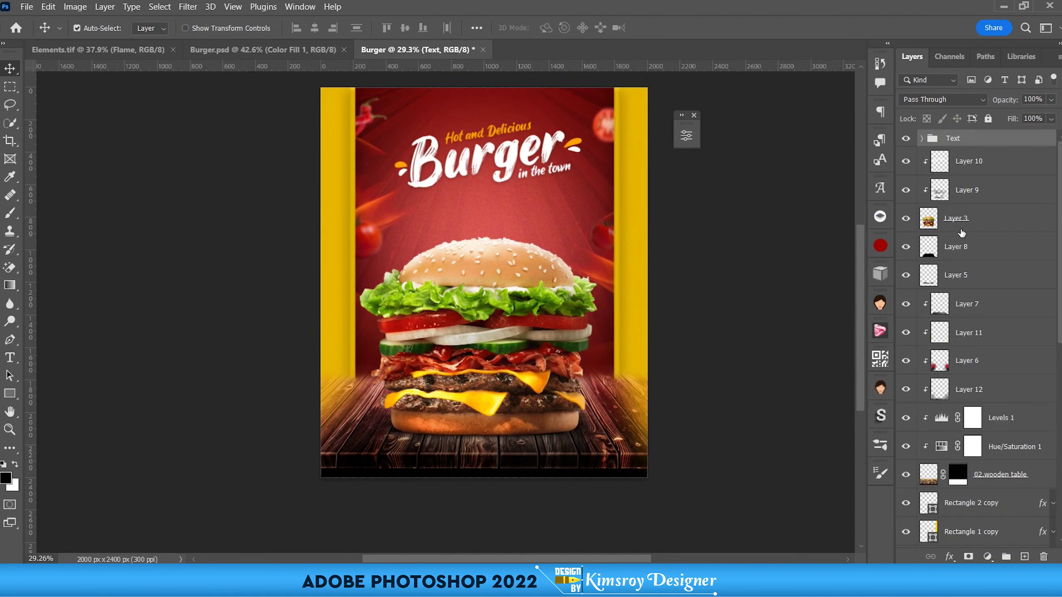
left_click(955, 277)
left_click(956, 217, "shift")
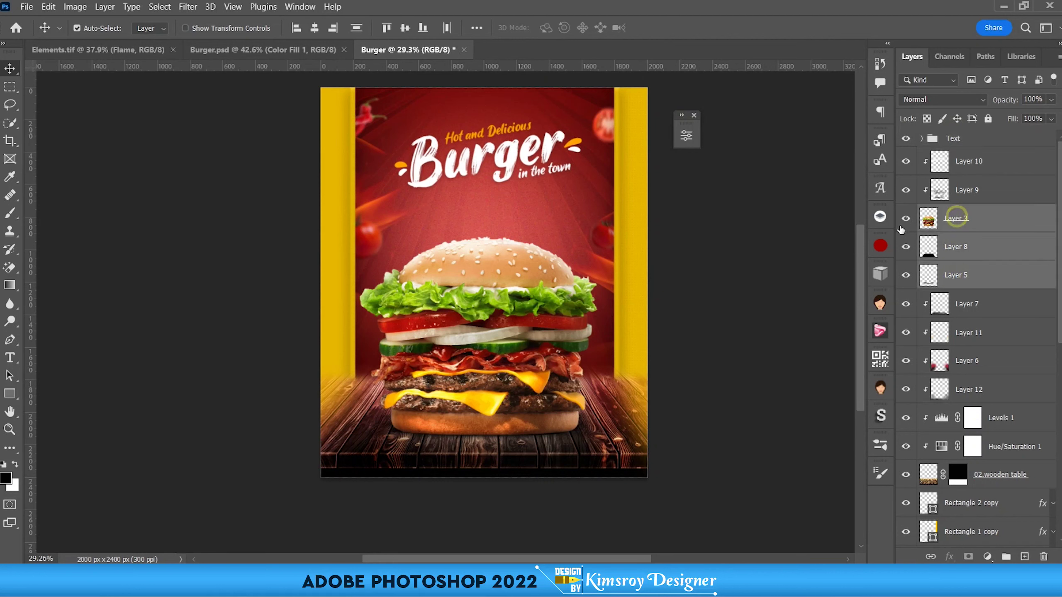
key("ctrl+t")
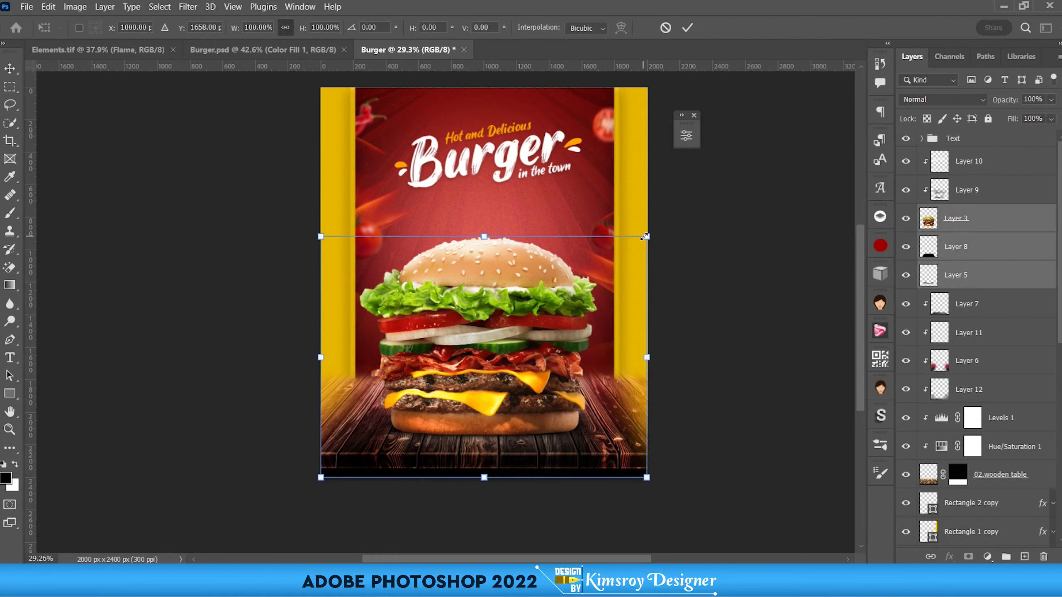
left_click_drag(644, 236, 654, 231)
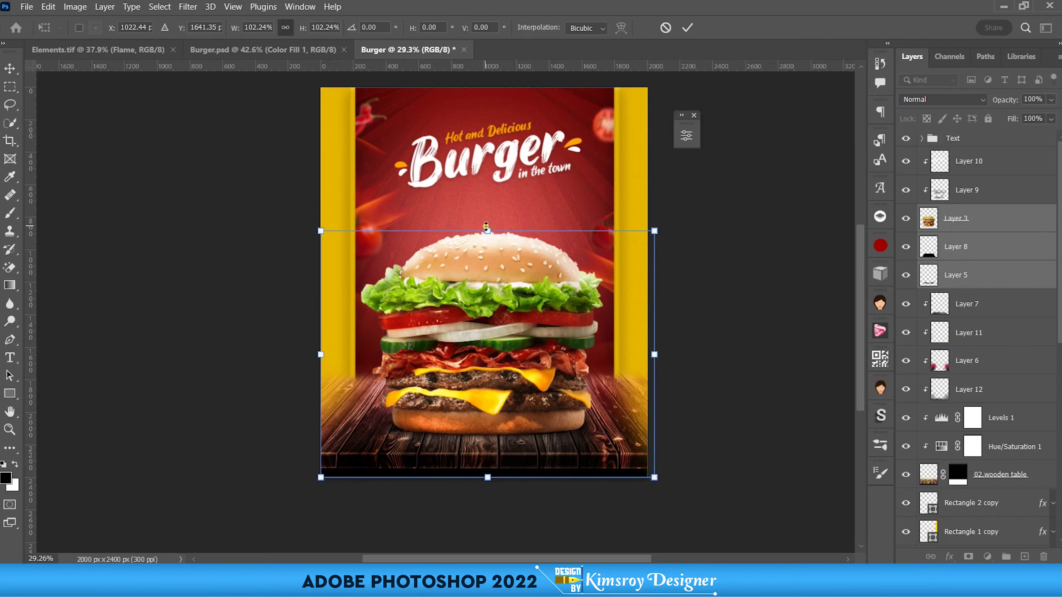
left_click_drag(486, 227, 487, 223)
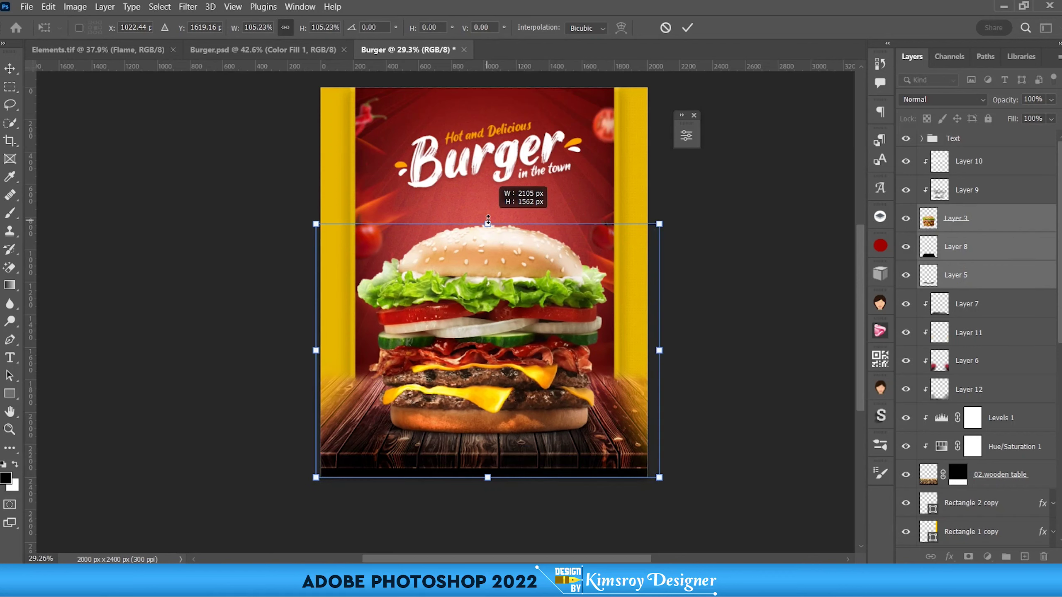
left_click(687, 28)
Step: Undo and redo to compare the burger sizes, keeping the enlarged version
key("ctrl+shift+z")
key("ctrl+z")
key("ctrl+shift+z")
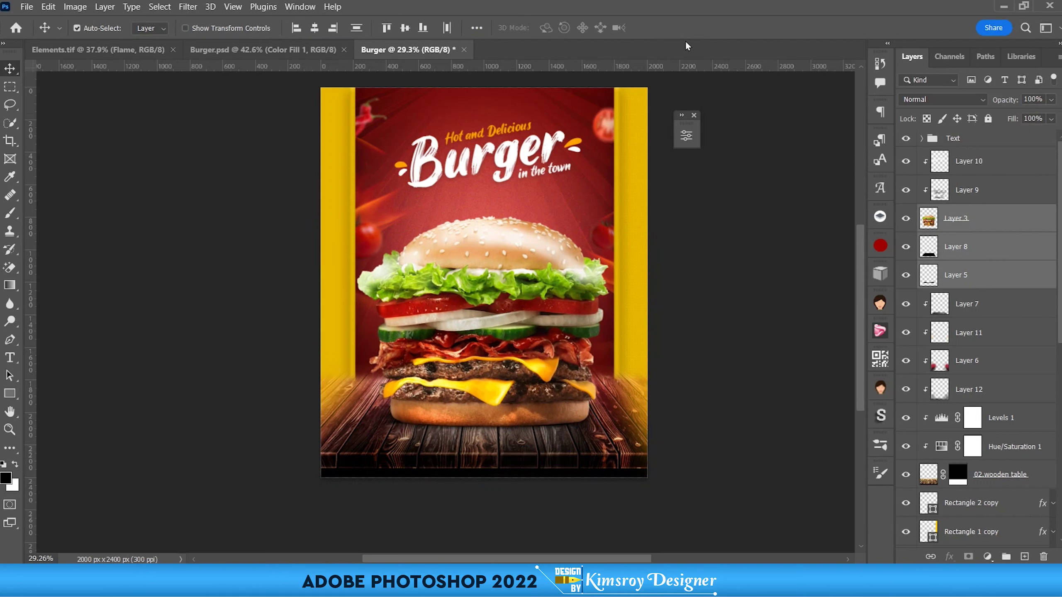
key("ctrl+shift+z")
key("ctrl+z")
key("ctrl+shift+z")
Step: Nudge the Text title group up slightly and recentre the whole poster in view
left_click(984, 139)
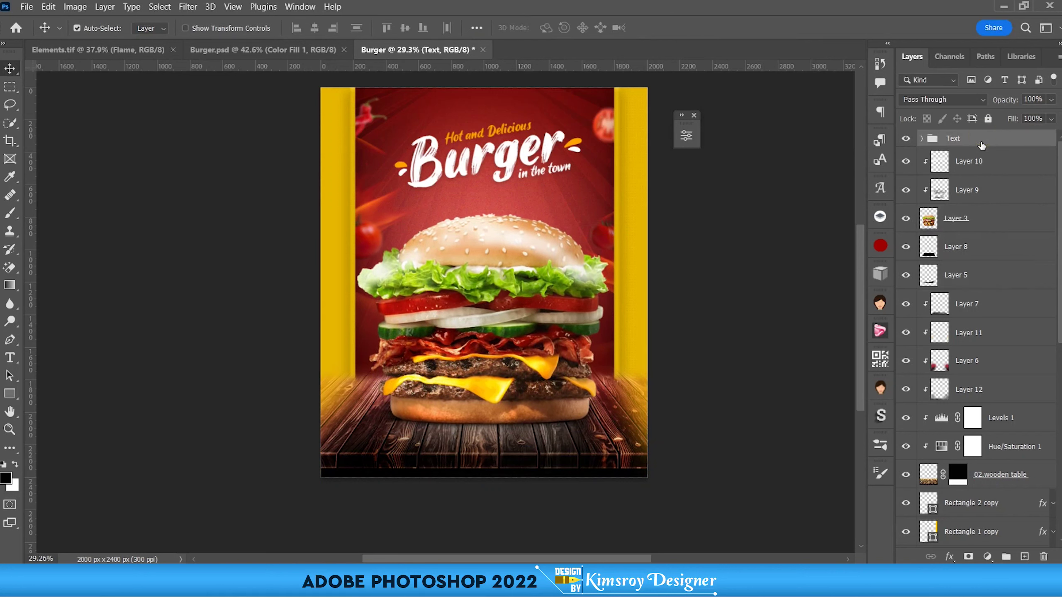
key("shift+Up")
key("shift+Up")
key("shift+Up")
key("shift+Up")
key("shift+Up")
key("shift+Up")
key("shift+Up")
key("shift+Up")
key("shift+Up")
key("shift+Up")
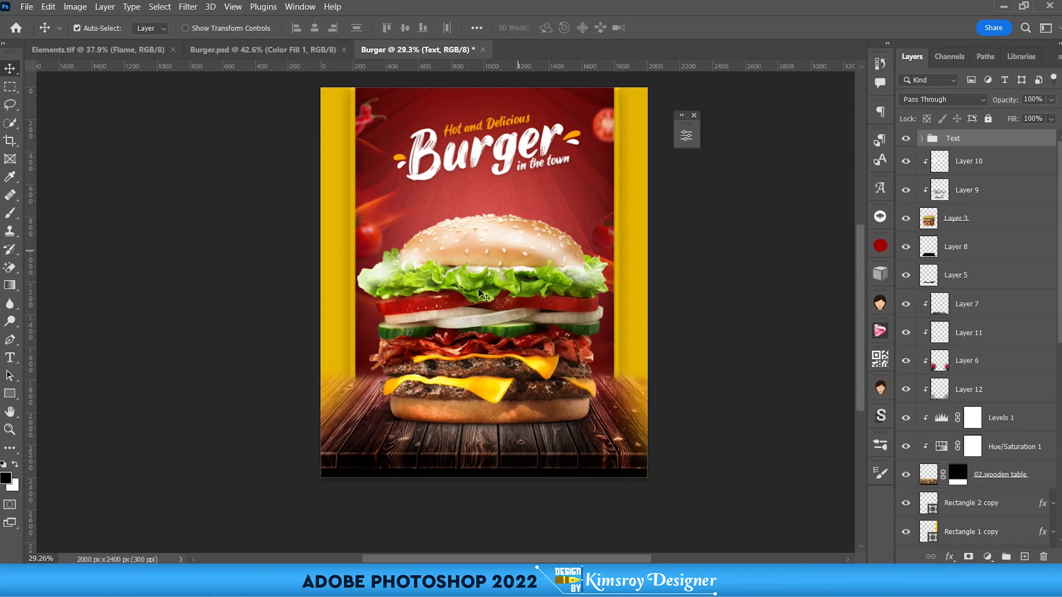
scroll(478, 288, "down", 1)
scroll(477, 287, "up", 2)
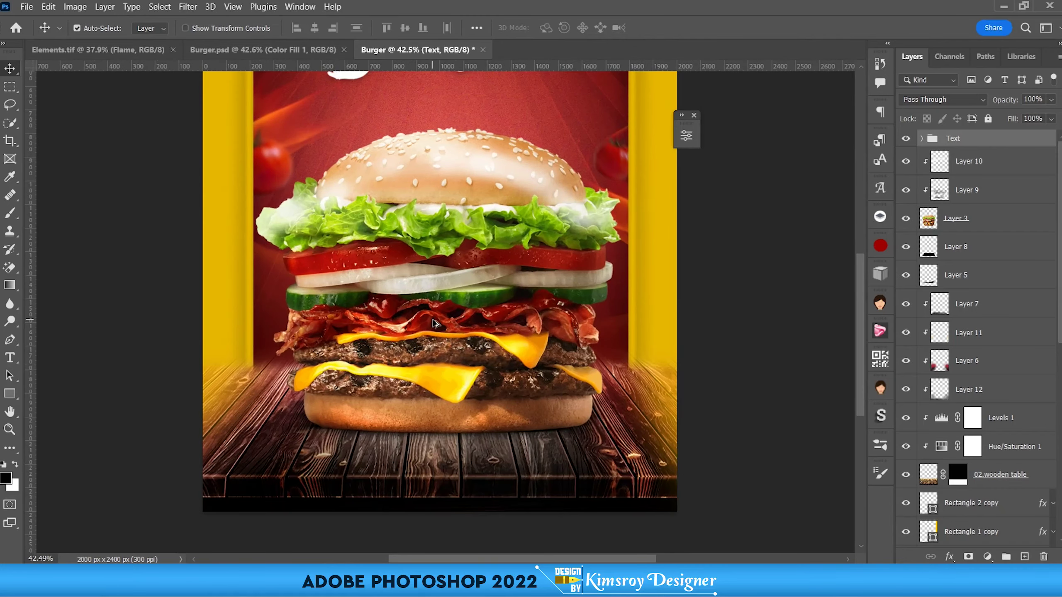
left_click_drag(376, 403, 392, 289)
scroll(381, 330, "down", 2)
scroll(539, 224, "up", 3)
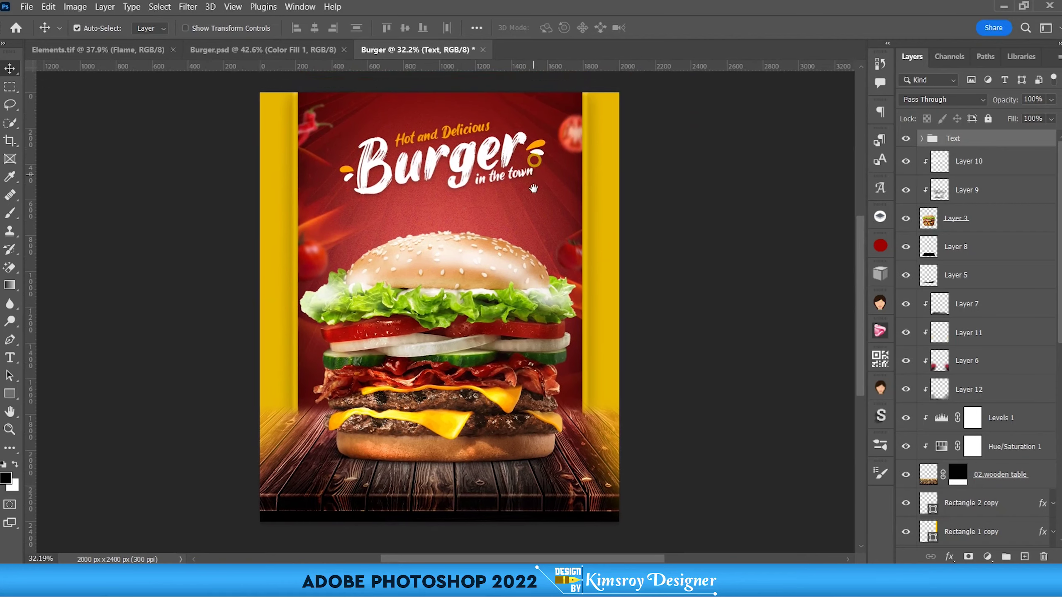
left_click_drag(449, 186, 448, 210)
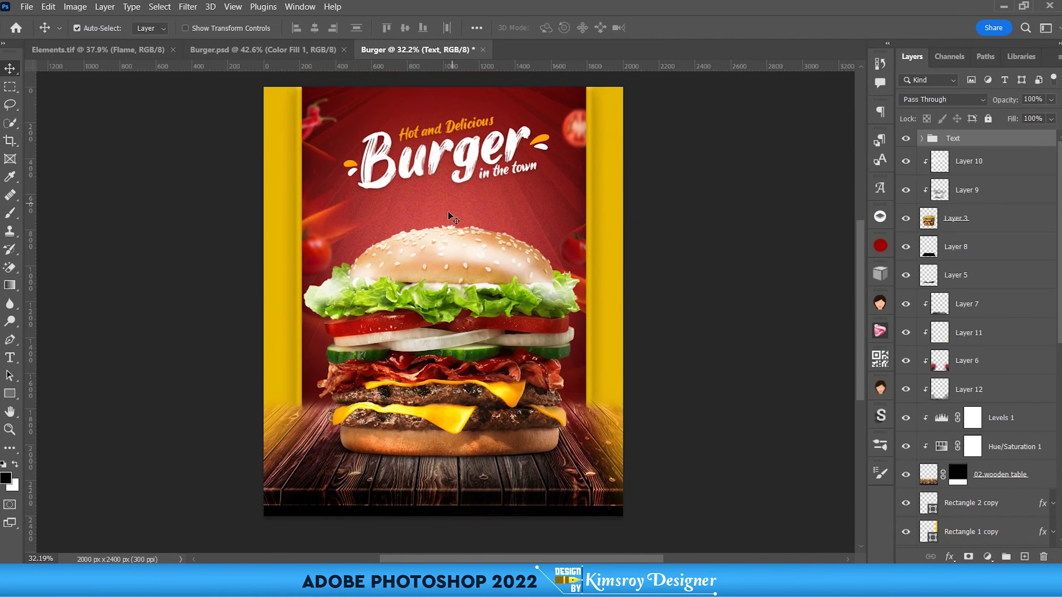
scroll(442, 224, "up", 1)
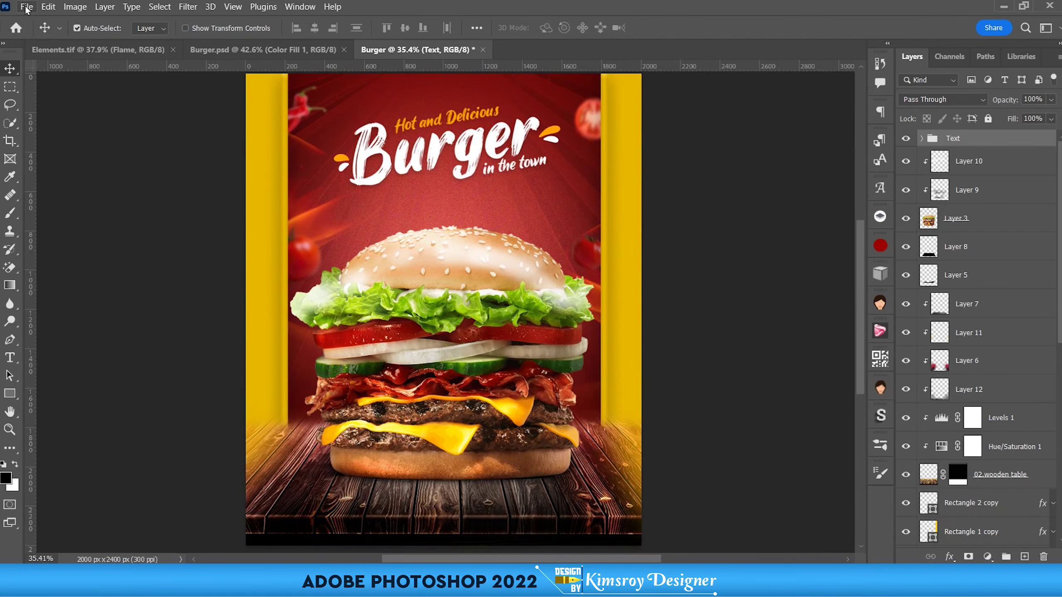
Step: Open Save for Web (Legacy) with JPEG Maximum quality and the preview fitted
left_click(26, 6)
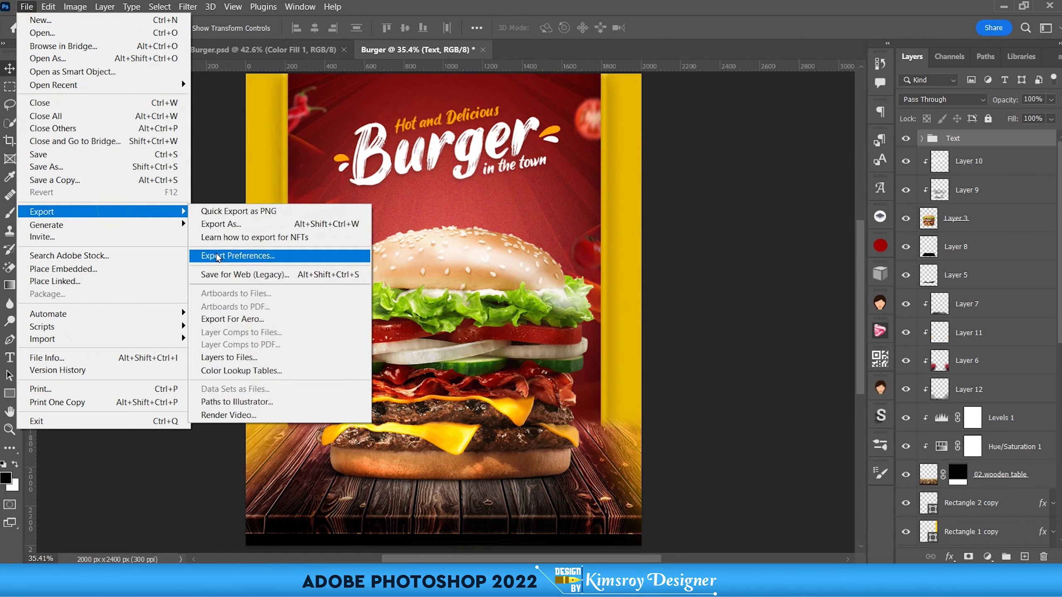
left_click(249, 273)
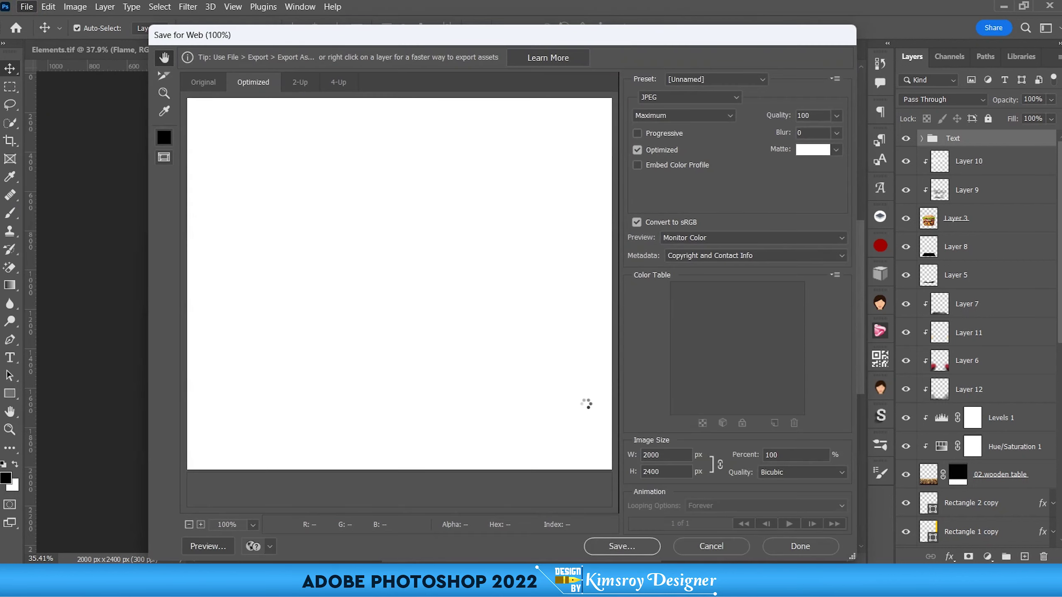
left_click(254, 525)
left_click(262, 495)
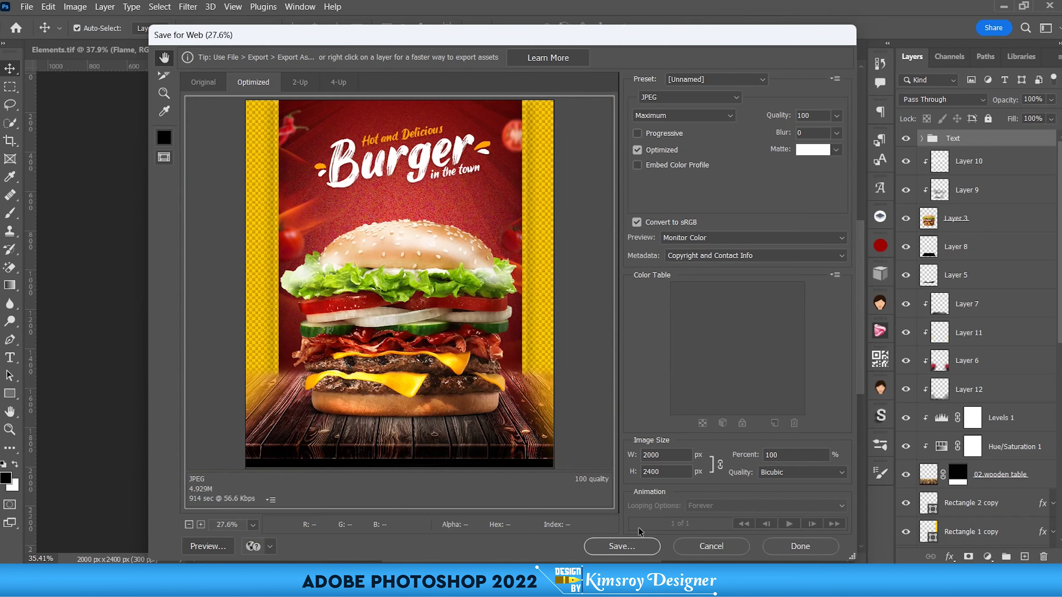
left_click(622, 546)
Step: Save the JPEG as 'Burger 1' and close the export window
left_click(361, 297)
type("1")
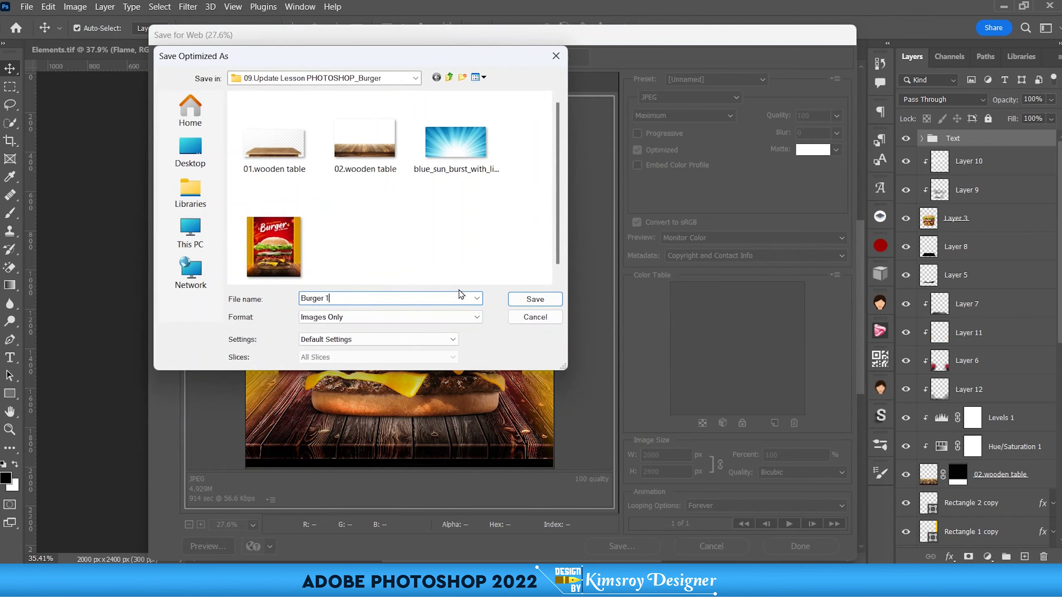
left_click(526, 299)
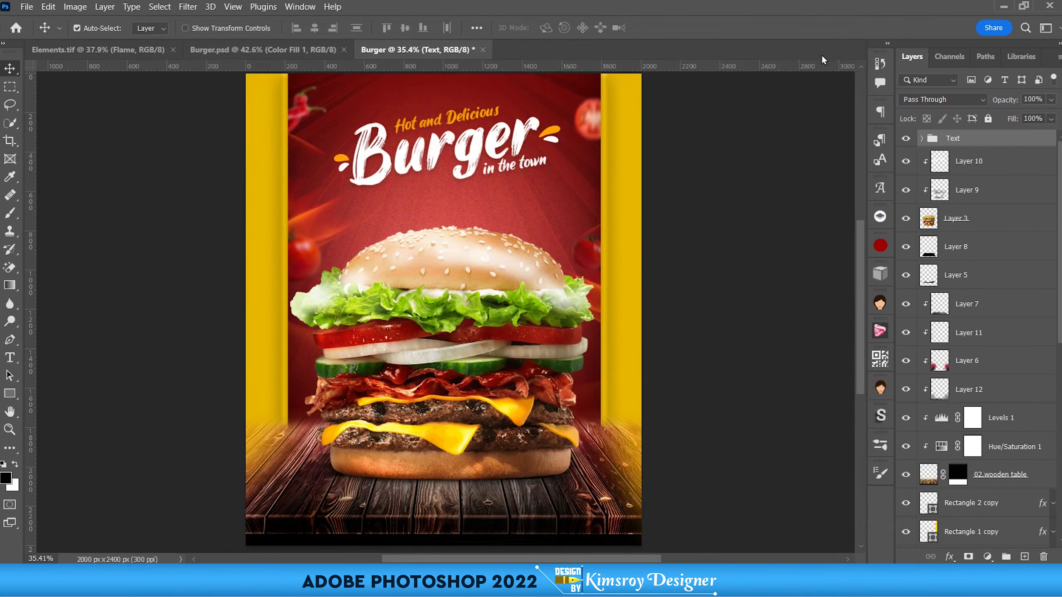
left_click(1003, 6)
Step: Open Burger-1.jpg in Photos full screen and zoom around the patties and wooden table
double_click(951, 147)
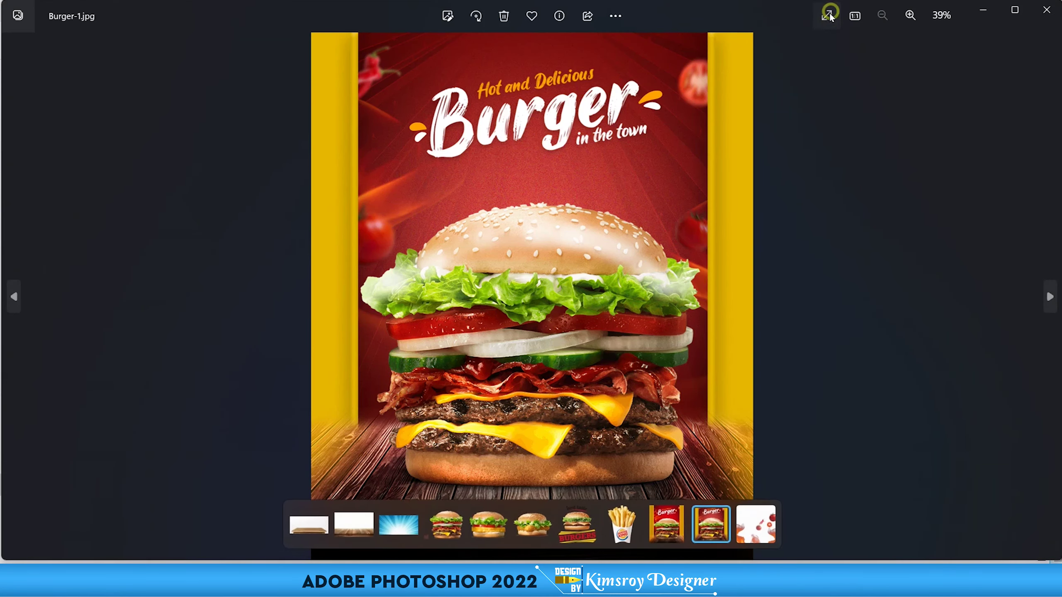
left_click(827, 15)
scroll(454, 413, "up", 2)
scroll(453, 414, "up", 2)
left_click_drag(453, 414, 523, 208)
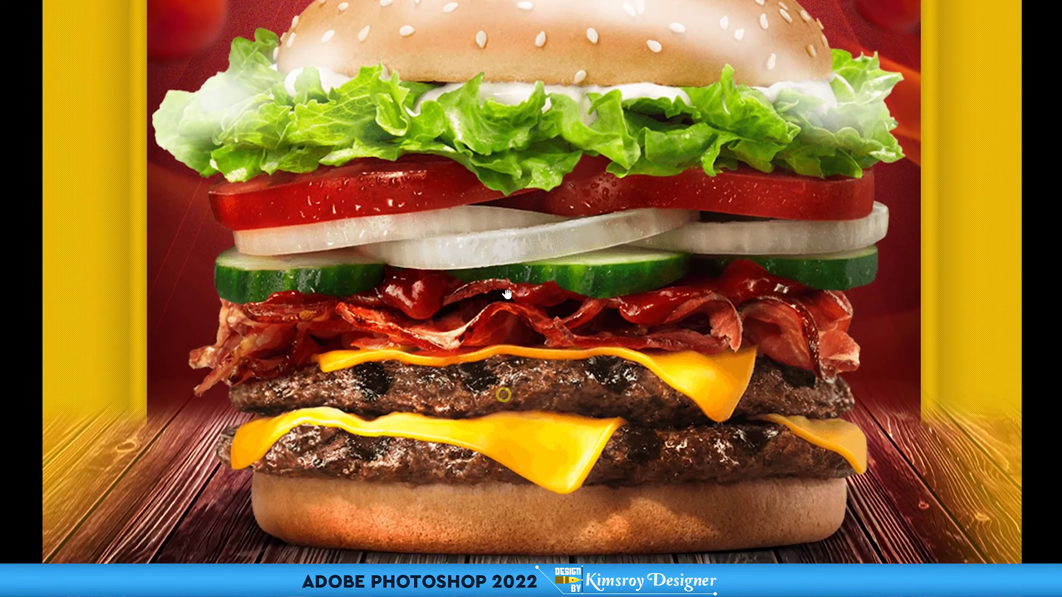
scroll(523, 207, "down", 2)
scroll(531, 196, "down", 2)
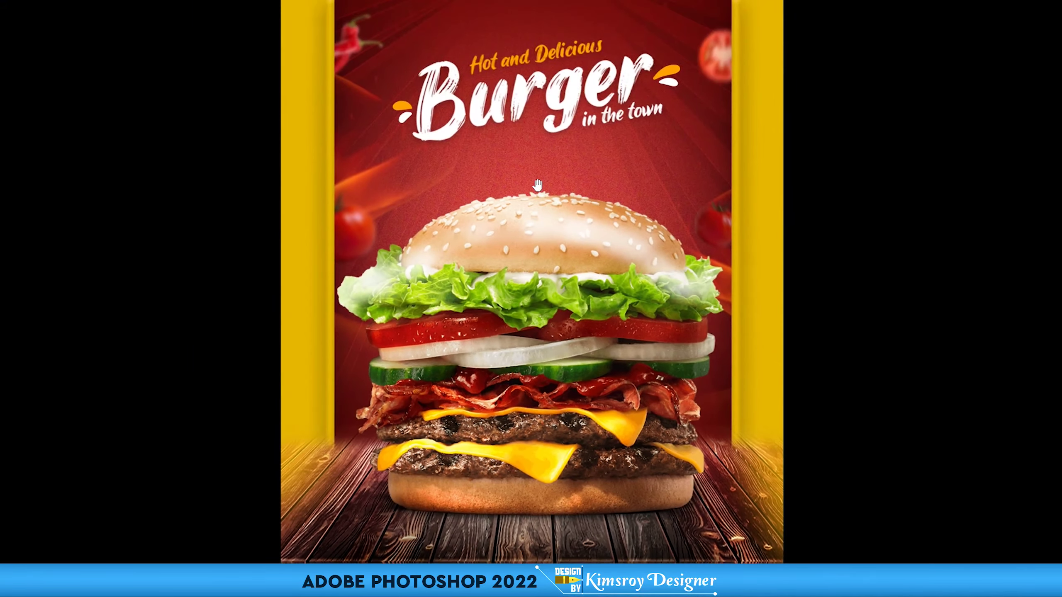
scroll(538, 176, "up", 2)
left_click_drag(536, 161, 537, 176)
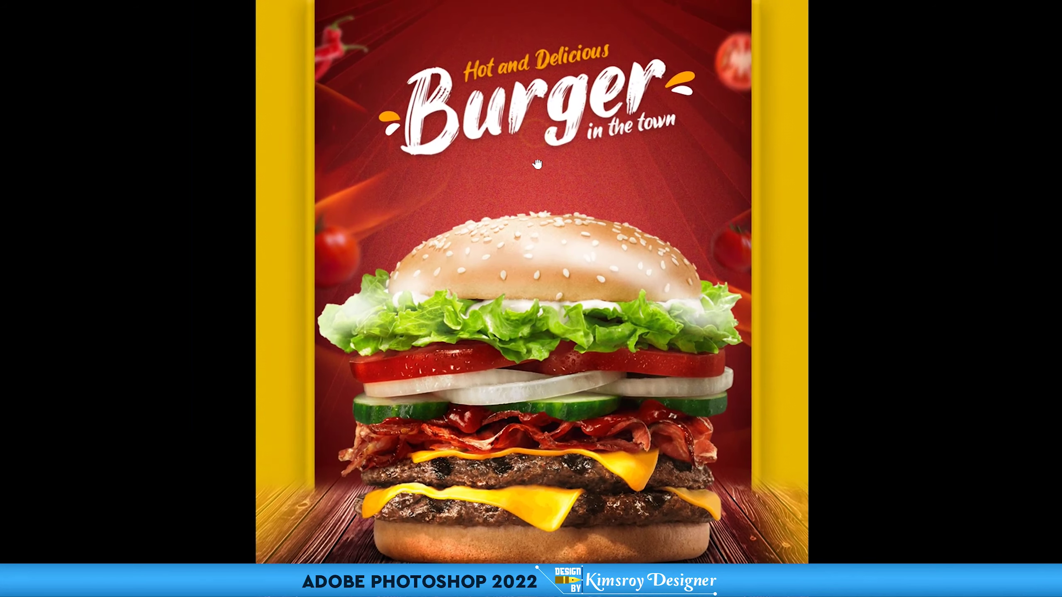